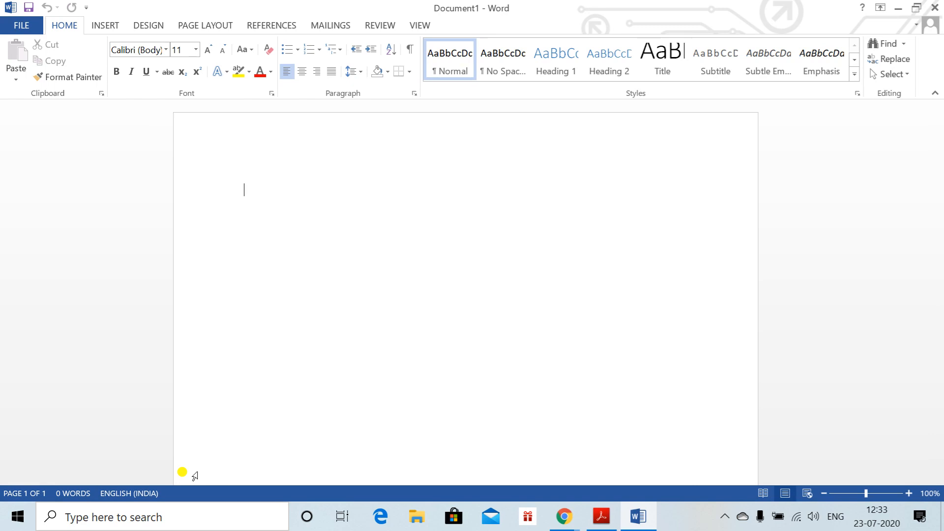
Set the font size to 16 for the text of the blank document.
key("ctrl+shift+period")
key("ctrl+shift+period")
key("ctrl+shift+period")
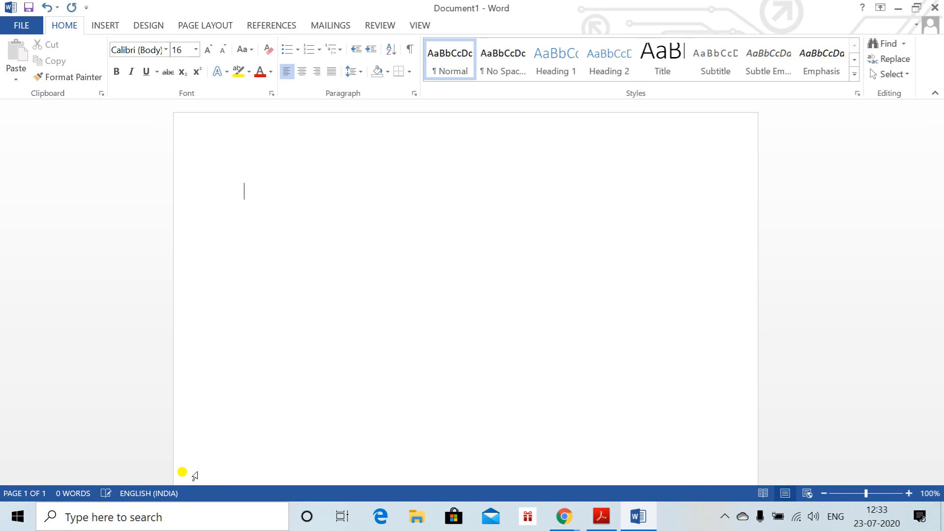
type(">")
key("BackSpace")
Switch to the Google Meet call, unmute the microphone, and return to the Word document.
key("alt+Tab")
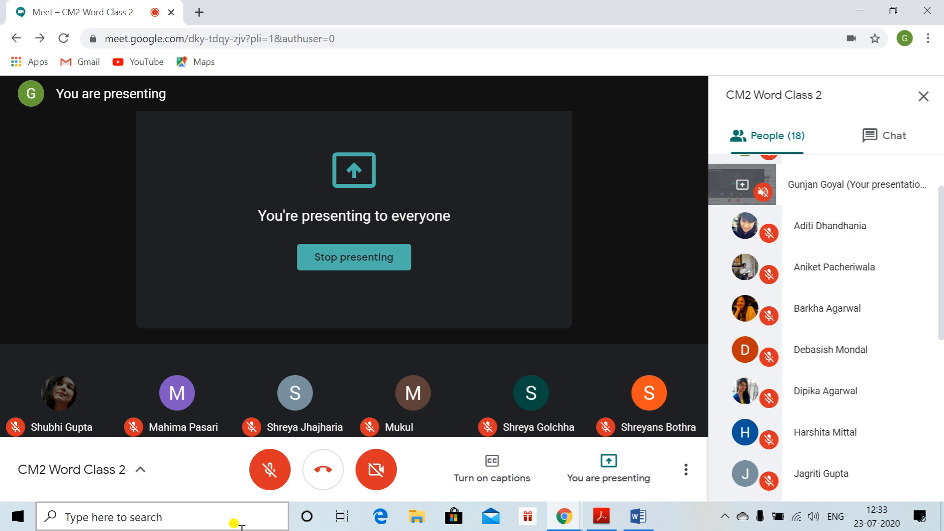
left_click(265, 467)
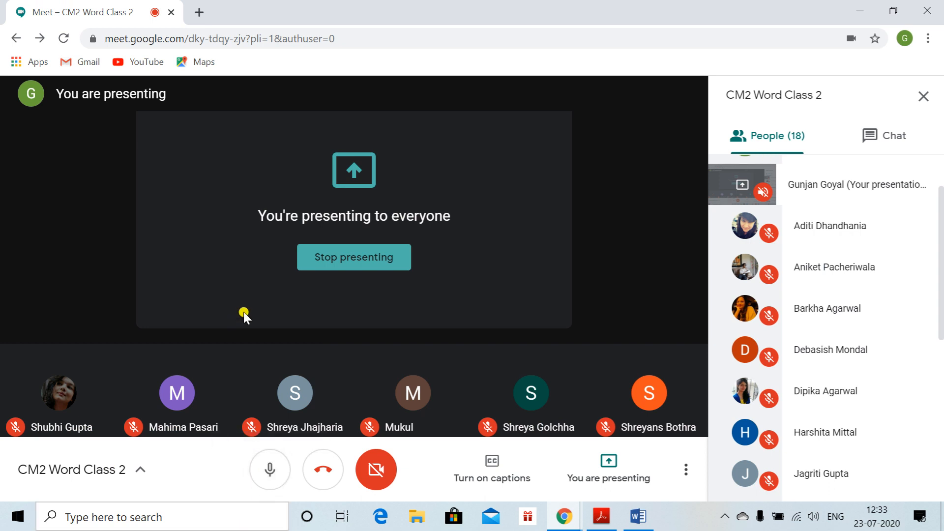
key("alt+Tab")
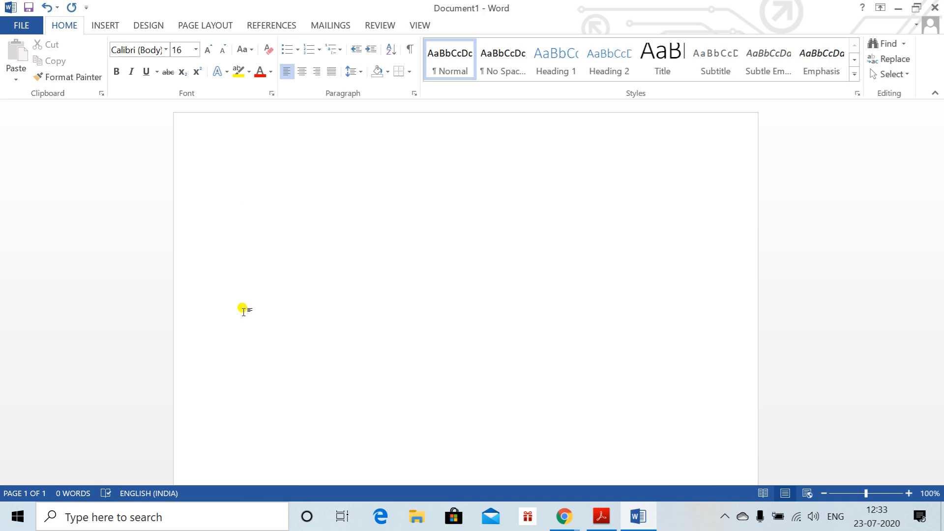
Check the participants' replies in the Google Meet chat and return to the Word document.
key("alt+Tab")
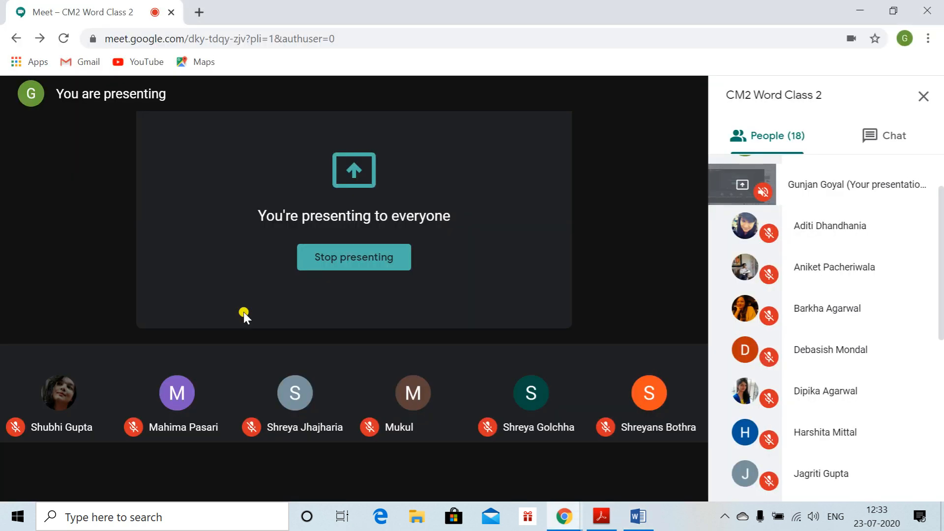
left_click(883, 139)
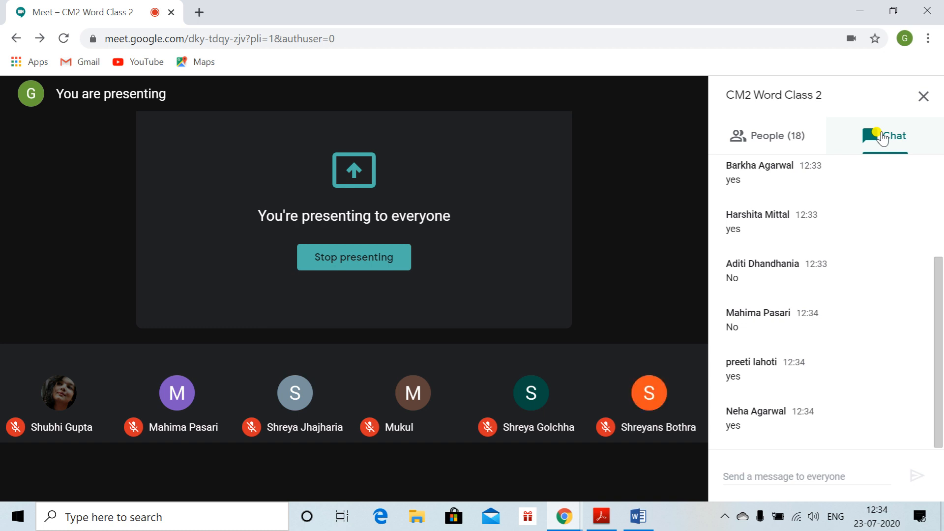
key("alt+Tab")
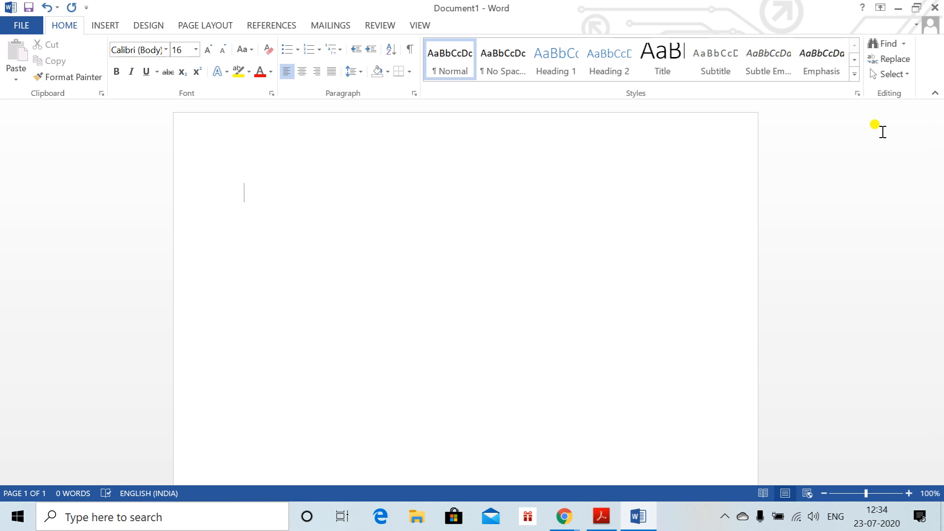
key("alt+Tab")
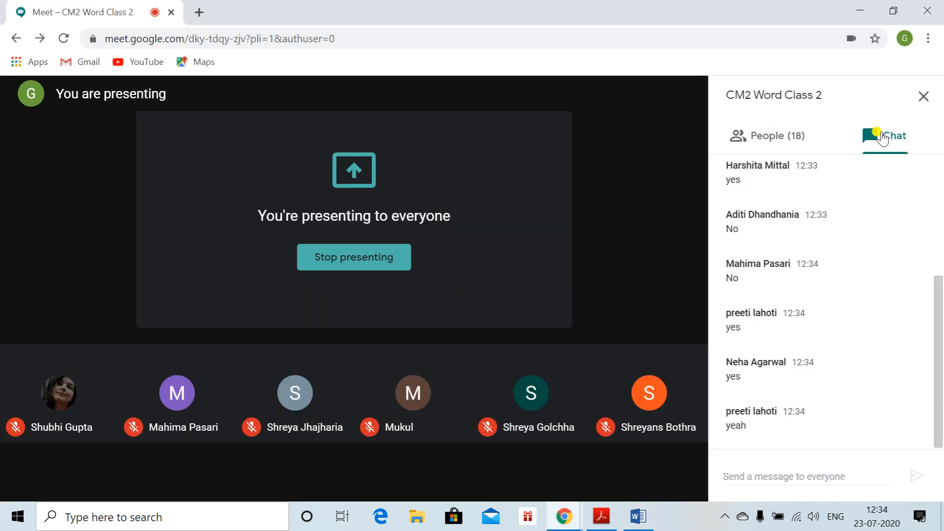
key("alt+Tab")
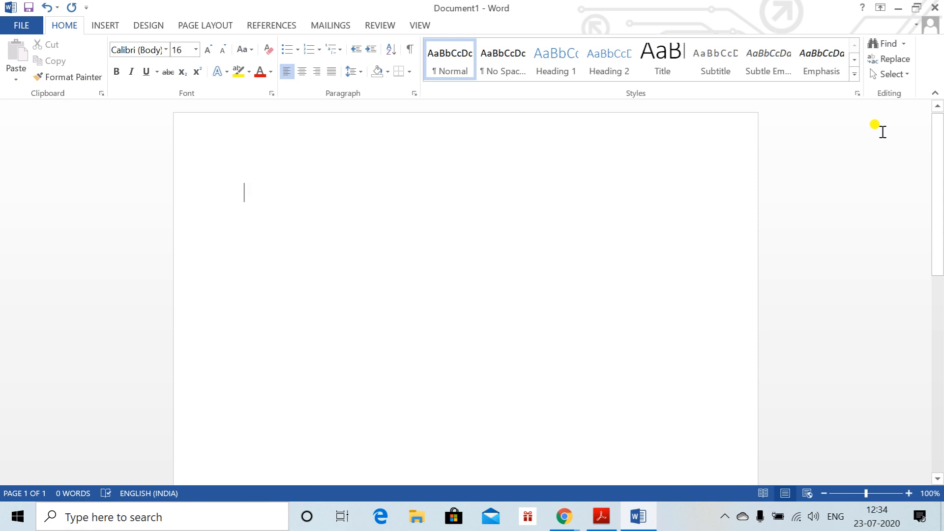
Write the heading "(ii) Shortfall probabilities" on the first line and start a new line.
type("(ii)")
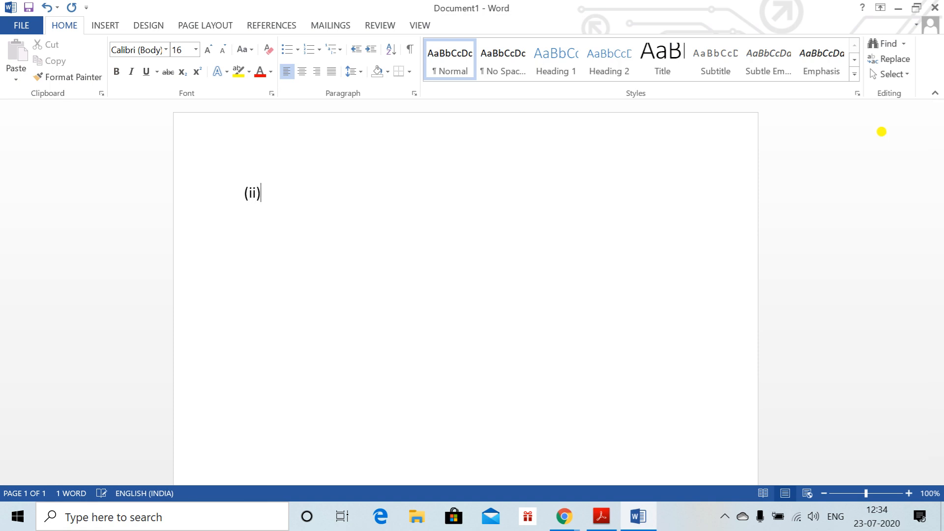
type(" Shotfa")
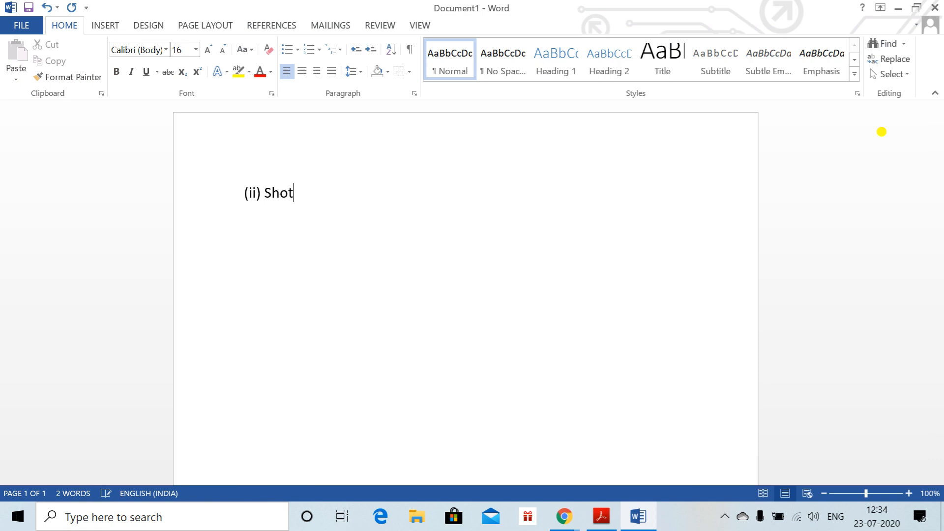
key("BackSpace")
key("BackSpace")
key("BackSpace")
type("rtfall probabiloi")
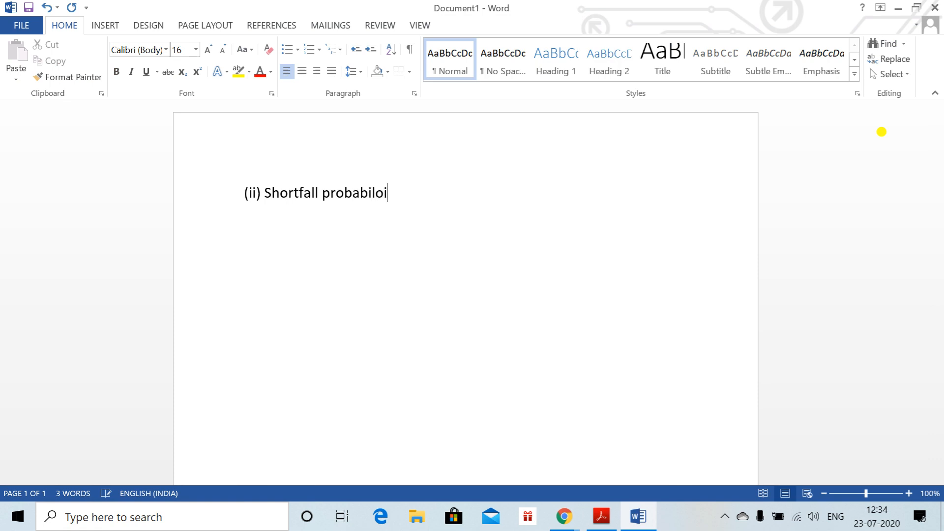
key("BackSpace")
key("BackSpace")
type("ties")
key("Return")
Write "The benchmark for each loan is given" on the line below the heading.
type("The bech")
key("BackSpace")
key("BackSpace")
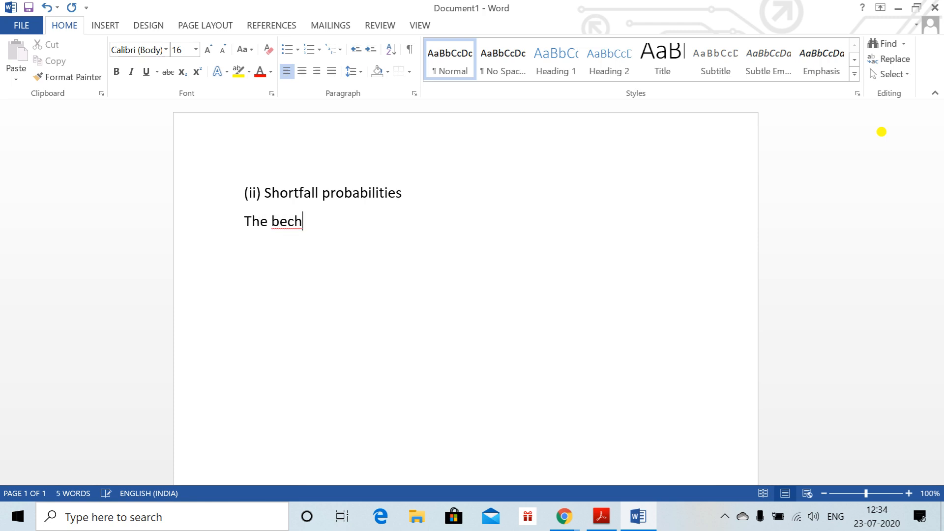
key("BackSpace")
type("nchmark for r")
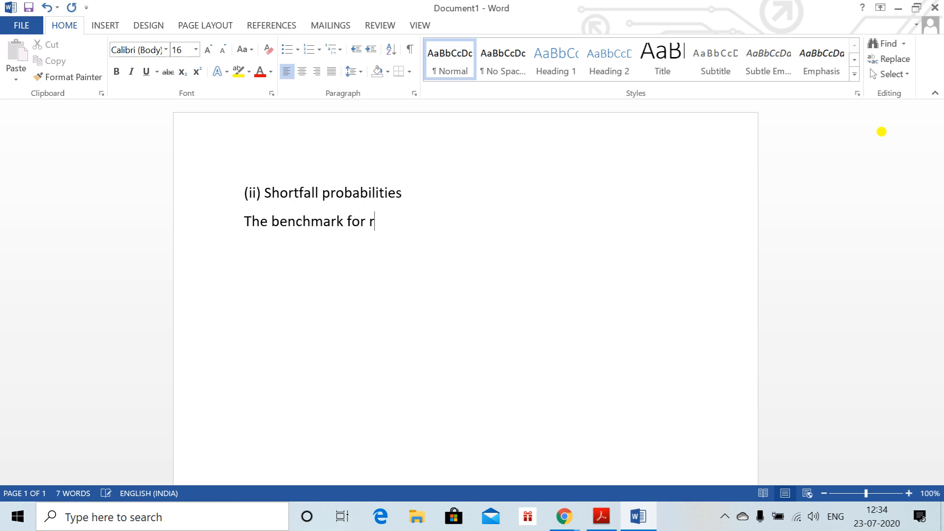
key("BackSpace")
type("each loan is gi")
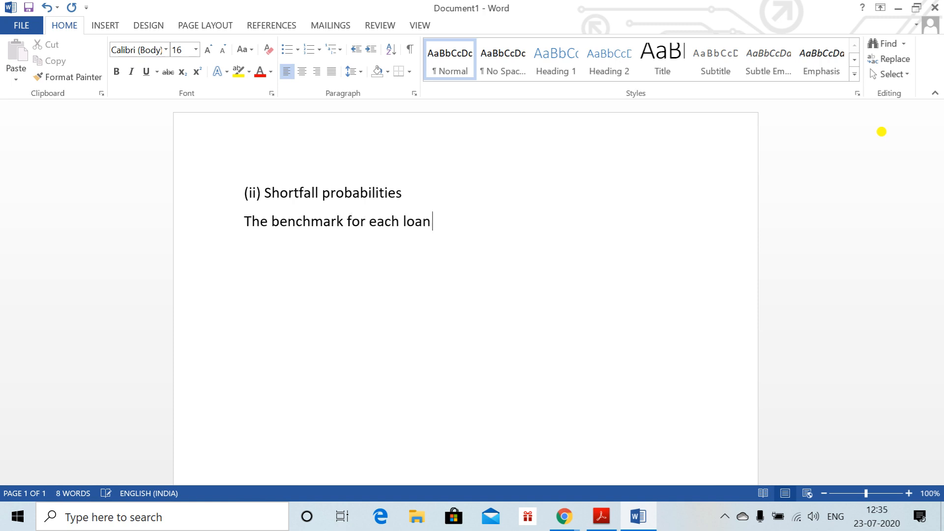
type("ven t")
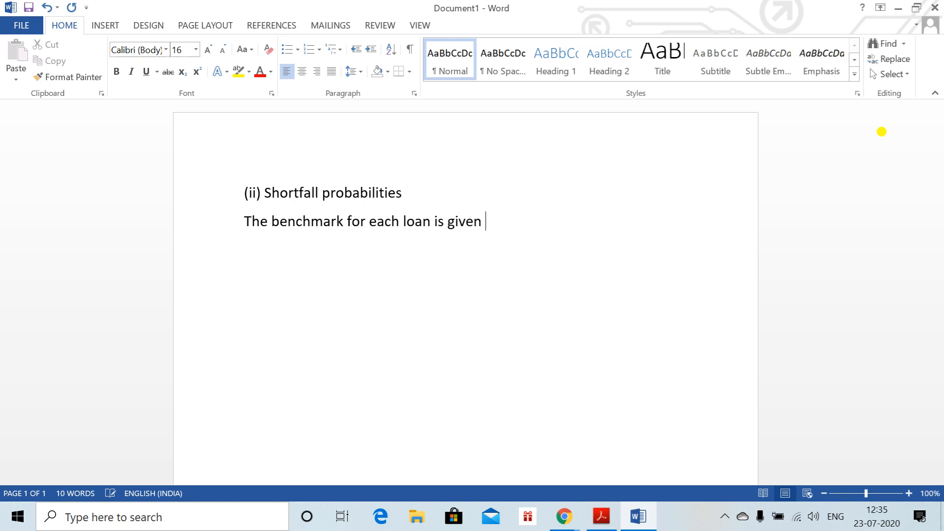
Complete the benchmark sentence with "is 50." and start a new line.
key("BackSpace")
type("o u ")
type("is")
key("BackSpace")
key("BackSpace")
key("BackSpace")
key("BackSpace")
key("BackSpace")
key("BackSpace")
type("is 50.")
key("Return")
type("0.25")
key("BackSpace")
key("BackSpace")
key("BackSpace")
type("5")
key("BackSpace")
key("BackSpace")
Write "S =" followed by an inline equation reading 0.25 * 50/100 = 0.125, with 50/100 as a stacked fraction.
type("S =")
key("alt+equal")
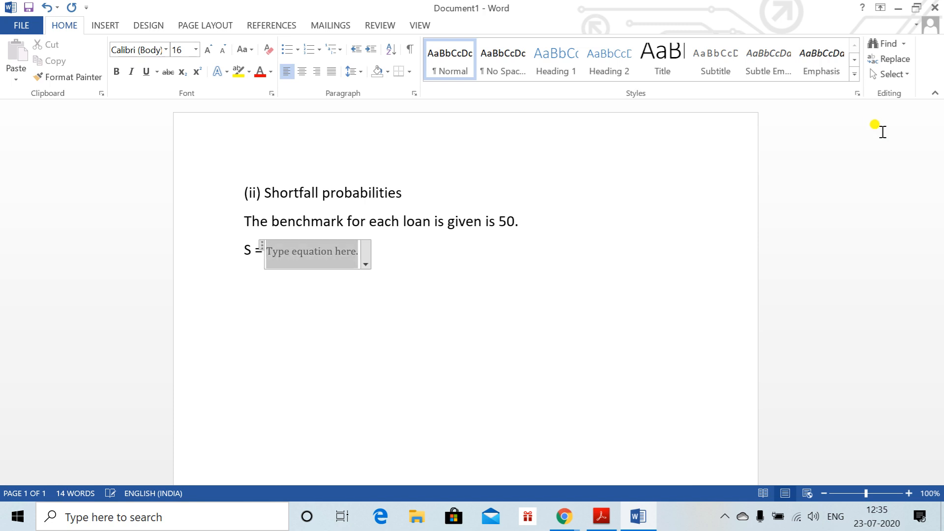
type("0.25")
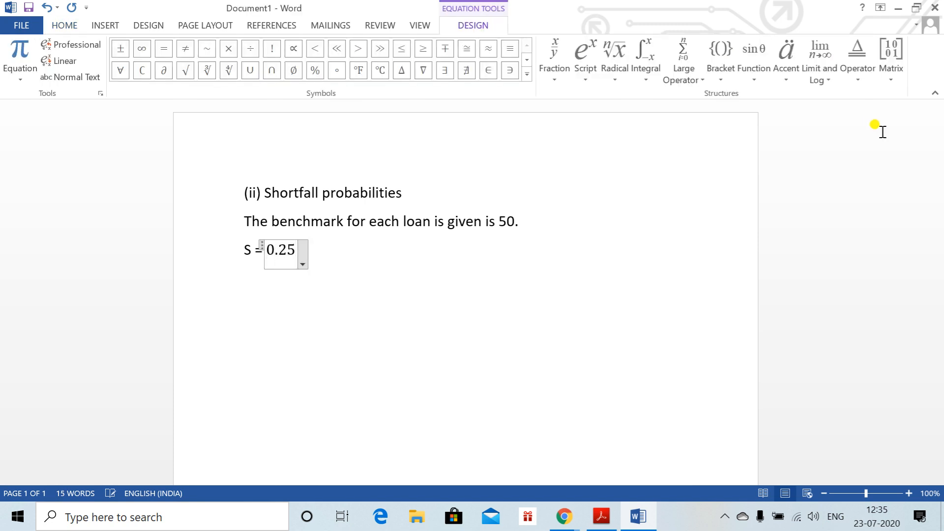
type("*0")
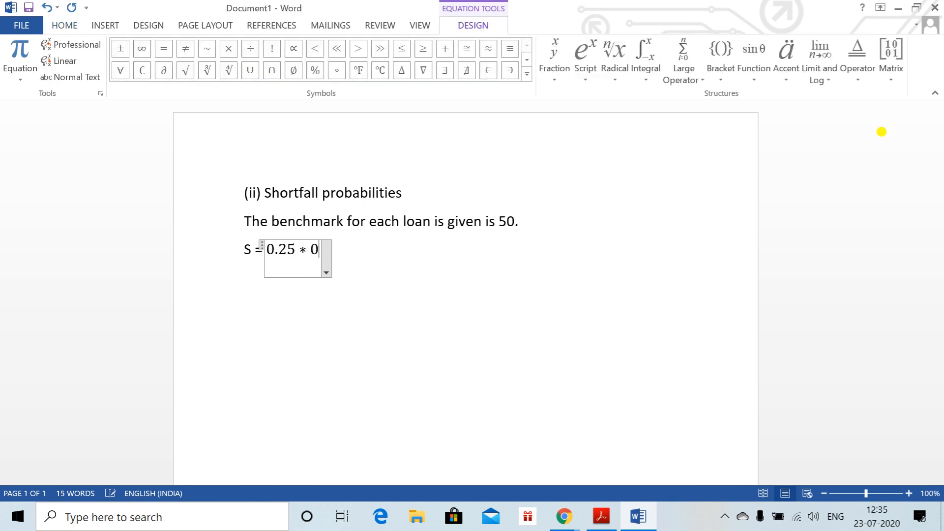
key("BackSpace")
type("50/100")
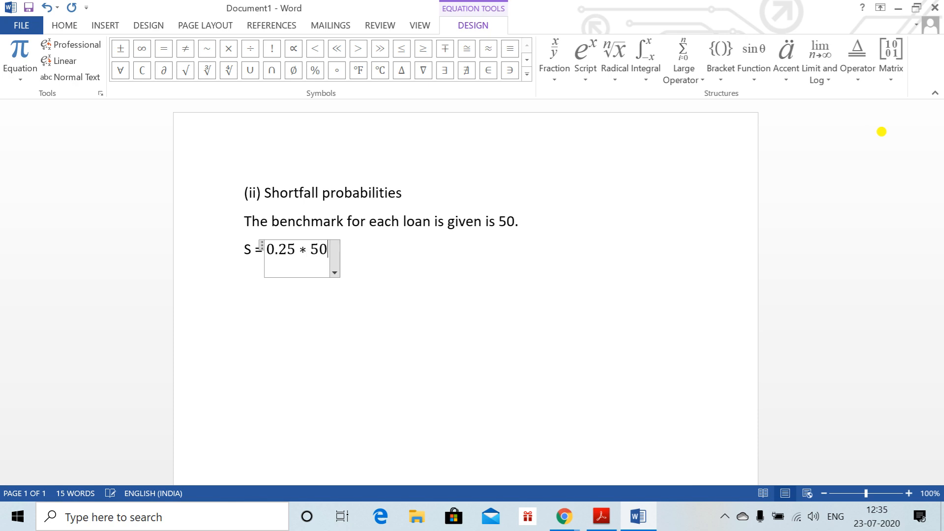
type(" =")
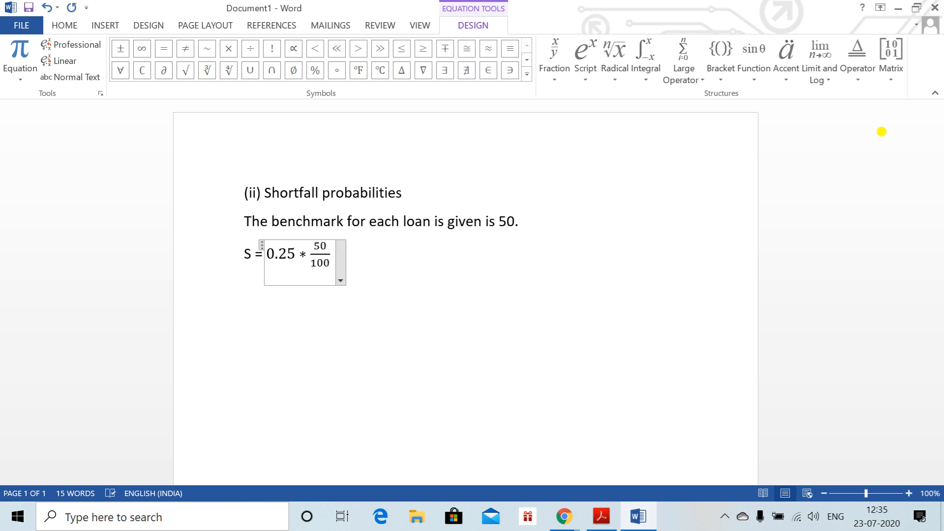
type("0.12")
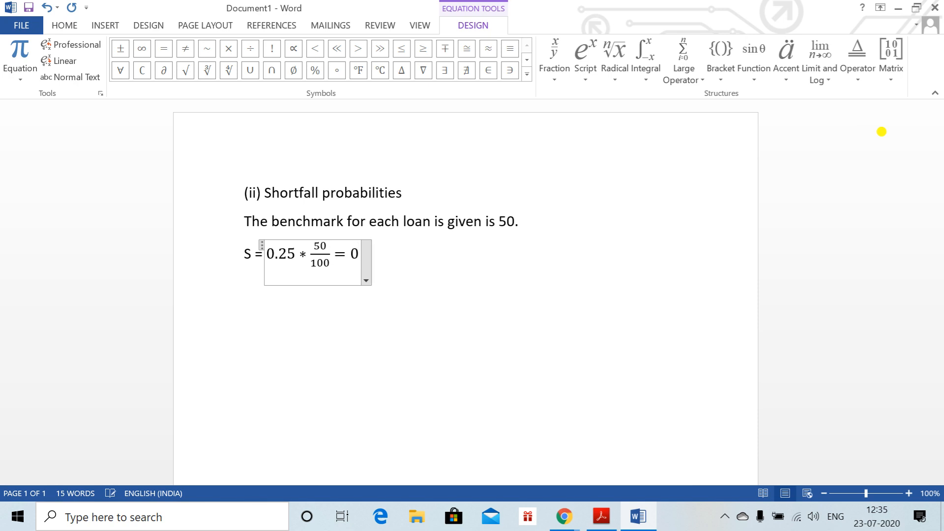
type("5,")
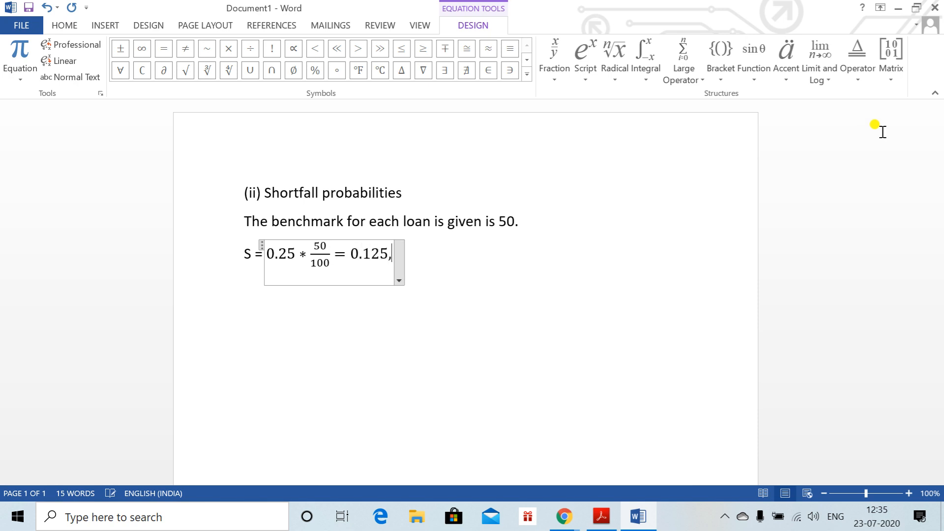
Append "or 12.5%" after 0.125 in the equation and start a new line below it.
key("BackSpace")
type("or 12")
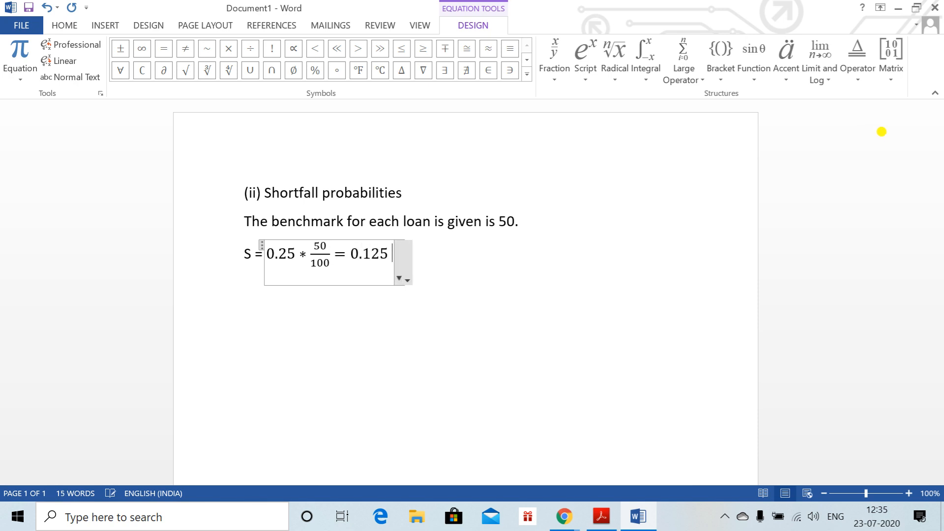
type(".%%")
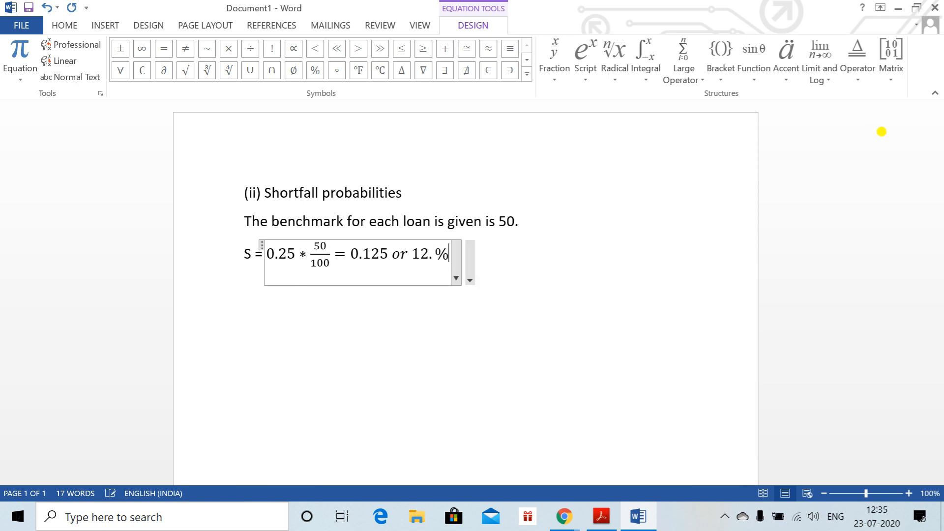
key("BackSpace")
key("BackSpace")
key("BackSpace")
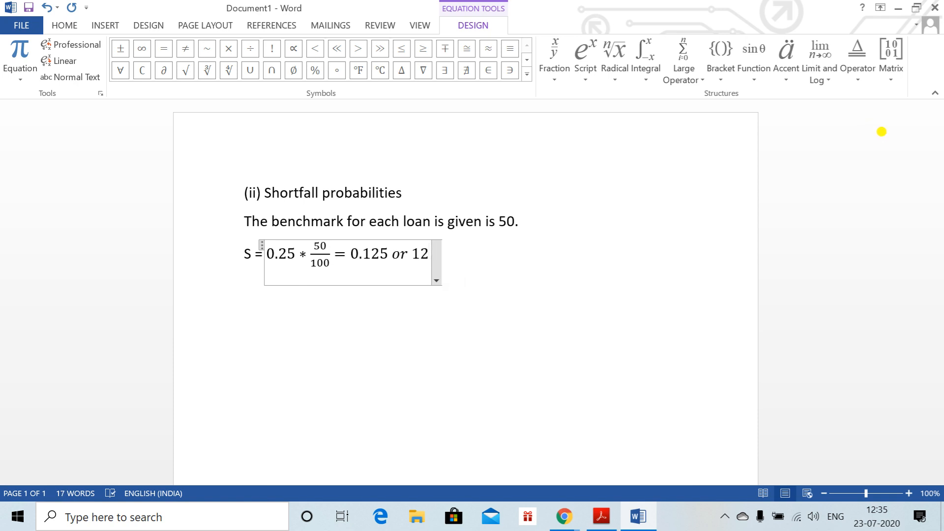
type(".5%")
key("Right")
key("Return")
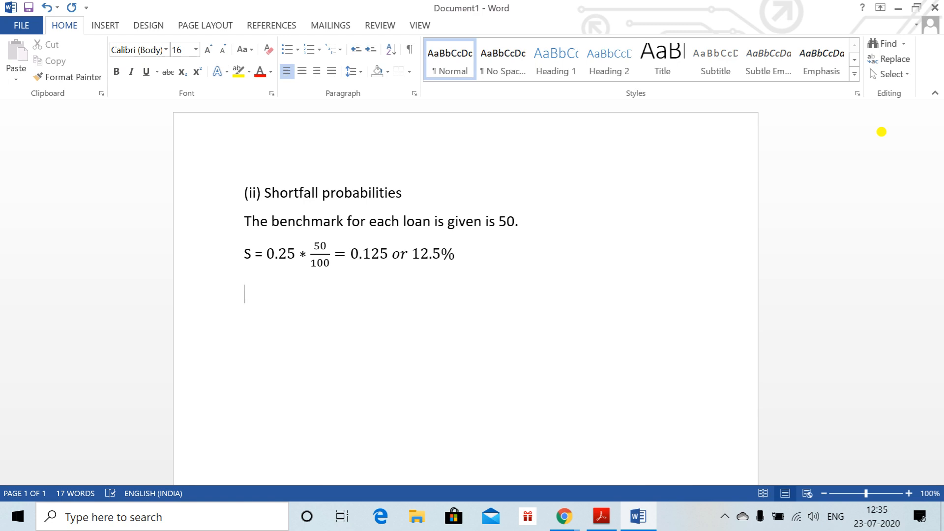
Write "The shortfall probability for junior loan is P(L>0) = 0.25 or 25%" below the equation and start a new line.
type("The shortfall p")
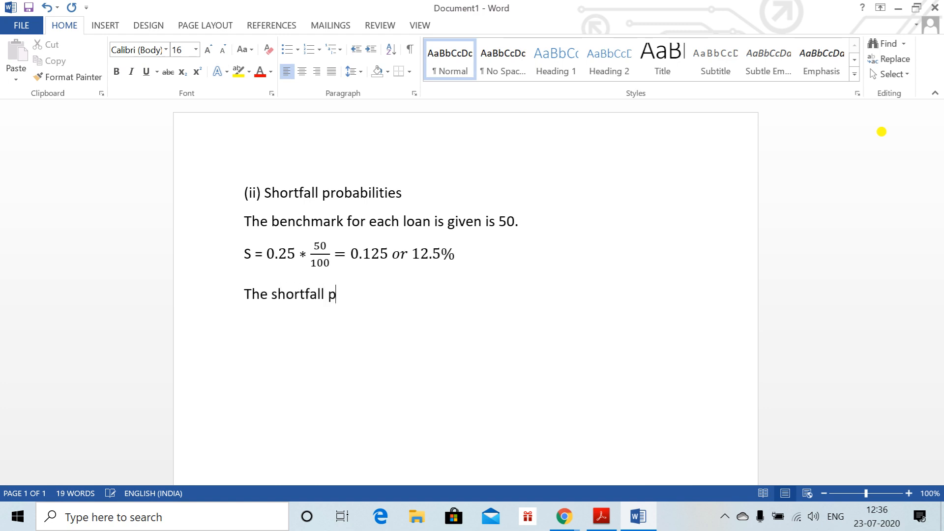
type("robabilit")
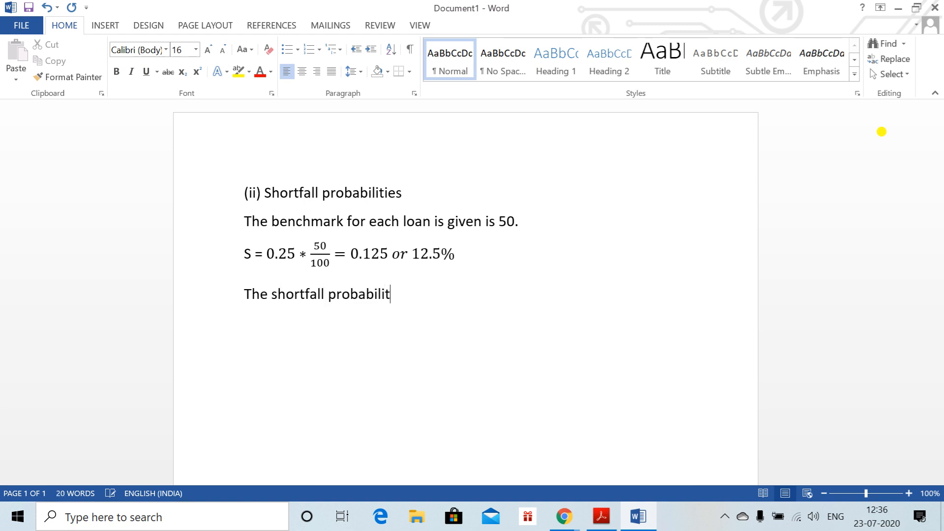
type("y for junior loan")
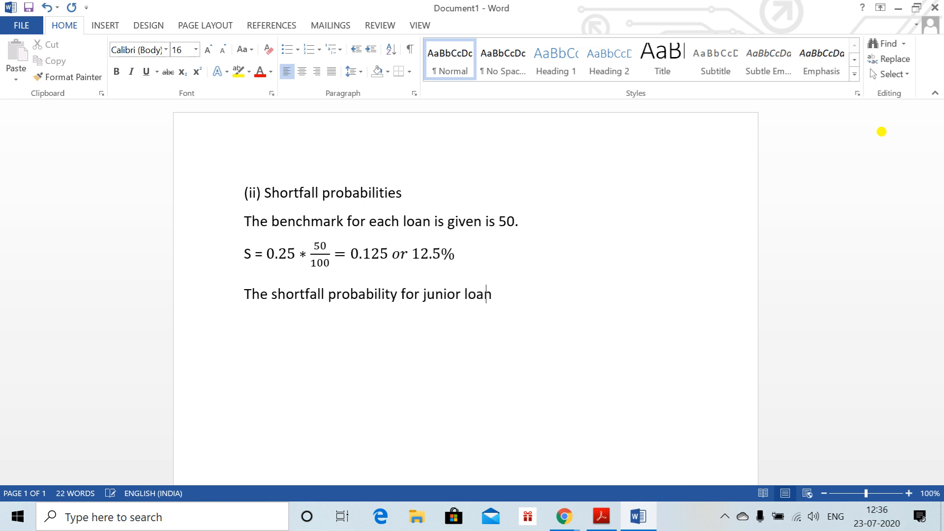
type(" is P(L>0) = 0.2")
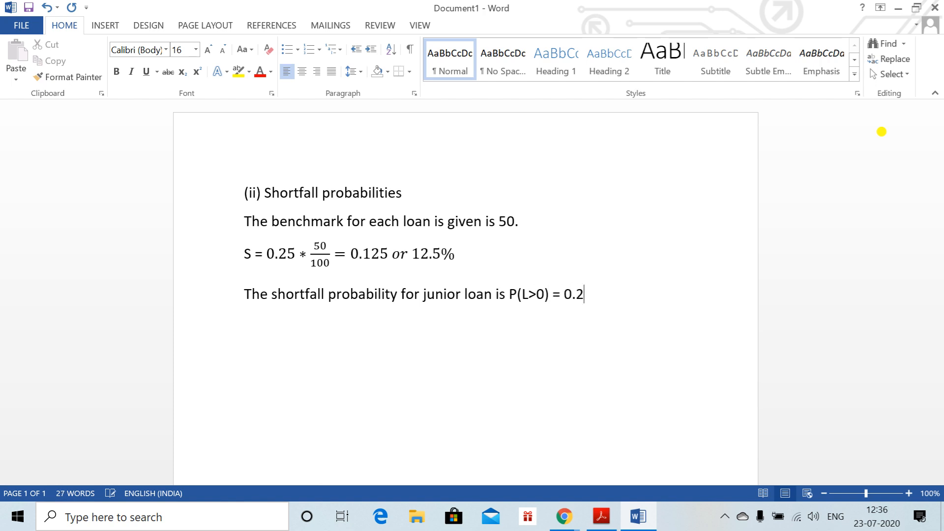
type("5 or 25%")
key("Return")
Switch to Google Meet and send a chat message with the student's first name followed by "could jjust check ths sound of your laptop".
key("alt+Tab")
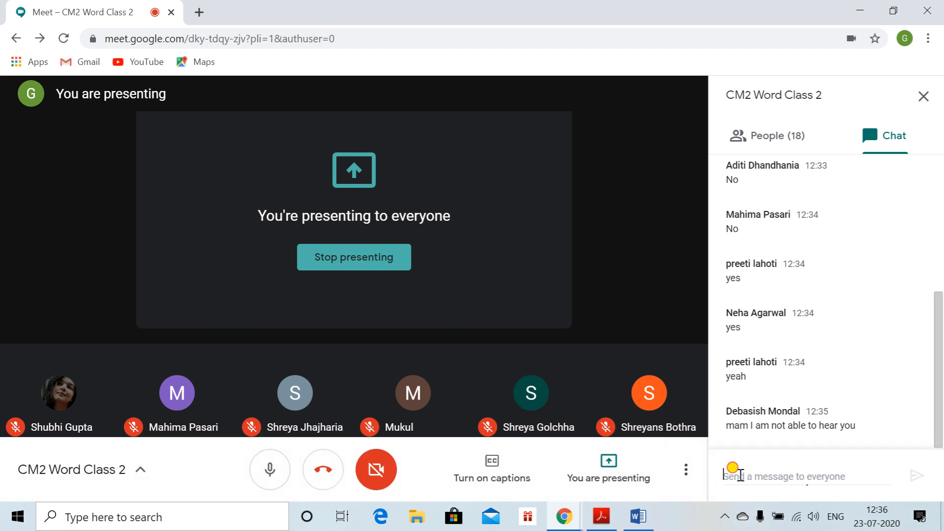
left_click(741, 476)
type("c")
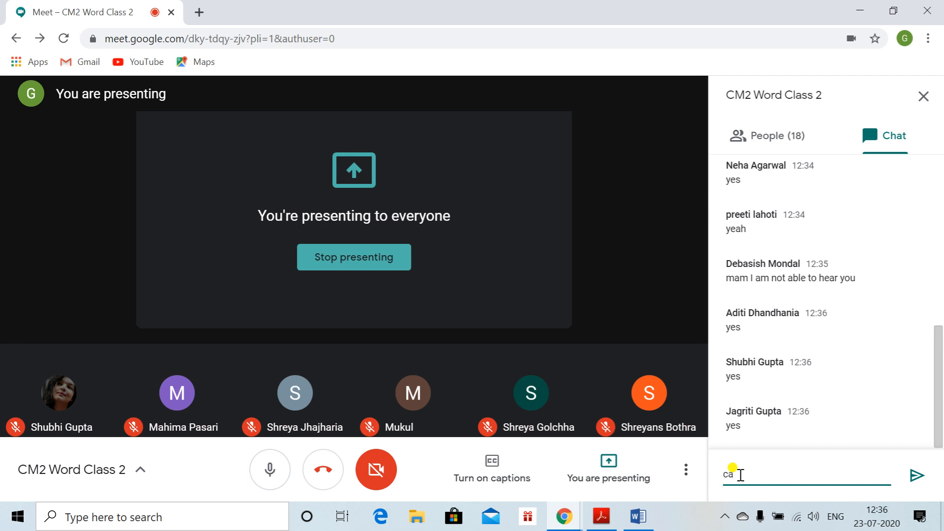
key("BackSpace")
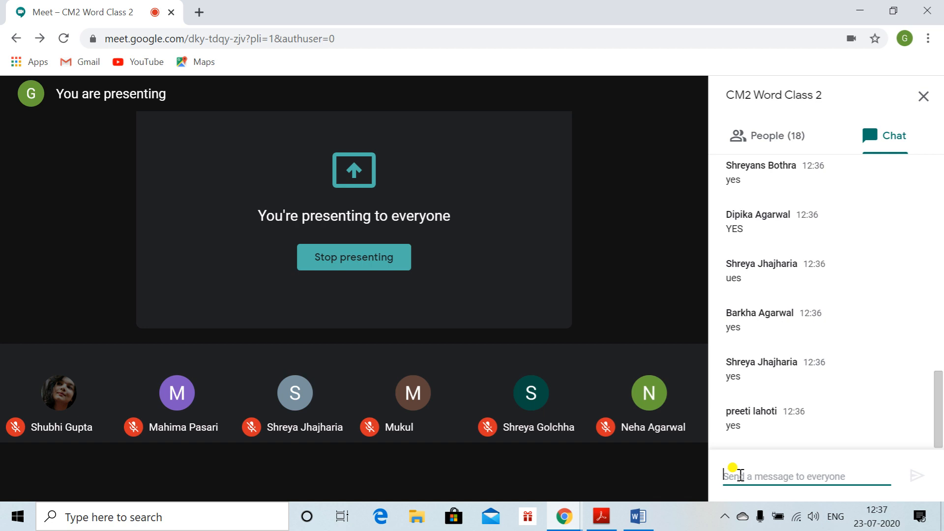
type("d")
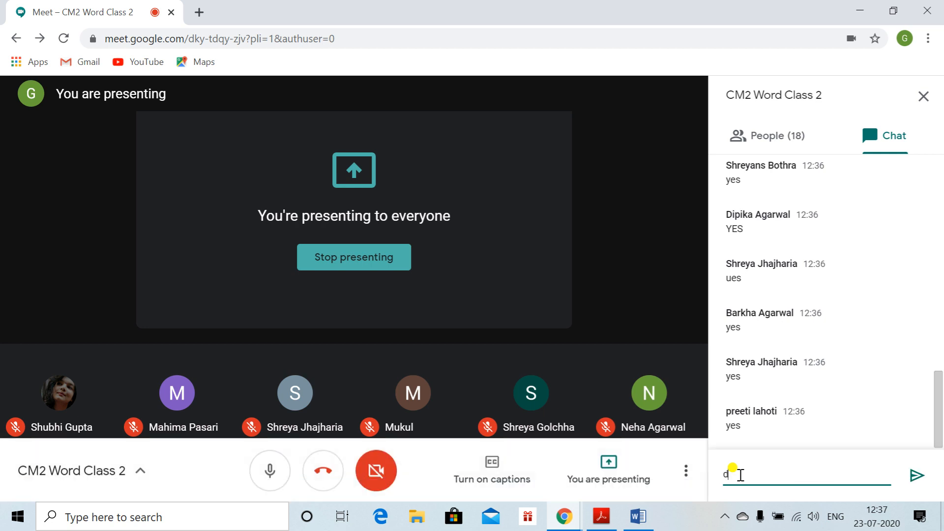
type("ebasis")
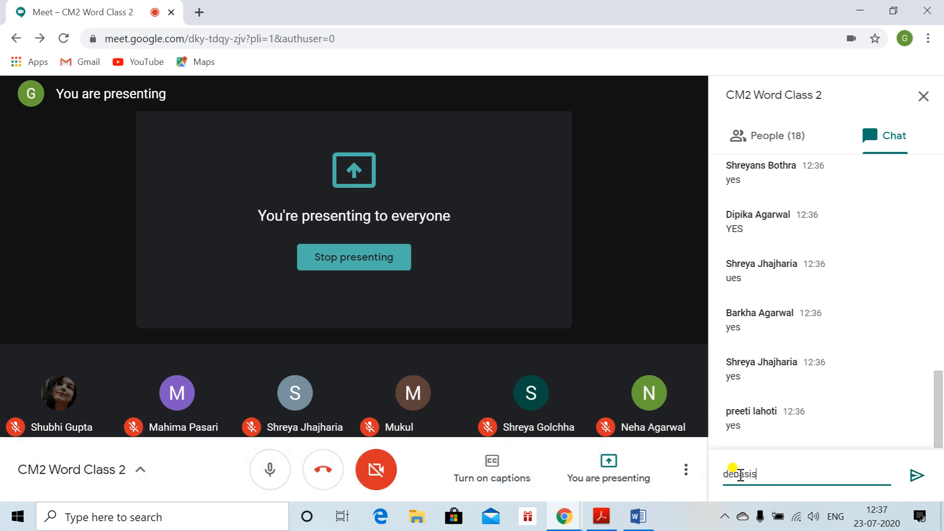
type("h could j")
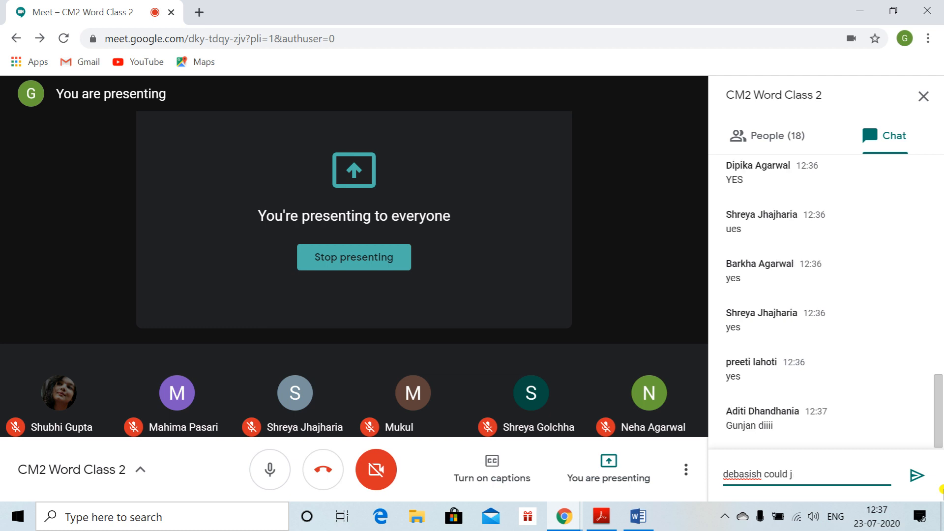
type("just checl")
key("BackSpace")
type("k ths sound of")
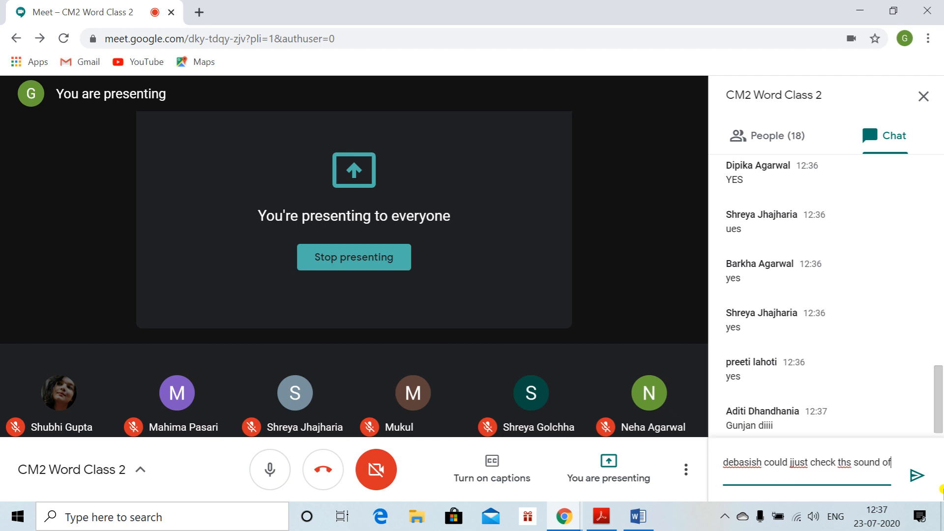
type(" your lap")
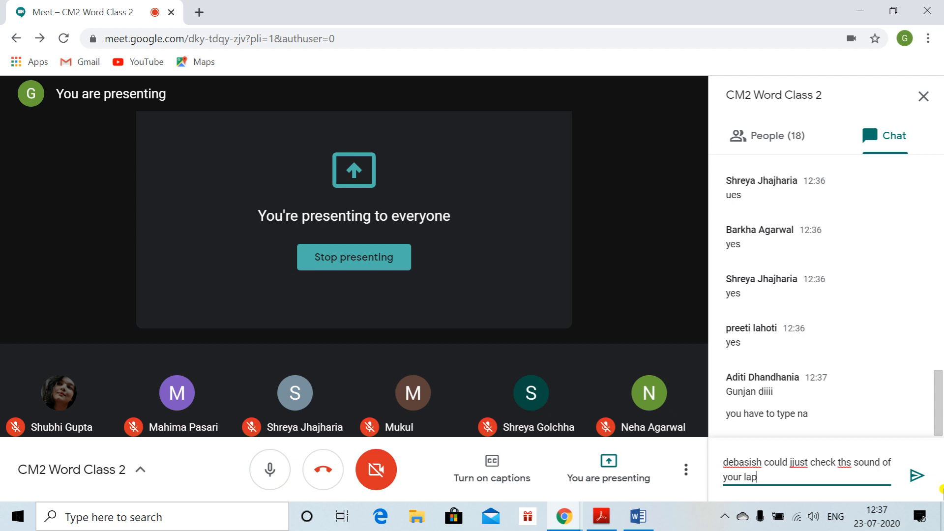
type("top")
key("Return")
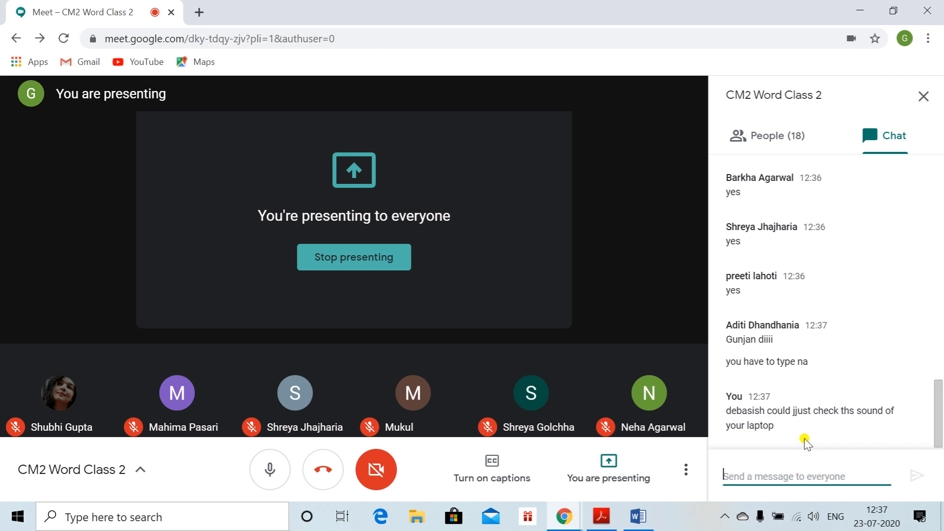
type("Har")
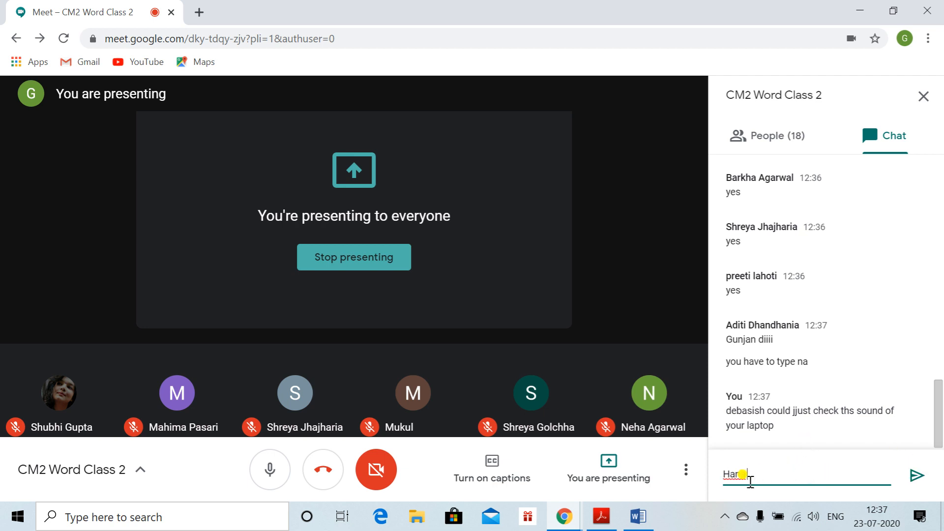
key("BackSpace")
type("a")
key("BackSpace")
key("BackSpace")
key("BackSpace")
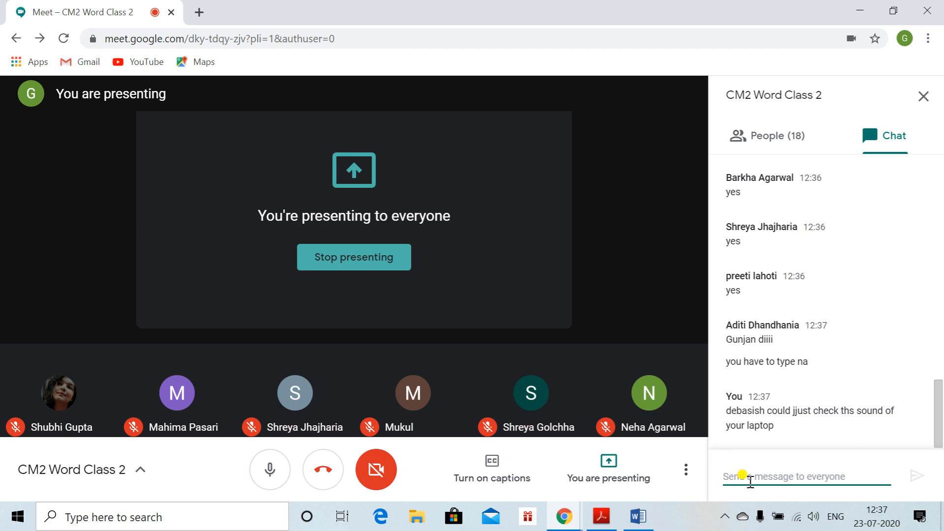
type("w")
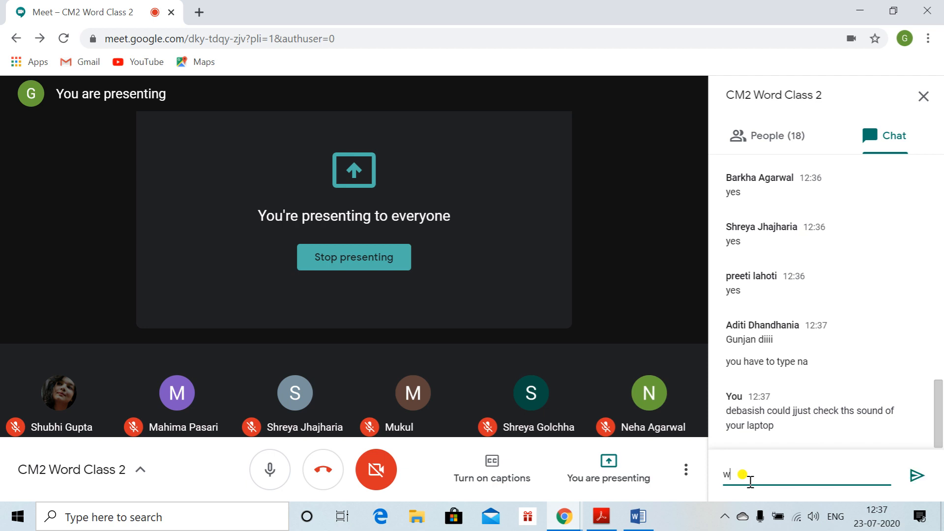
key("BackSpace")
type("haa haa")
key("BackSpace")
key("BackSpace")
key("BackSpace")
key("BackSpace")
key("BackSpace")
key("BackSpace")
key("BackSpace")
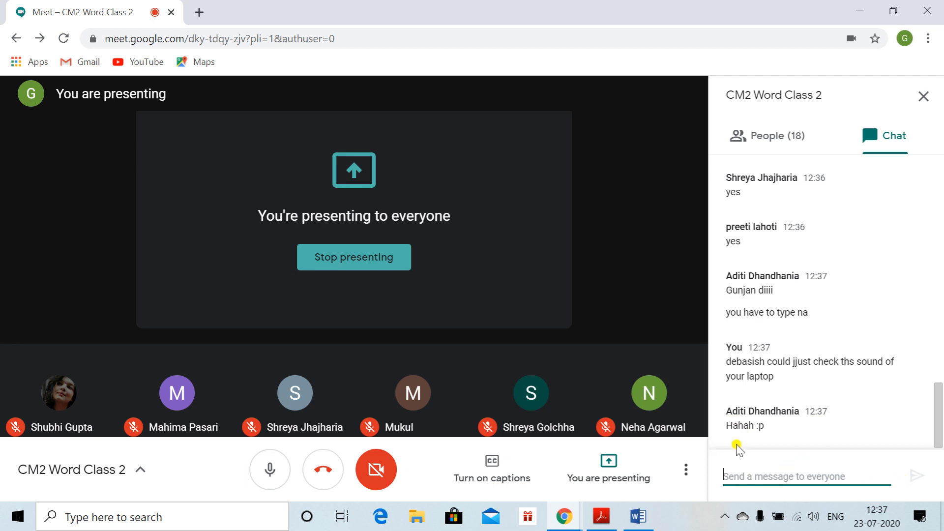
type("i")
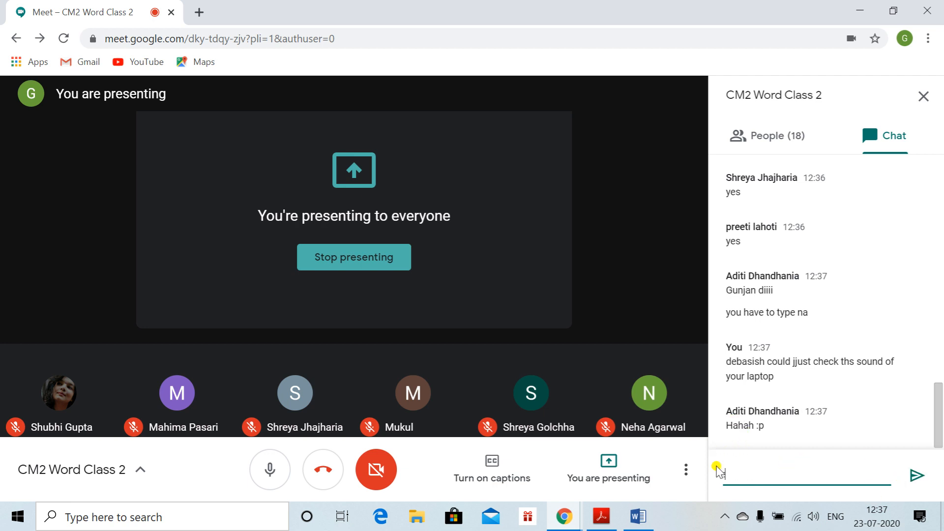
key("BackSpace")
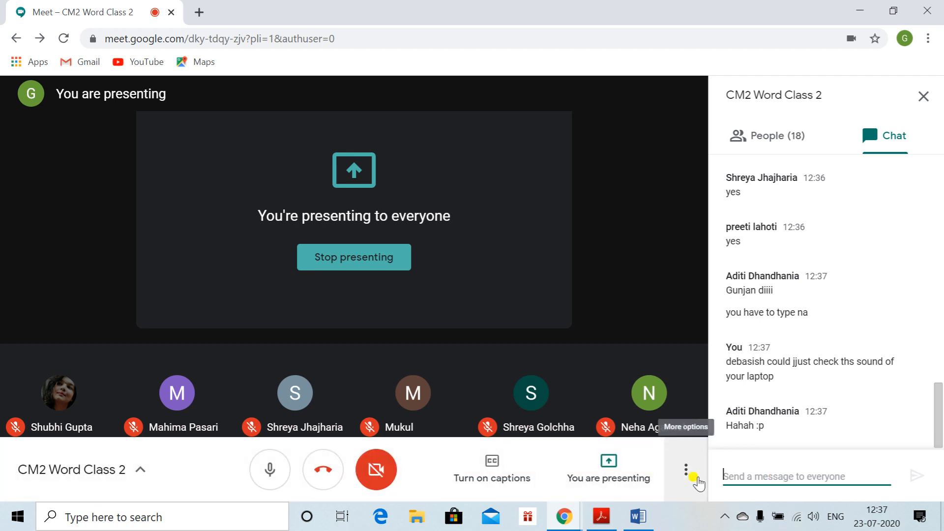
Examine the available controls for the student with the sound problem in the Google Meet participant list.
key("alt+Tab")
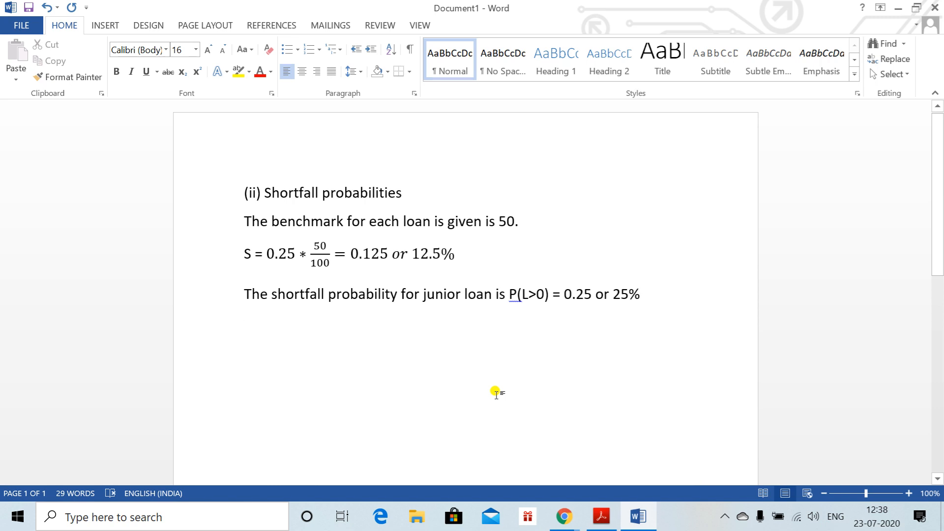
key("alt+Tab")
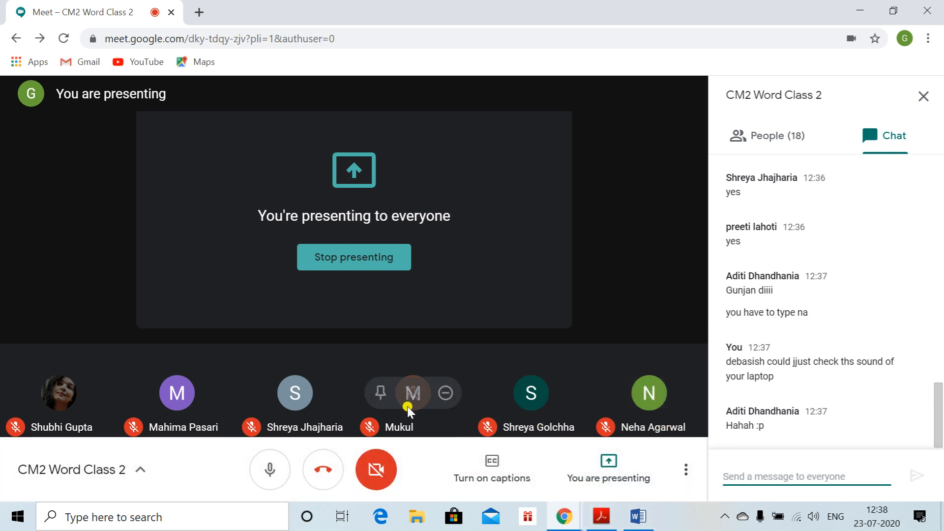
left_click(738, 135)
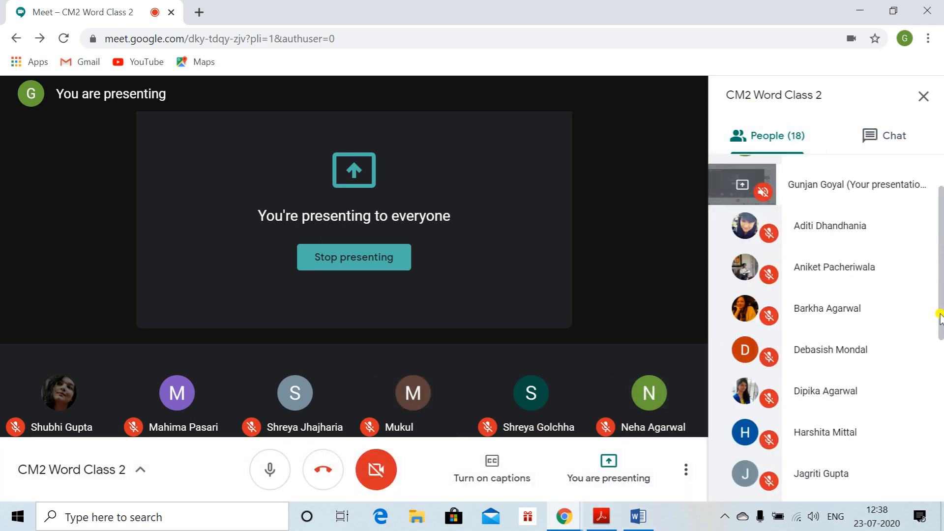
left_click(917, 355)
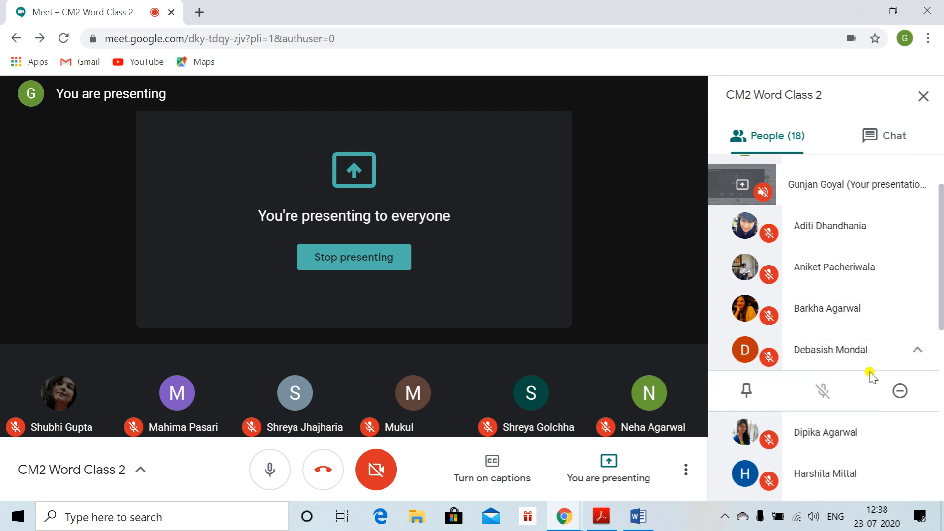
left_click(917, 349)
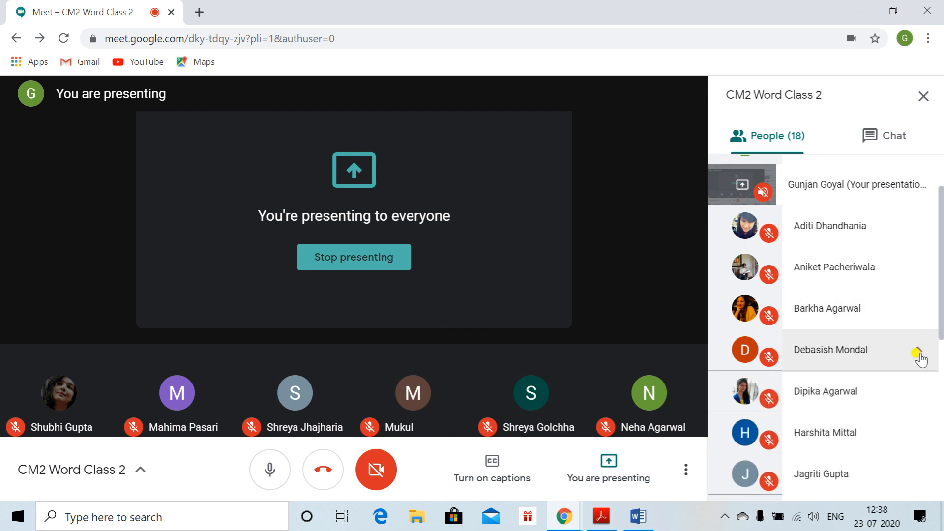
Switch to Word Class 2.pdf in Adobe Acrobat Reader and read Question 1.
key("alt+Tab")
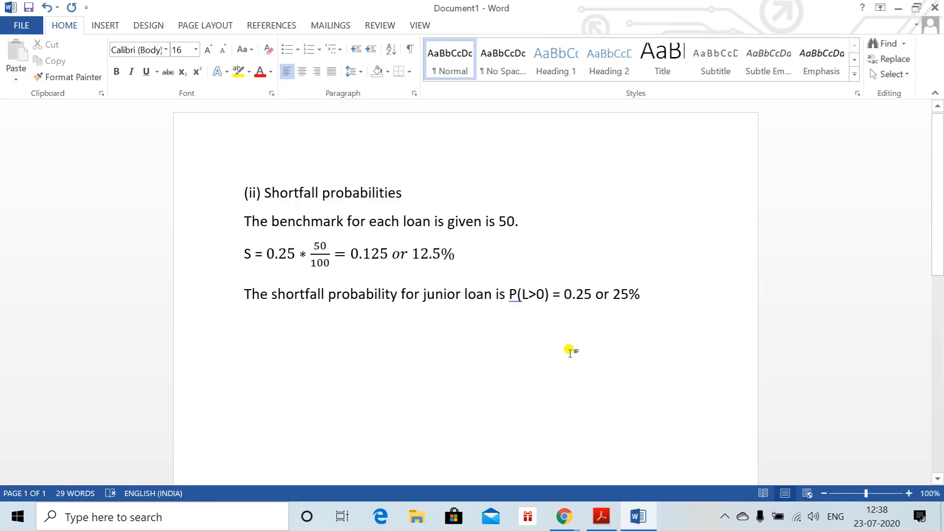
key("alt+Tab")
key("alt+Tab")
key("alt+Tab")
key("alt+Tab")
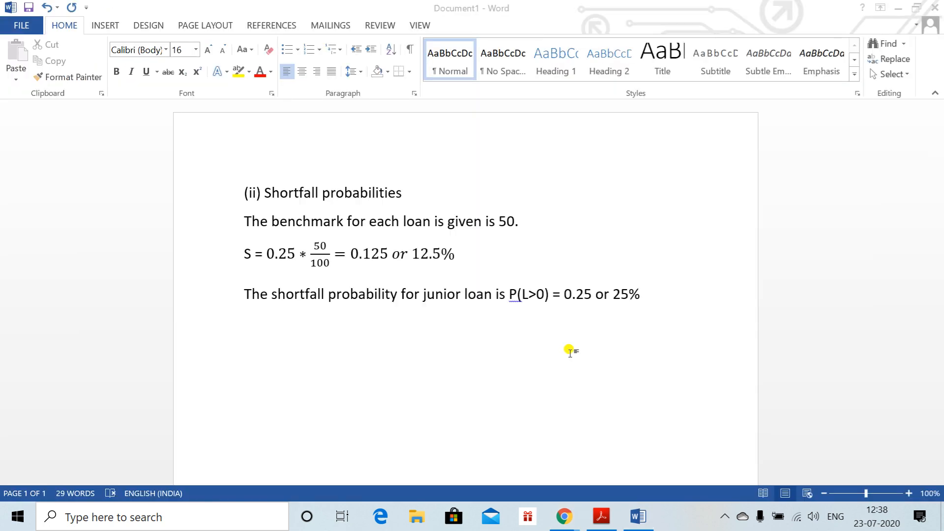
scroll(569, 351, "down", 2)
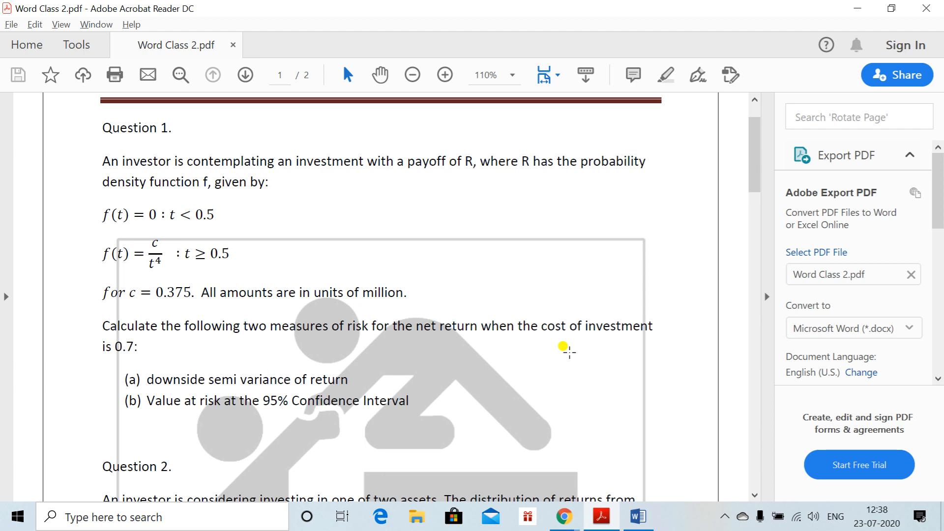
Return to the Word document and add the heading "Q1." below the junior loan sentence, followed by an "(i)" item.
key("alt+Tab")
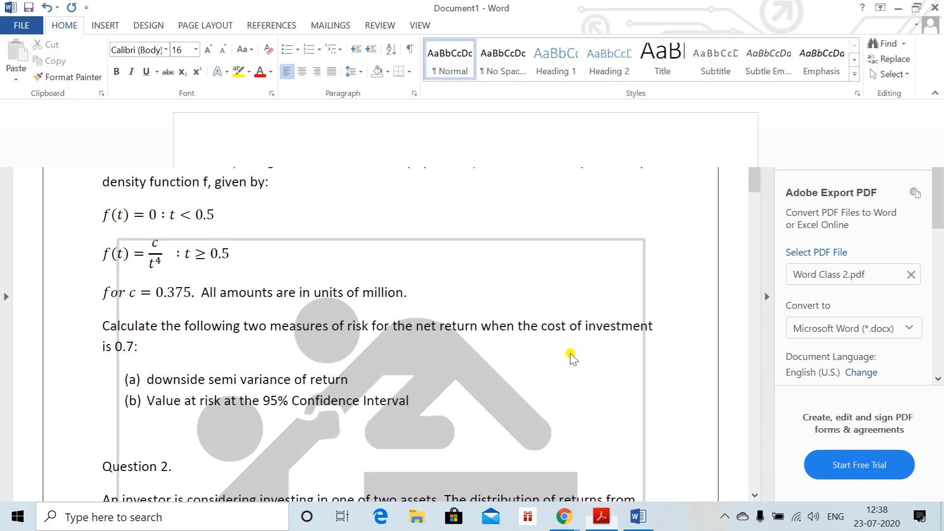
key("Return")
key("Return")
type("Q1.")
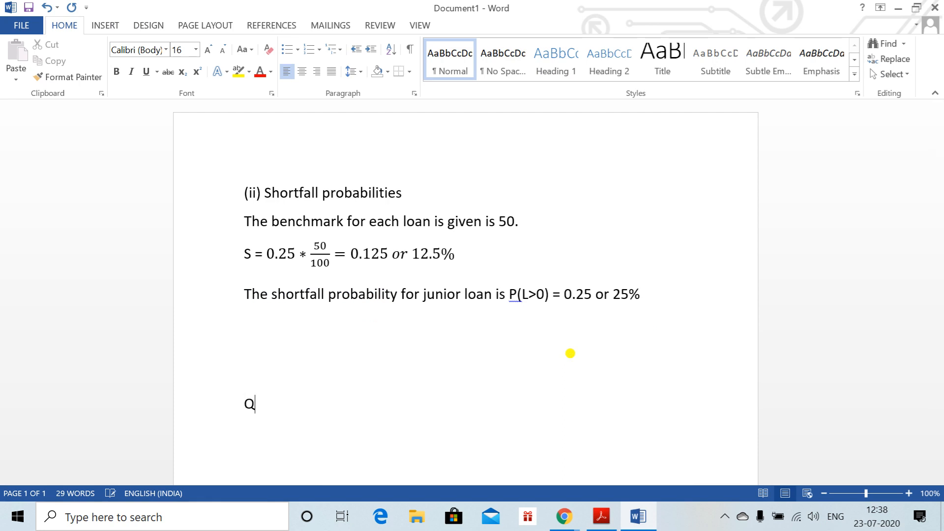
key("Return")
type("(i_")
type(")")
Insert an equation beside (i) reading E[R] = ∫ r f(r) dr, with the integral left without limits.
key("alt+equal")
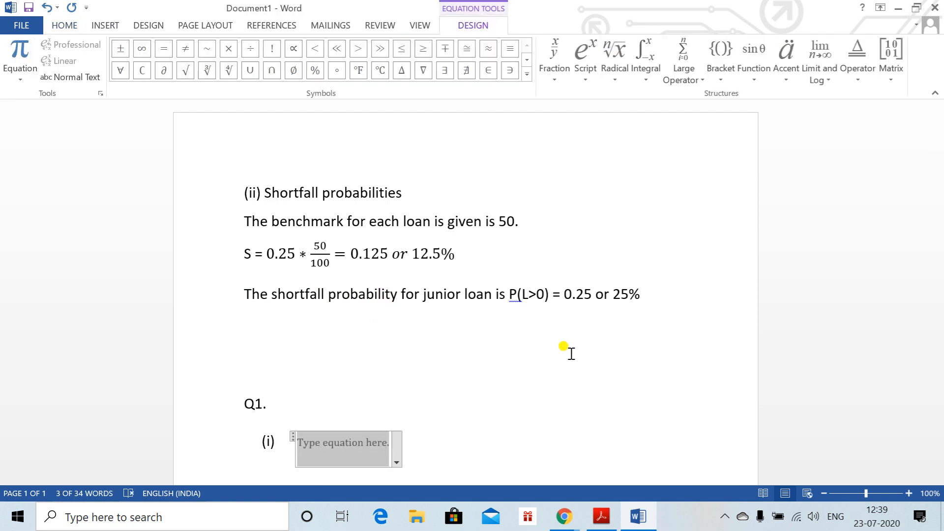
type("E")
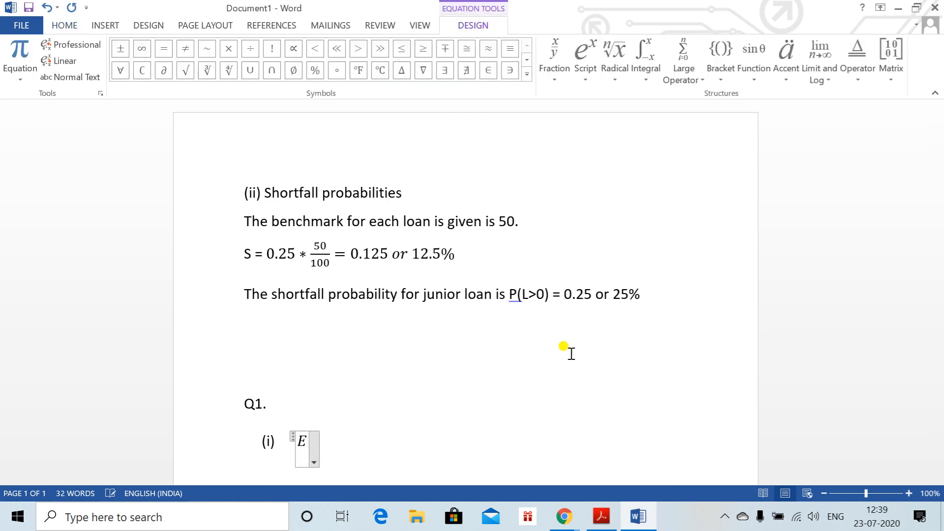
type("[R]=")
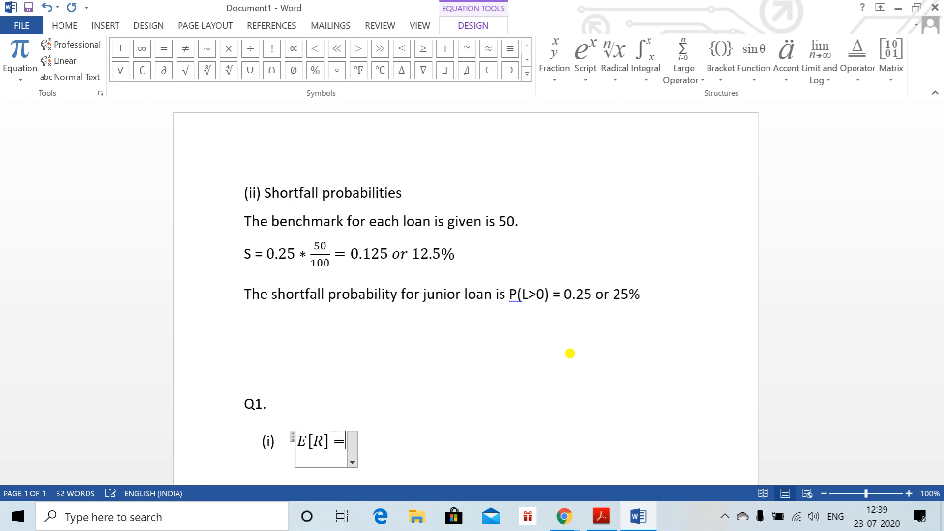
type("\\int")
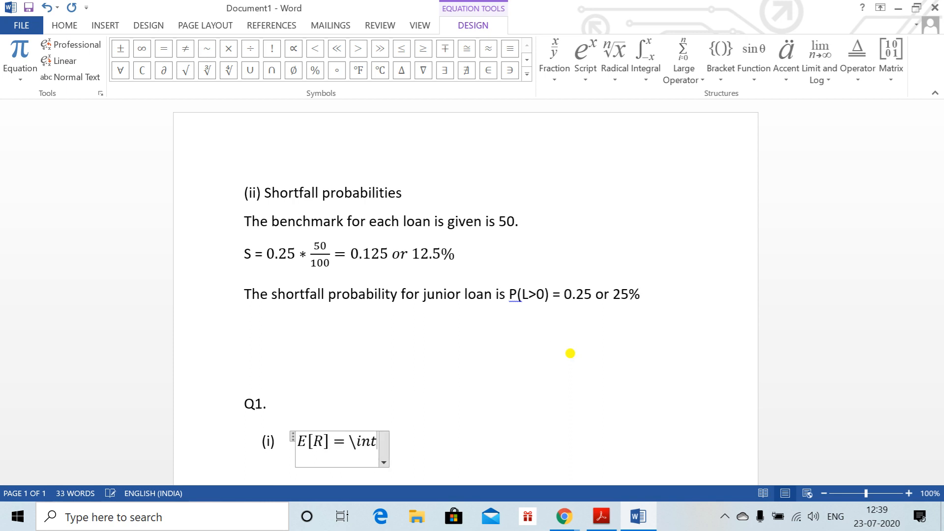
key("space")
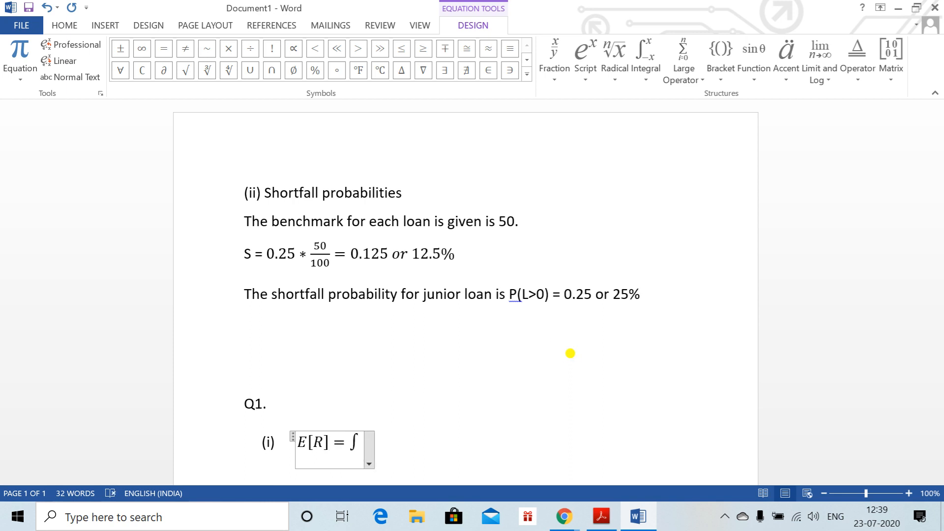
type("rf")
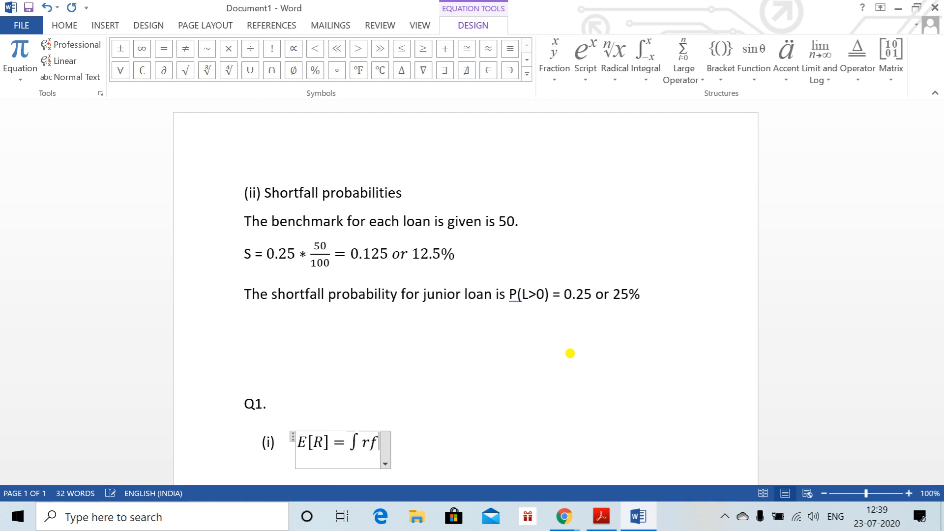
type("(r)dr")
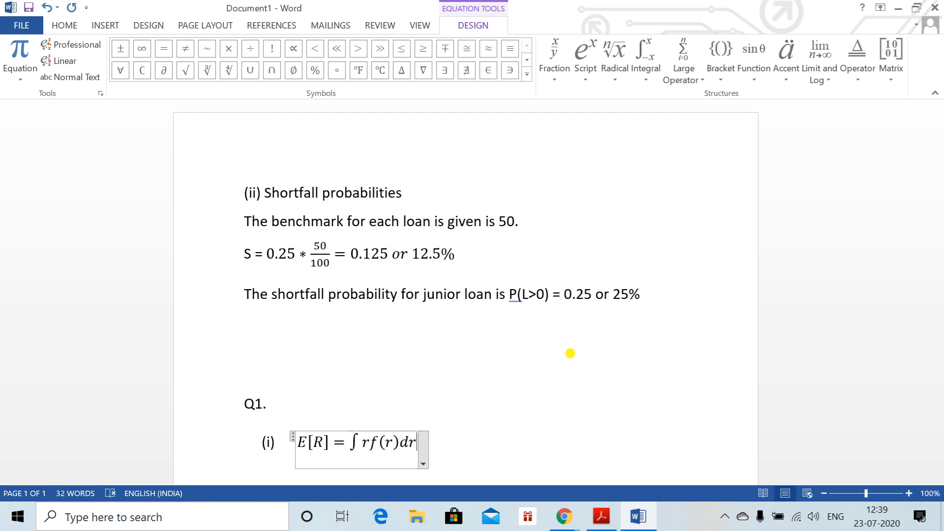
Switch to Google Meet and read the newest messages in the meeting chat.
key("alt+Tab")
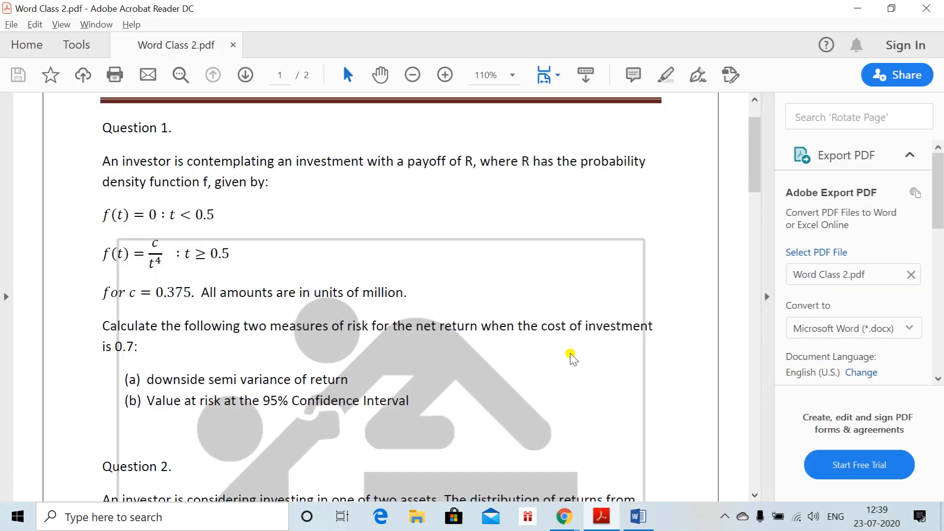
key("alt+Tab")
key("Tab")
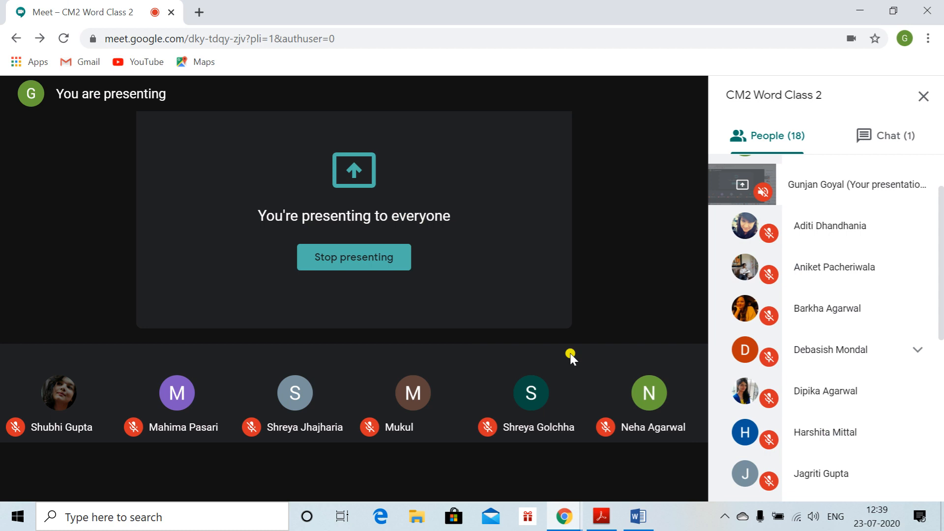
left_click(887, 146)
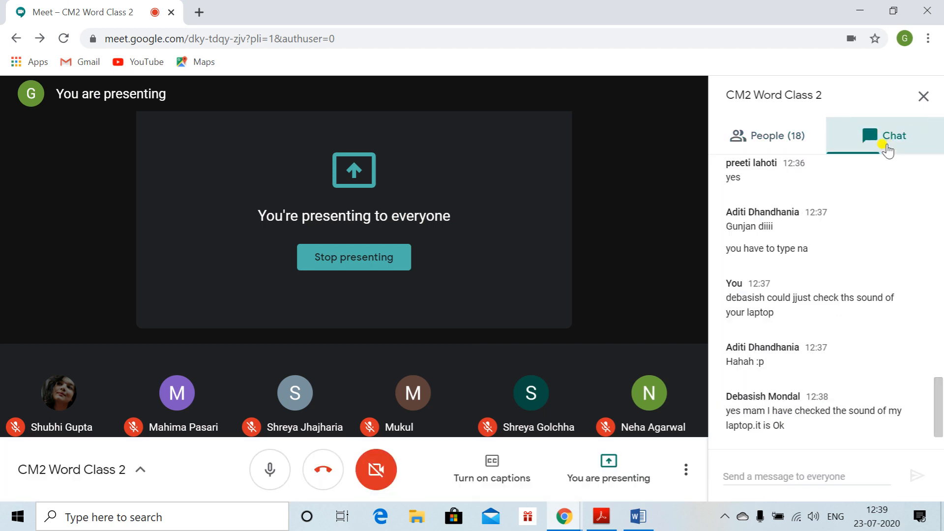
Send a chat message that addresses a participant by first name and reads "check your internet".
left_click(745, 476)
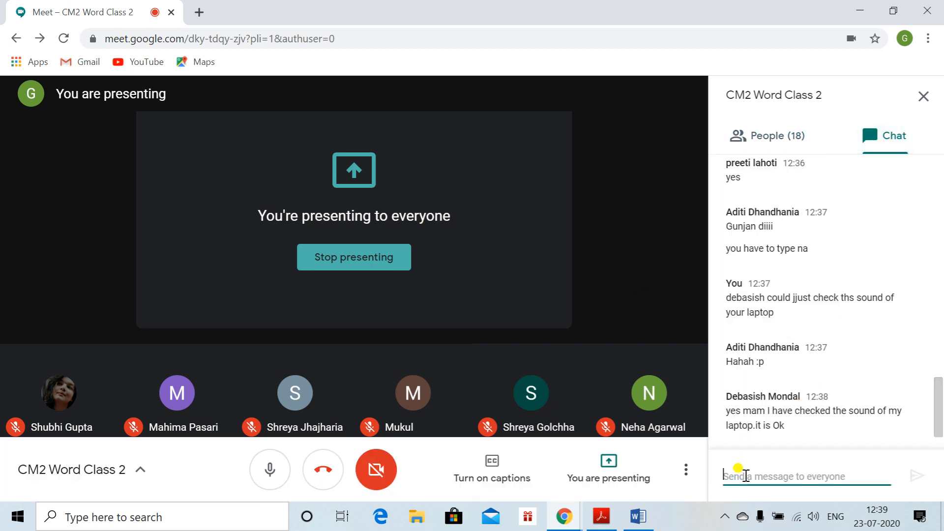
type("P")
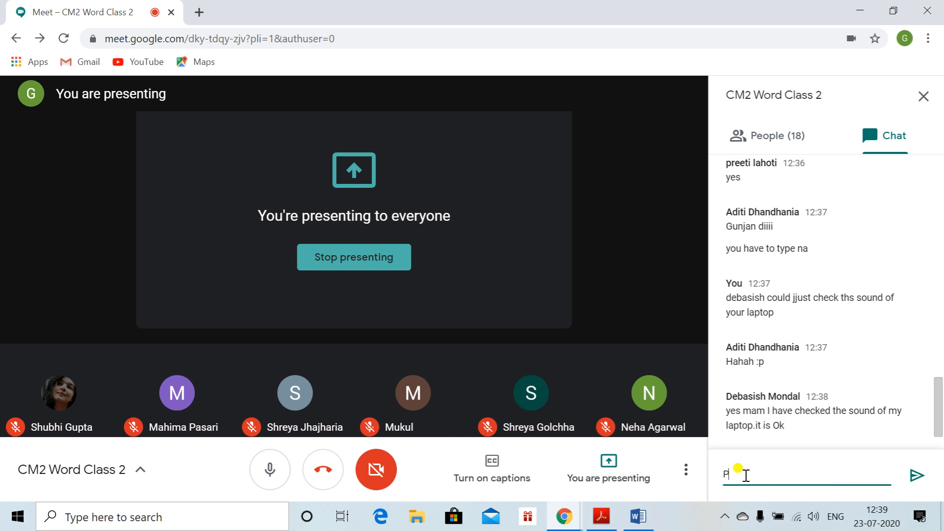
type("reeti checd")
key("BackSpace")
type("k")
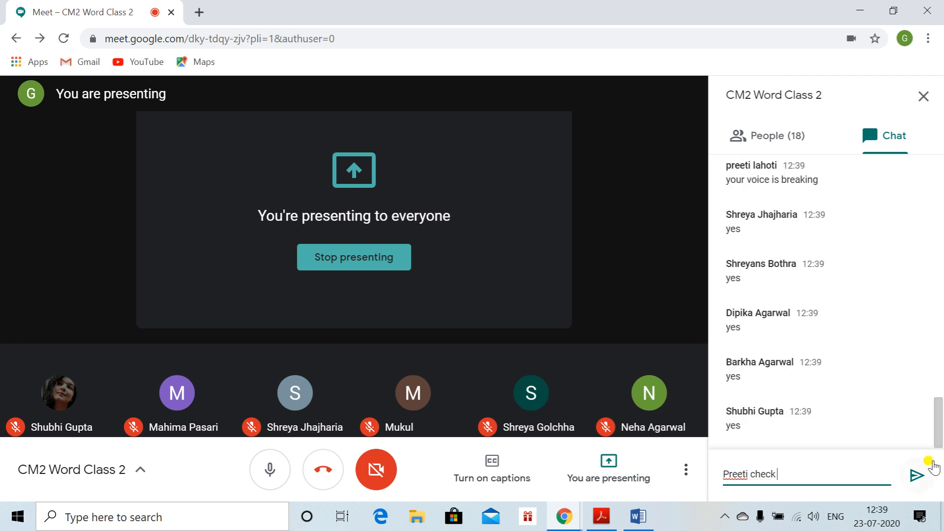
type(" y")
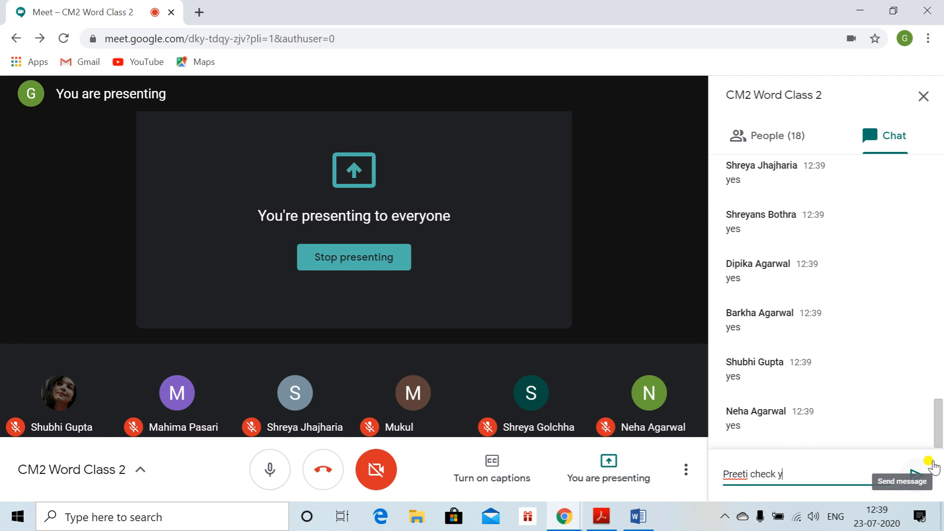
type("our i")
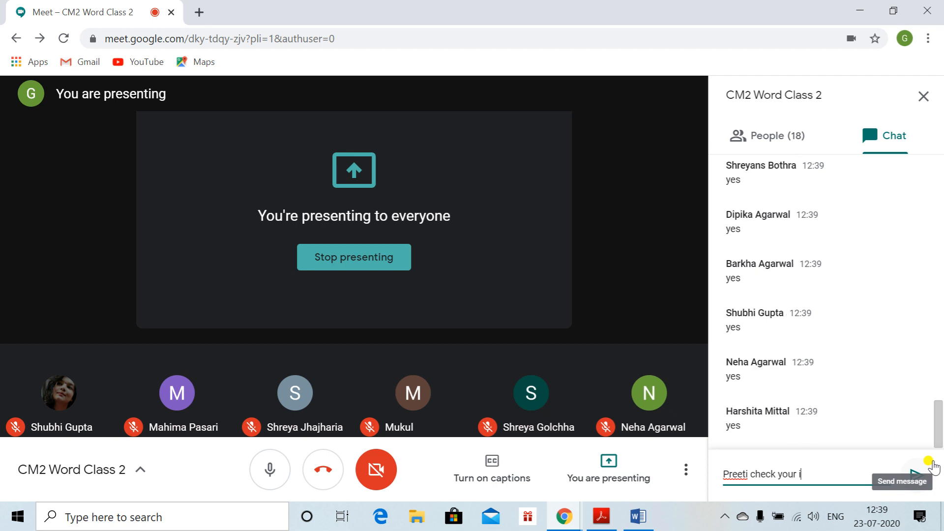
type("nterb")
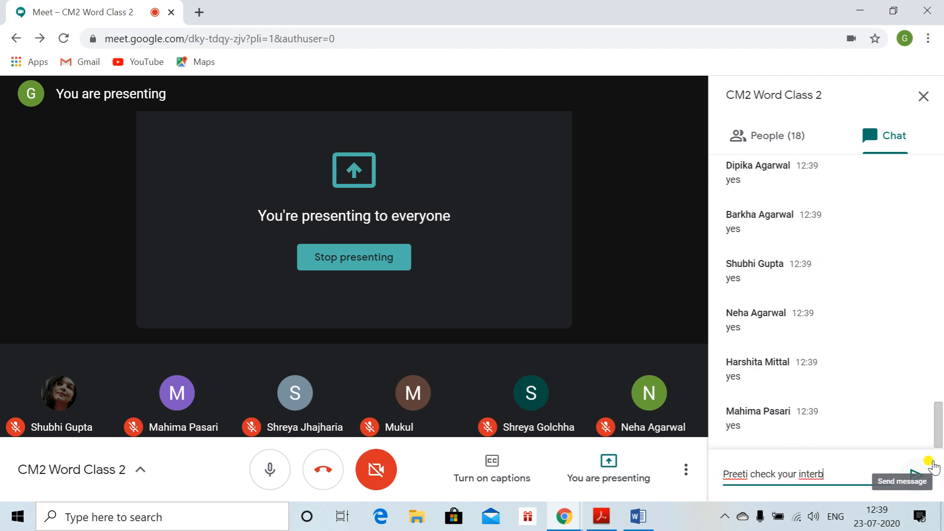
key("BackSpace")
key("BackSpace")
type("rnet")
left_click(930, 463)
Send a chat message addressing another participant by first name, followed by "sir could you just log out and log in again".
type("Deba")
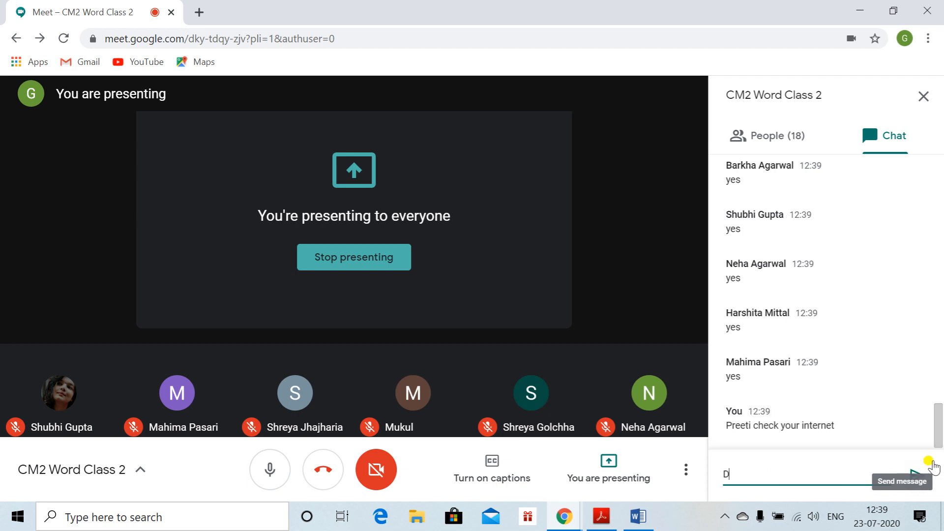
type("sh sir you")
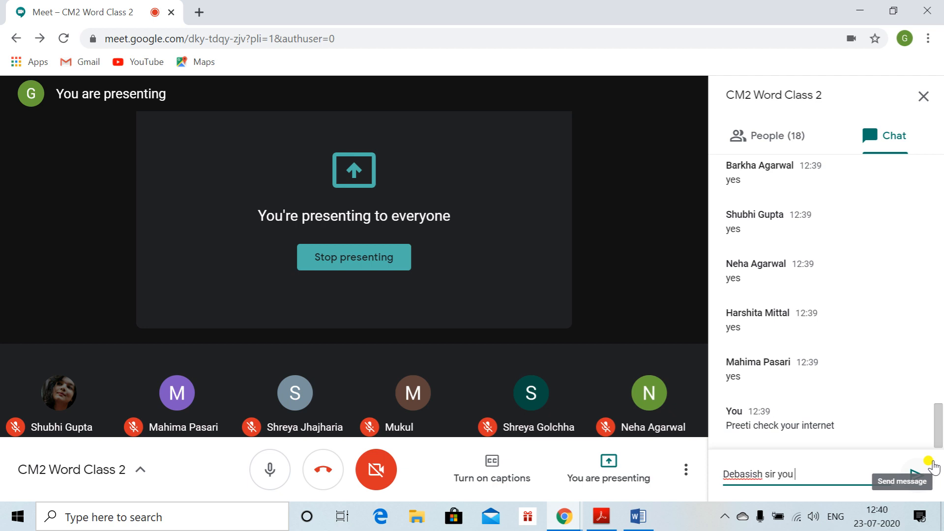
key("BackSpace")
key("BackSpace")
key("BackSpace")
type("could")
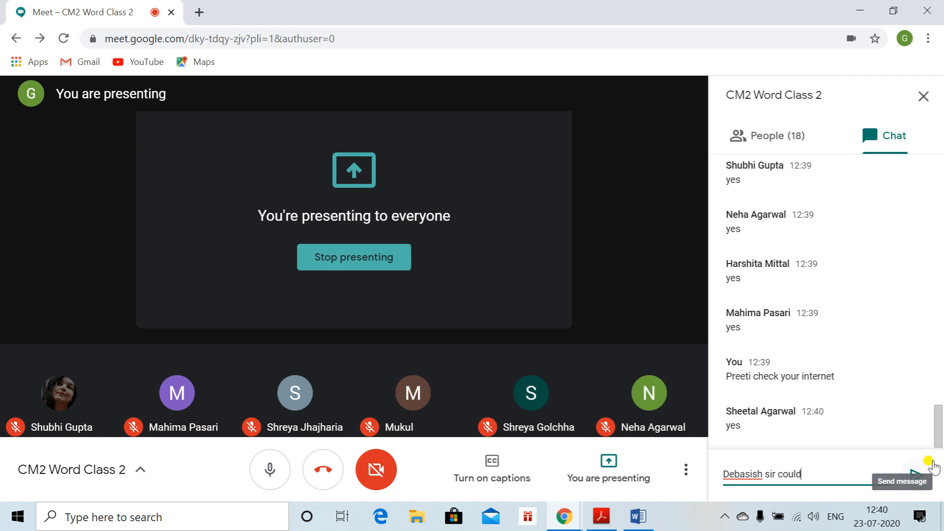
type(" you just ")
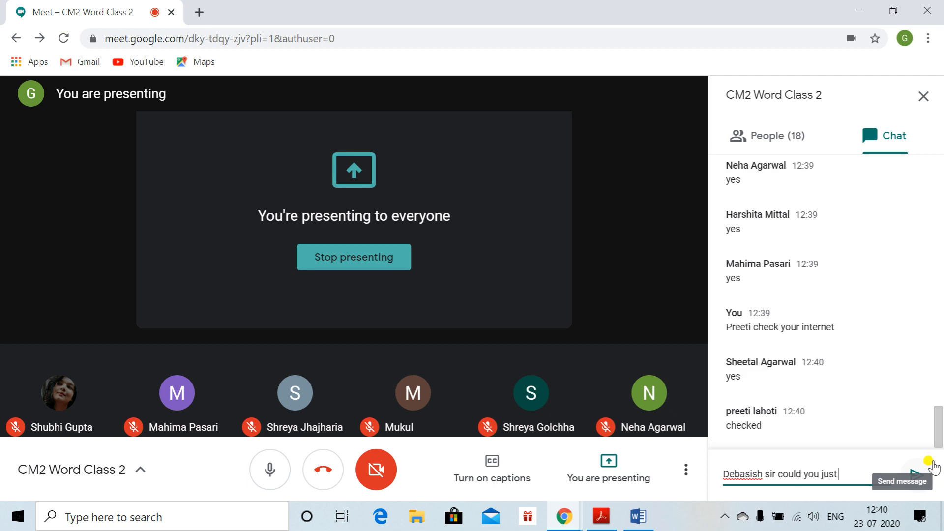
type("log out and log in again")
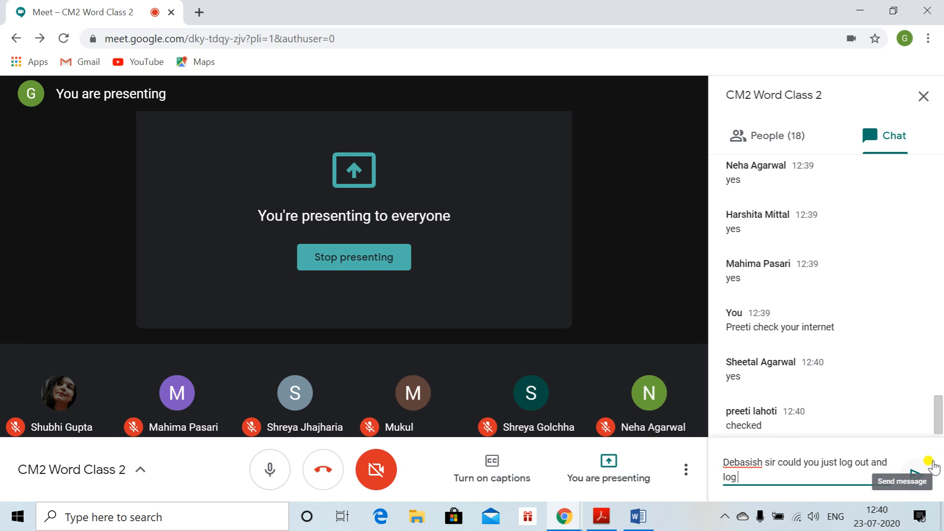
key("Return")
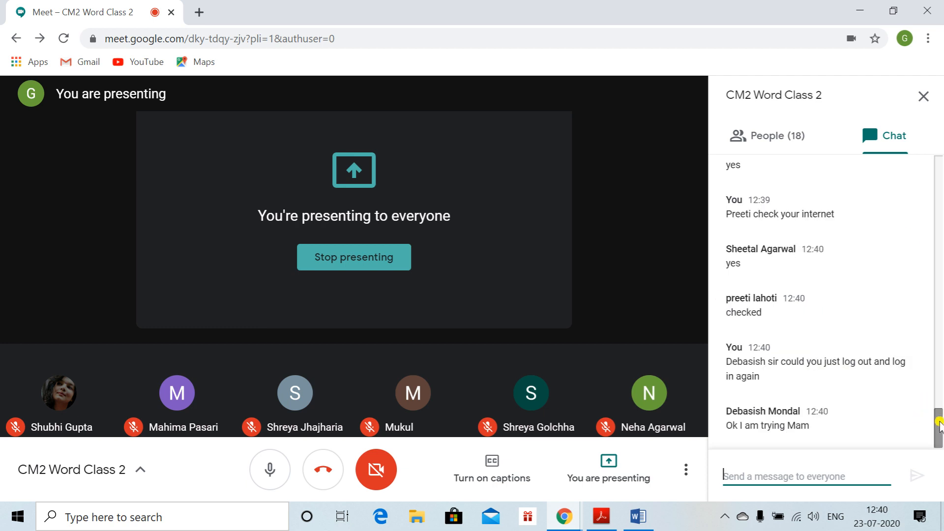
Read the newest chat replies and answer with the message "haan bolo".
left_click_drag(939, 426, 929, 467)
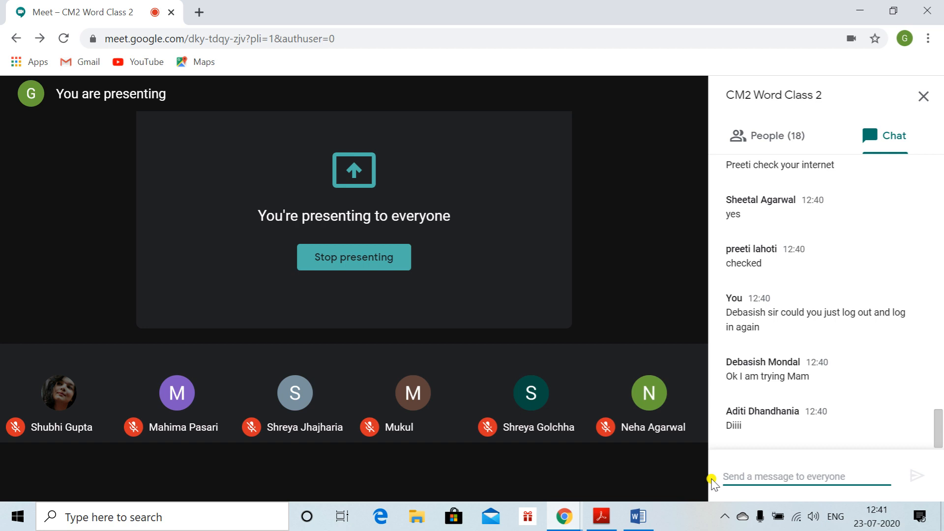
type("haan n")
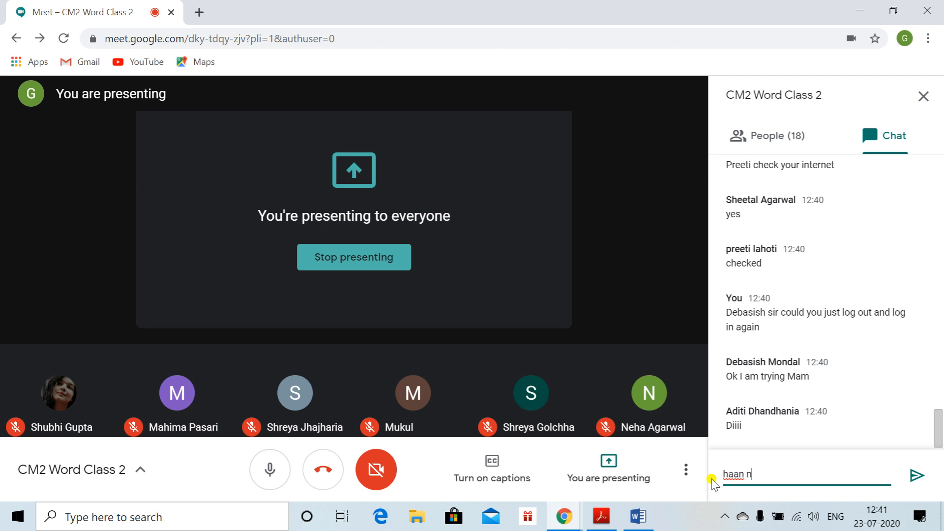
key("BackSpace")
type("bolo")
key("Return")
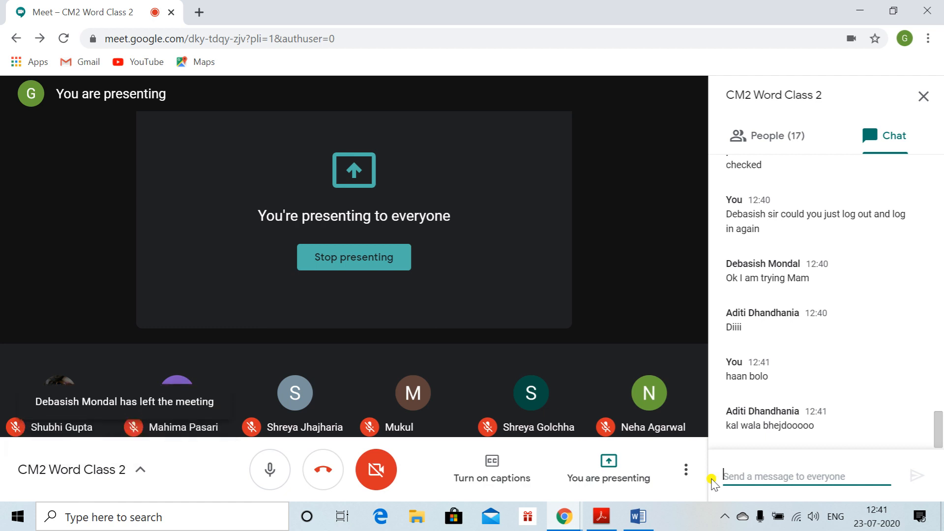
type("k")
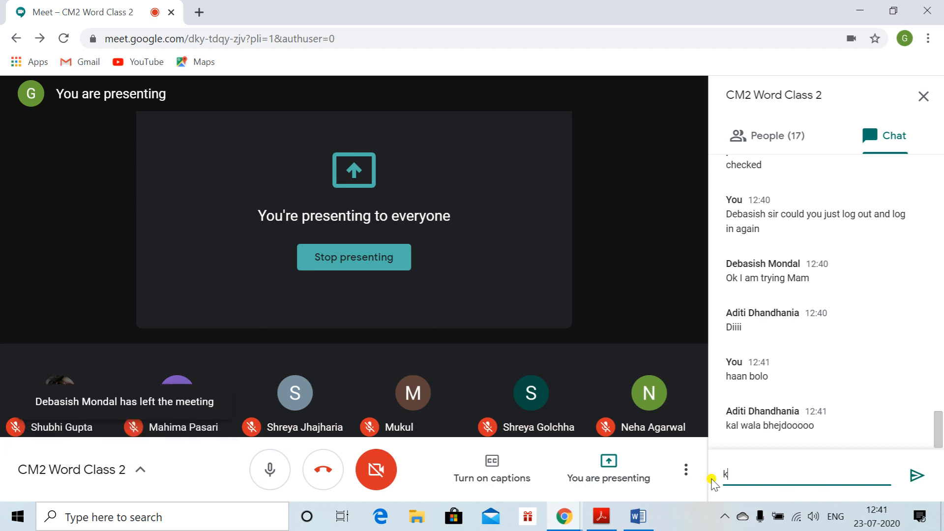
key("BackSpace")
type("already sent")
key("BackSpace")
key("BackSpace")
key("BackSpace")
key("BackSpace")
key("BackSpace")
key("BackSpace")
key("BackSpace")
key("BackSpace")
key("BackSpace")
key("BackSpace")
key("BackSpace")
key("BackSpace")
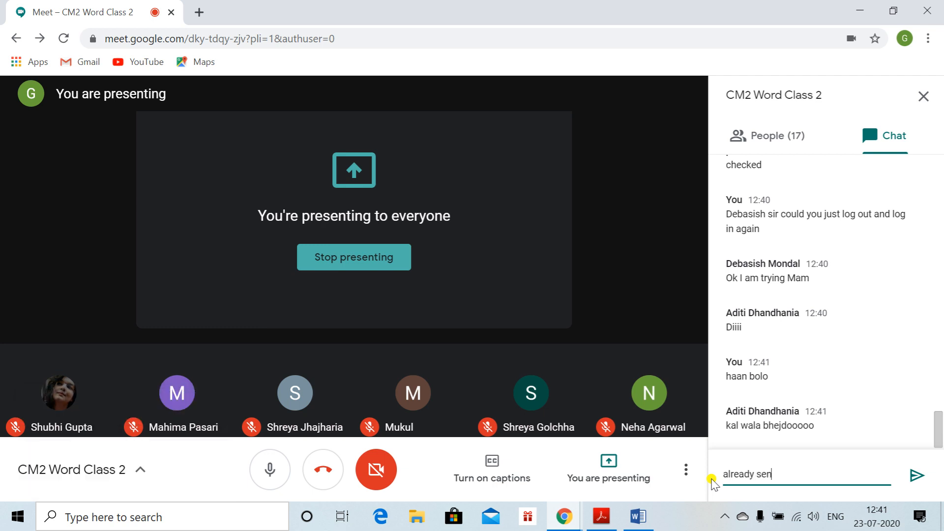
type("word file")
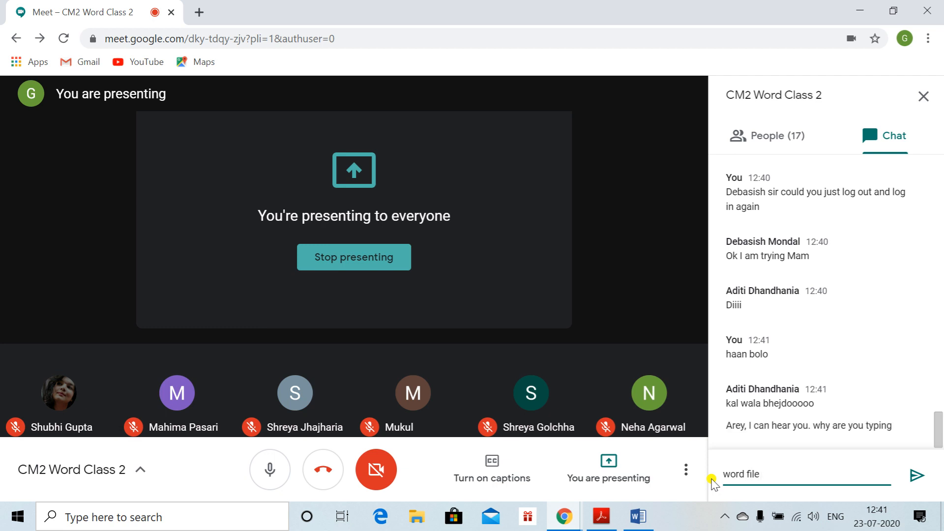
key("BackSpace")
key("BackSpace")
key("BackSpace")
key("BackSpace")
key("BackSpace")
key("BackSpace")
key("BackSpace")
key("BackSpace")
key("BackSpace")
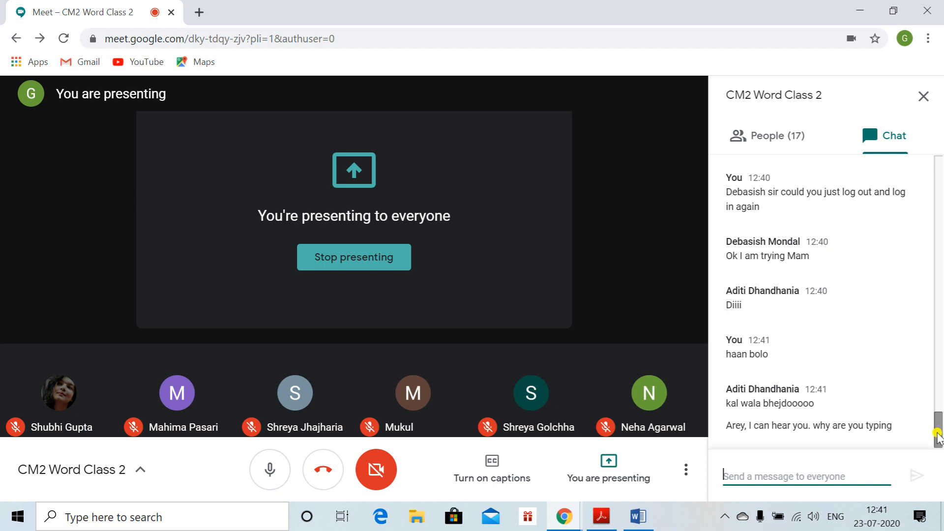
Check the participant list and the newest chat messages, and close the meeting's side panel.
left_click_drag(938, 434, 938, 436)
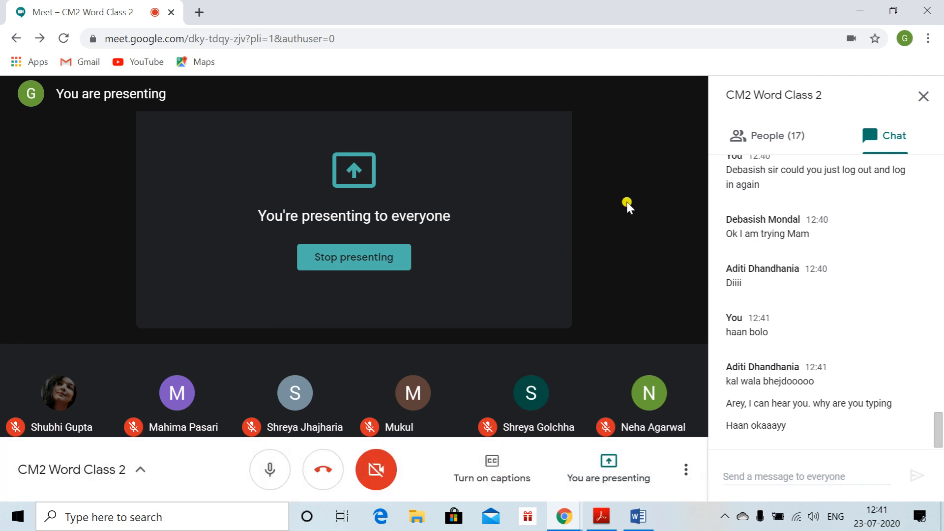
key("alt+Tab")
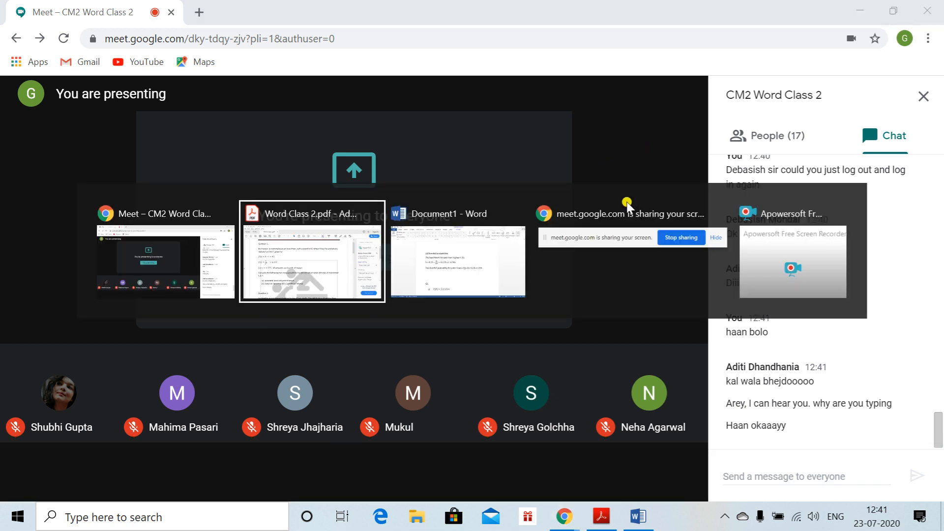
key("Tab")
key("alt+Tab")
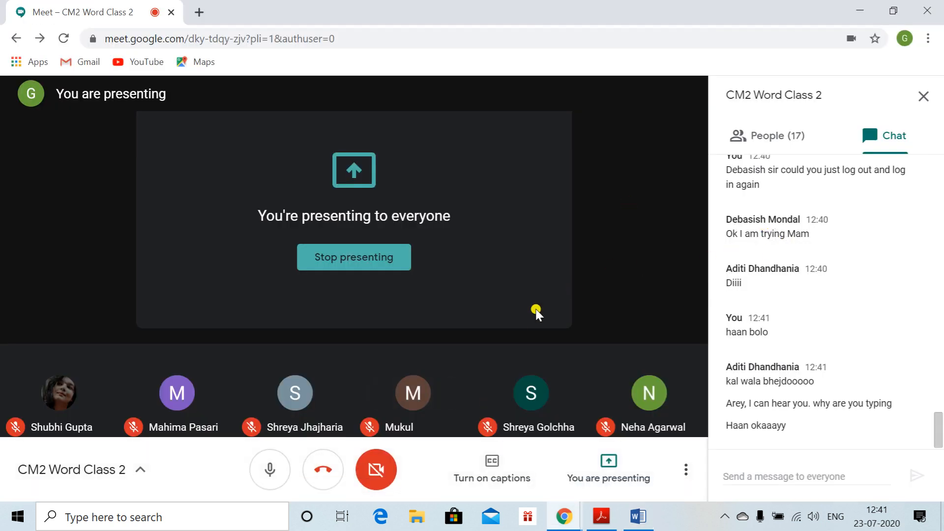
left_click(748, 133)
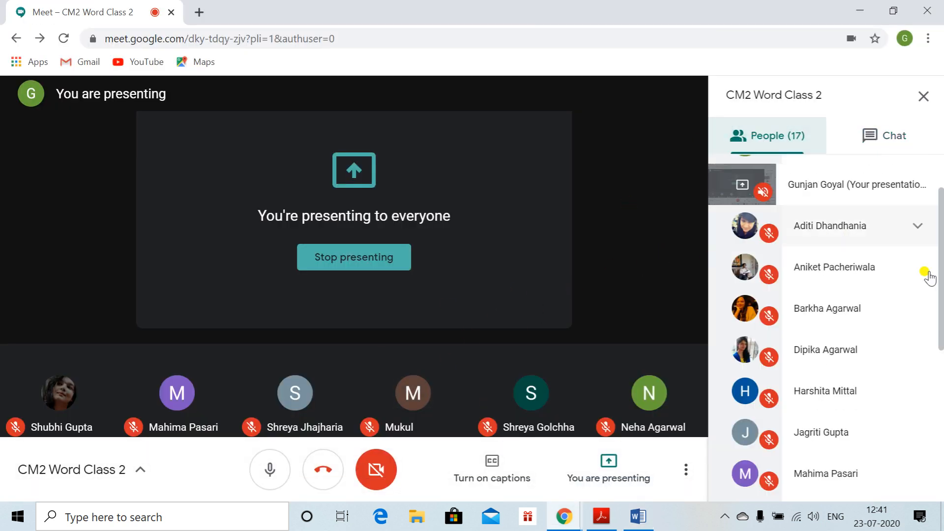
left_click_drag(941, 300, 941, 279)
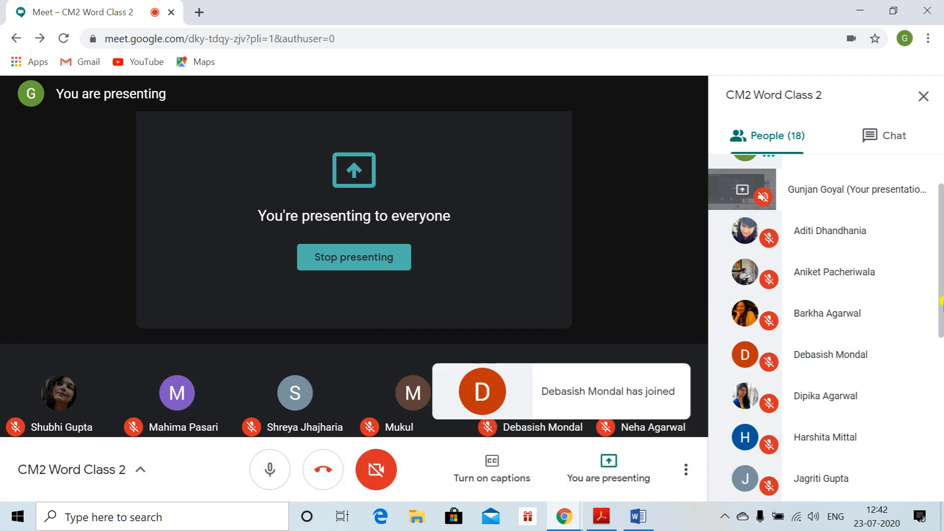
left_click_drag(942, 254, 942, 221)
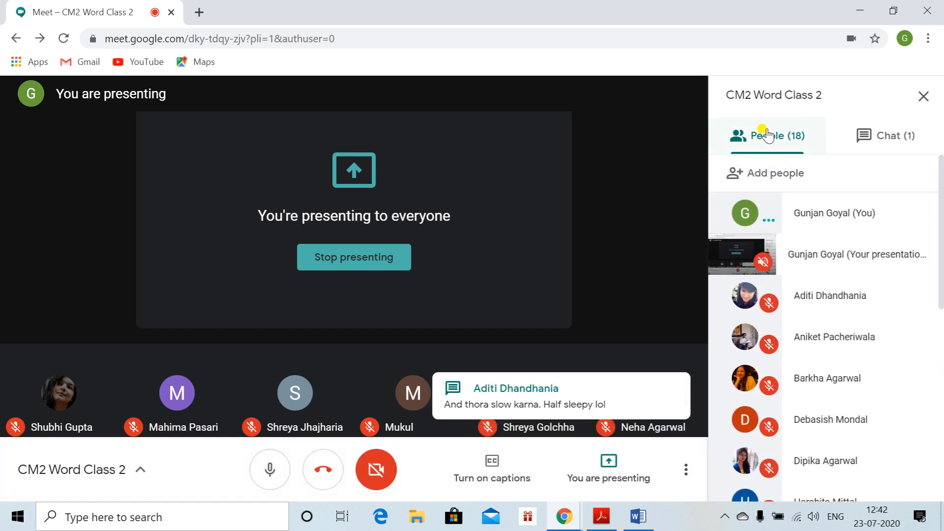
left_click(858, 149)
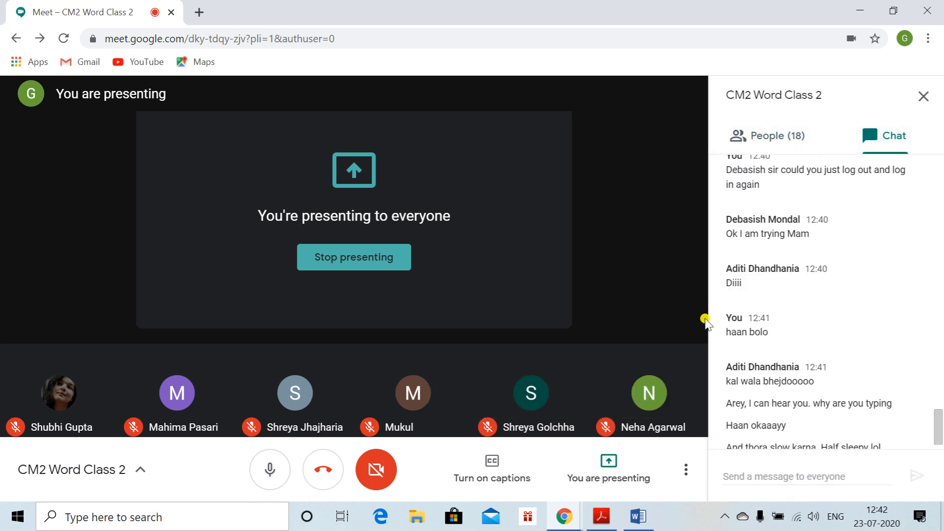
left_click_drag(940, 426, 941, 312)
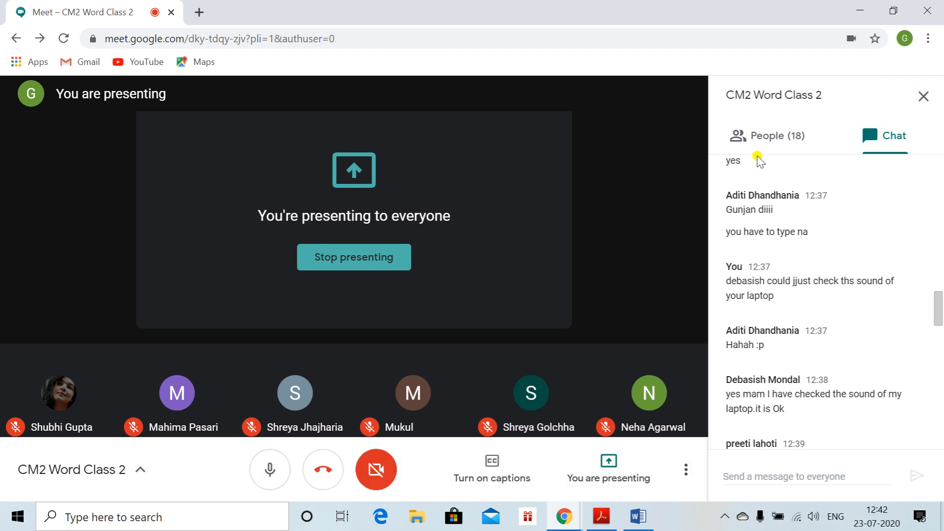
left_click(768, 136)
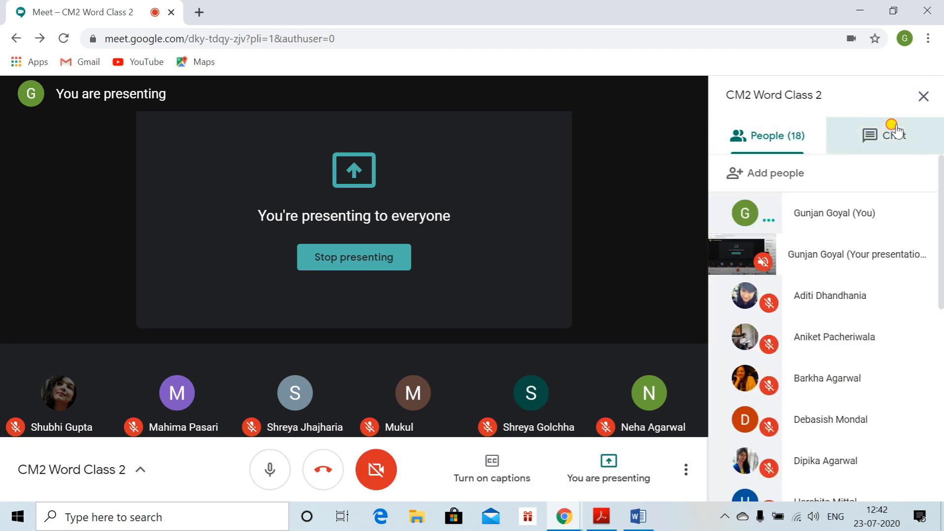
left_click(895, 132)
left_click_drag(940, 305, 941, 442)
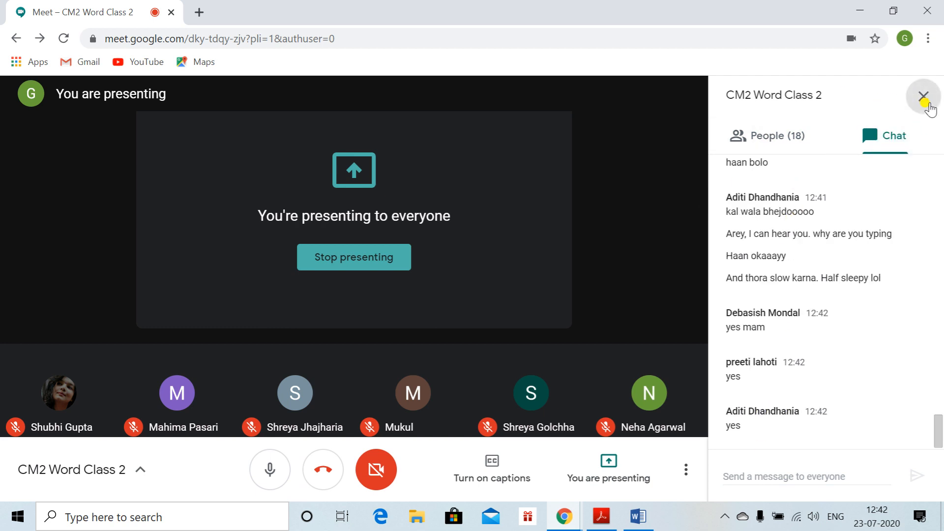
left_click(924, 102)
Switch to the Word document and start an unnumbered equation line below E[R] with "=" and an integral from 0.5 to infinity.
key("alt+Tab")
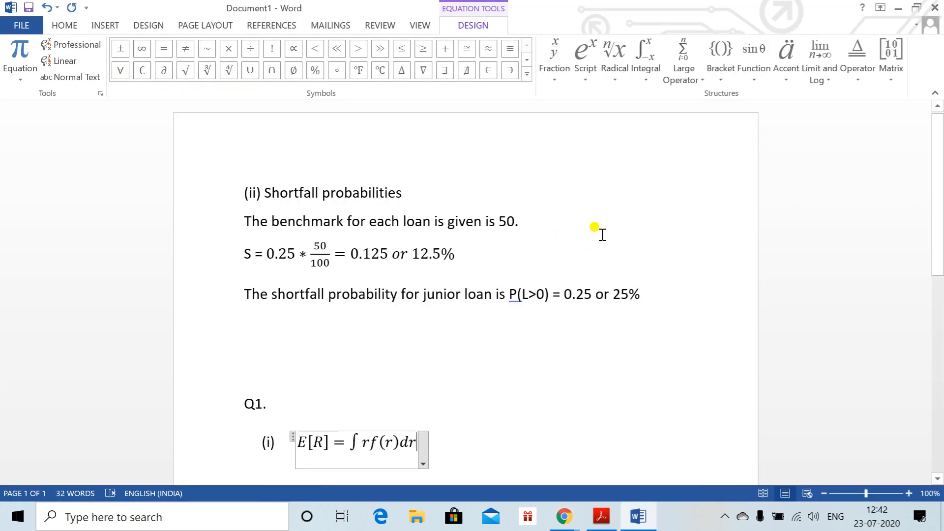
key("Return")
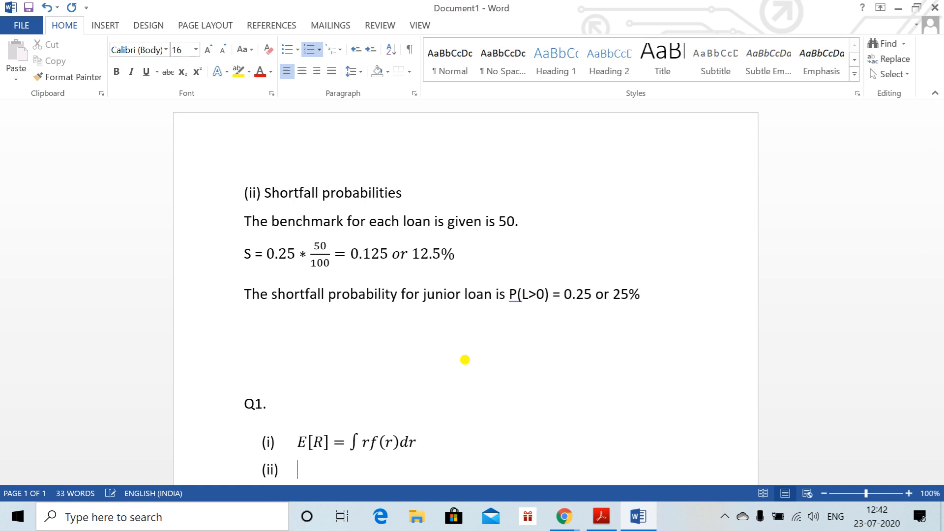
key("BackSpace")
key("alt+equal")
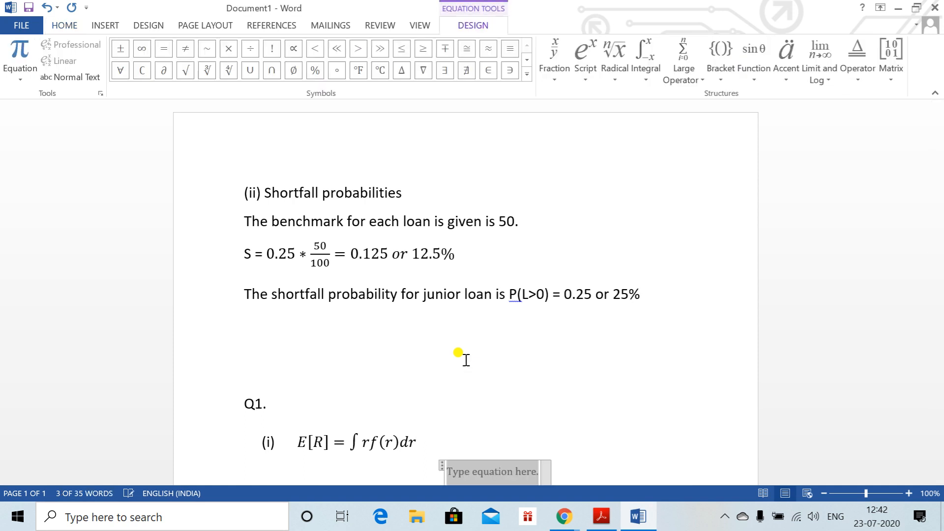
type("=")
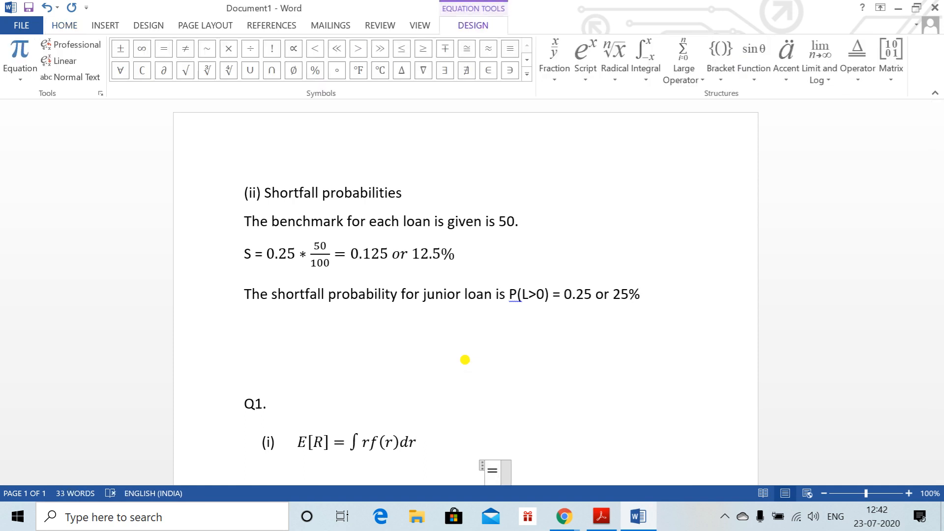
type("\\int")
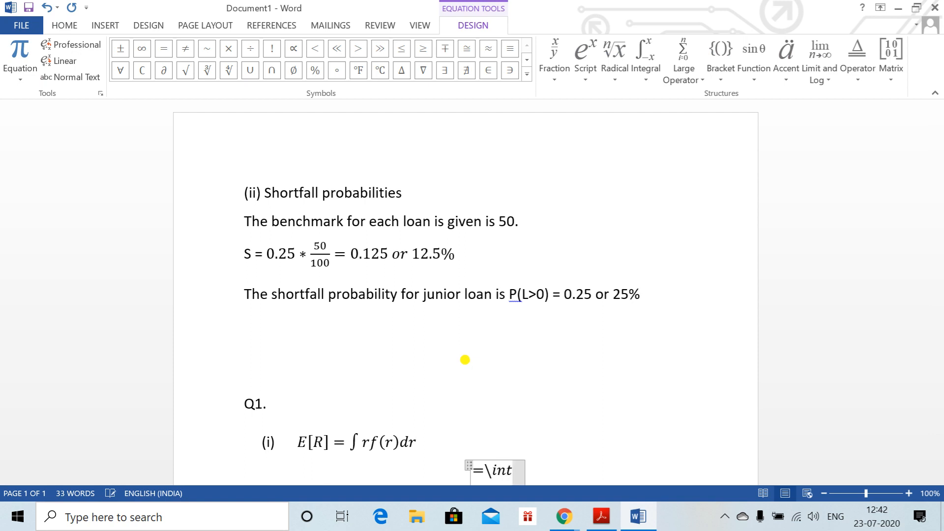
type(" _0.5^")
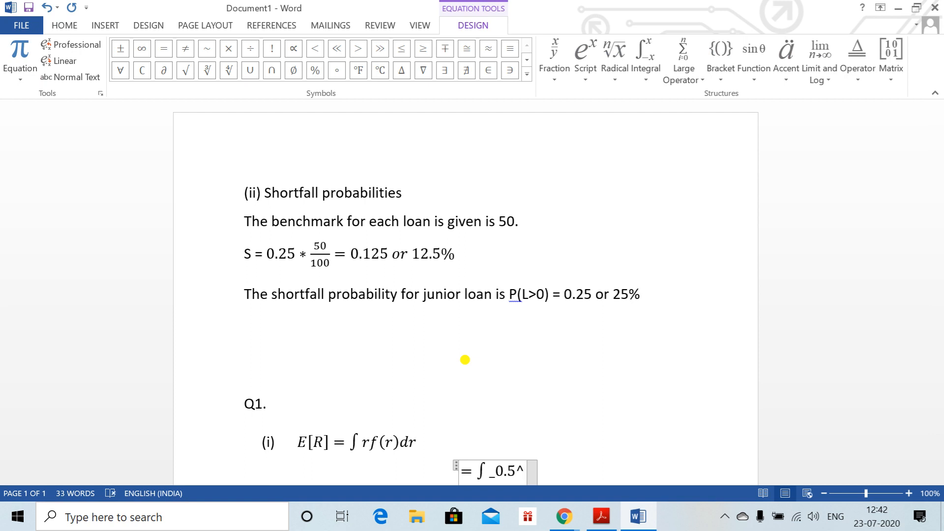
type("\\infty")
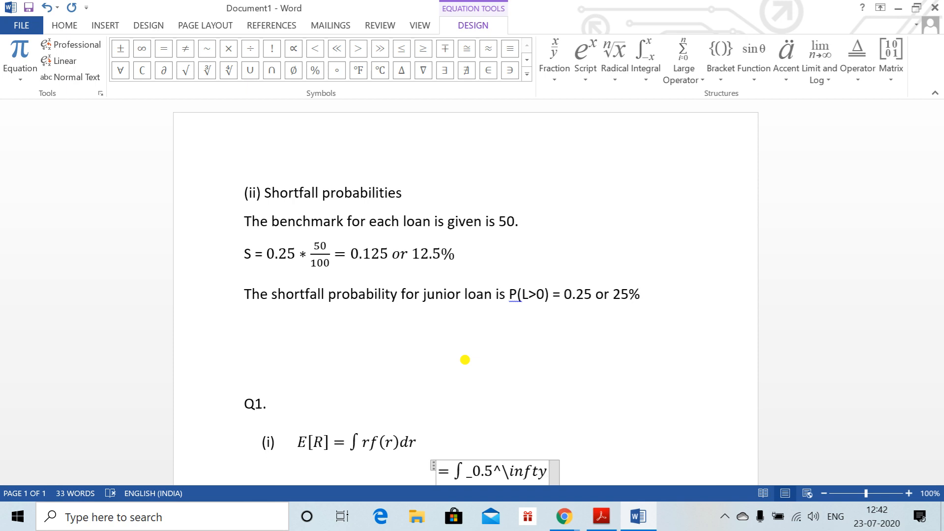
left_click_drag(941, 257, 940, 293)
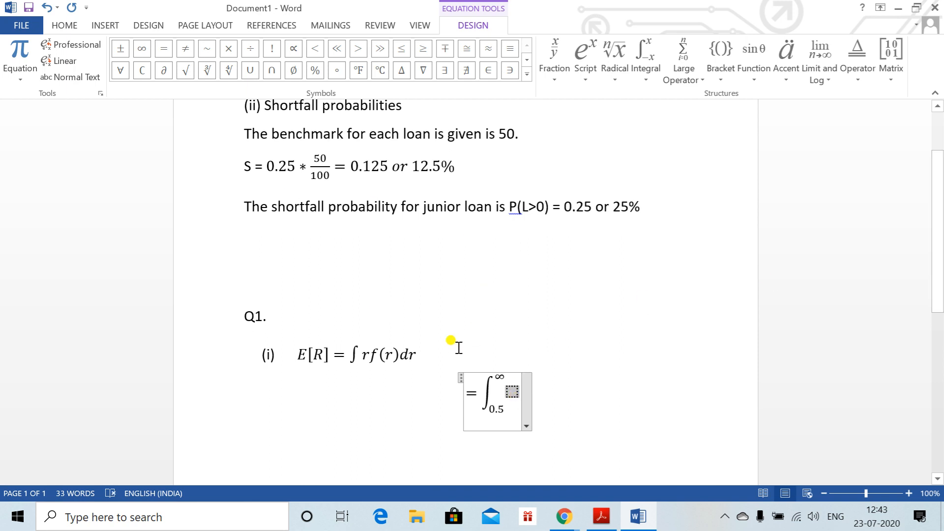
Enter cr^(-3) dr as the integrand, finish the equation and start a new line below it.
type("cr^(-3")
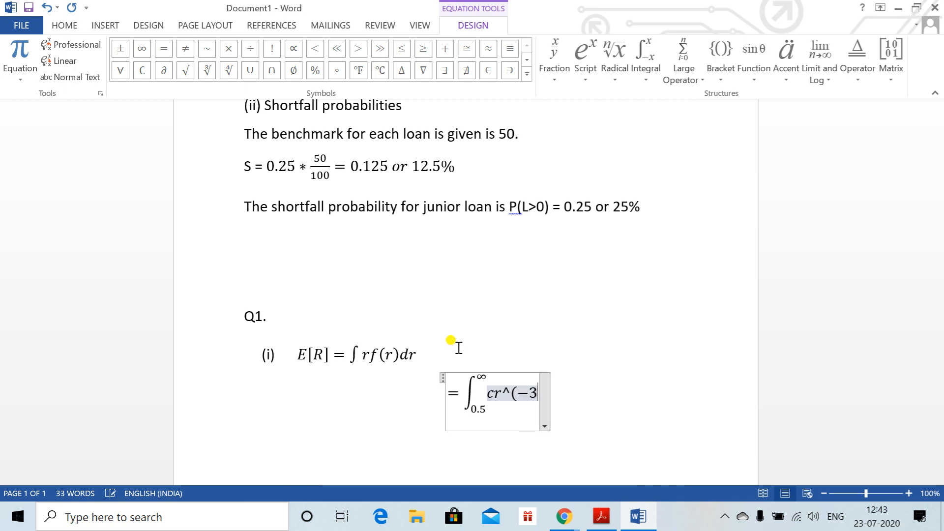
type(") dr")
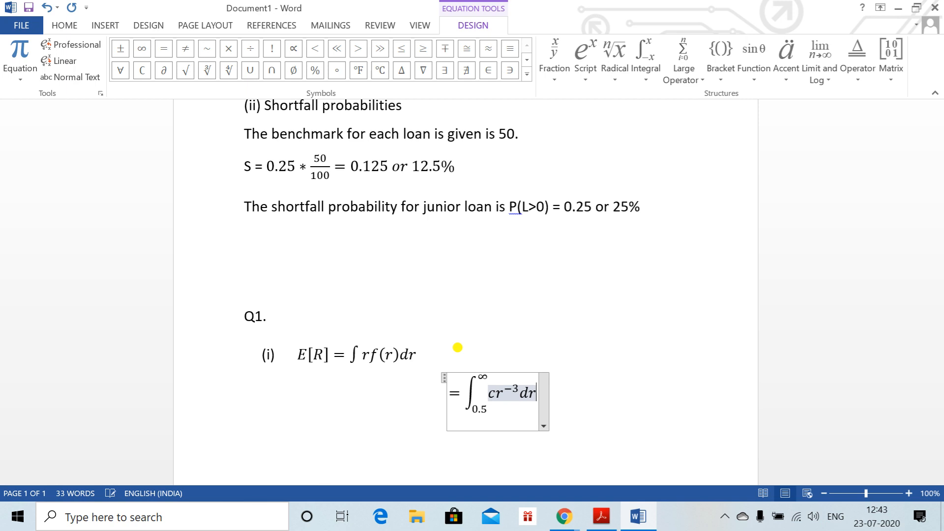
key("Right")
key("Right")
key("Return")
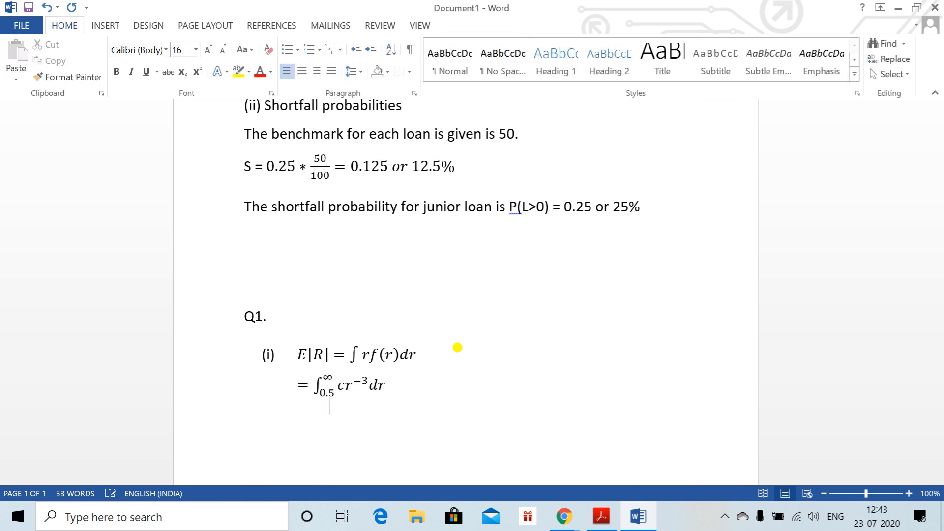
key("alt+equal")
type("=")
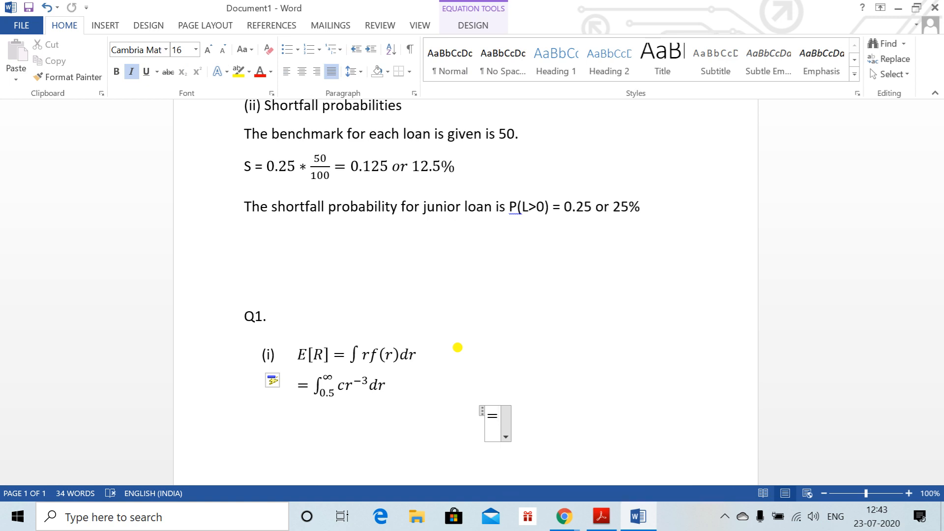
type("0.")
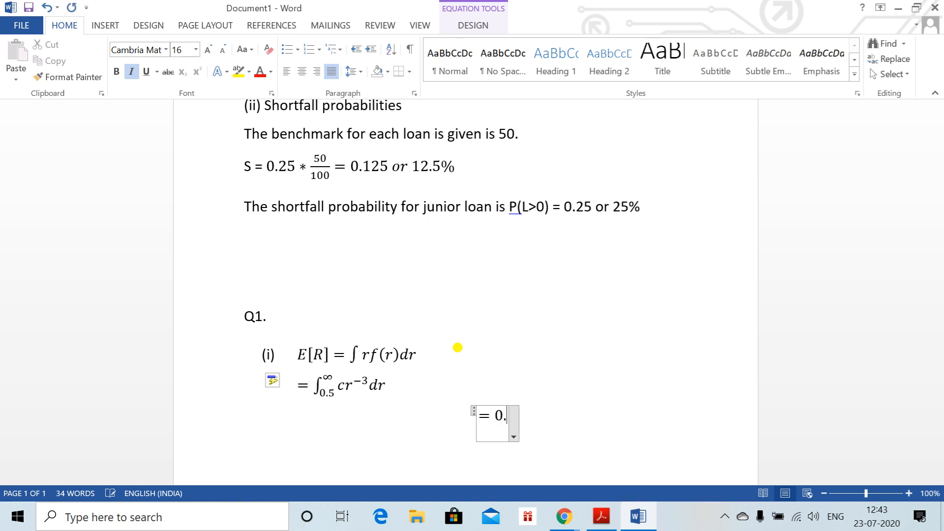
type("36")
key("BackSpace")
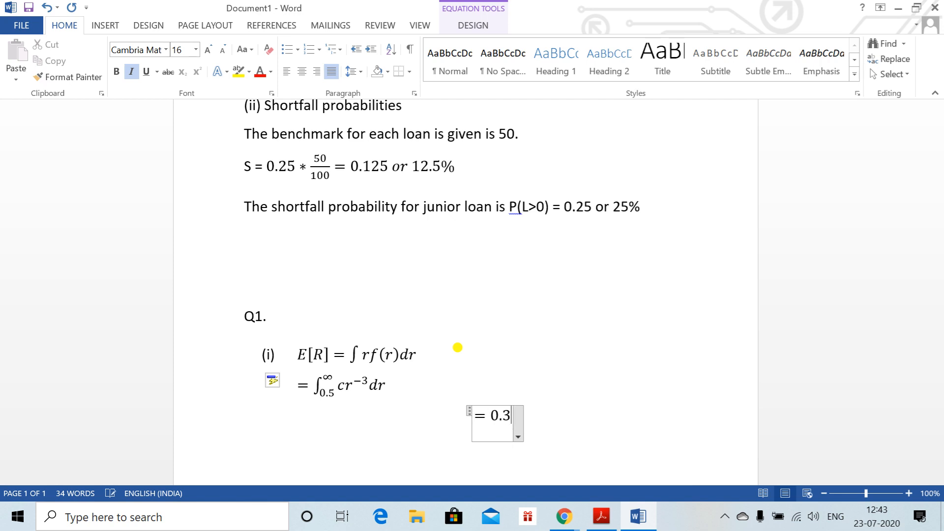
type("75")
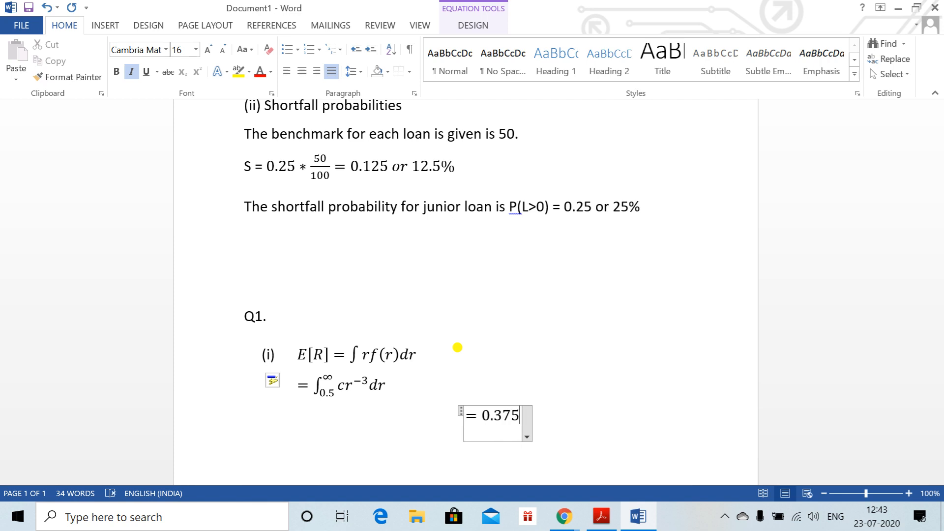
key("BackSpace")
key("BackSpace")
key("BackSpace")
key("BackSpace")
key("BackSpace")
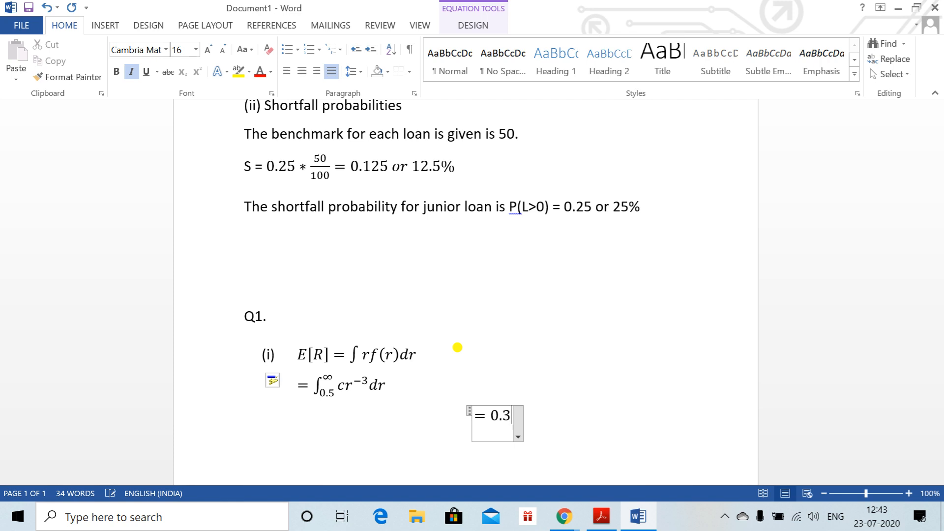
type("\\")
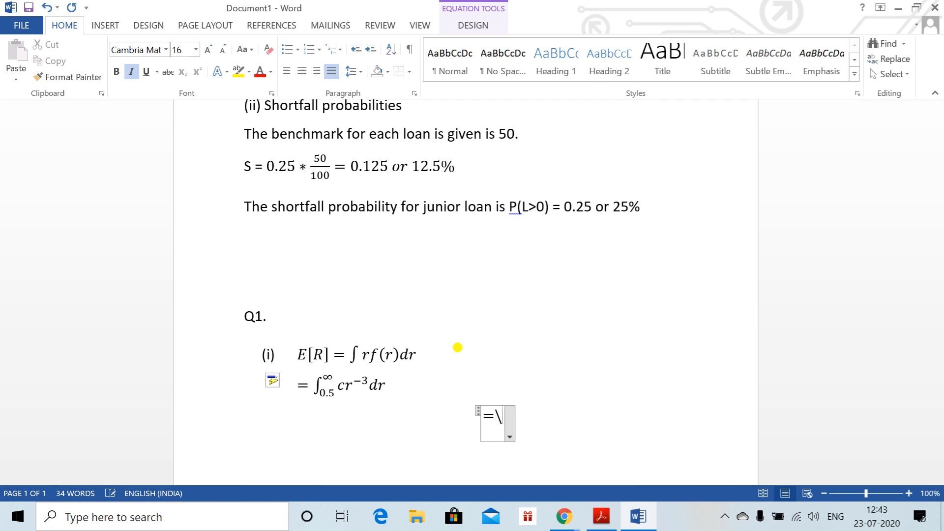
type("infty")
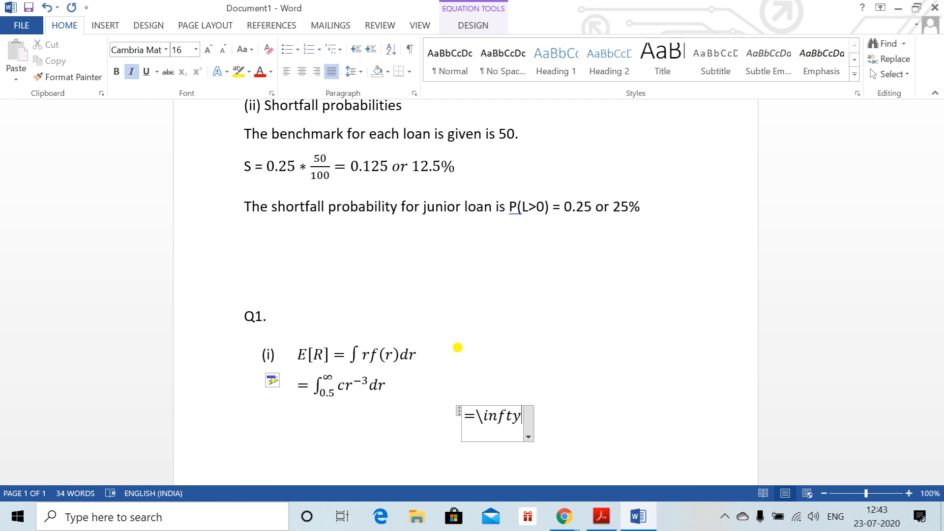
key("BackSpace")
key("BackSpace")
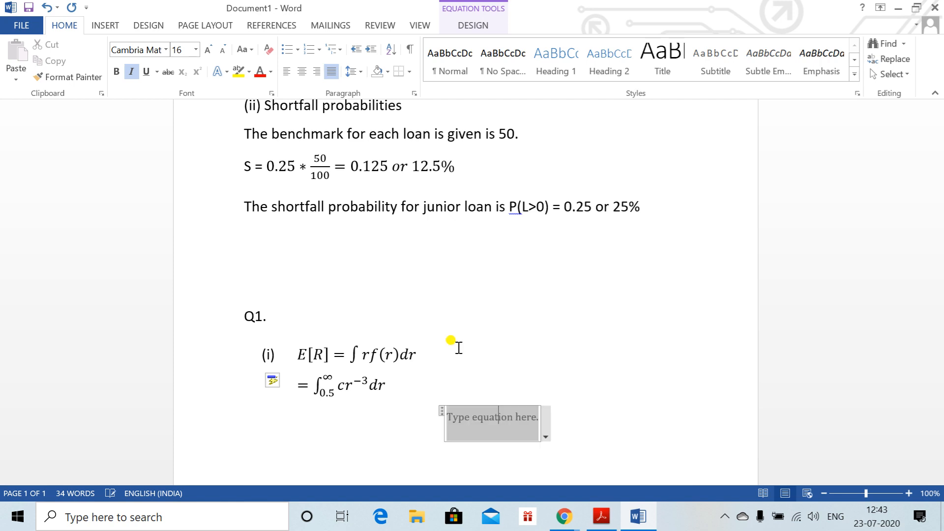
key("BackSpace")
Begin the third line with a plain equals sign followed by an inline equation containing the coefficient 0.375.
type("=")
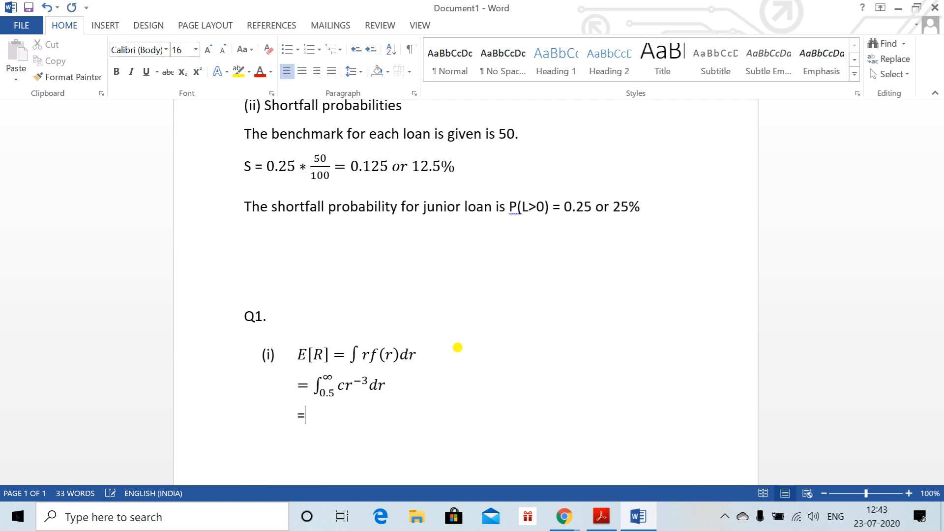
key("alt+=")
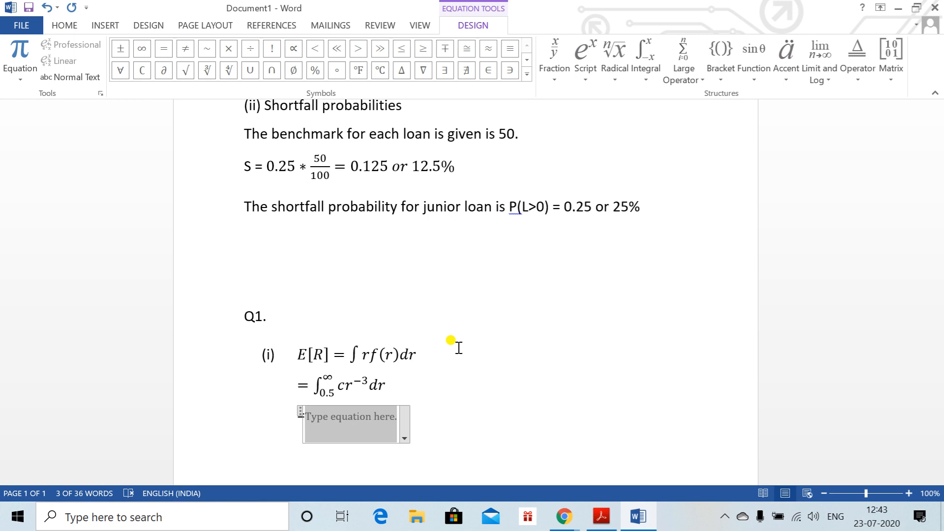
type("0.18")
key("BackSpace")
key("BackSpace")
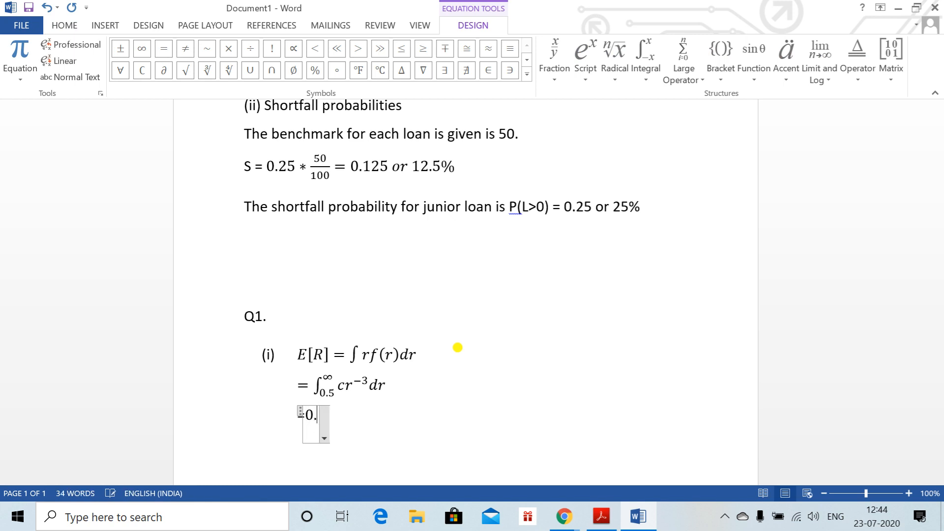
type("36")
key("BackSpace")
type("7")
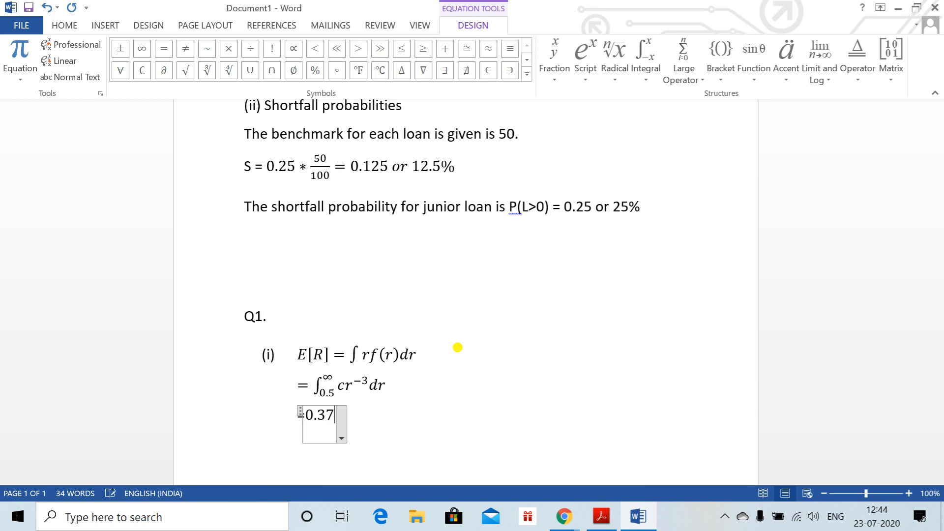
type("5")
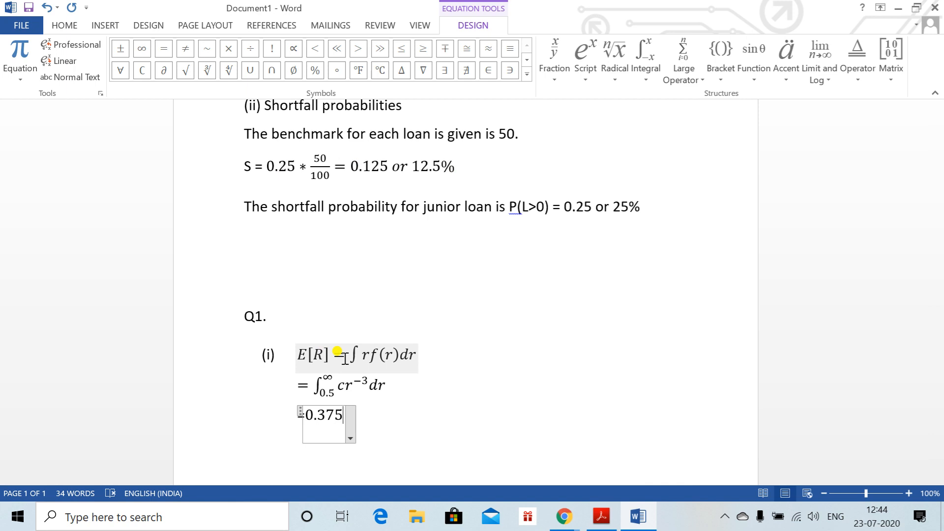
Complete the expression with the bracketed fraction r^(-2) over -2, evaluated from 0.5 to infinity, and leave the equation.
type("[r^")
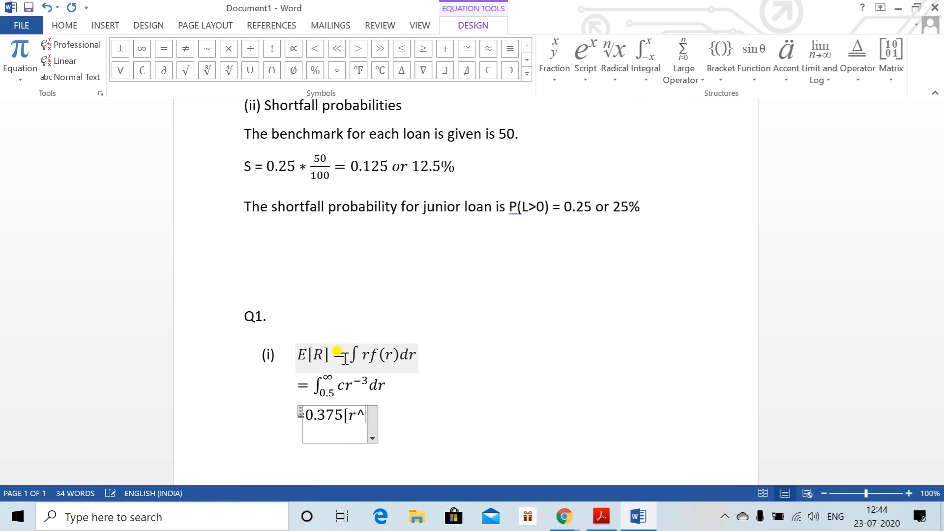
type("-2 /")
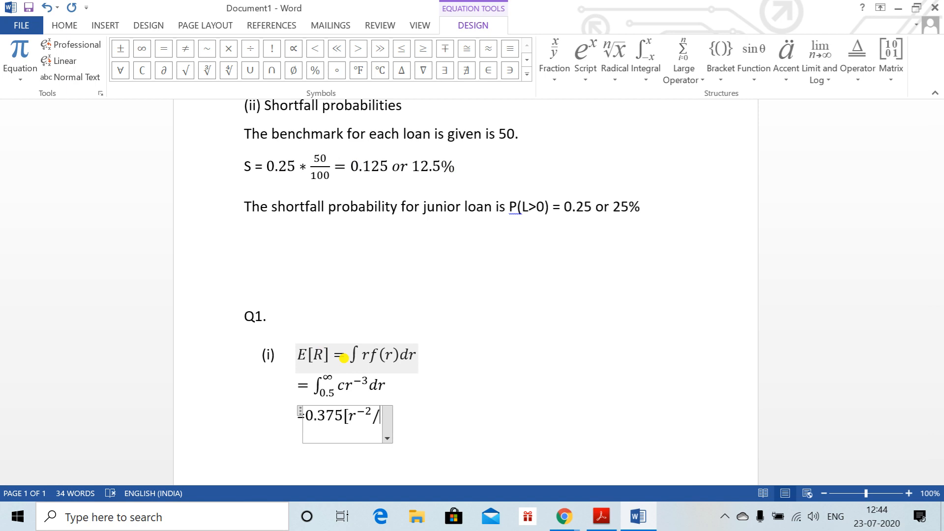
type("(-2) ")
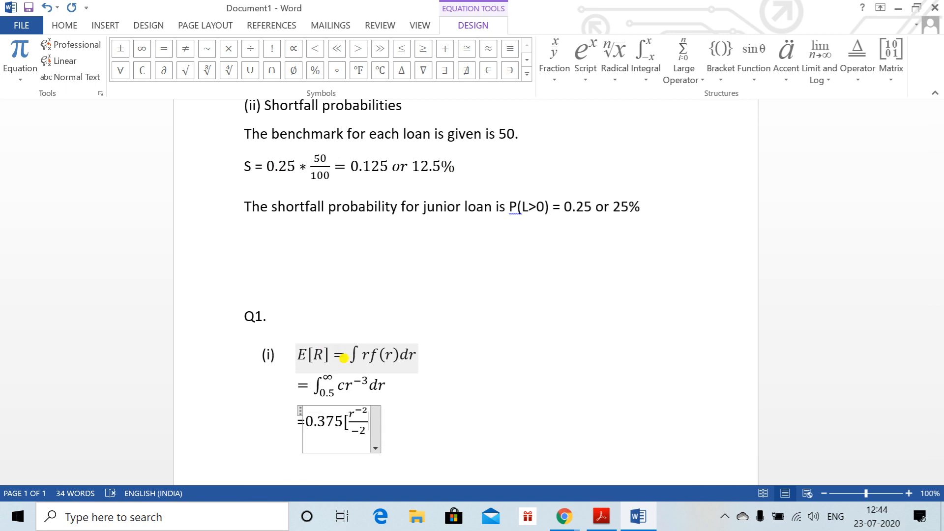
type("]_")
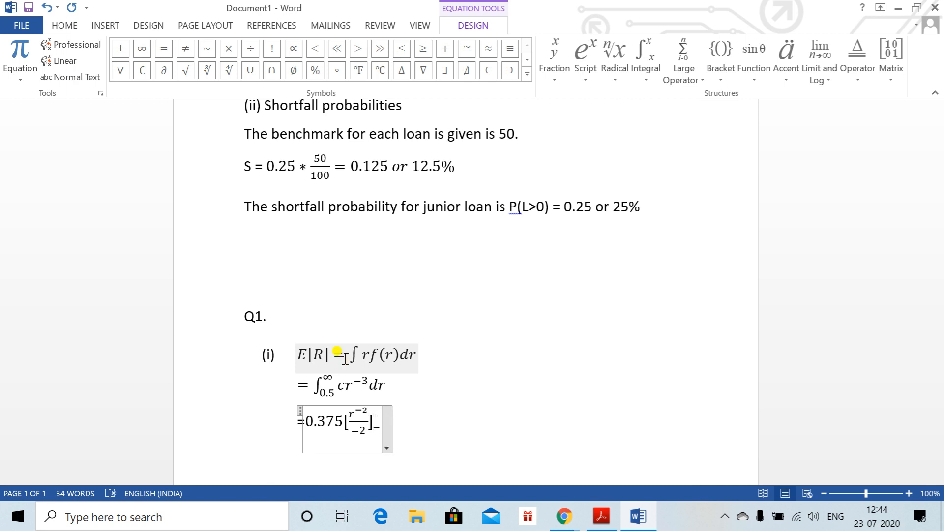
type("-")
key("BackSpace")
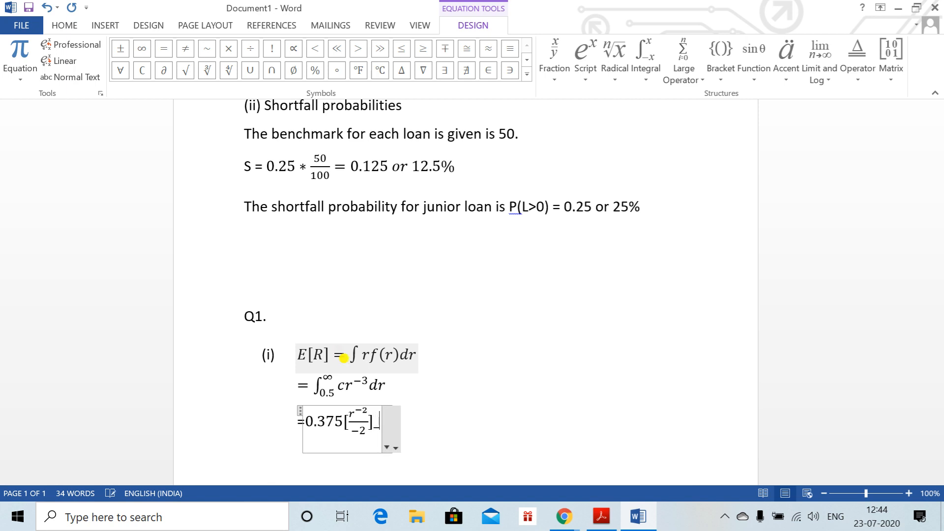
type("0.6")
key("BackSpace")
type("5^\\")
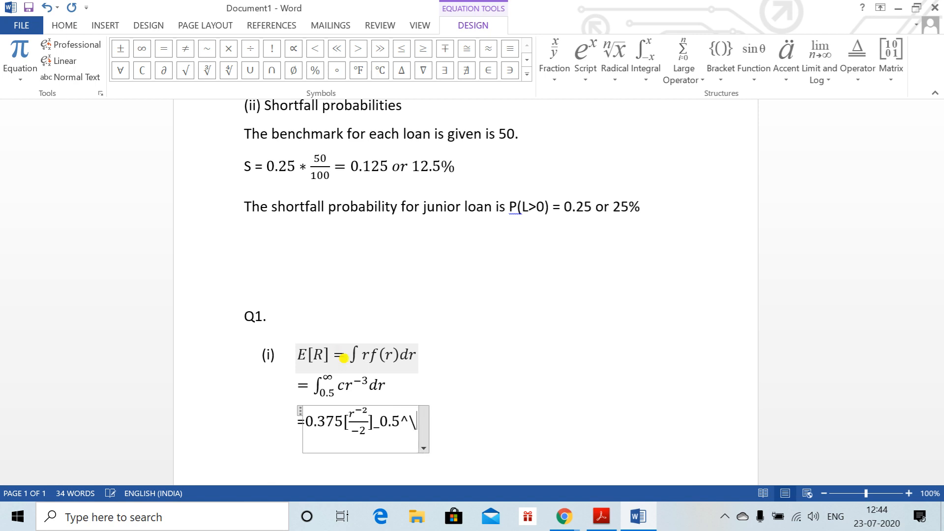
type("infty")
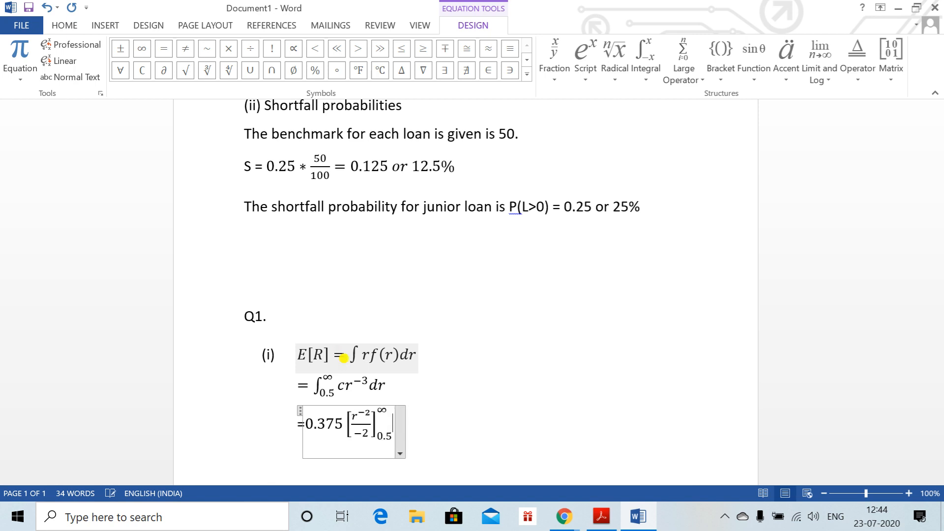
scroll(553, 375, "down", 4)
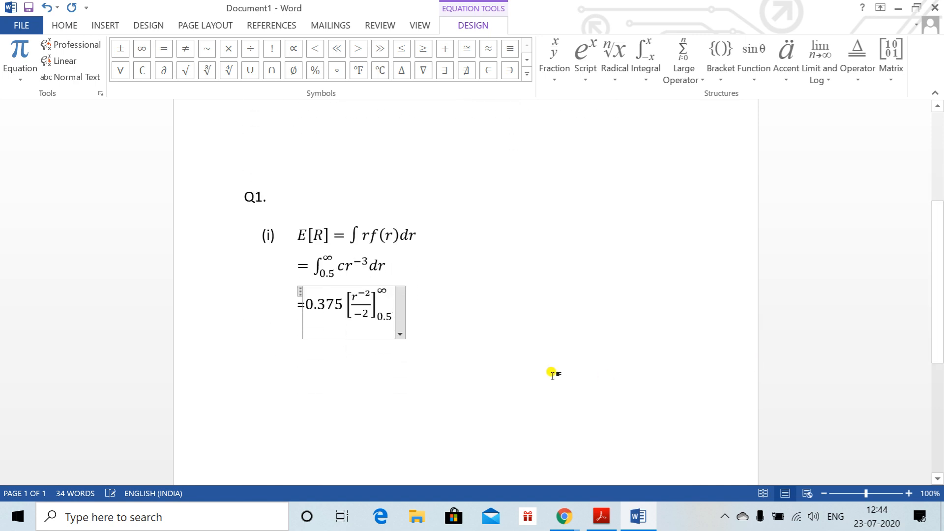
left_click(428, 318)
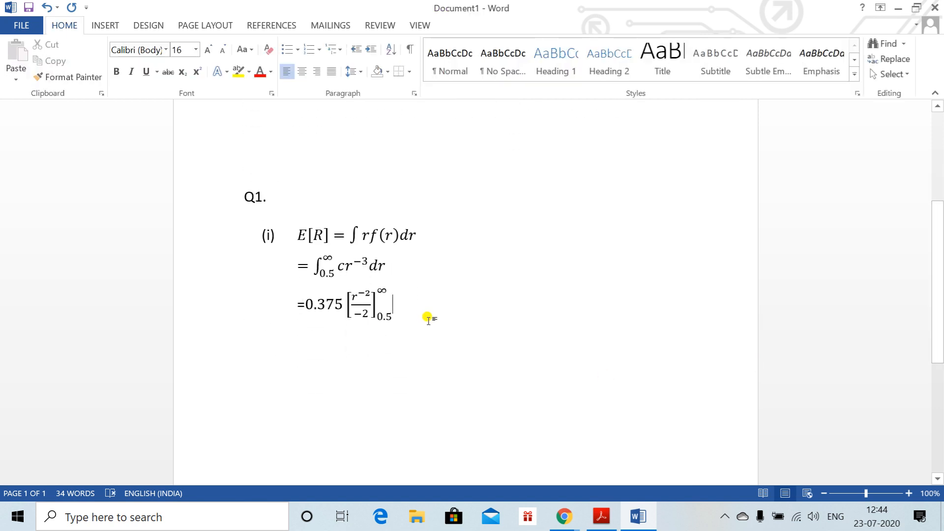
Add the result "=0.75" on a new line below the bracketed expression and leave empty lines beneath it.
key("Return")
type("=")
key("alt+equal")
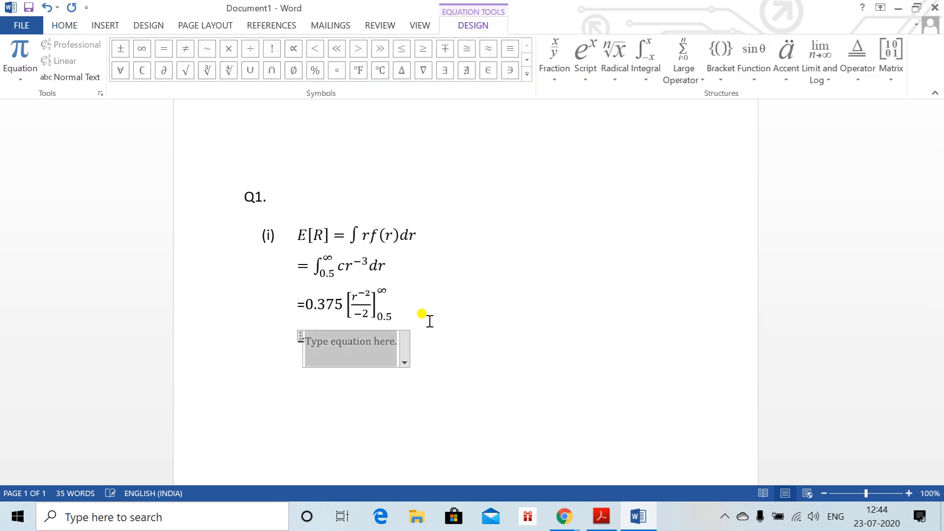
type("0.75")
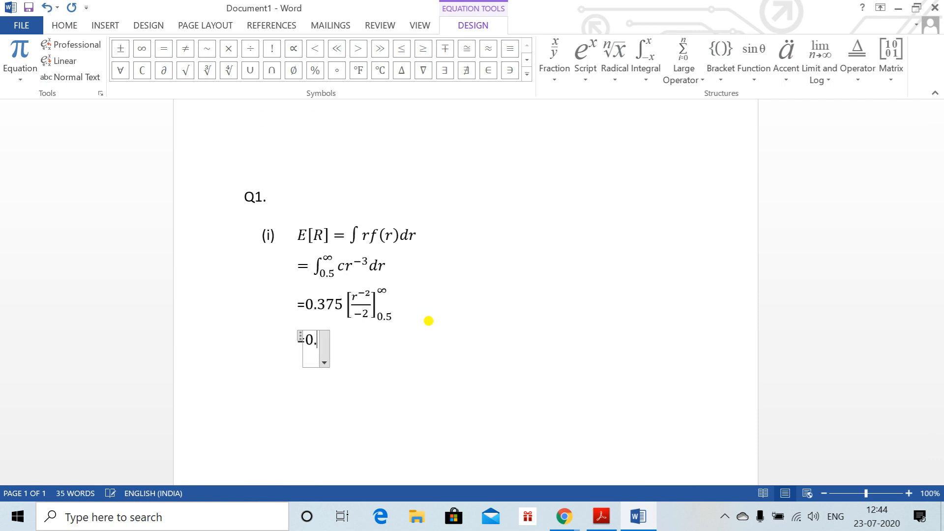
left_click(374, 363)
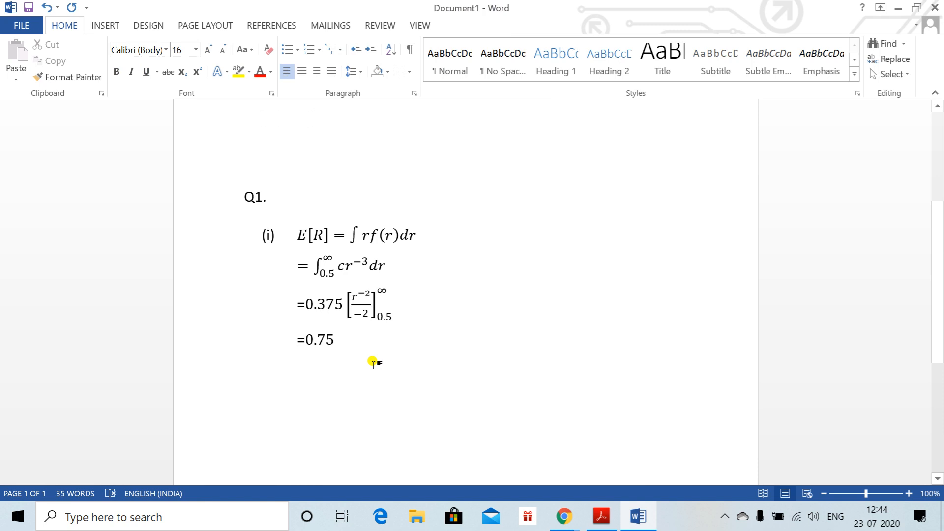
key("Return")
key("Return")
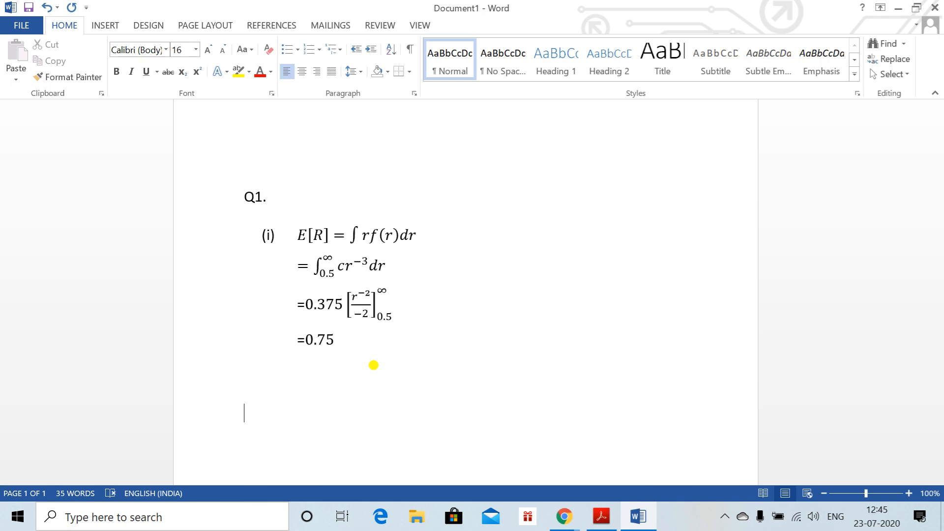
Switch to the Google Meet call to read the class chat, and return to the Word document.
key("alt+Tab")
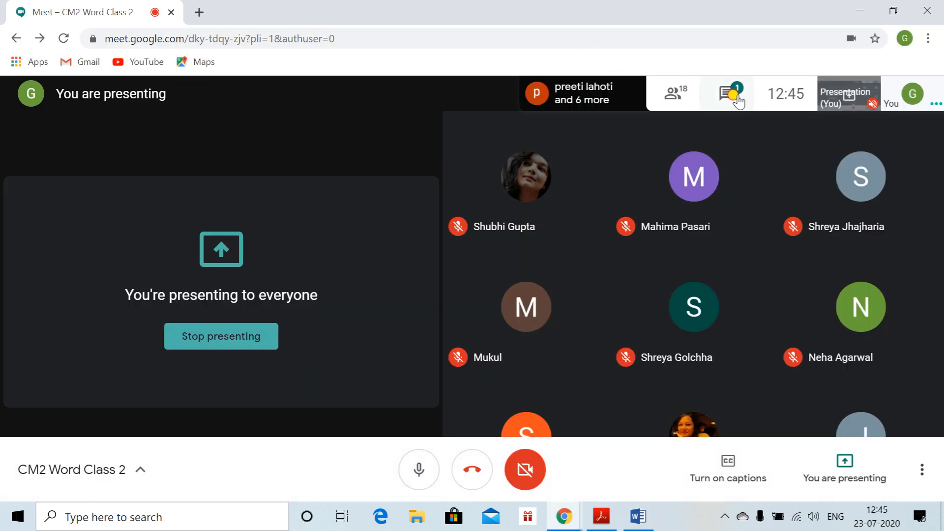
left_click(727, 92)
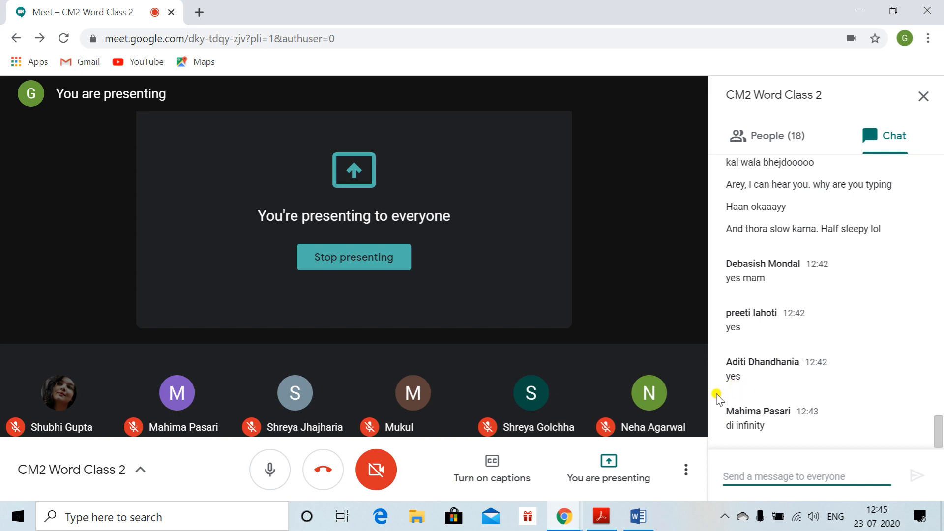
key("alt+Tab")
key("alt+Tab")
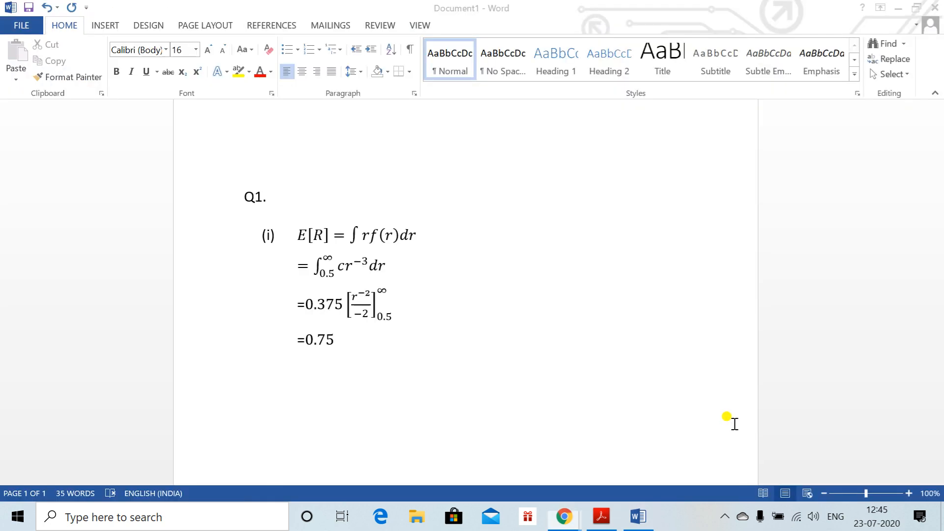
key("alt+Tab")
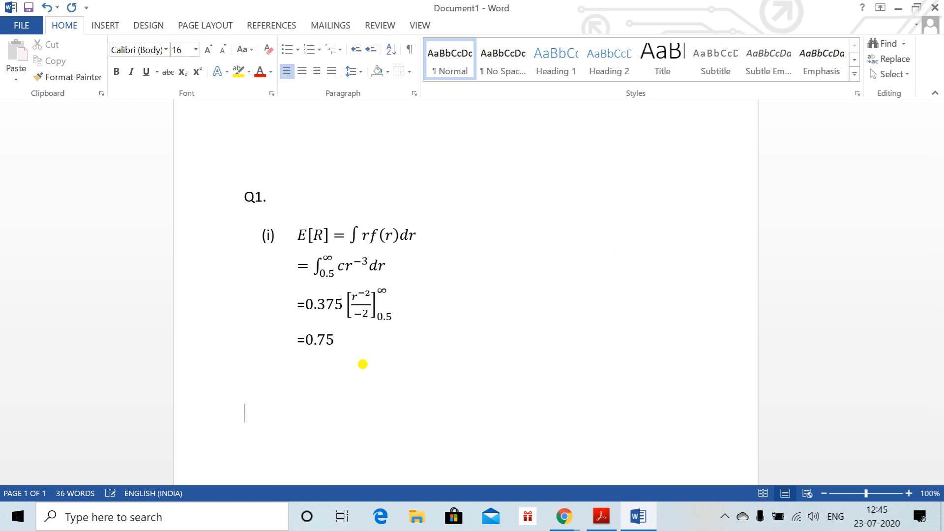
key("alt+equal")
type("\\infty")
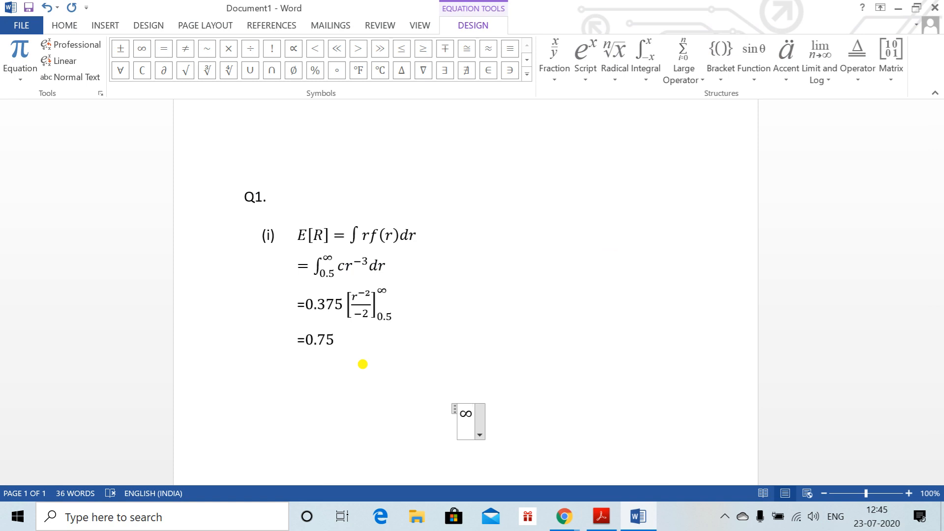
key("BackSpace")
key("BackSpace")
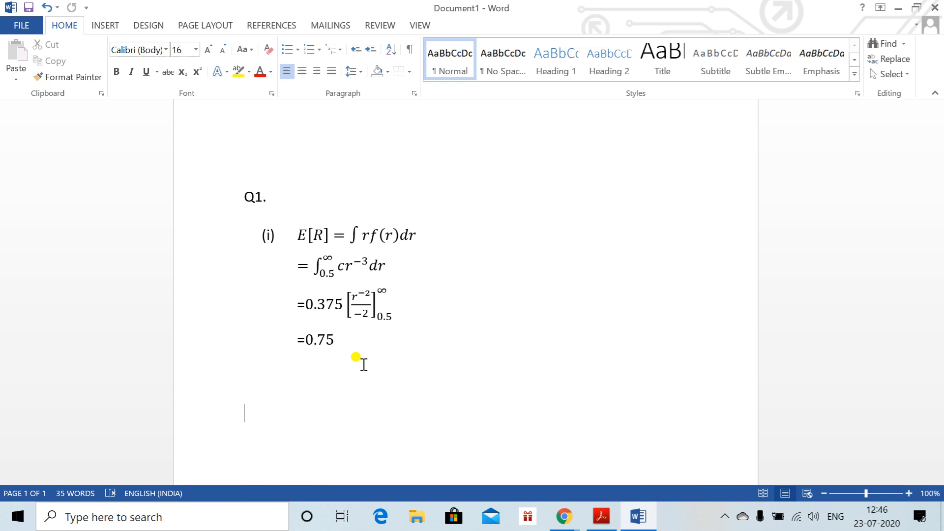
Check the newest chat messages in the Google Meet call and return to the Word document.
key("alt+Tab")
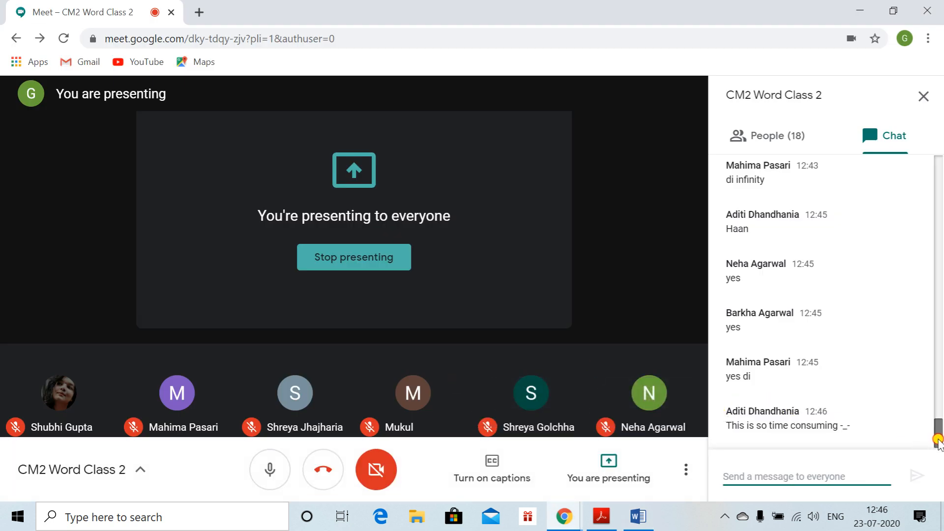
left_click_drag(939, 439, 935, 475)
key("alt+Tab")
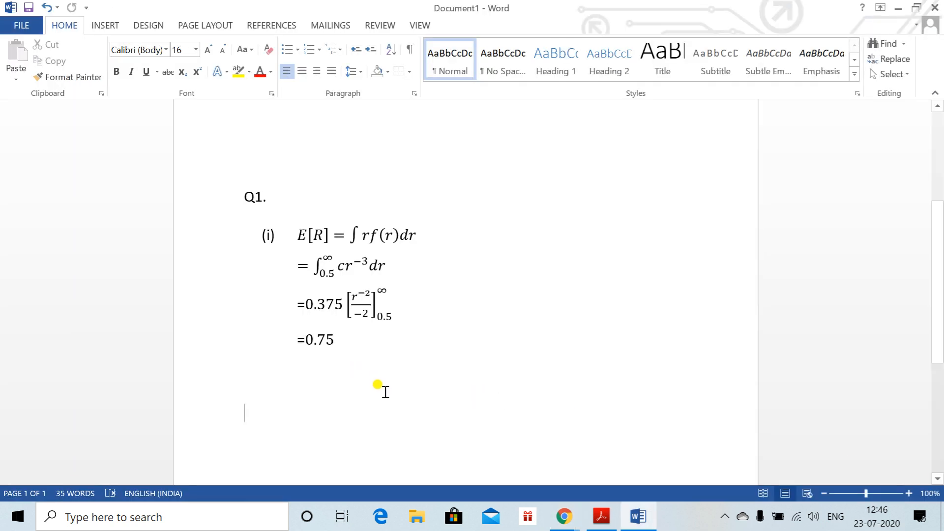
type("DSV")
key("BackSpace")
key("BackSpace")
key("BackSpace")
key("BackSpace")
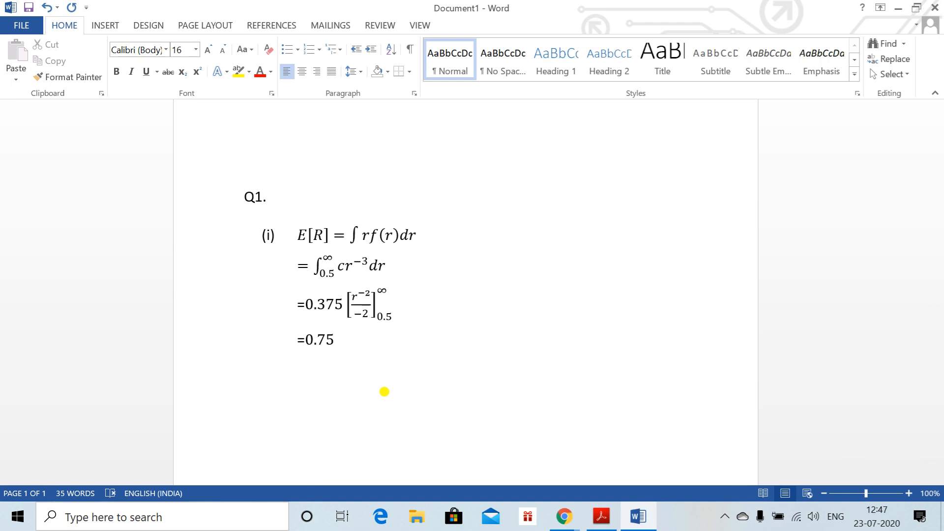
Insert a new equation below the 0.75 result, starting with "DSV =" and an integral sign.
key("alt+equal")
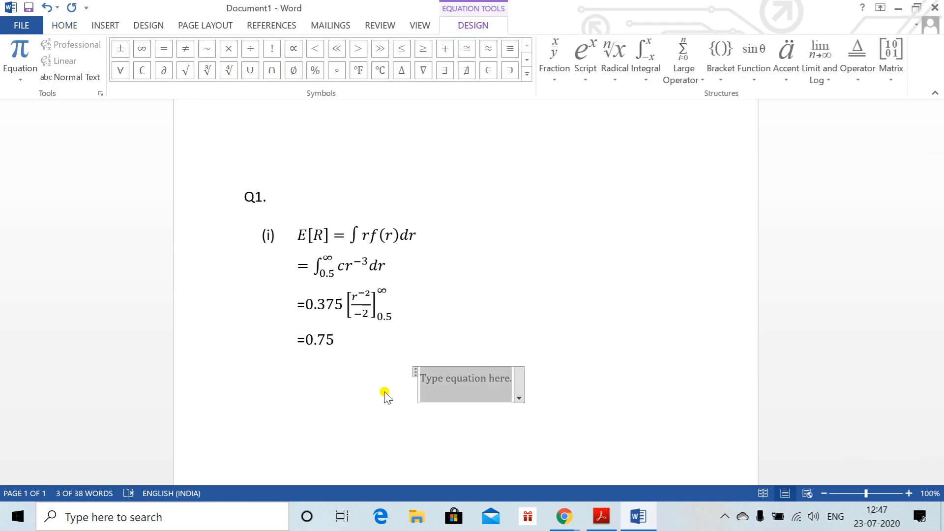
type("DSV=")
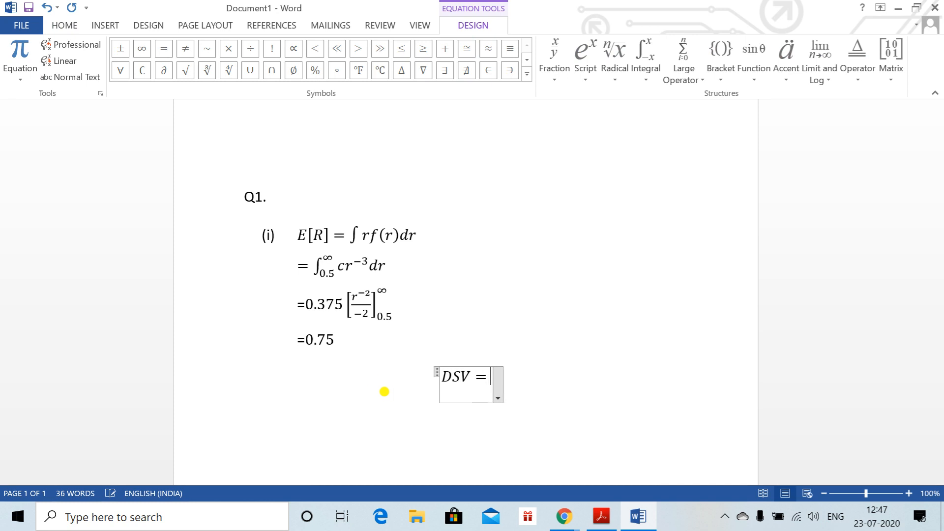
type("\\")
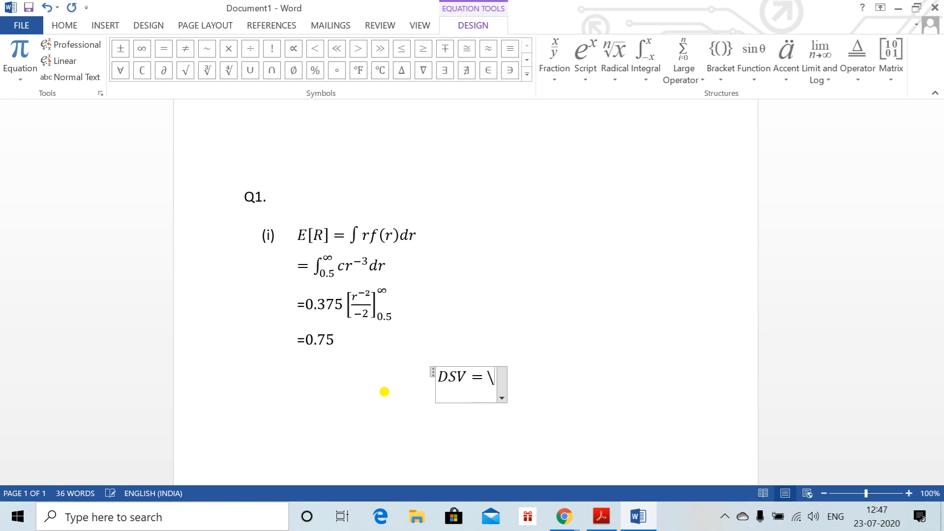
type("int _")
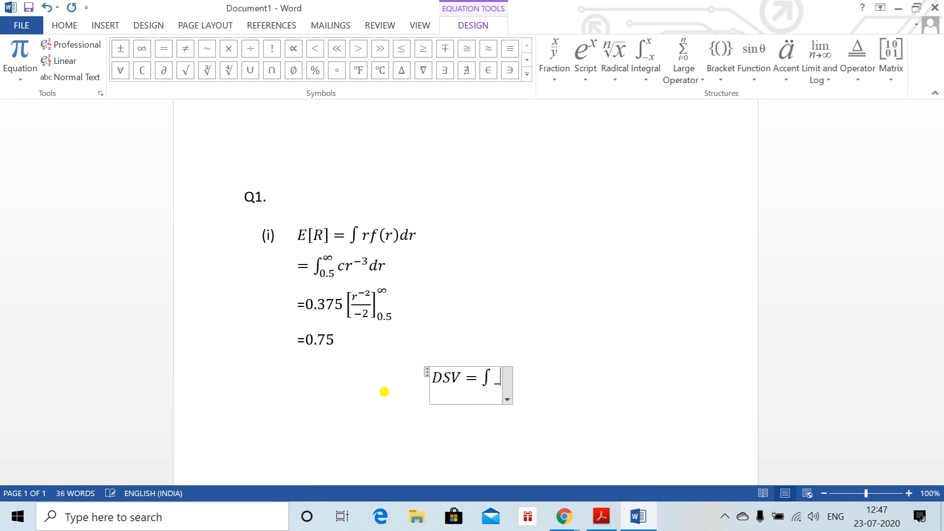
Try to enter the limits −∞ and μ on the DSV integral, and take the μ back out.
type("(")
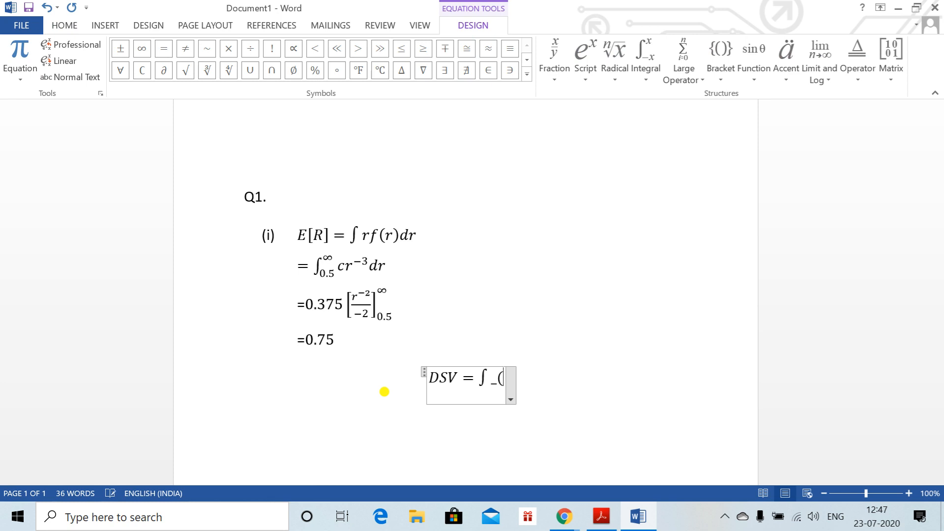
type("-\\infty ")
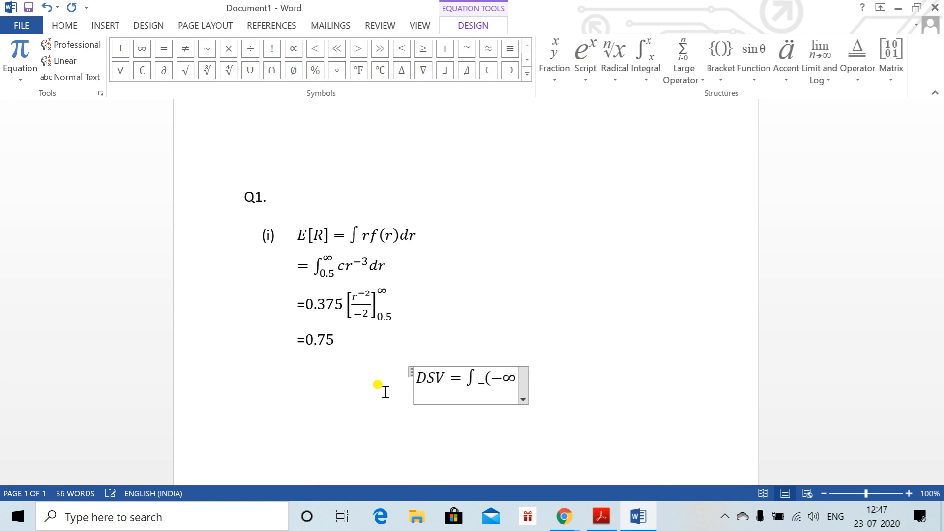
type("^\\mu")
type(")")
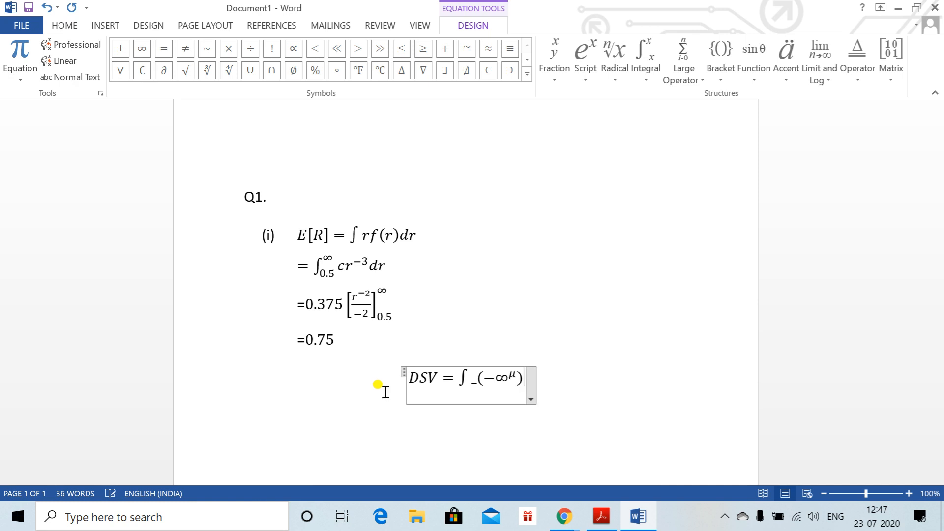
key("ctrl+z")
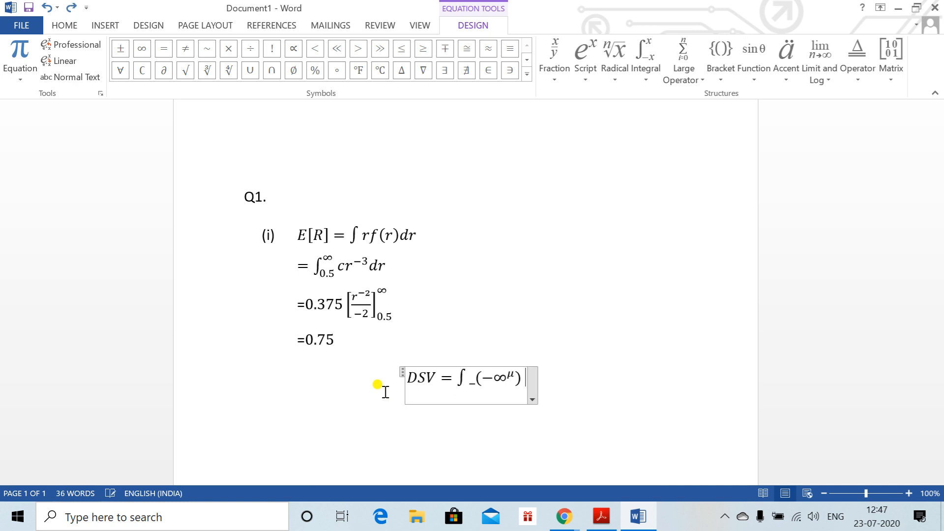
key("ctrl+z")
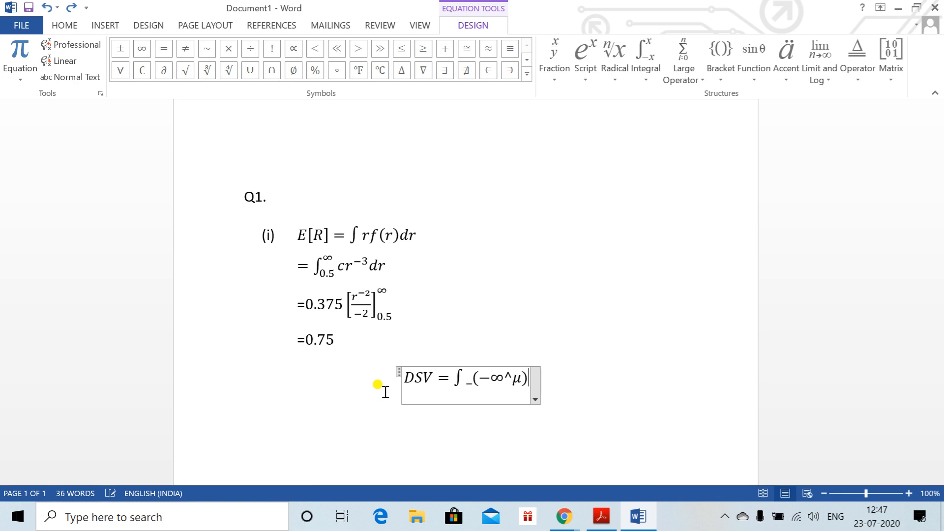
key("Left")
key("BackSpace")
key("BackSpace")
key("BackSpace")
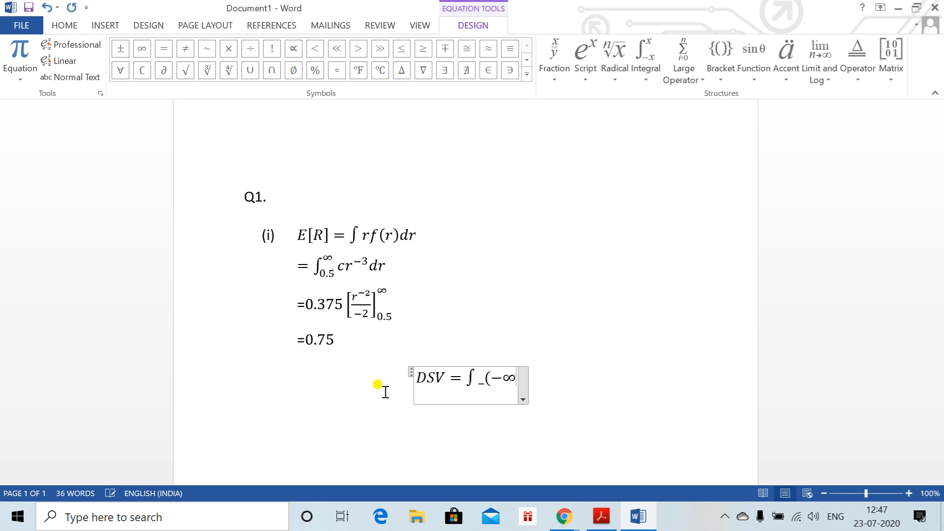
Try to close the −∞ lower limit and add μ after a percent sign, and undo these entries.
type(") %\\mu")
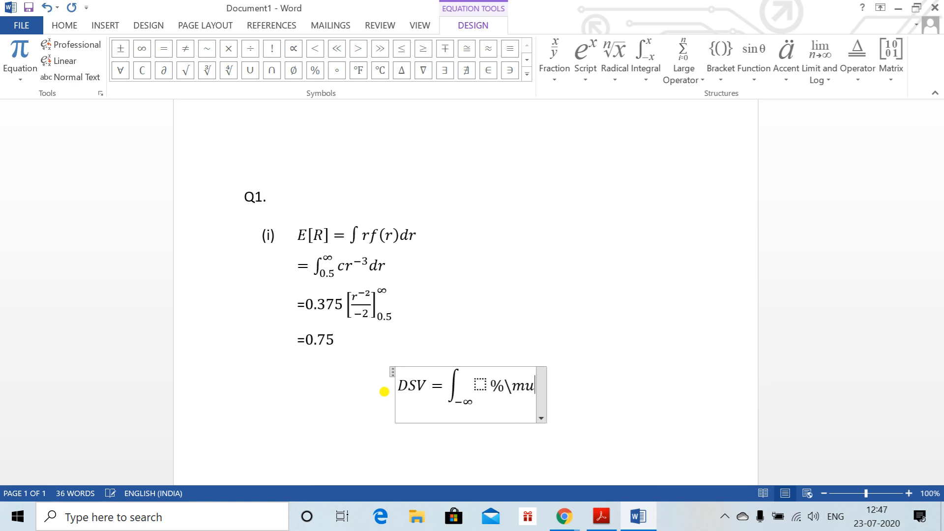
key("ctrl+z")
key("ctrl+z")
key("ctrl+z")
key("ctrl+z")
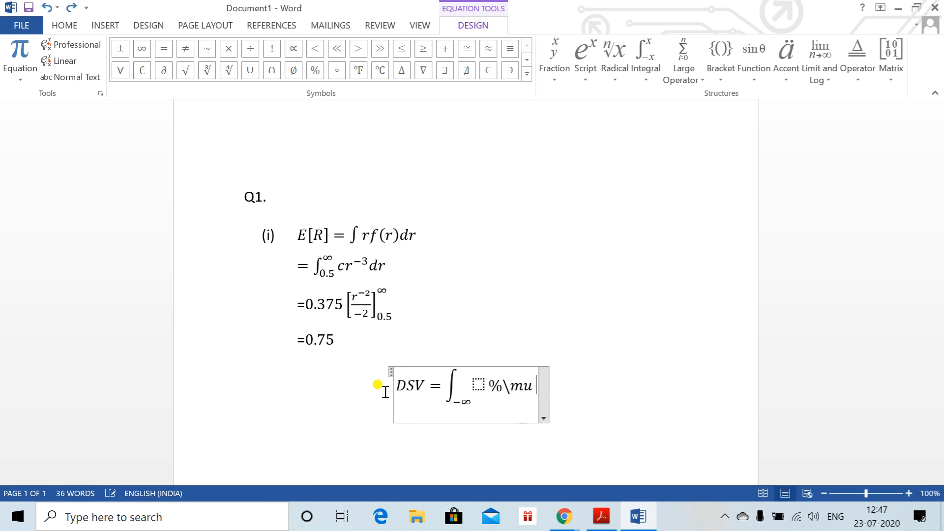
key("ctrl+z")
key("ctrl+z")
key("ctrl+z")
key("ctrl+z")
key("ctrl+z")
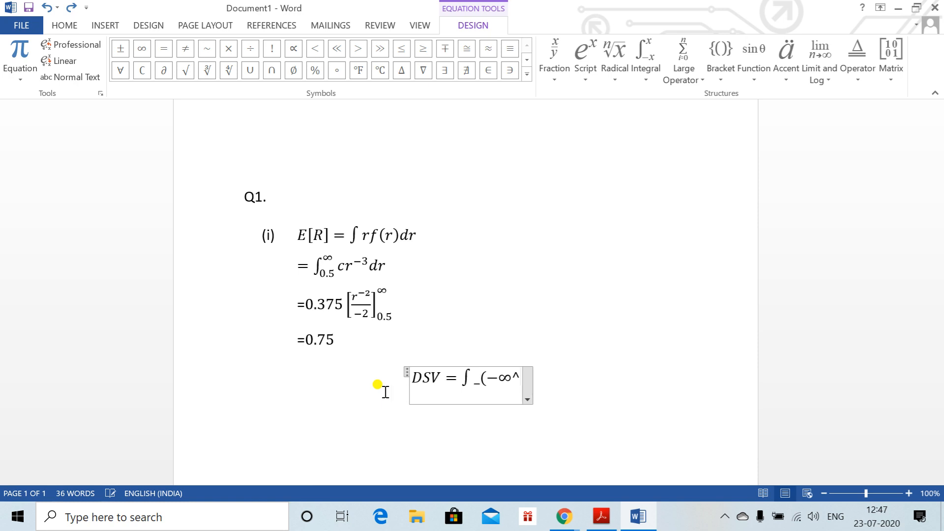
Close the lower limit without an upper one, undo it and delete the integral after "DSV =".
key("BackSpace")
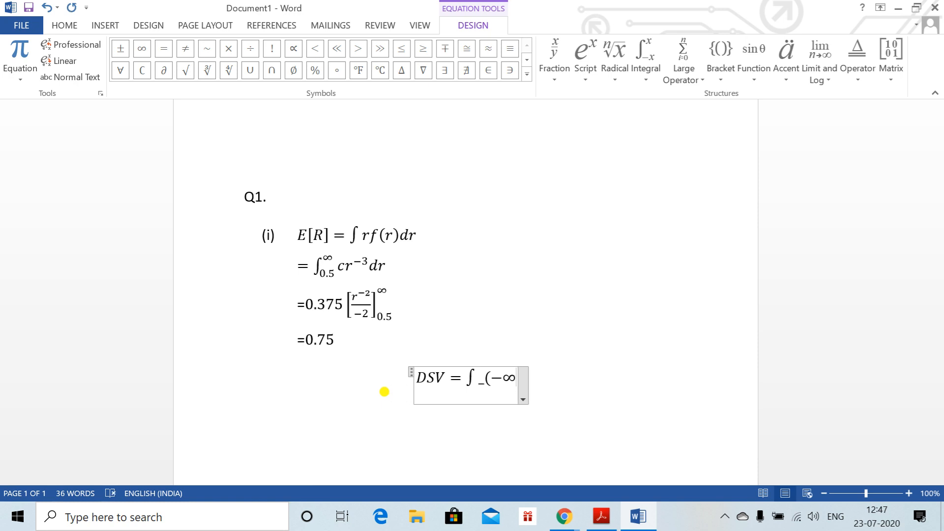
type(")")
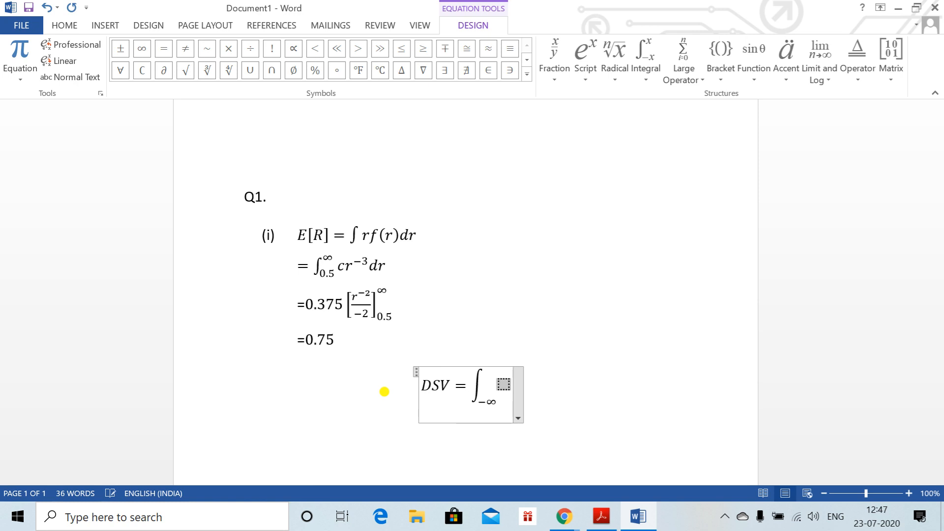
key("ctrl+z")
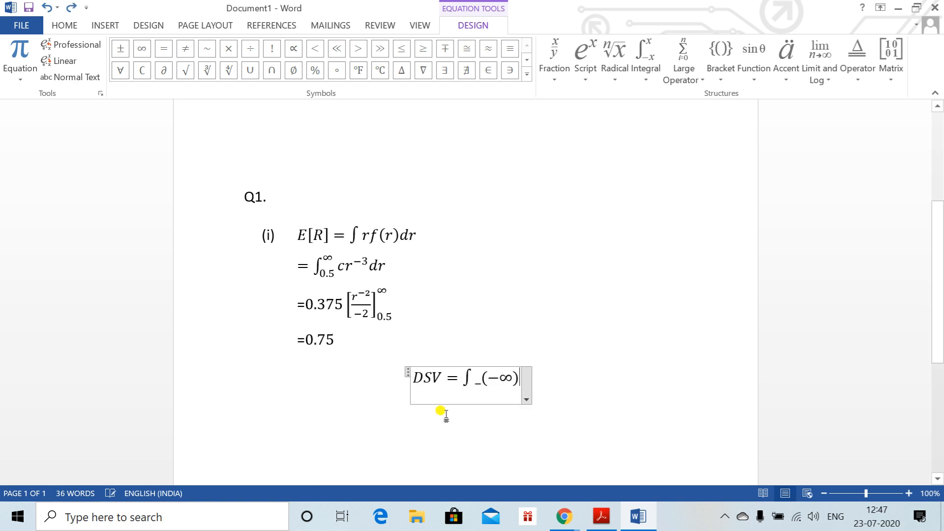
key("ctrl+z")
key("BackSpace")
key("BackSpace")
key("BackSpace")
key("BackSpace")
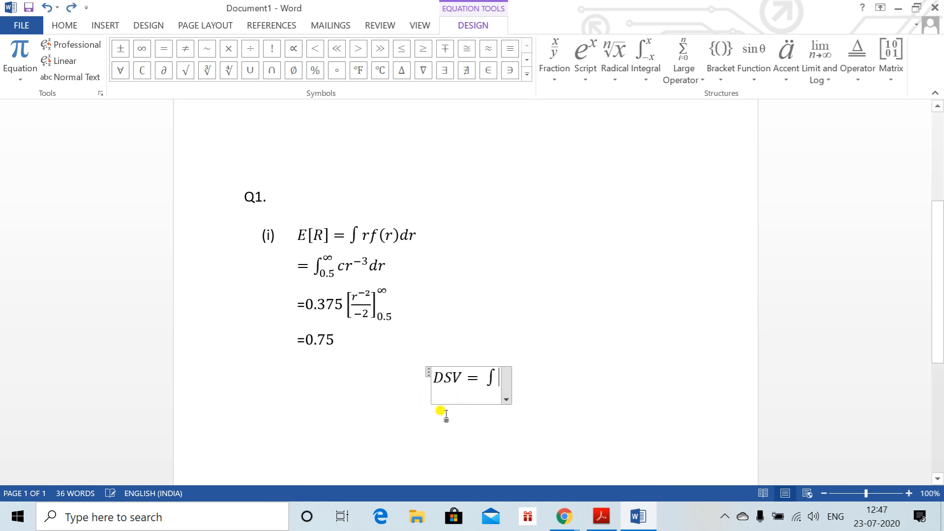
key("BackSpace")
Try to insert an integral after "DSV =" with only the lower limit −∞.
type("\\")
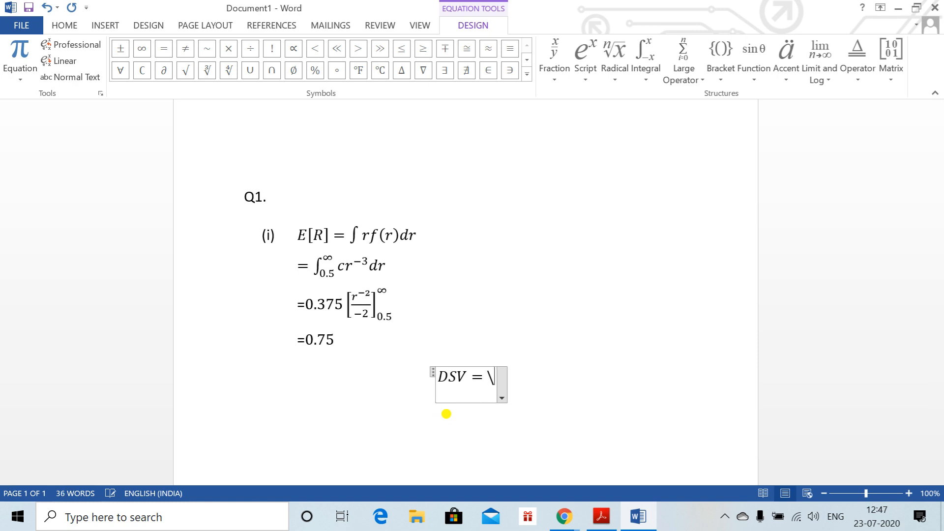
type("int _")
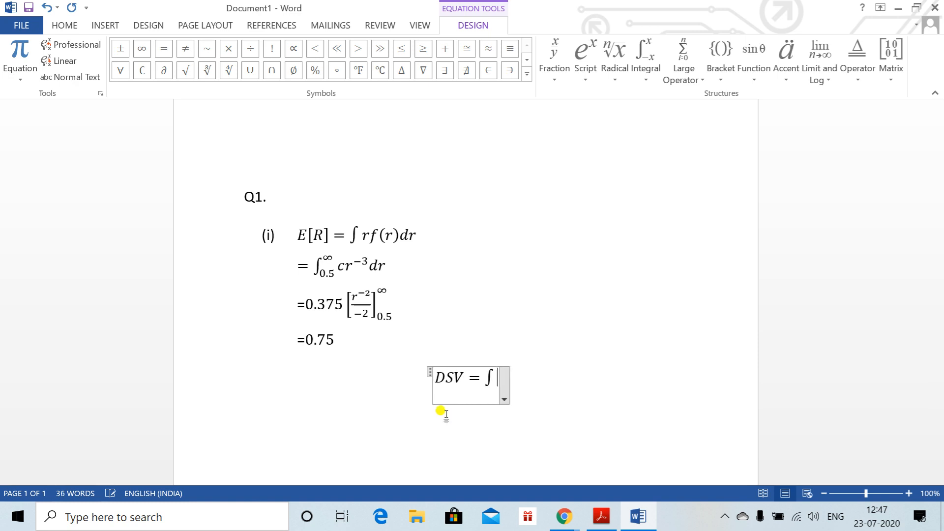
type("(")
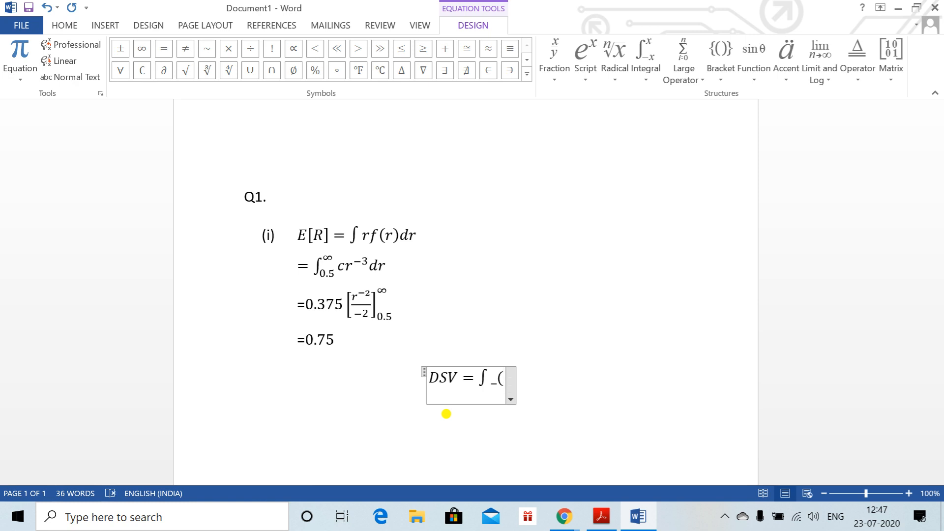
type("-\\inf")
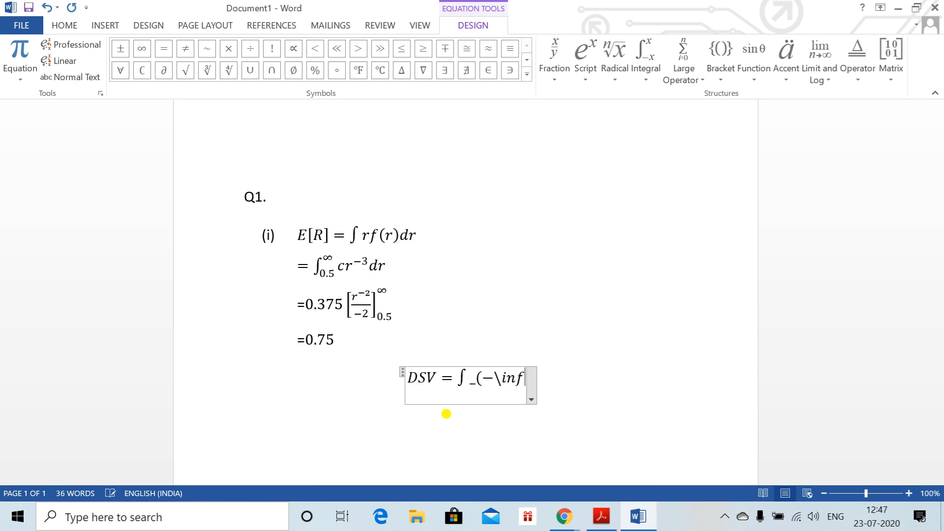
type("ty ")
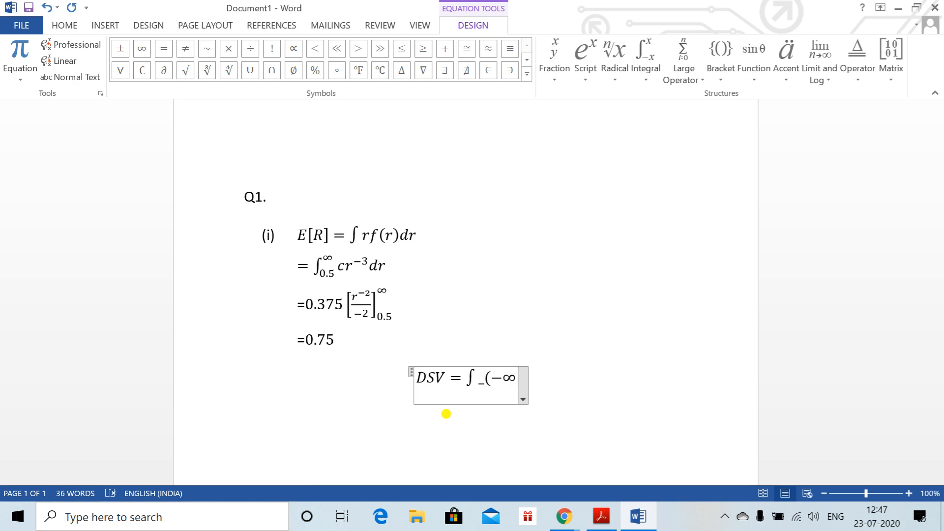
type(")")
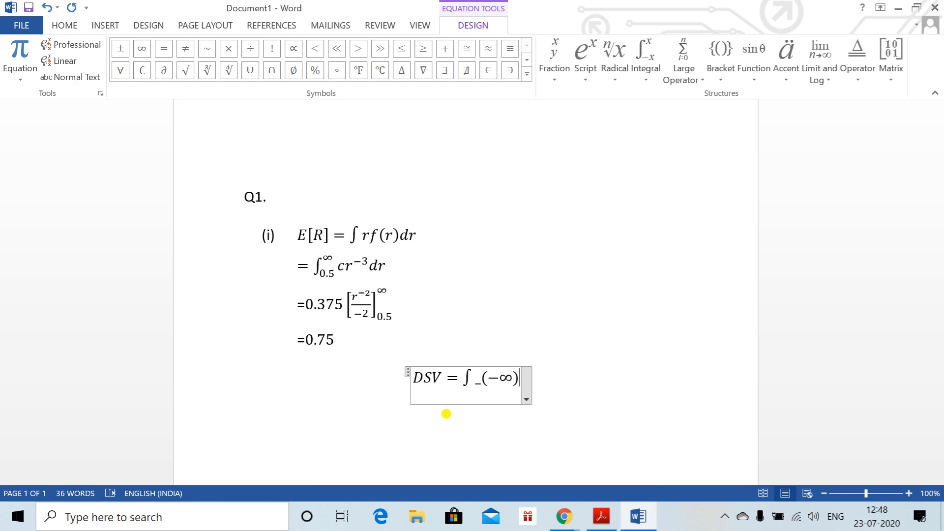
key("space")
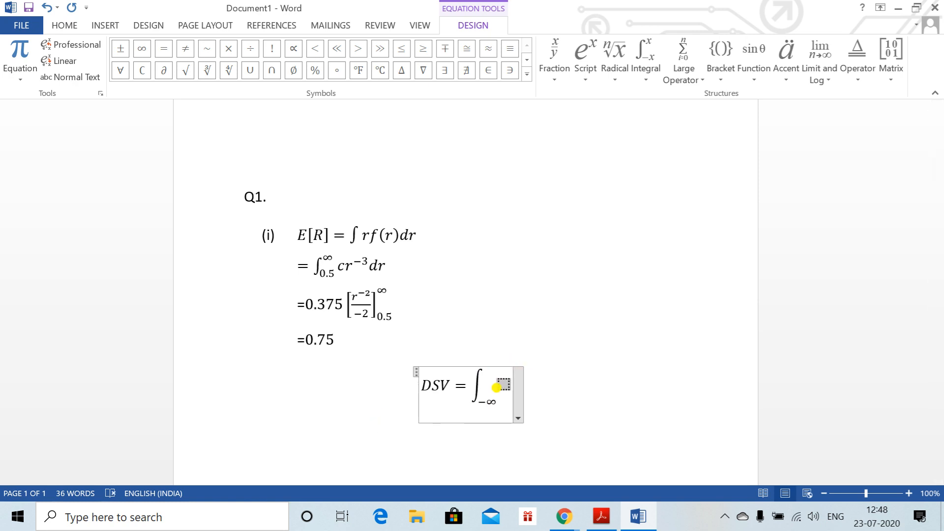
Delete the integral and its −∞ limit, leaving only "DSV =" in the equation.
key("BackSpace")
key("BackSpace")
key("BackSpace")
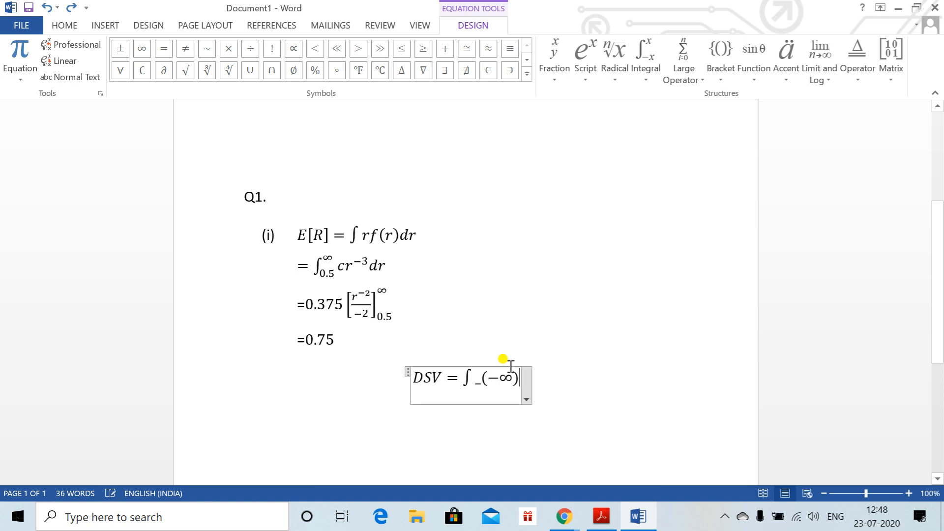
key("BackSpace")
key("BackSpace")
key("BackSpace")
key("BackSpace")
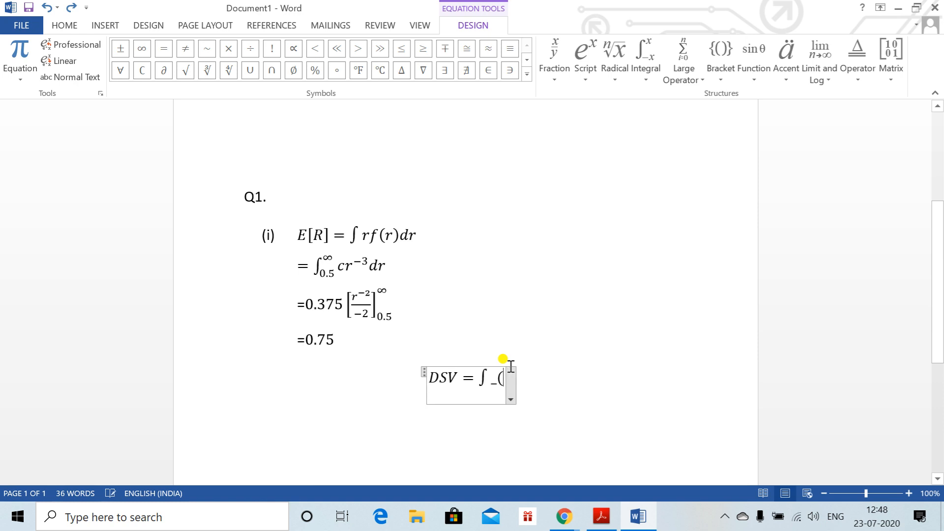
key("BackSpace")
type("\\")
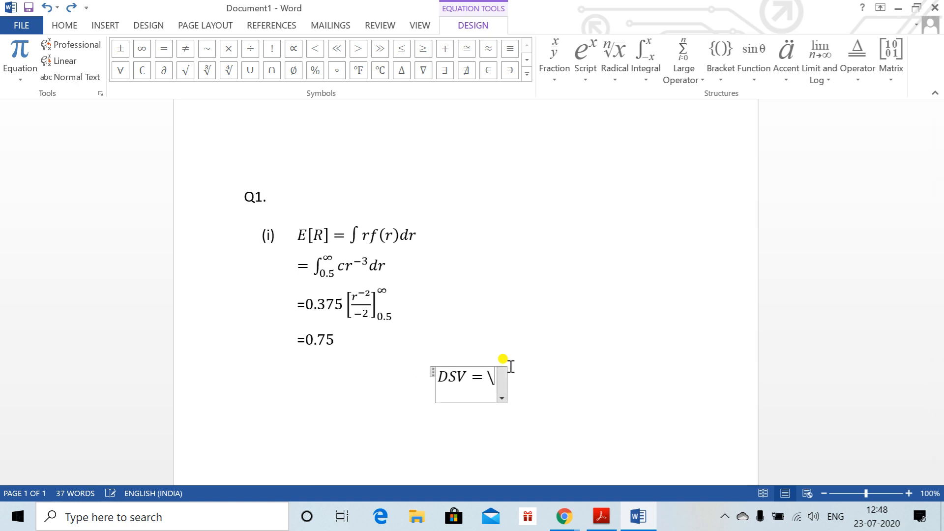
key("BackSpace")
Try to insert the DSV integral with upper limit μ entered before lower limit −∞, and undo its conversion to professional format.
type("\\int ")
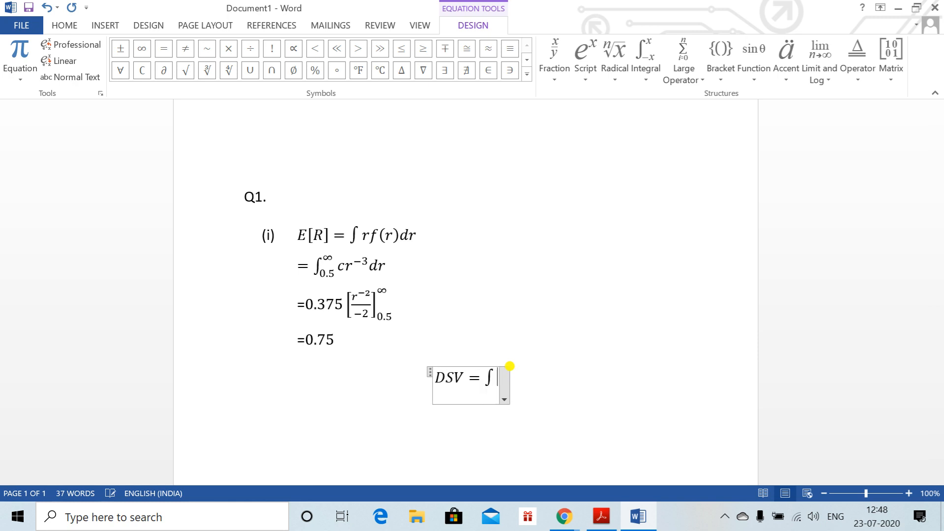
type("^")
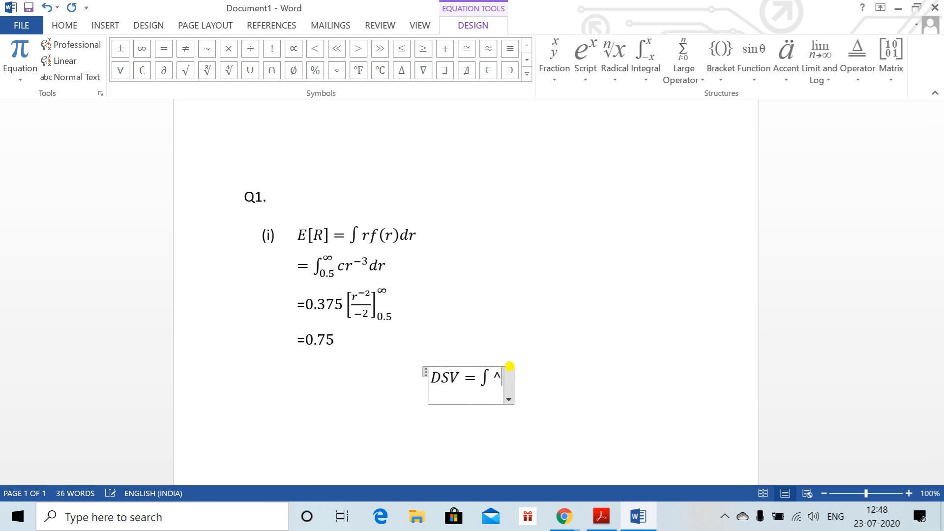
type("(\\mu")
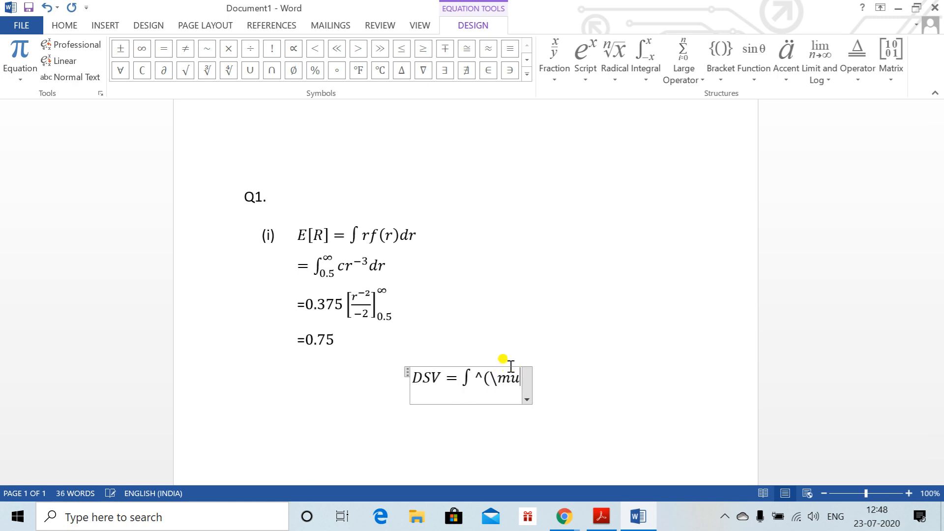
key("BackSpace")
key("BackSpace")
key("BackSpace")
type("μ)_")
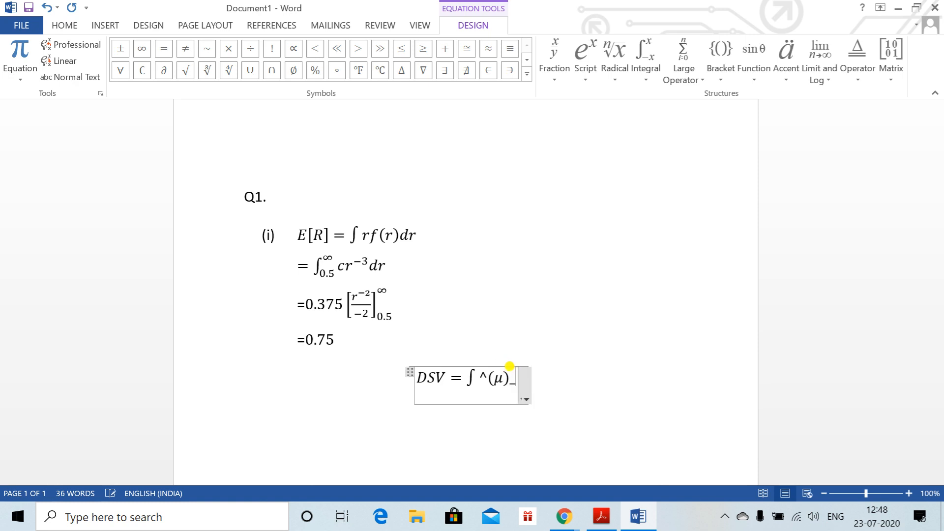
type("\\-")
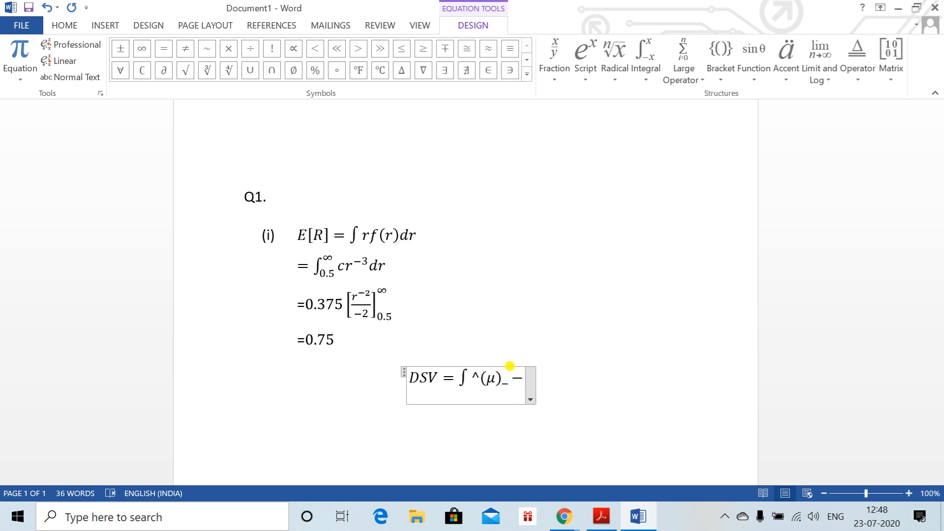
type("\\infty")
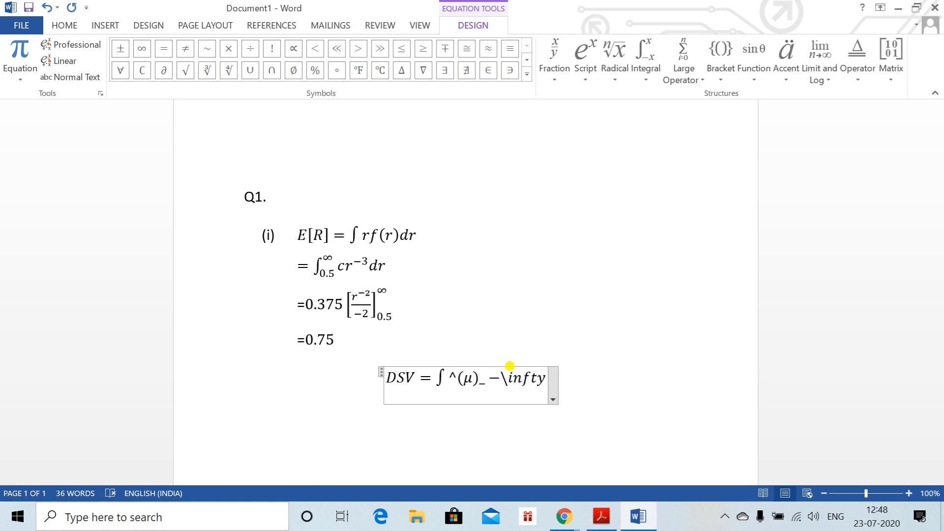
key("space")
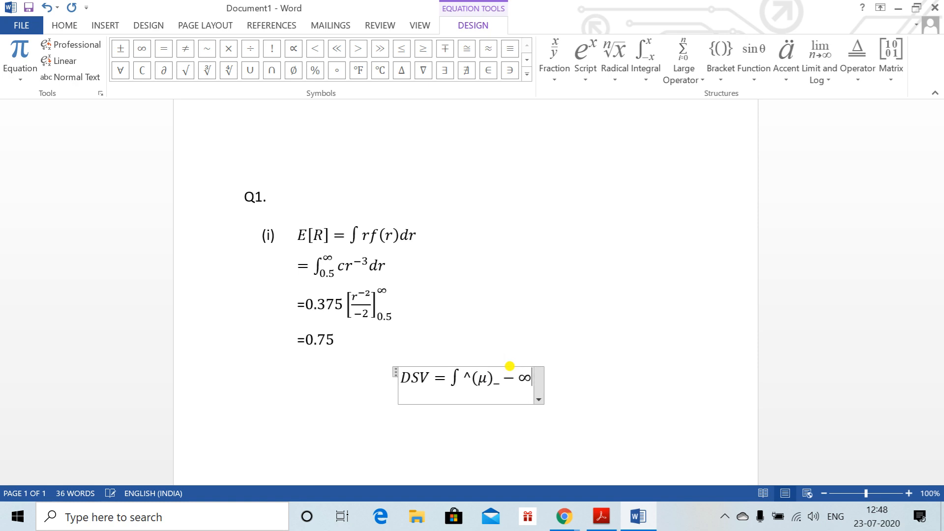
key("space")
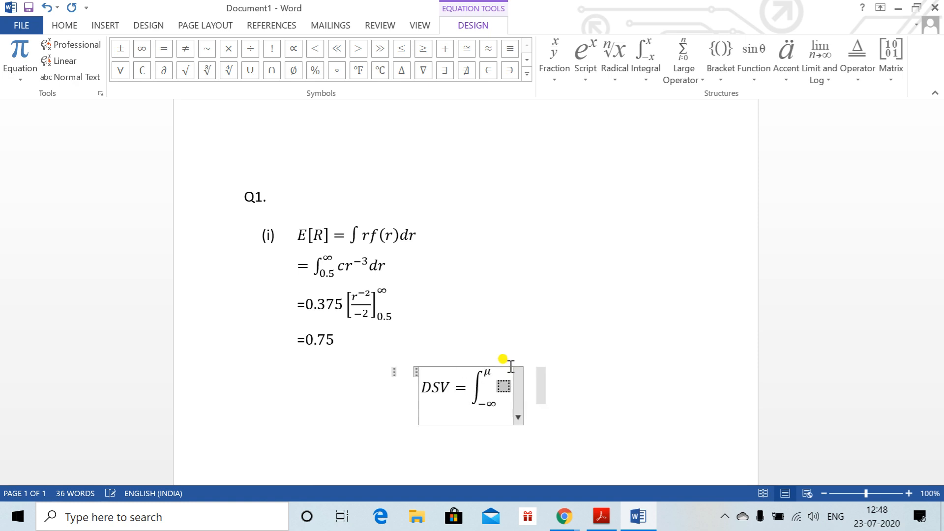
key("ctrl+z")
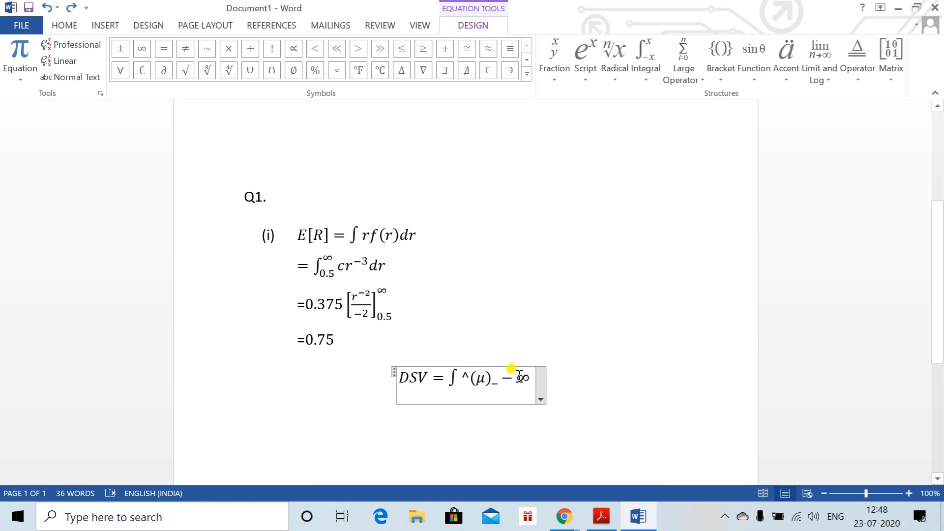
Delete the unconverted limits and the integral sign following "DSV =".
key("alt+Tab")
key("alt+Tab")
key("BackSpace")
key("BackSpace")
key("BackSpace")
key("BackSpace")
key("BackSpace")
key("BackSpace")
key("BackSpace")
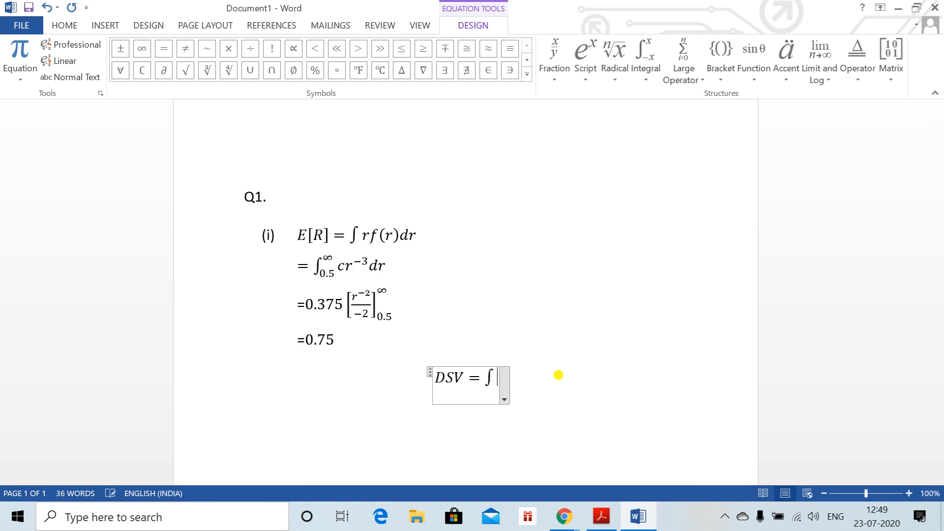
key("BackSpace")
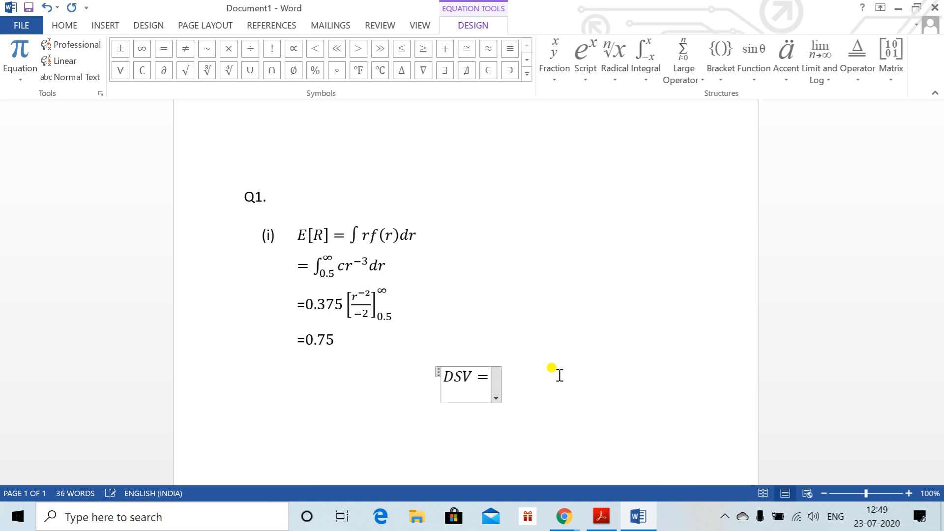
key("alt")
key("alt")
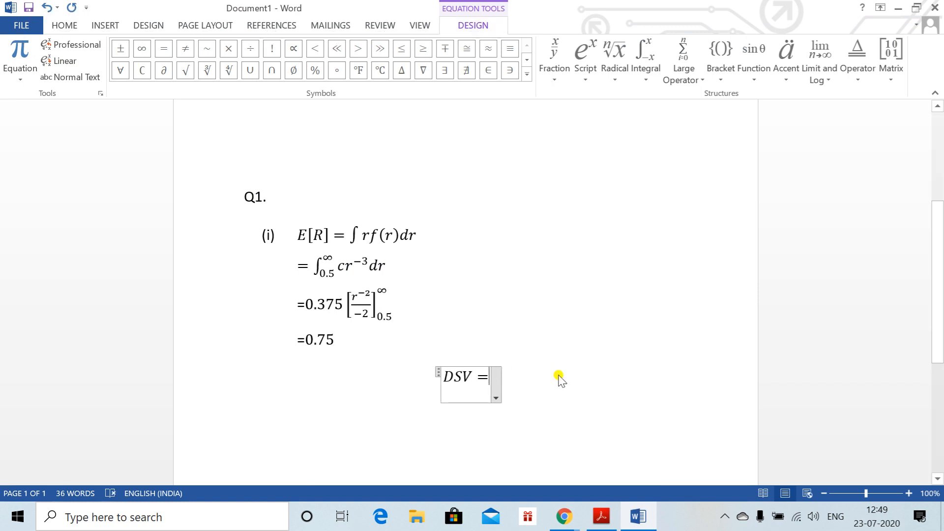
Insert a fresh integral sign after "DSV =", followed by a subscript marker.
type("\\int")
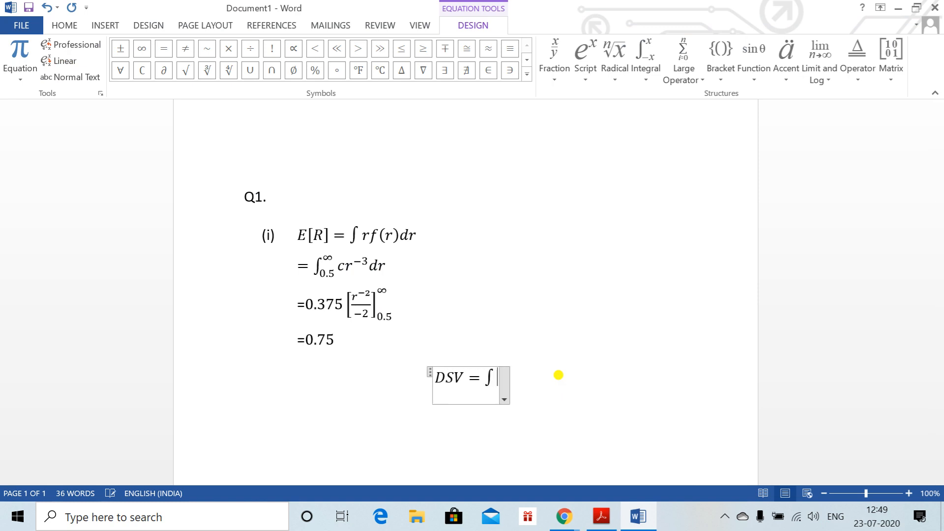
type(" _(")
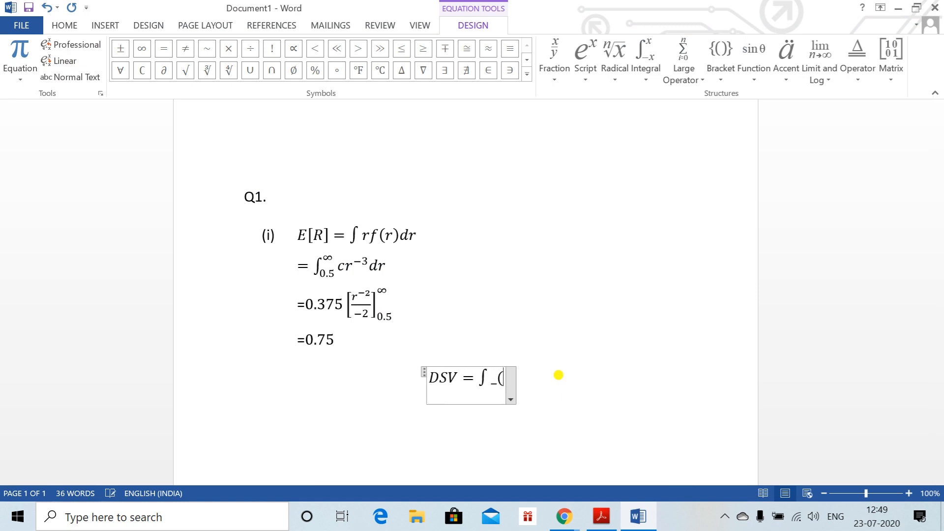
key("BackSpace")
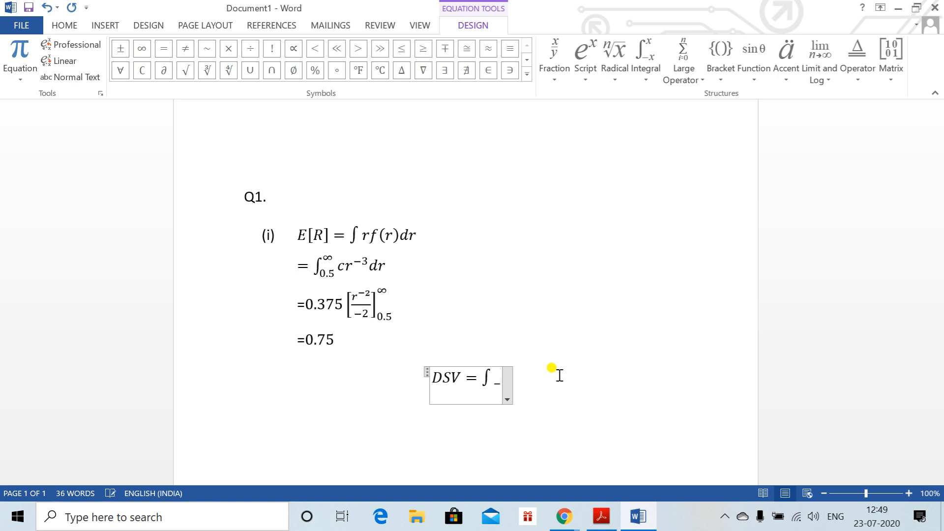
Try to add the upper limit μ and lower limit −∞ to the DSV integral, and delete these limits.
type("^\\")
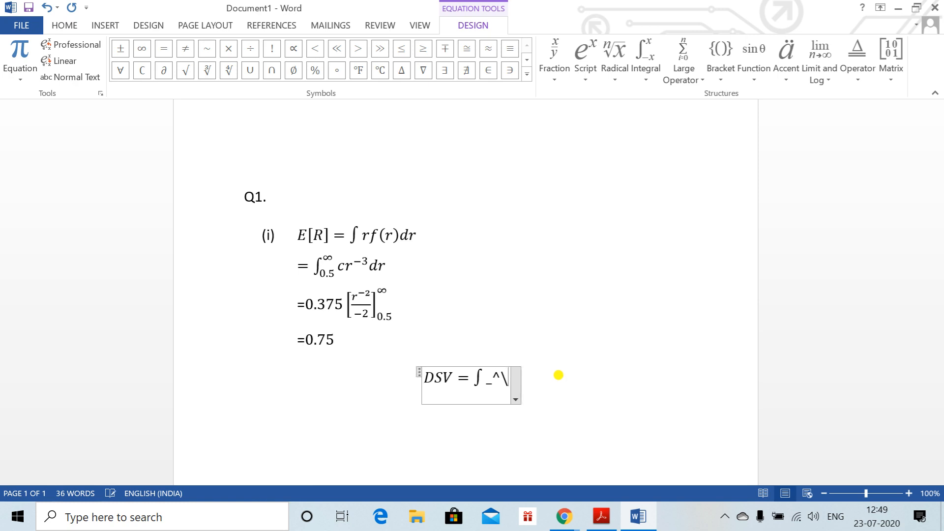
type("mu")
key("space")
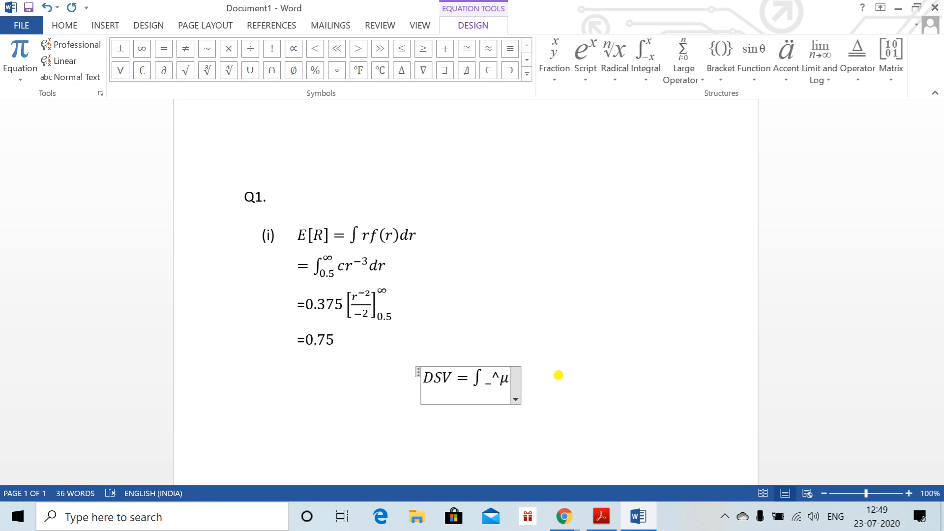
type("_")
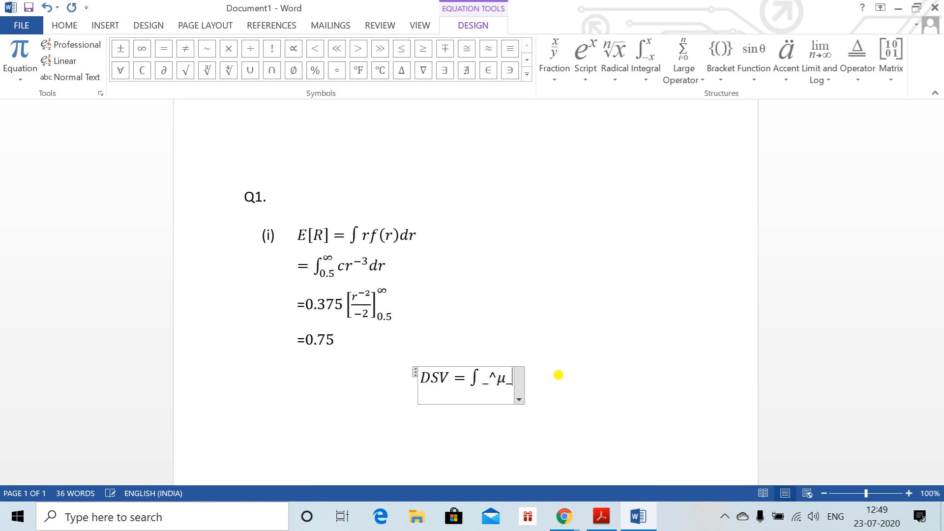
type("(\\")
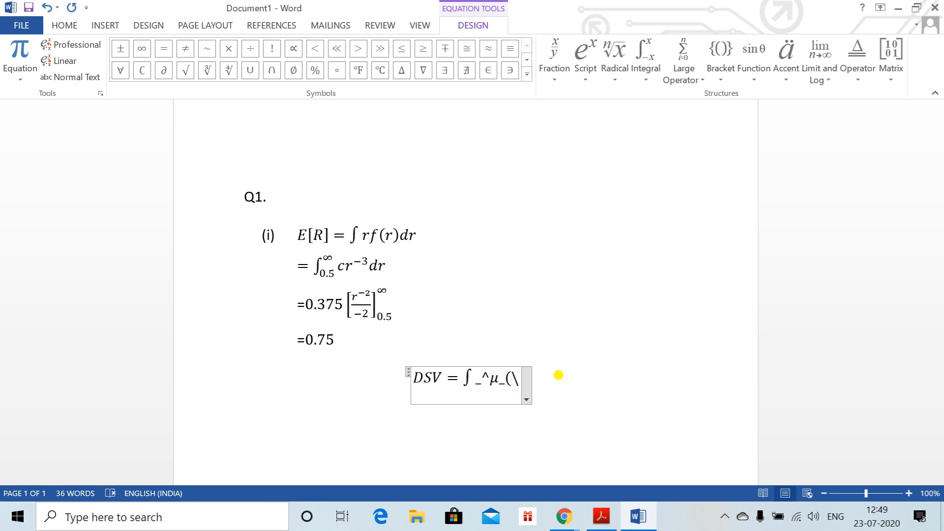
key("BackSpace")
type("-\\in")
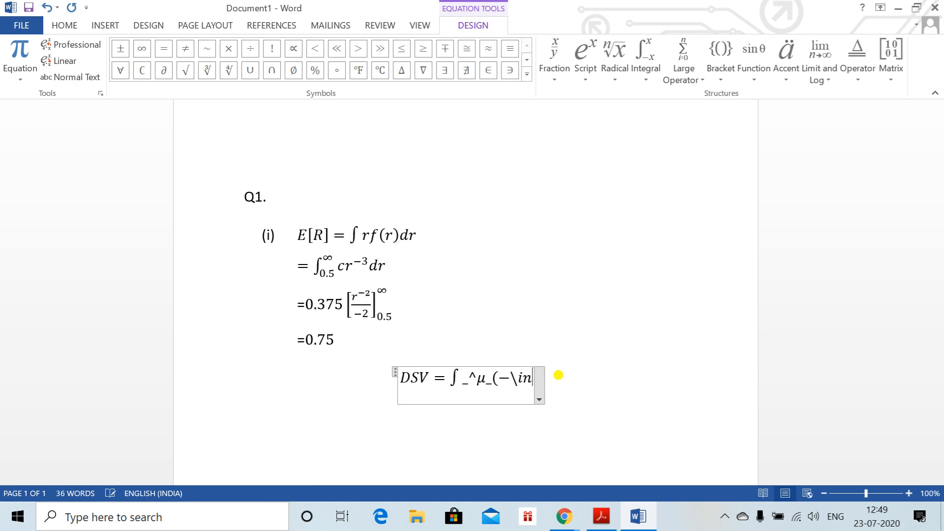
type("fty)")
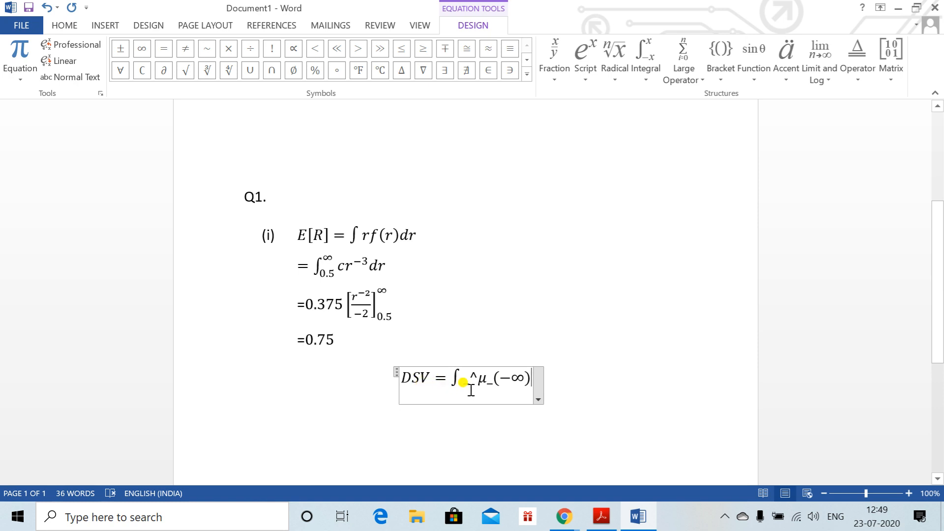
key("space")
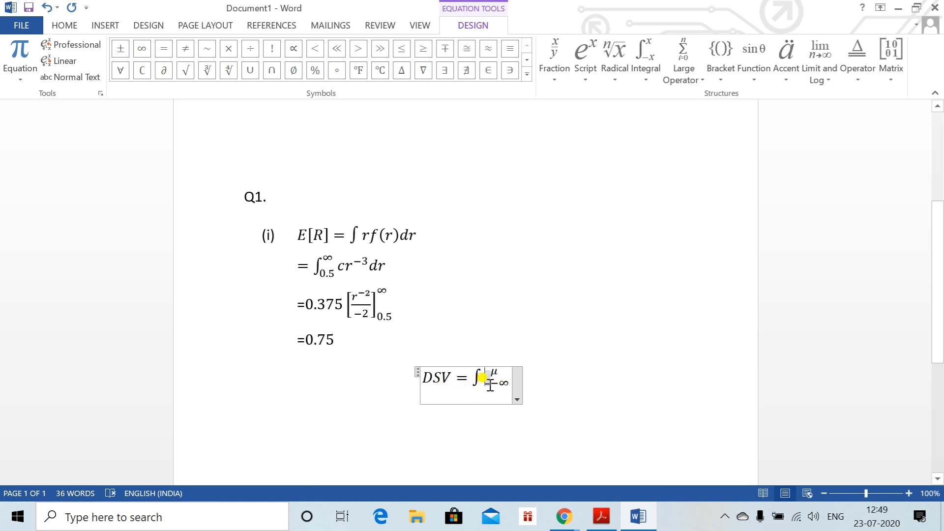
key("BackSpace")
key("BackSpace")
key("BackSpace")
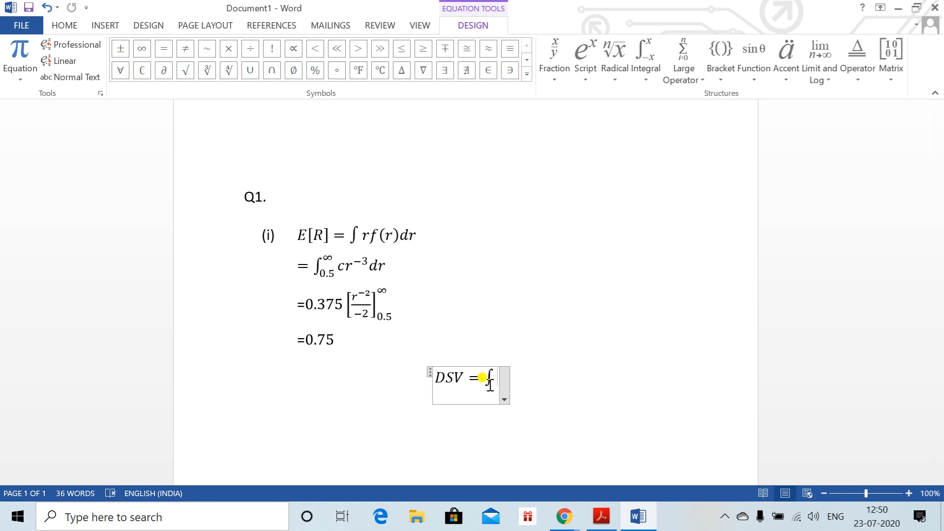
type("_(\\mu")
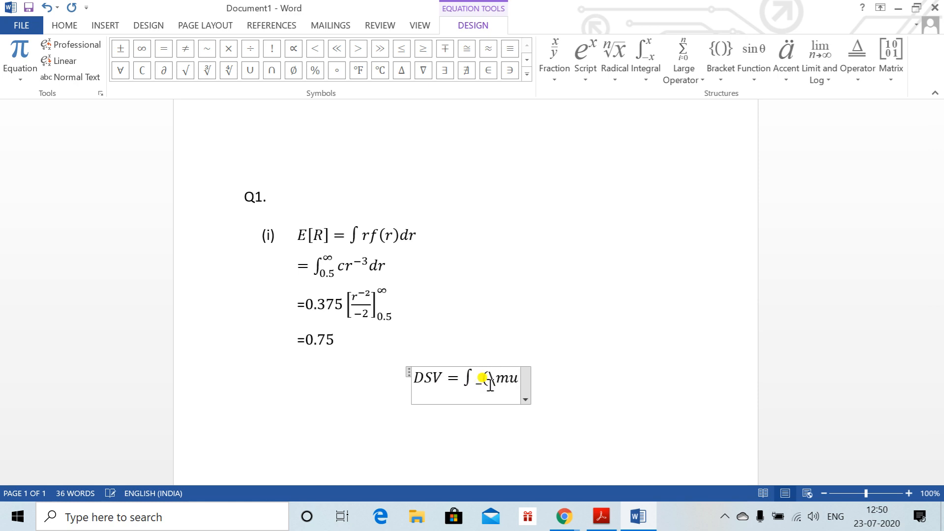
type(")^")
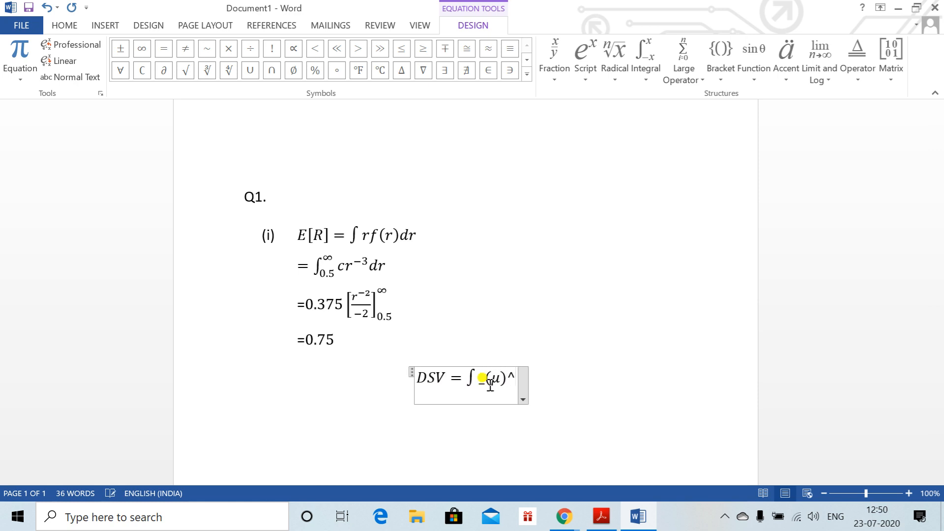
key("BackSpace")
key("BackSpace")
key("BackSpace")
key("BackSpace")
key("BackSpace")
key("BackSpace")
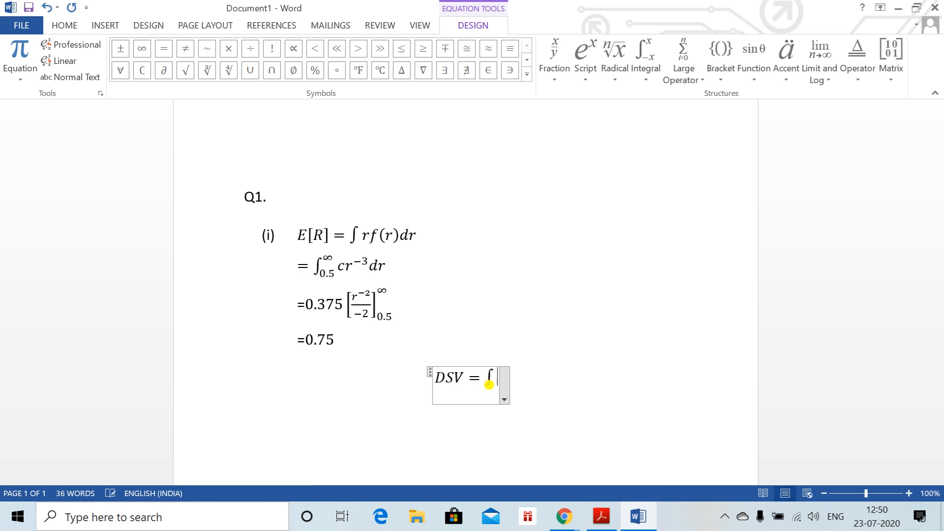
Insert an integral after "DSV =" with upper limit μ and lower limit −∞ in professional format.
type("\\")
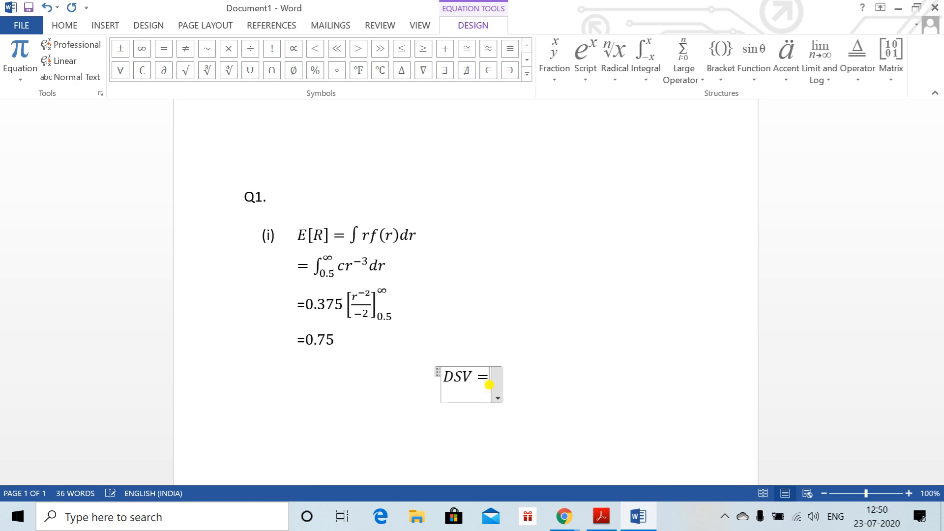
type("int")
type(" ^")
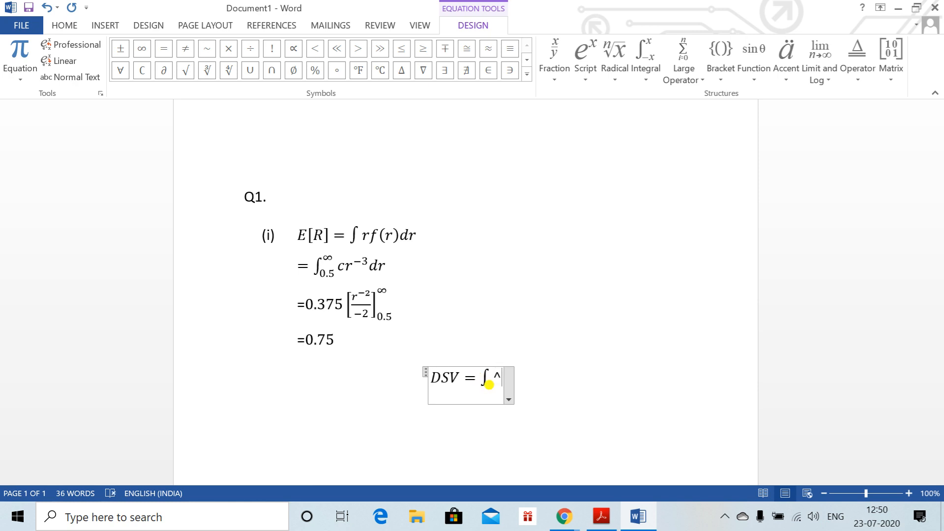
type("(\\mu)")
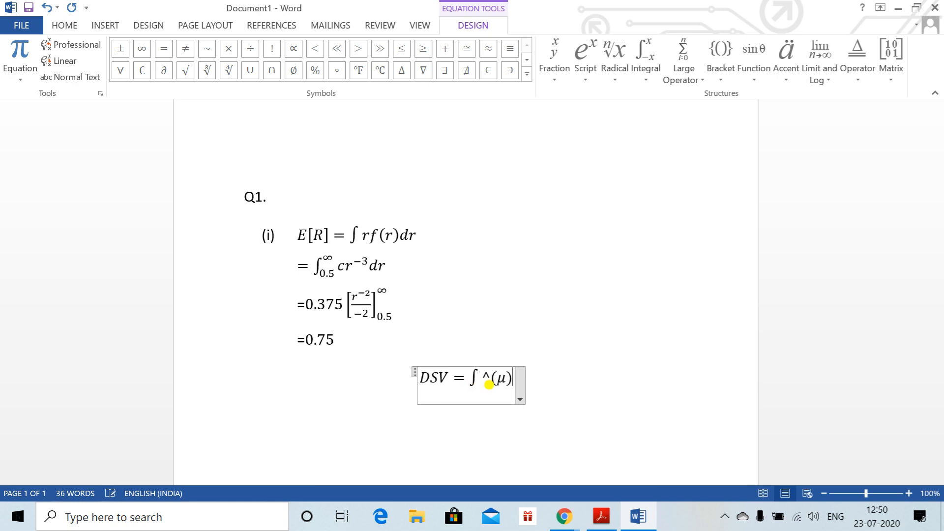
type("_")
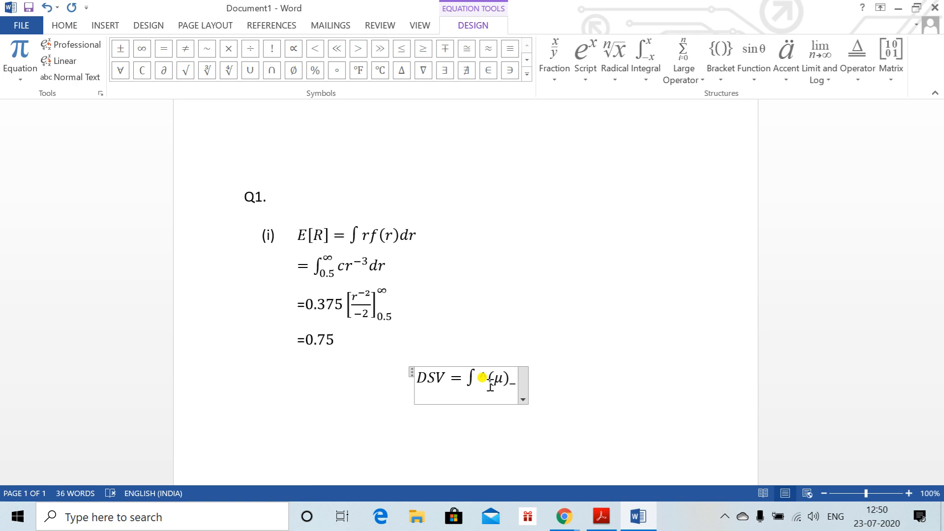
type("(-\\i")
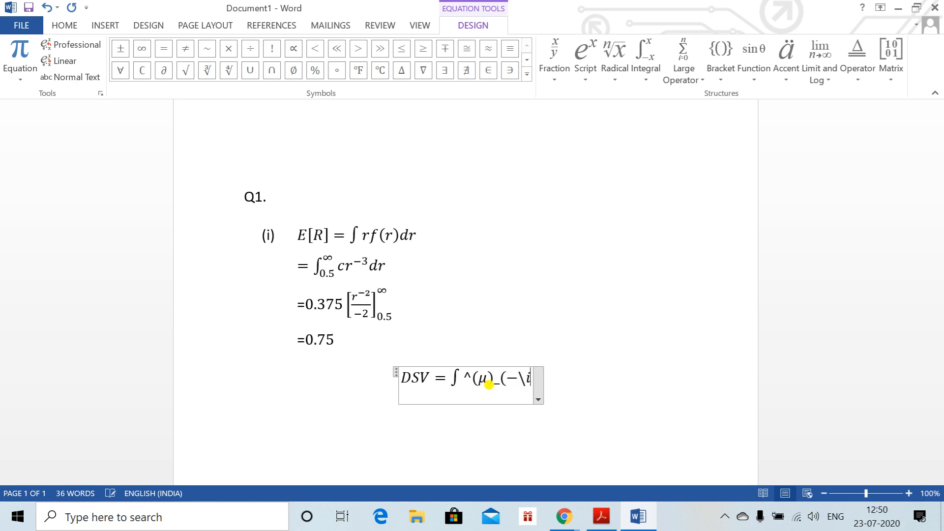
type("nfty)")
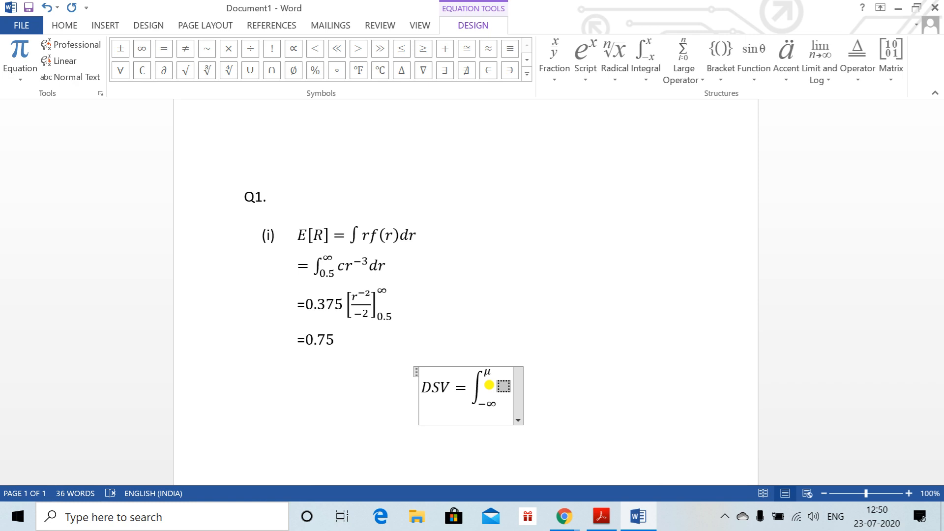
Switch to the Google Meet chat and send the integral syntax "\int^(\mu)_(-\infty)" to everyone.
key("alt+Tab")
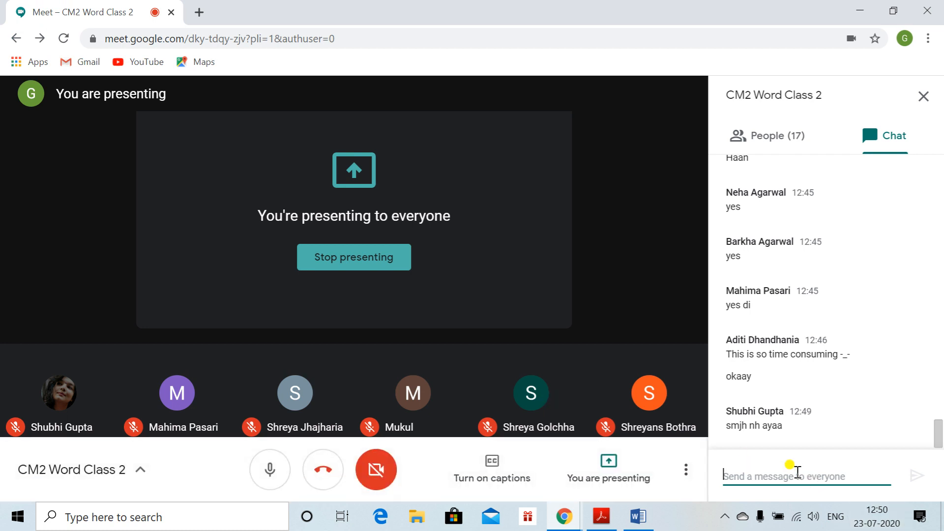
type("v")
type("int")
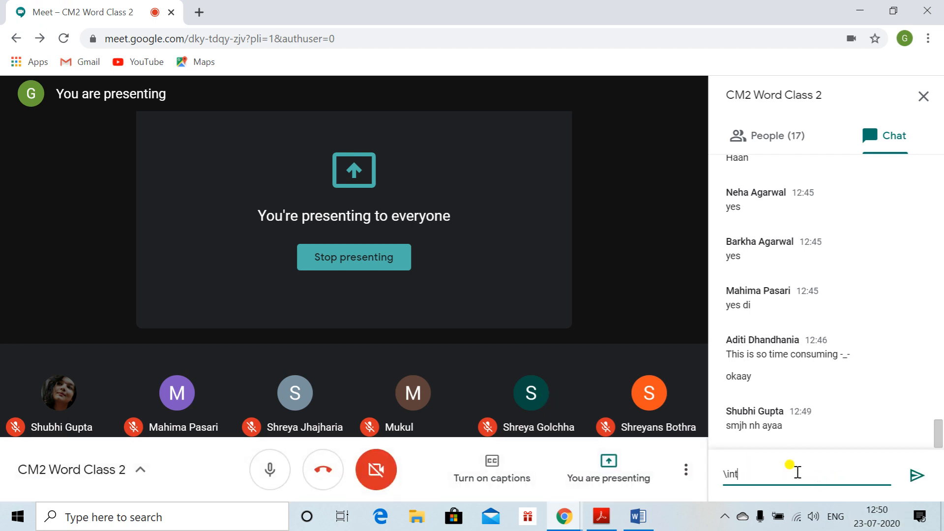
type("^(\\mu)_(")
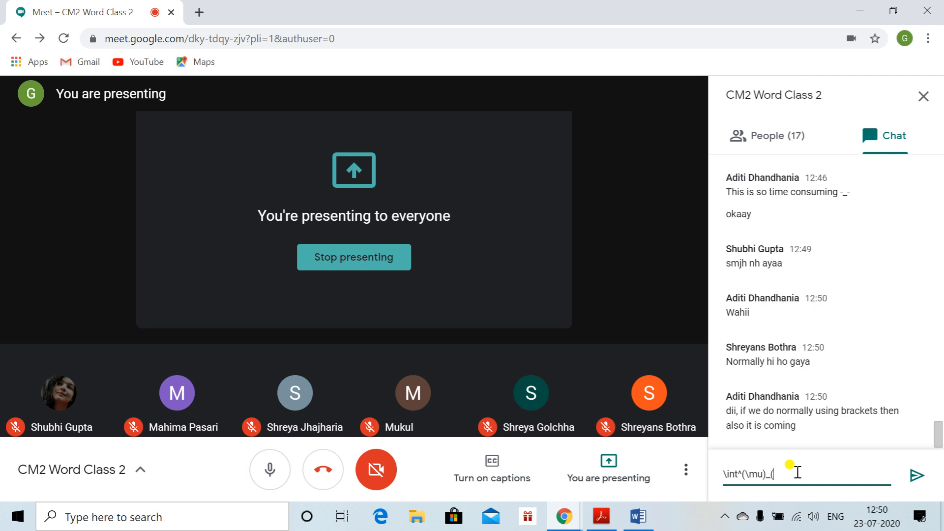
type("-\\infty)")
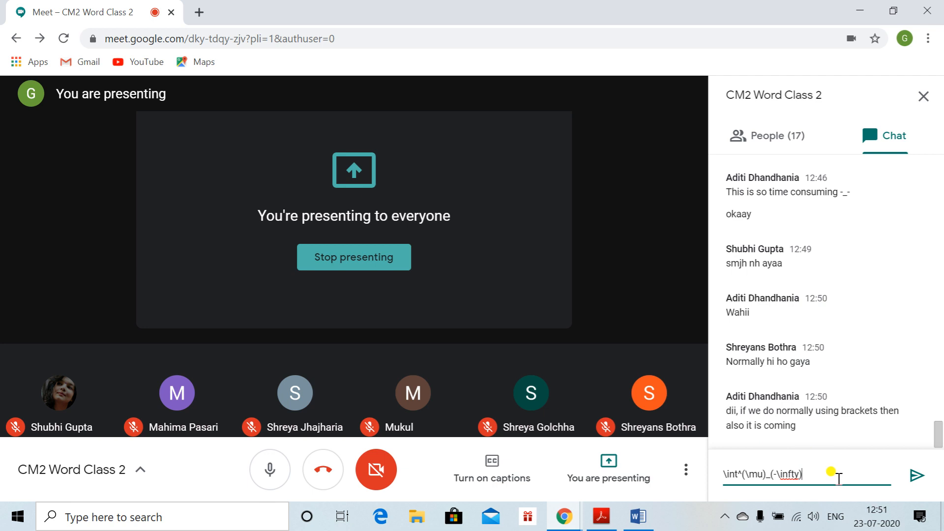
left_click(916, 475)
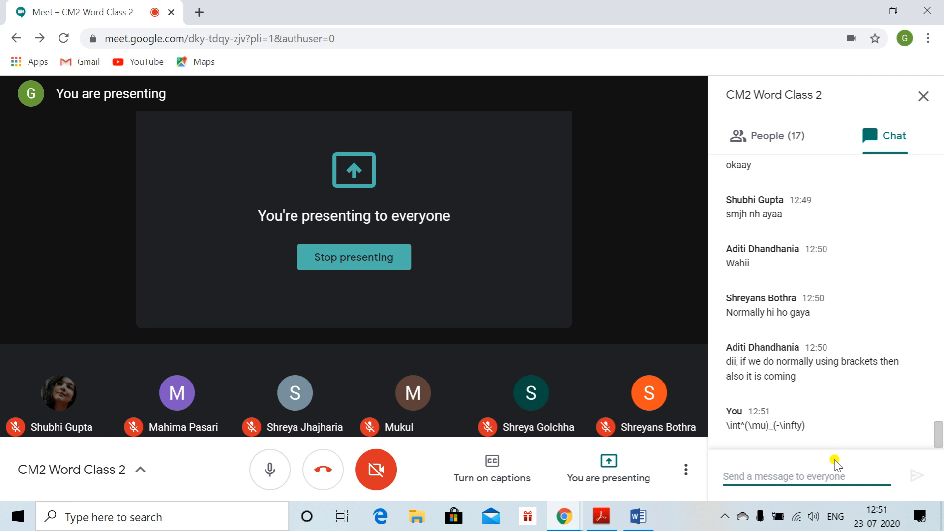
Switch back to Word, fill the DSV integral with (r − μ)²f(r)dr, and leave the integrand.
key("alt+Tab")
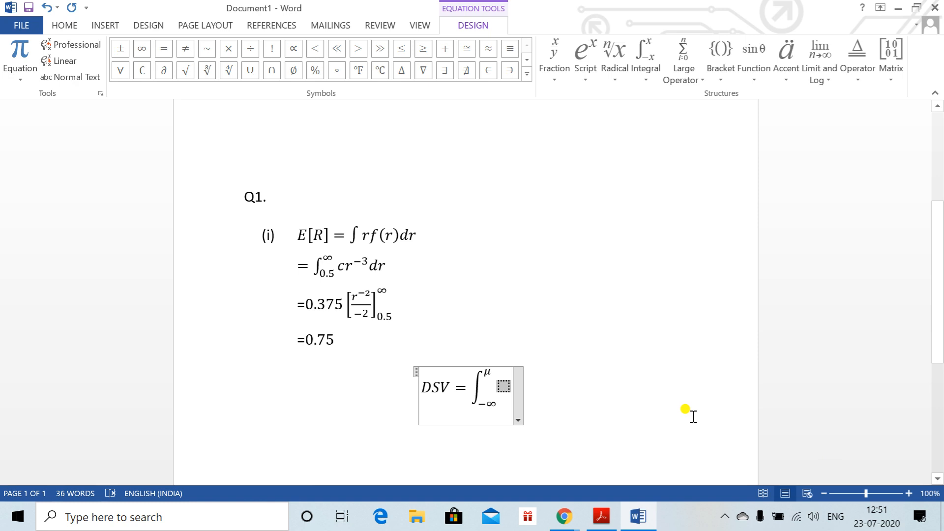
type("(r-")
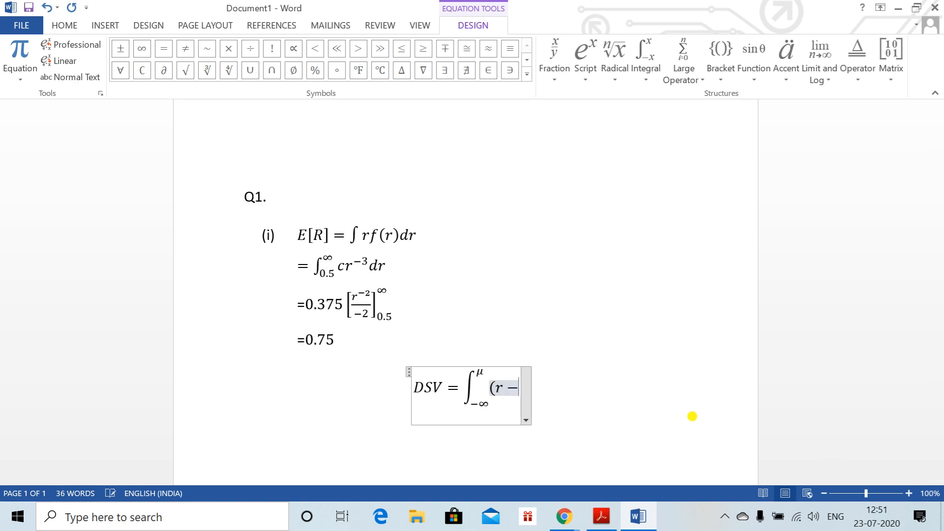
type("\\mu )^")
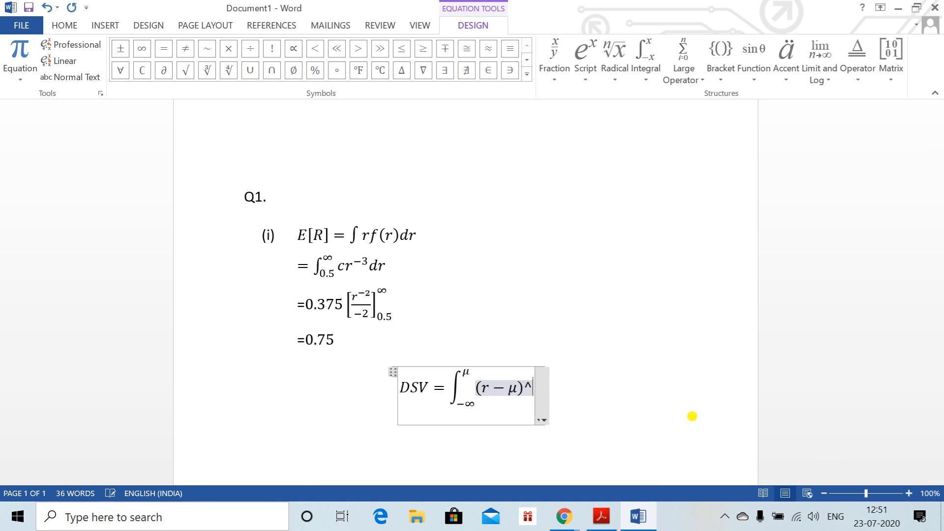
type("2")
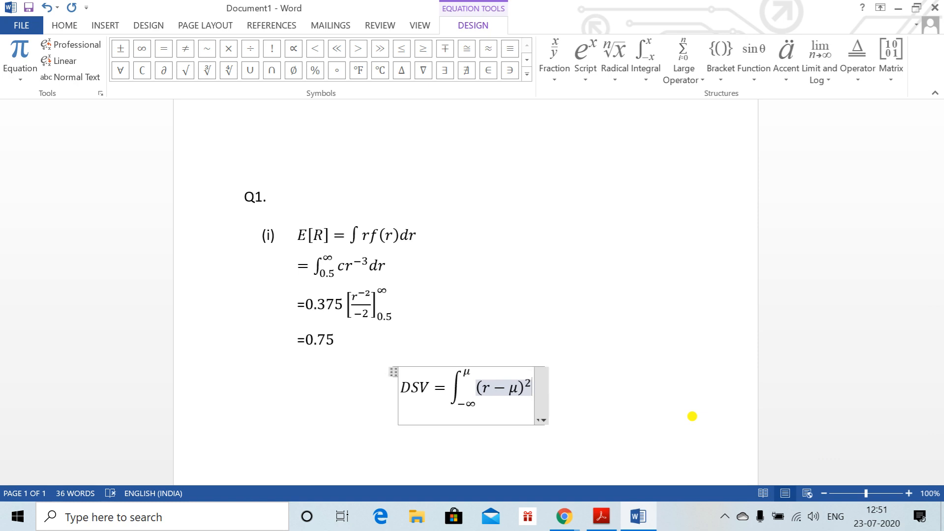
type("f(r)")
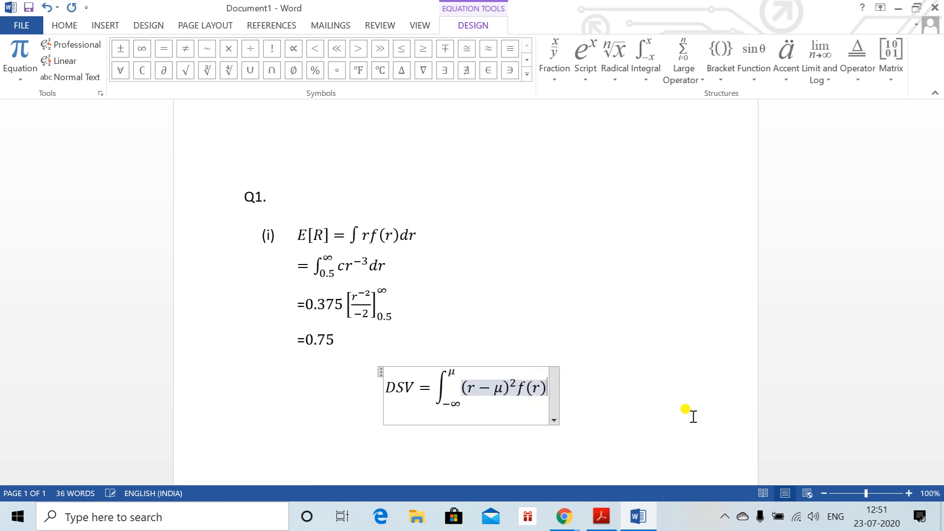
type("dr")
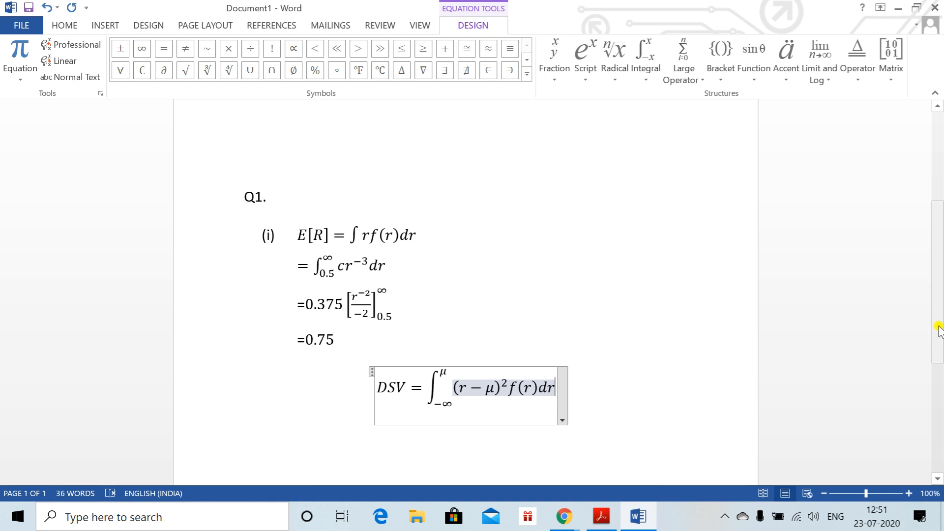
left_click(614, 391)
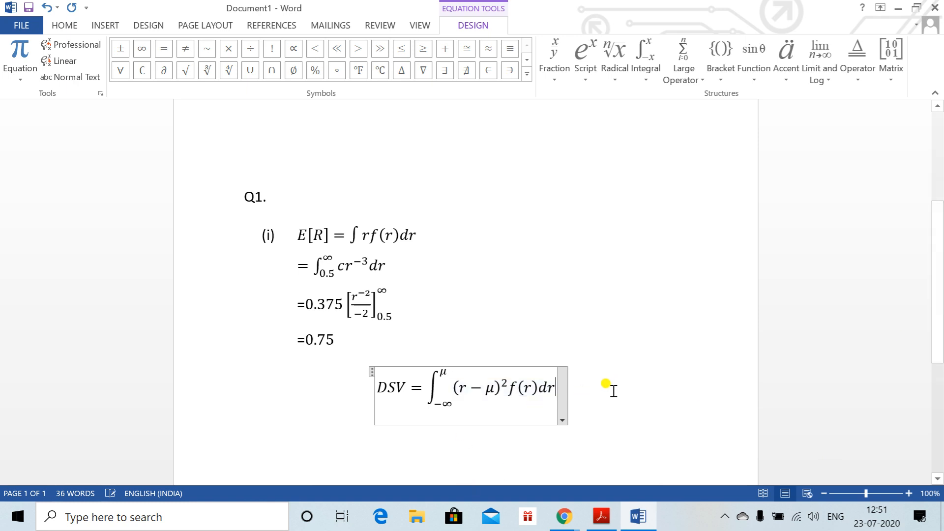
left_click(614, 391)
Start a new line below the DSV equation with "=" and an inline equation containing c and an integral sign.
key("Return")
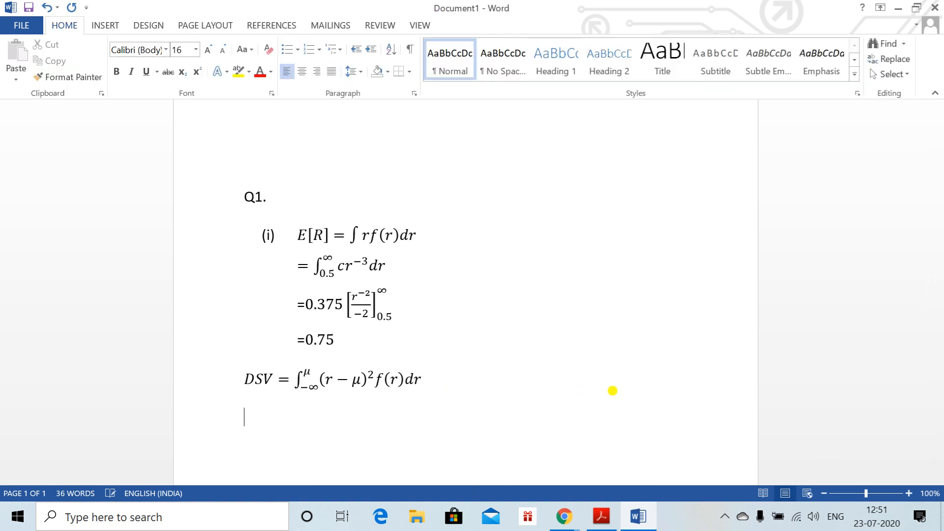
type("=")
key("alt+equal")
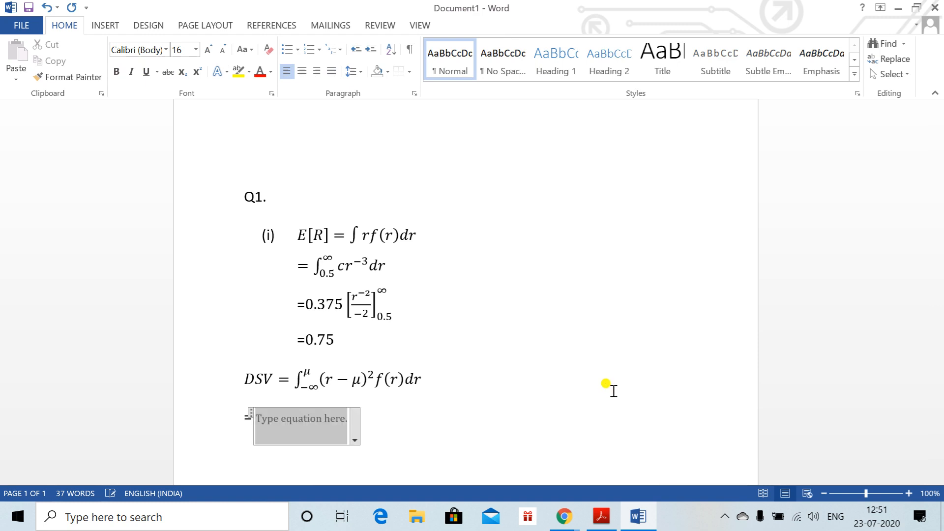
type("c\\int ")
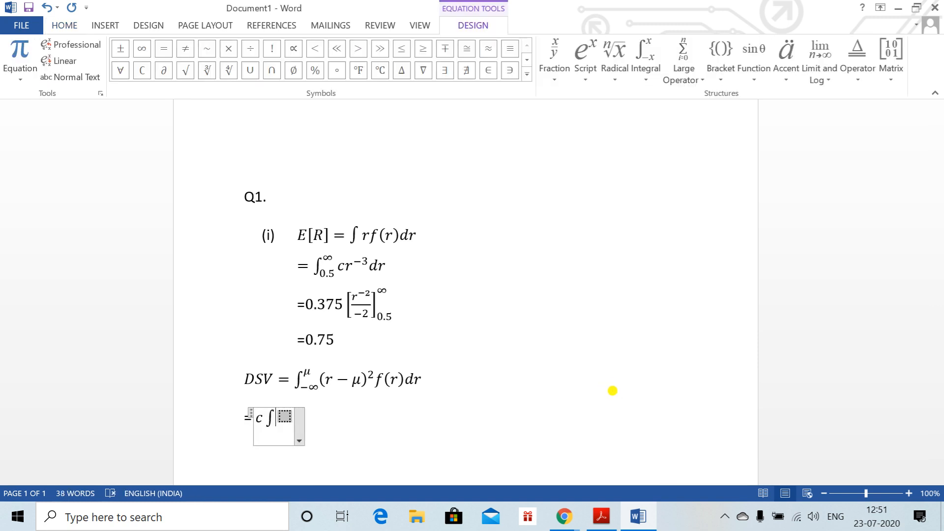
Try to add lower limit 0.25 and upper limit 0.75 to the integral after c, and delete them with the integral sign.
type("_0.")
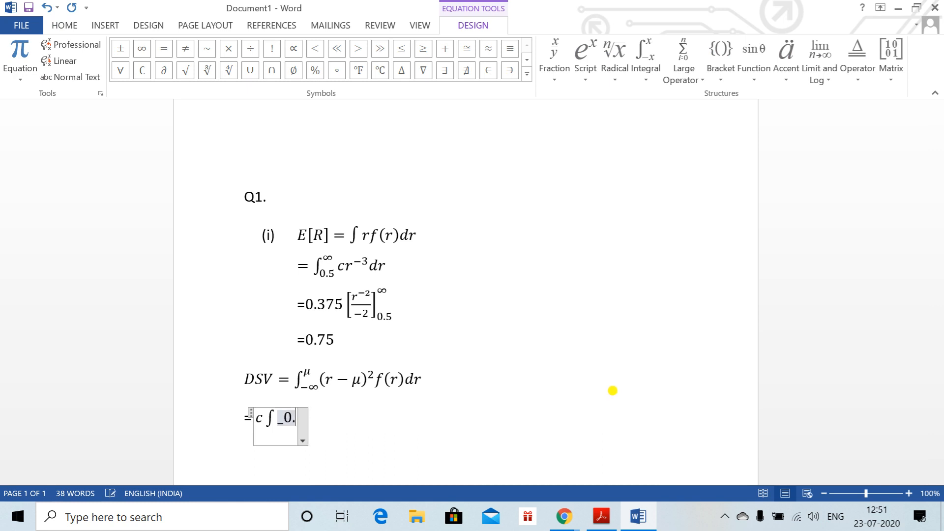
type("3")
key("BackSpace")
type("25")
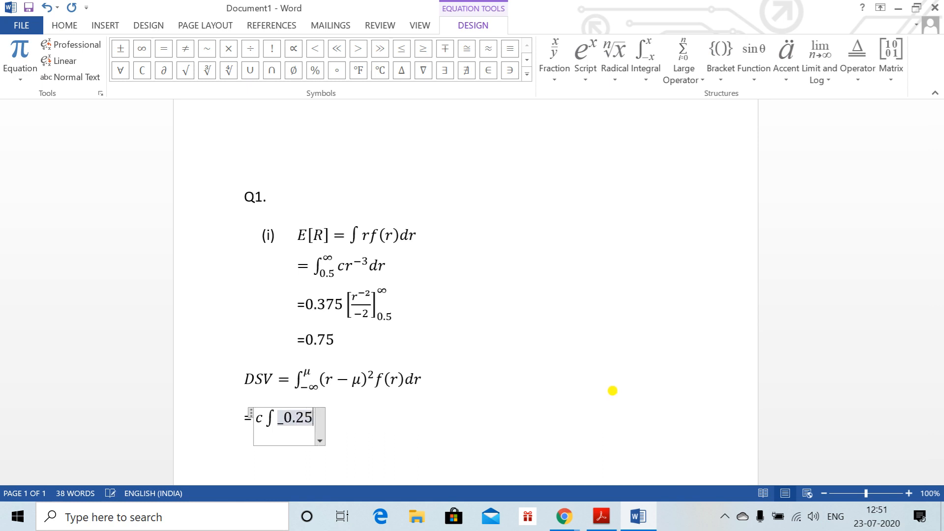
type("&")
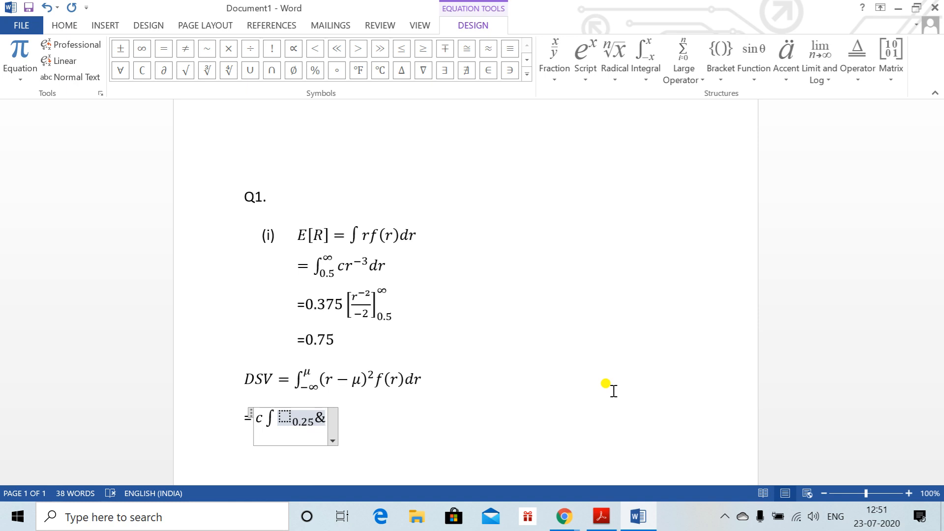
key("BackSpace")
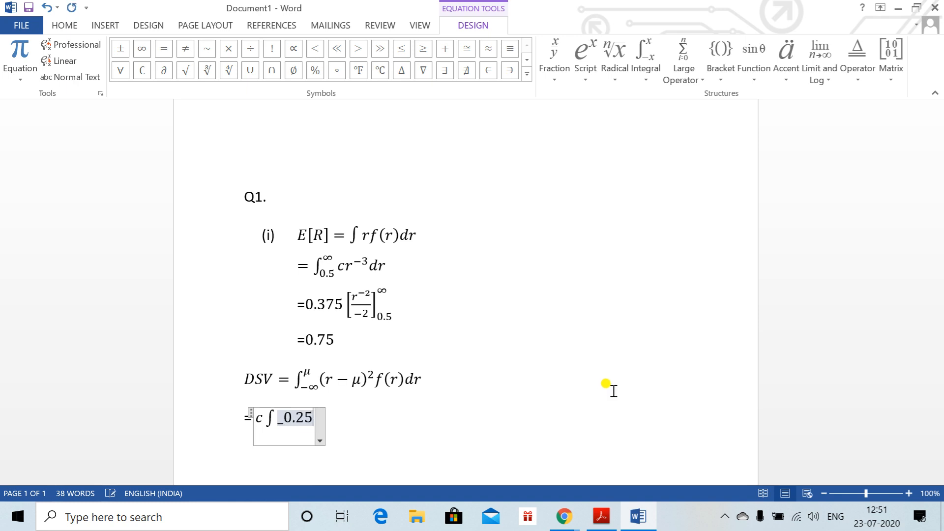
type("^(0.7")
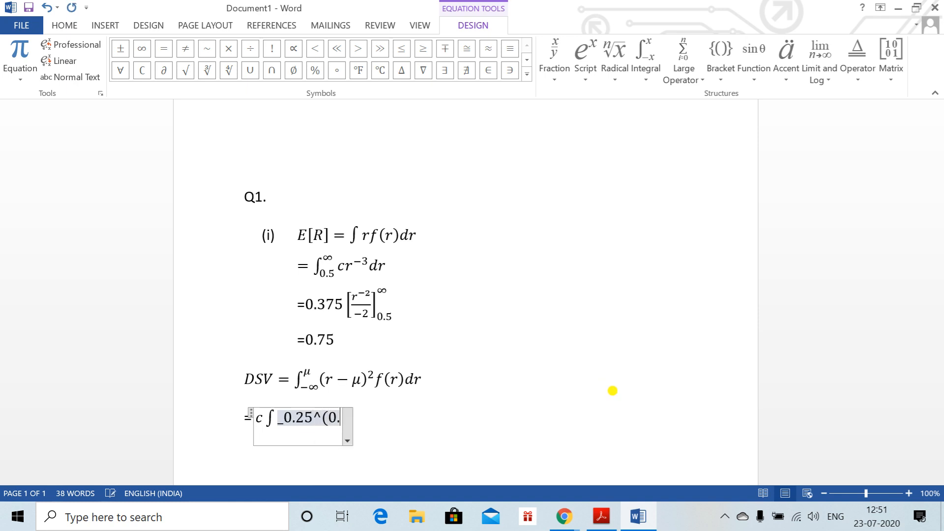
key("BackSpace")
key("BackSpace")
key("BackSpace")
key("BackSpace")
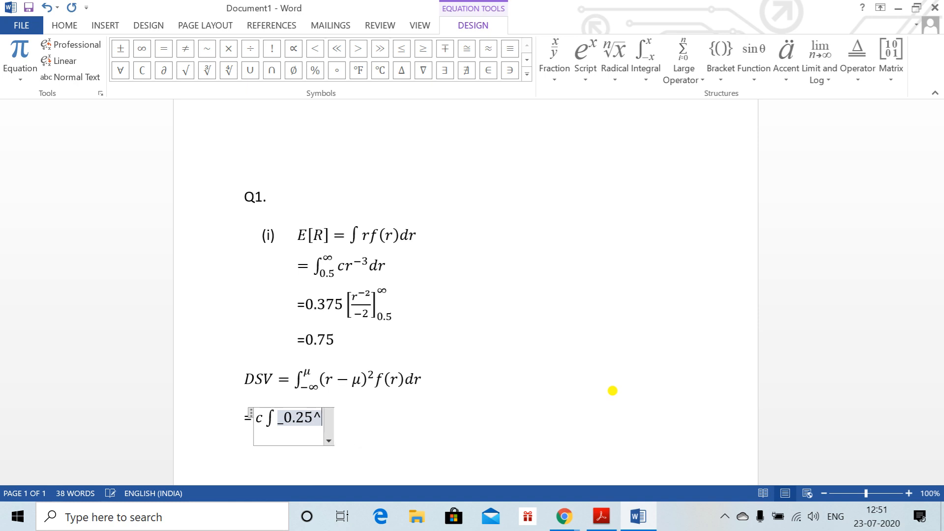
type("0.75")
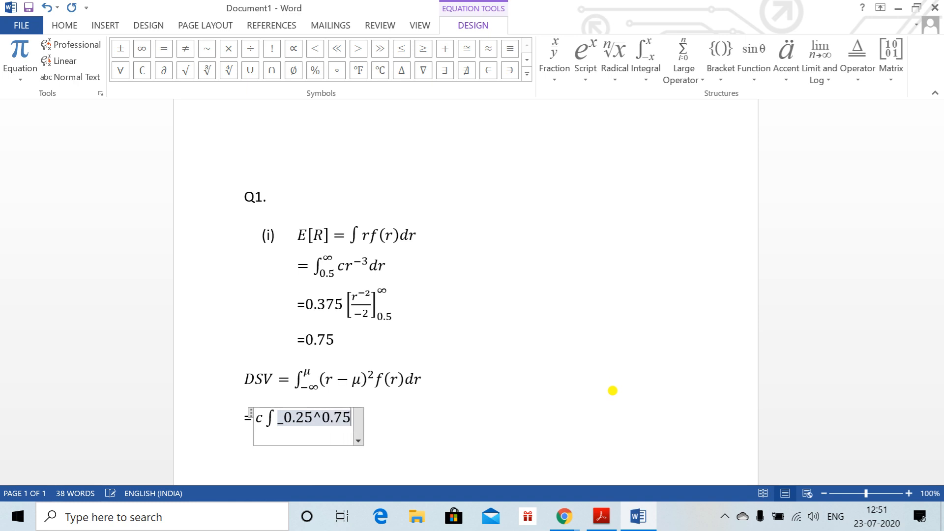
key("BackSpace")
key("BackSpace")
key("BackSpace")
key("BackSpace")
key("BackSpace")
key("BackSpace")
key("BackSpace")
key("BackSpace")
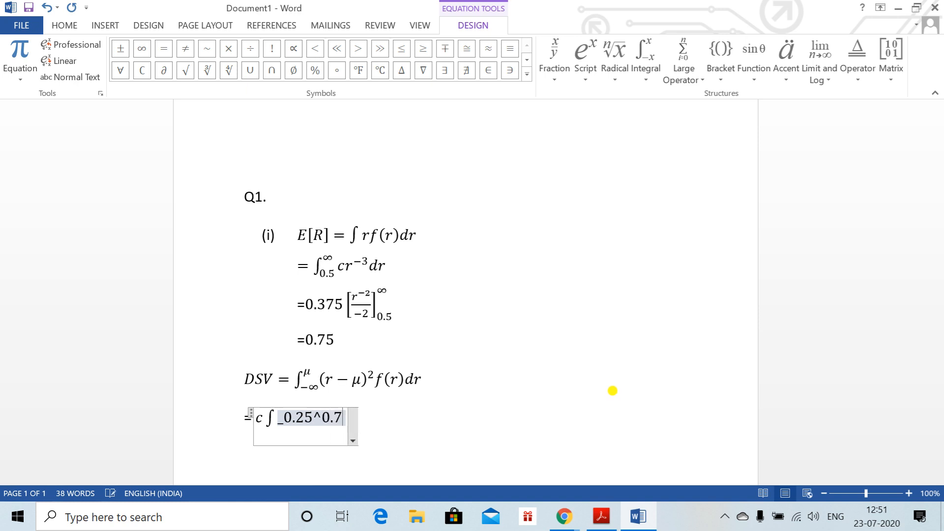
key("BackSpace")
key("BackSpace")
key("BackSpace")
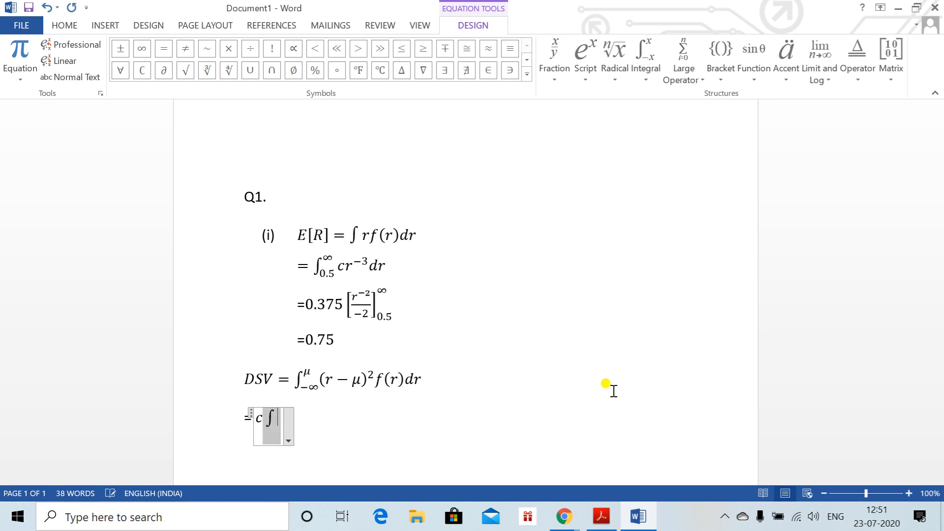
Insert an integral after c in the second DSV line, with lower limit 0.25 and upper limit 0.75.
type("\\int")
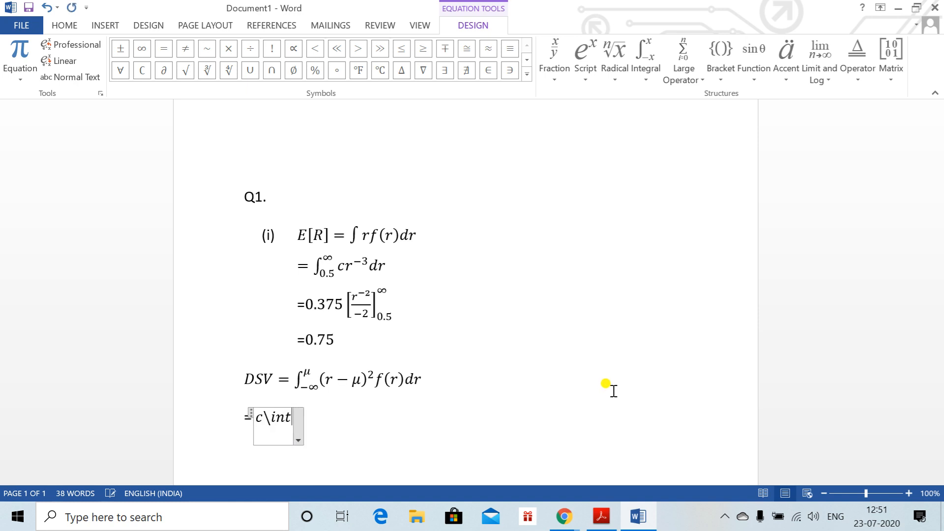
type(" _0.")
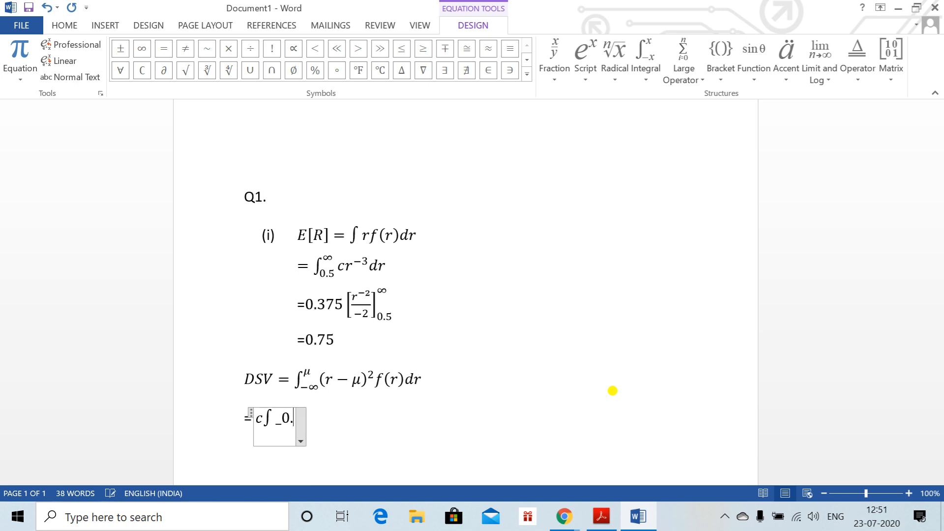
type("25^0.75 ")
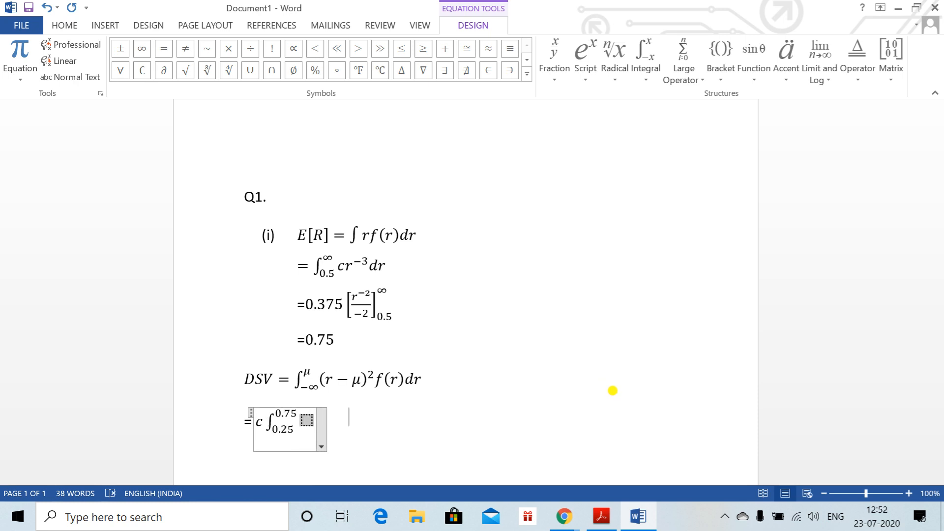
Fill the integral with the fraction (r − (3/4))² over r⁴ and dr, and start a new line with "=".
type("(r-")
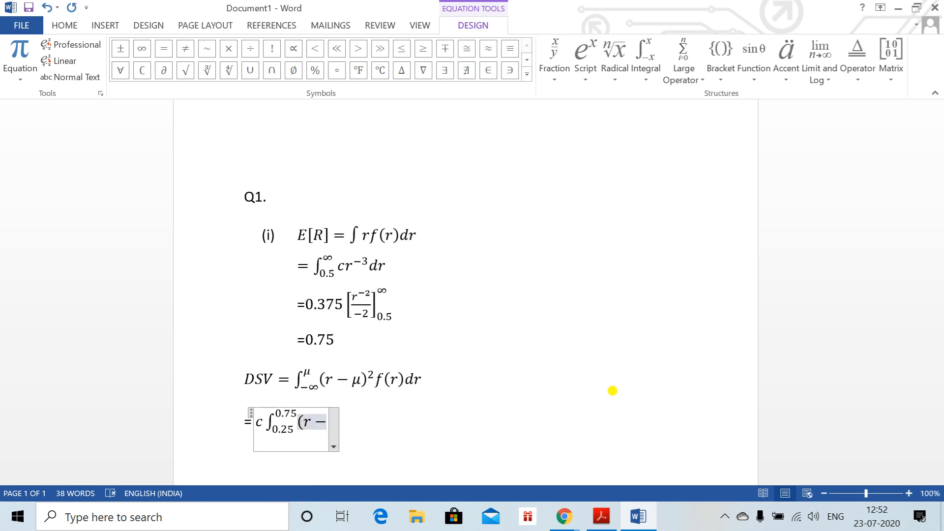
type("(3/4")
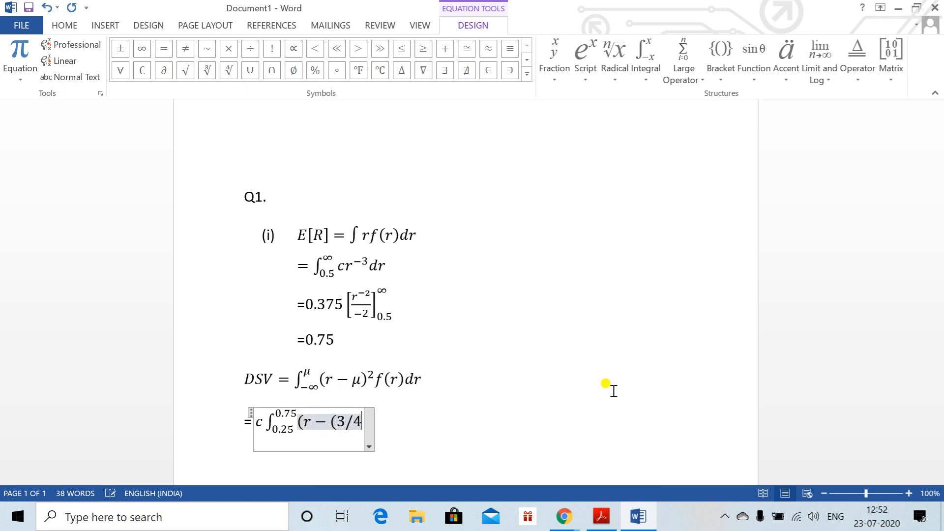
type("))^2")
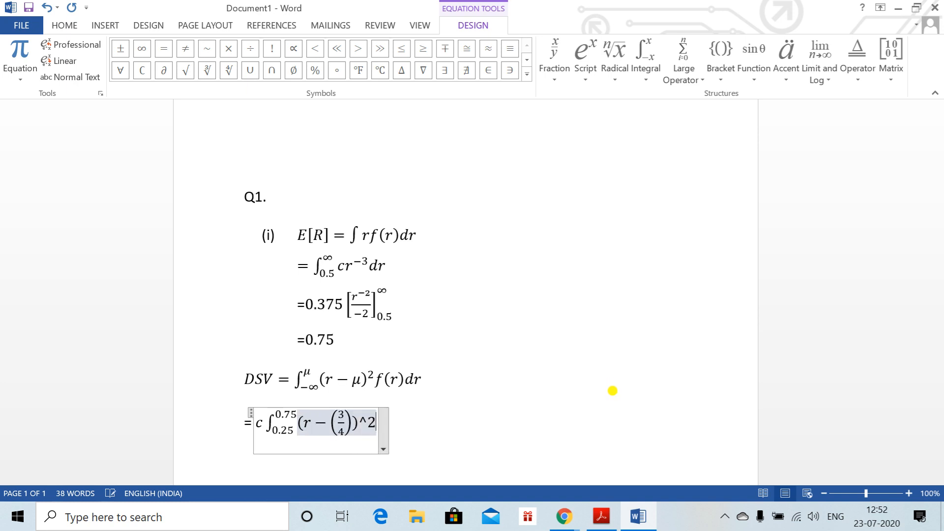
key("space")
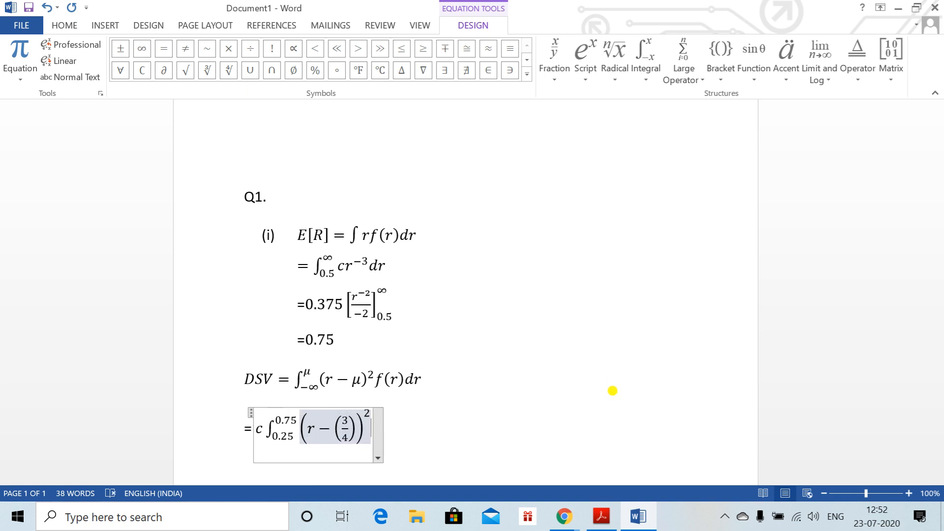
type("/")
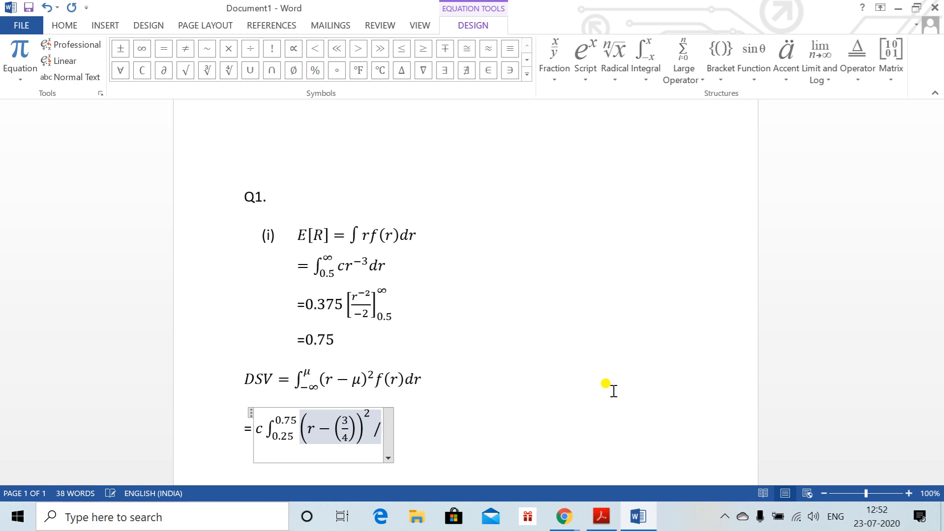
type("(r^4)")
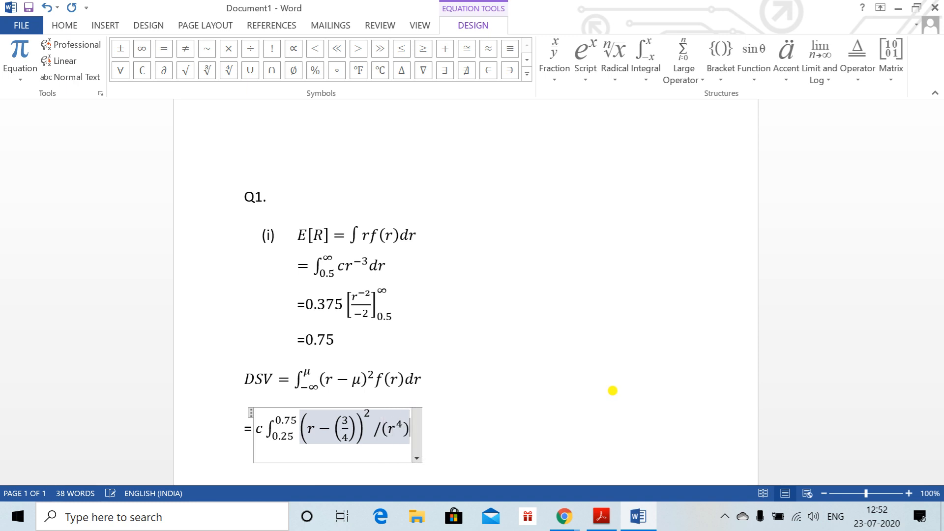
key("space")
type("dr")
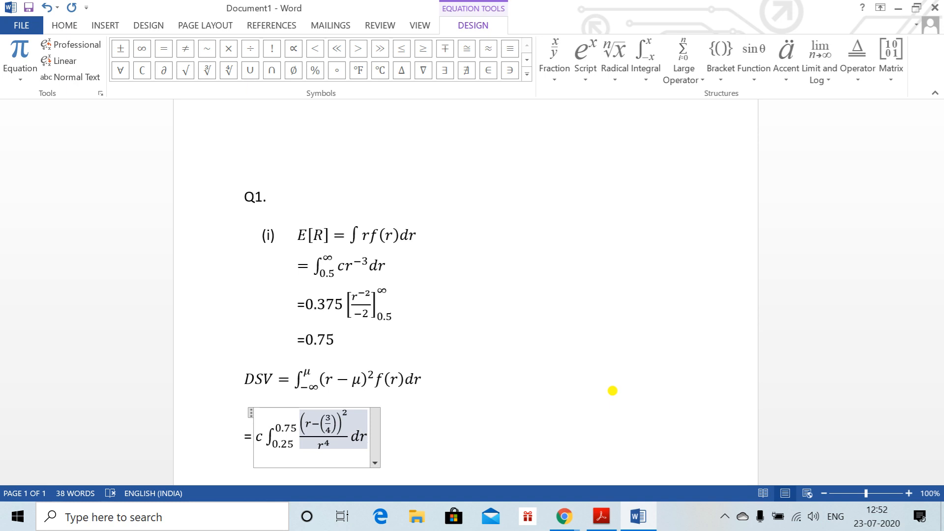
key("Return")
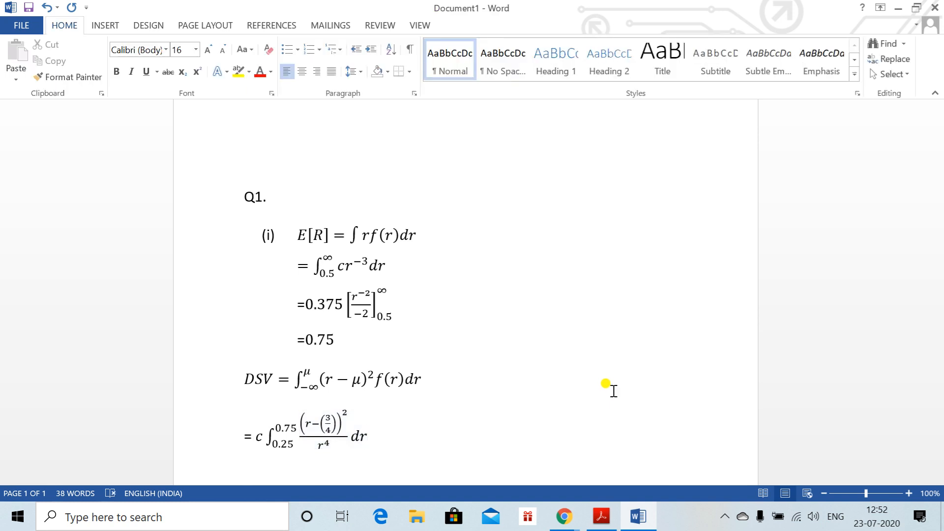
type("=")
Switch to Google Meet to read the participants' chat messages, and return to the Word document.
key("alt+Tab")
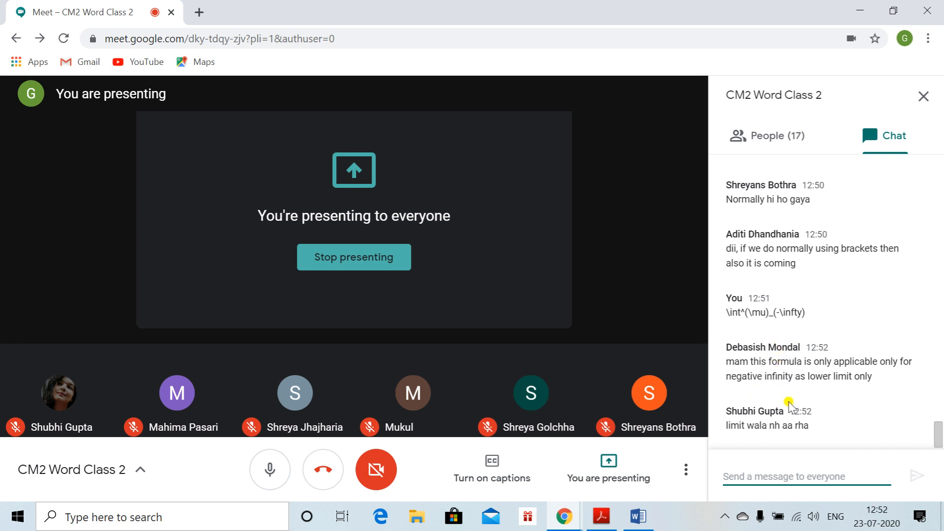
key("alt+Tab")
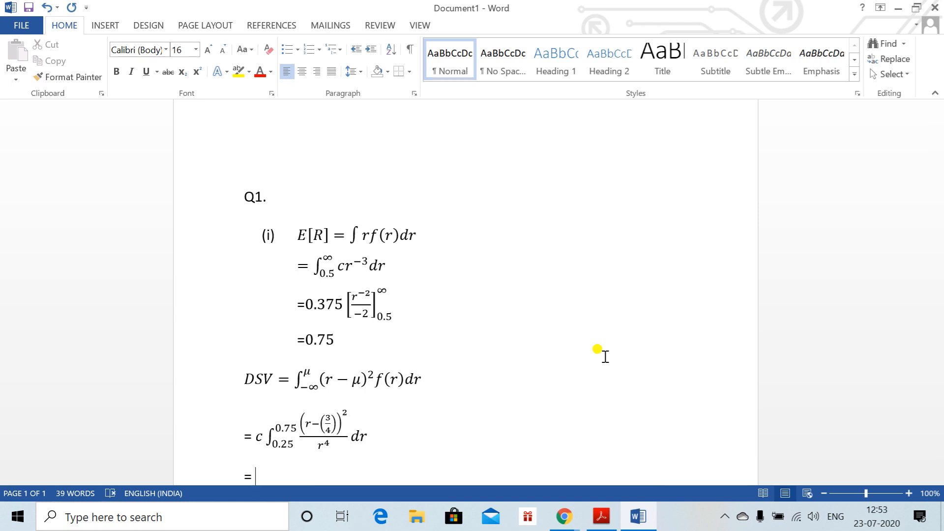
key("alt+Tab")
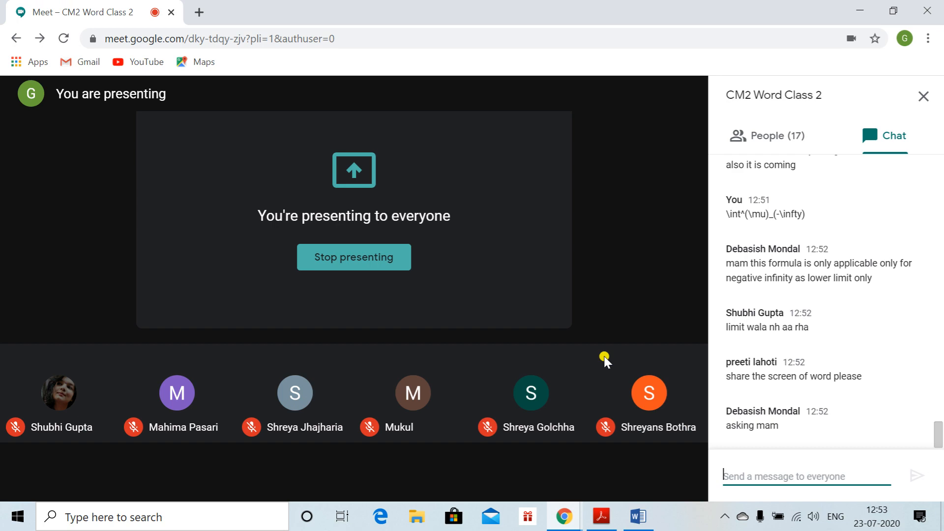
key("alt+Tab")
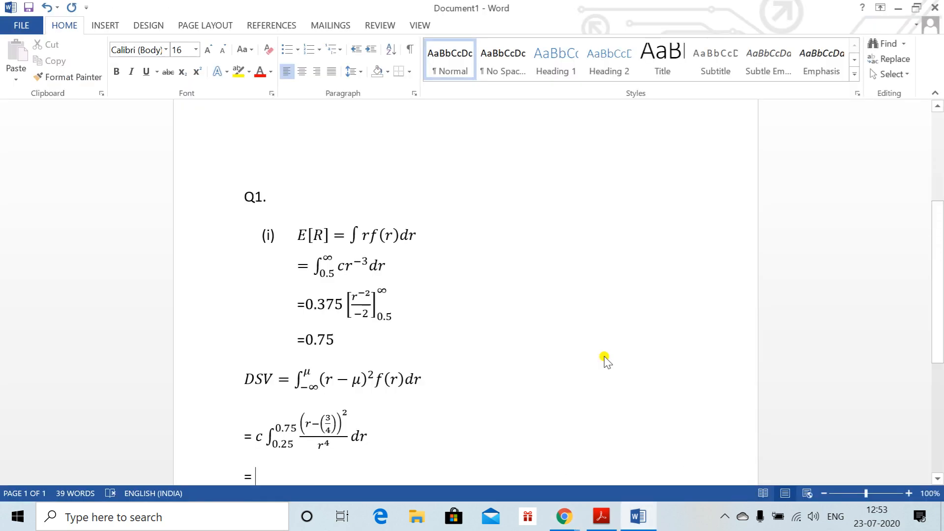
key("alt+Tab")
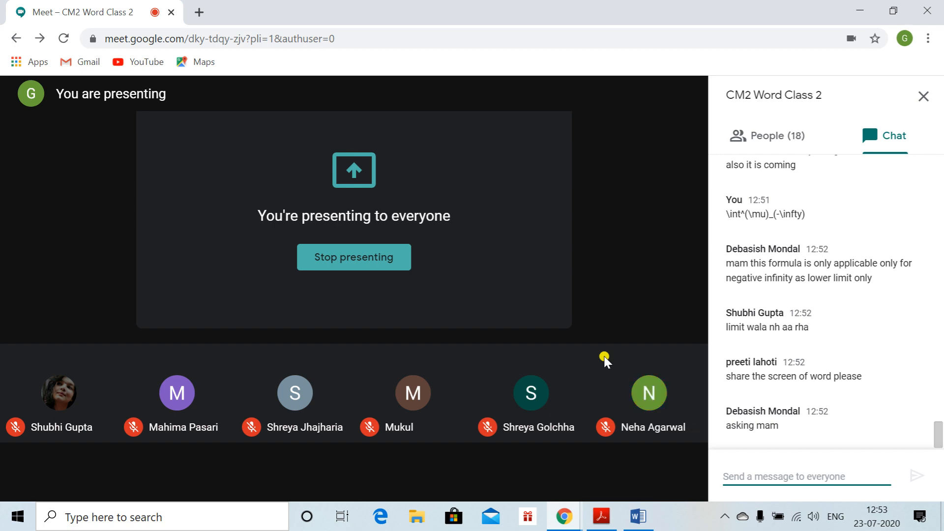
key("alt+Tab")
key("alt+Tab")
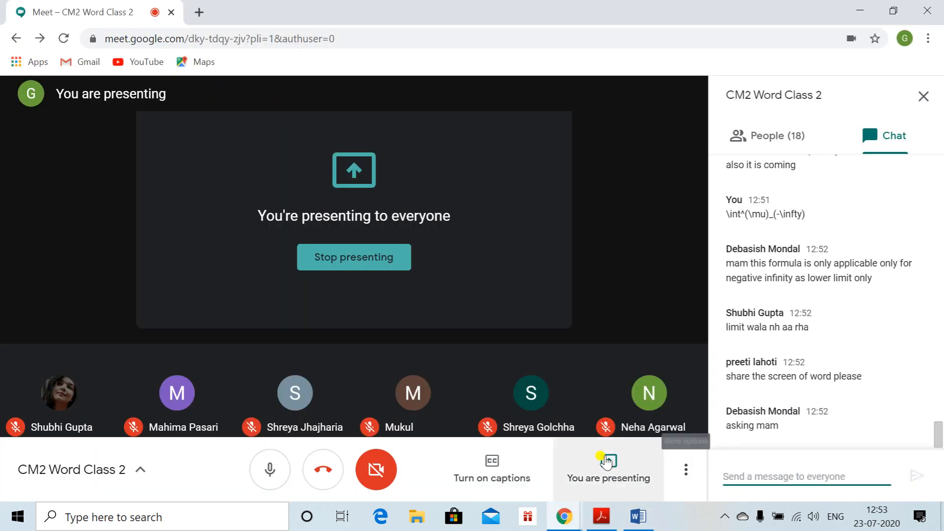
key("alt+Tab")
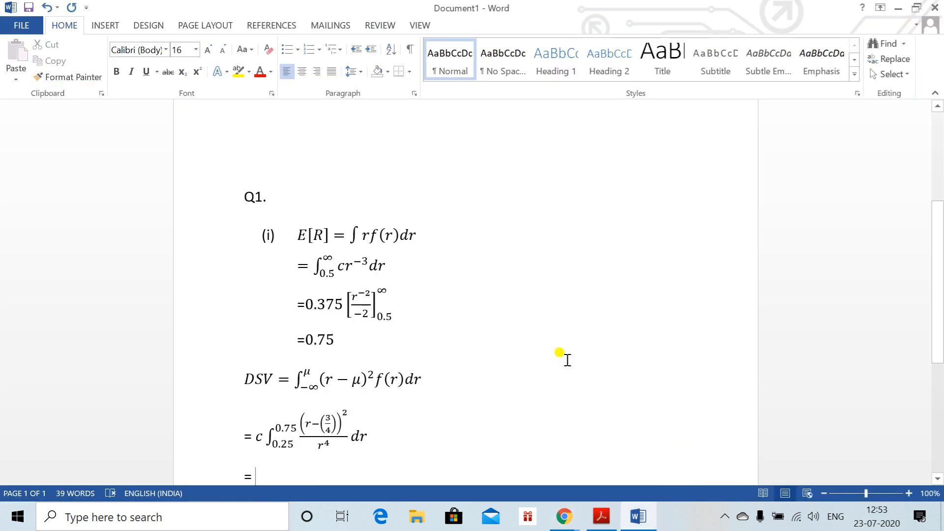
Switch to Google Meet, stop the current presentation, and present the entire screen again.
key("alt+Tab")
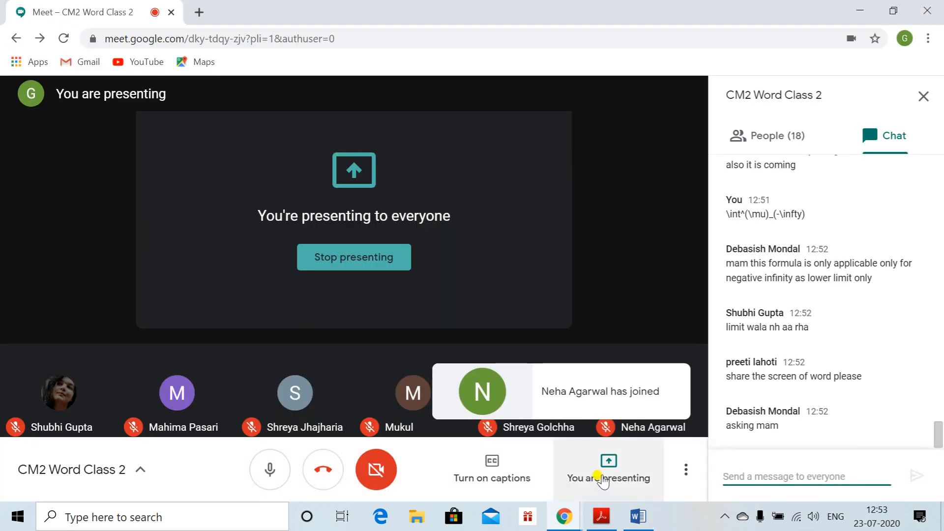
left_click(597, 477)
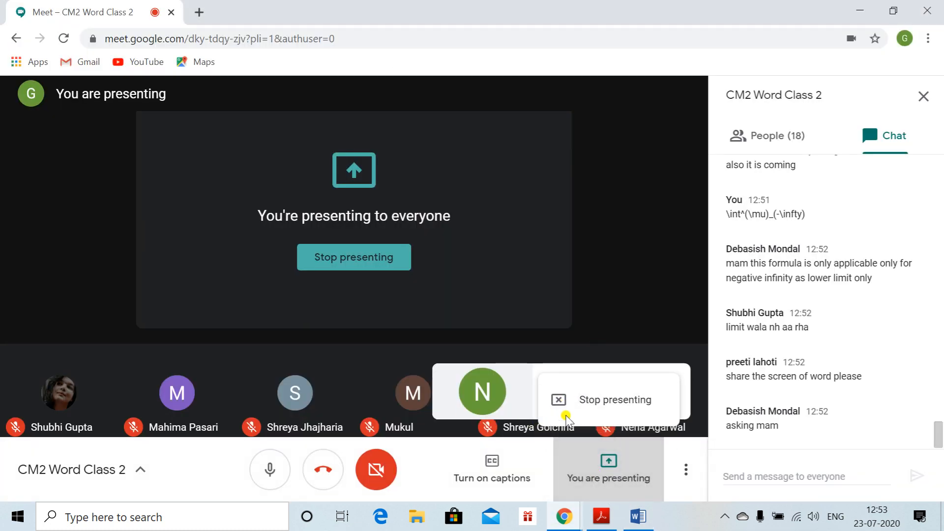
left_click(568, 406)
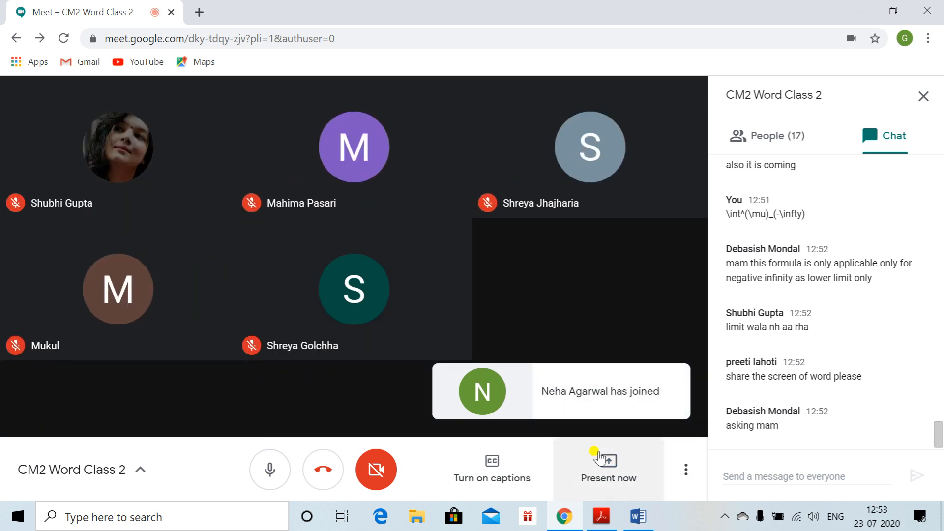
left_click(607, 465)
left_click(588, 344)
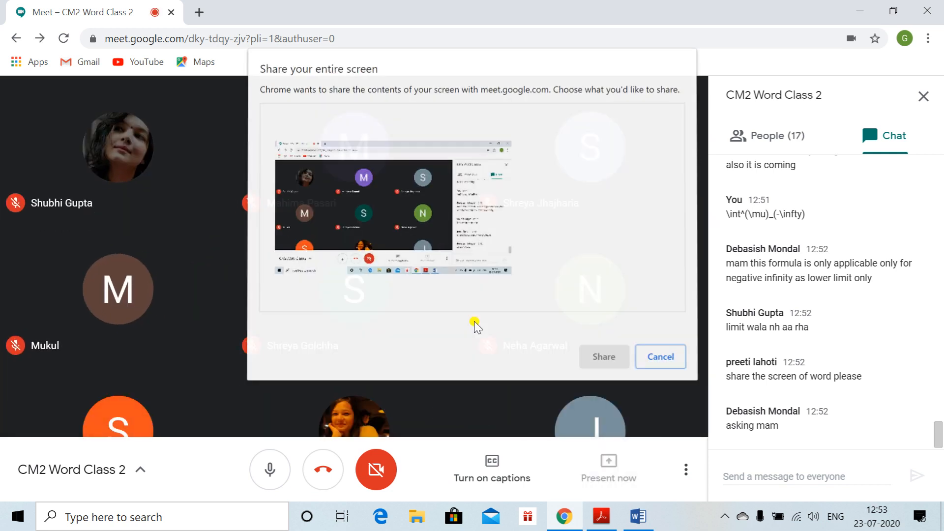
left_click(426, 252)
left_click(601, 356)
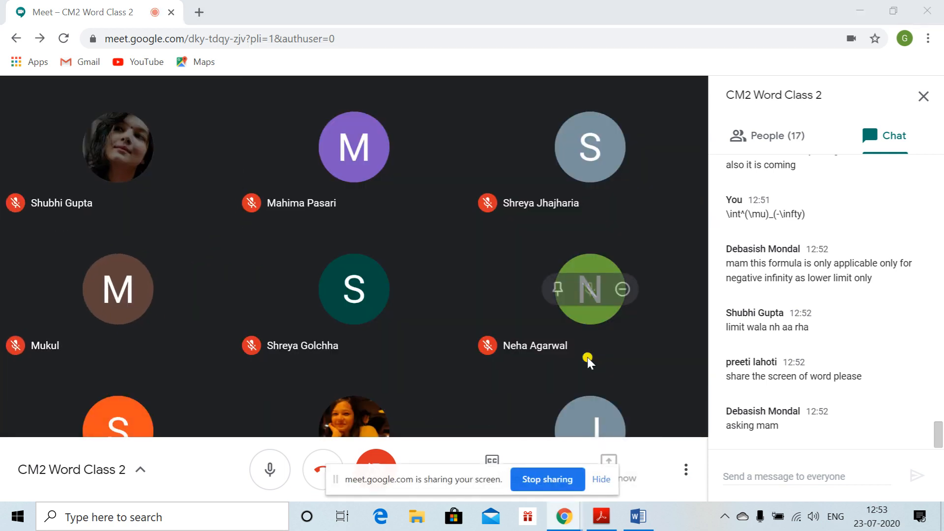
Switch back to Word and hide the screen-sharing notice covering the DSV working.
key("alt+Tab")
key("alt+Tab")
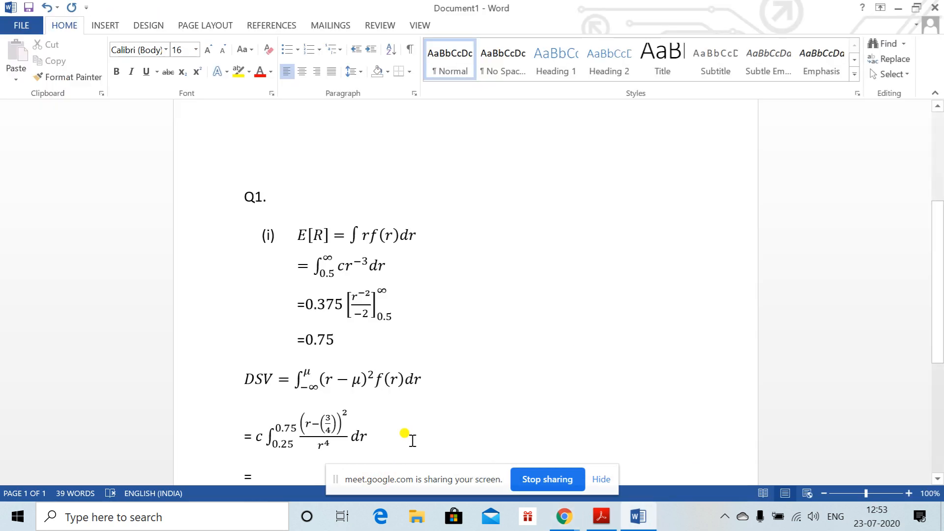
left_click_drag(938, 238, 938, 323)
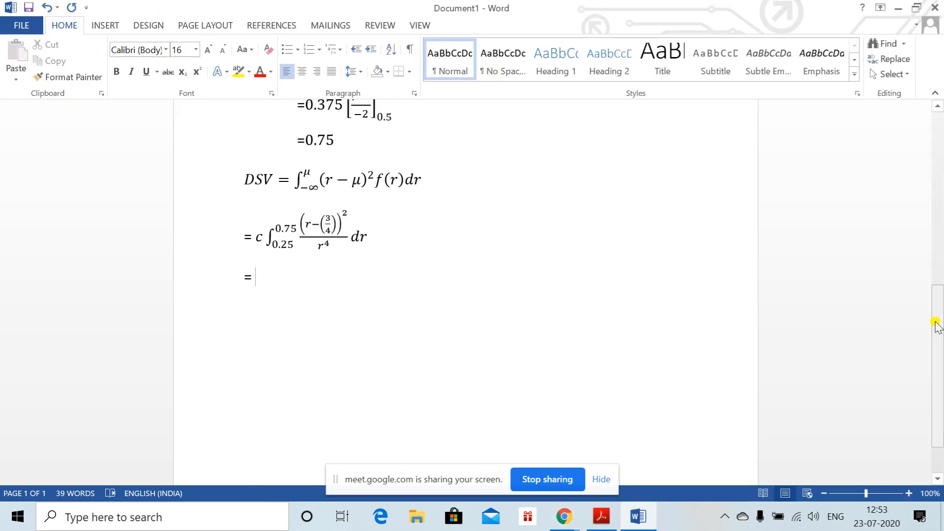
left_click(601, 486)
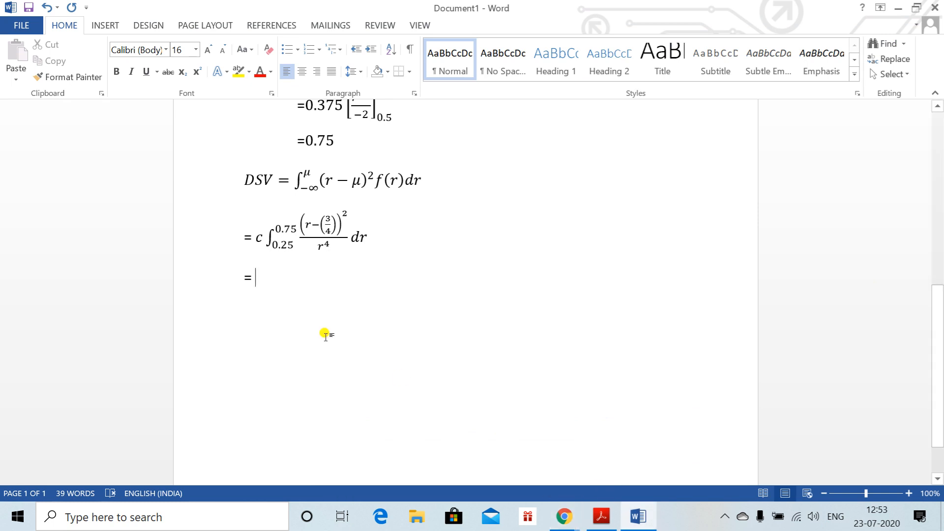
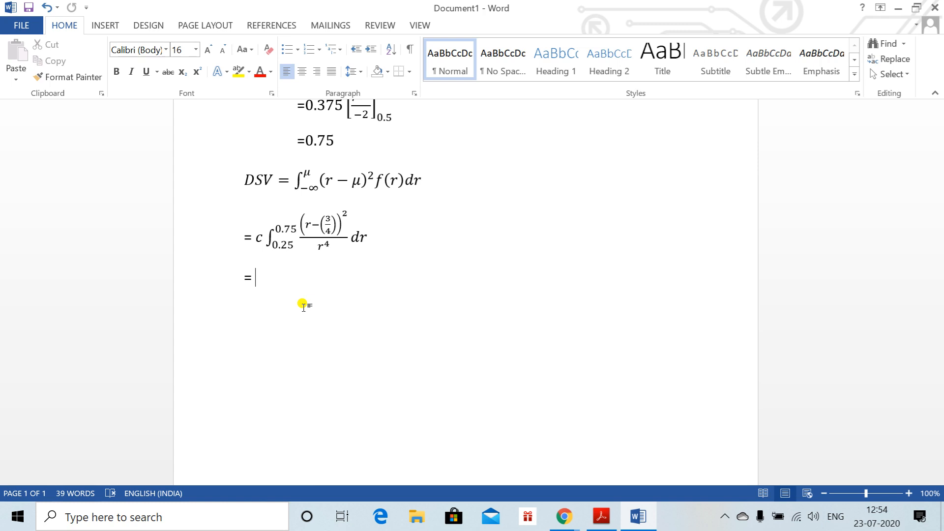
Review the class's latest Google Meet chat questions against the DSV integral in Word, hiding the screen-sharing notice.
key("alt+Tab")
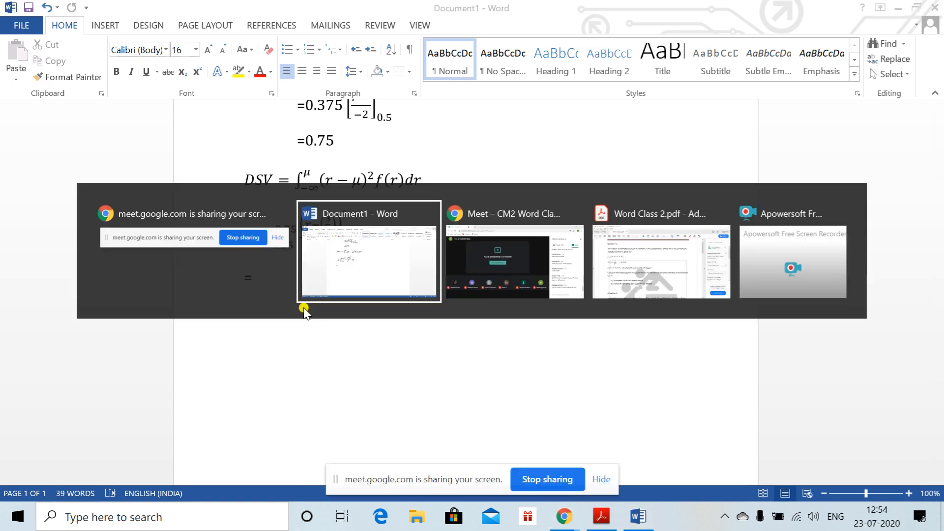
key("Tab")
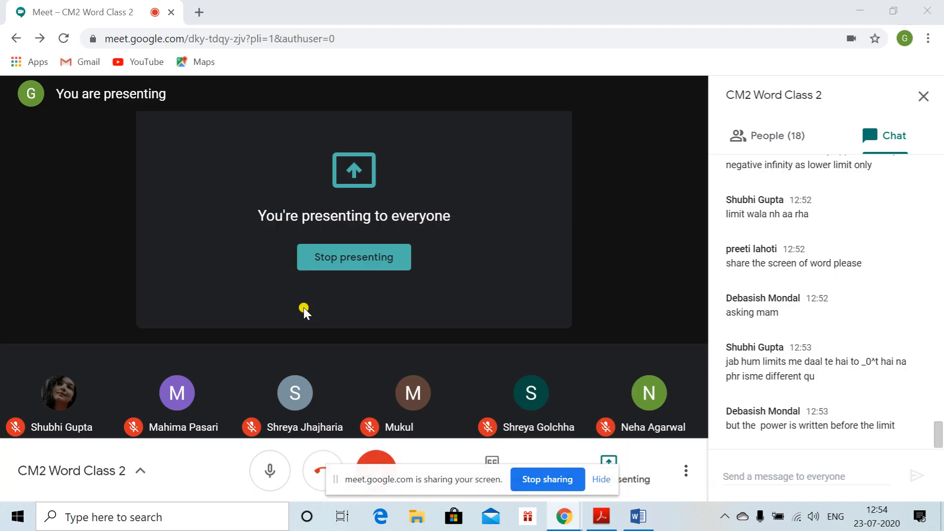
key("alt+Tab")
key("Tab")
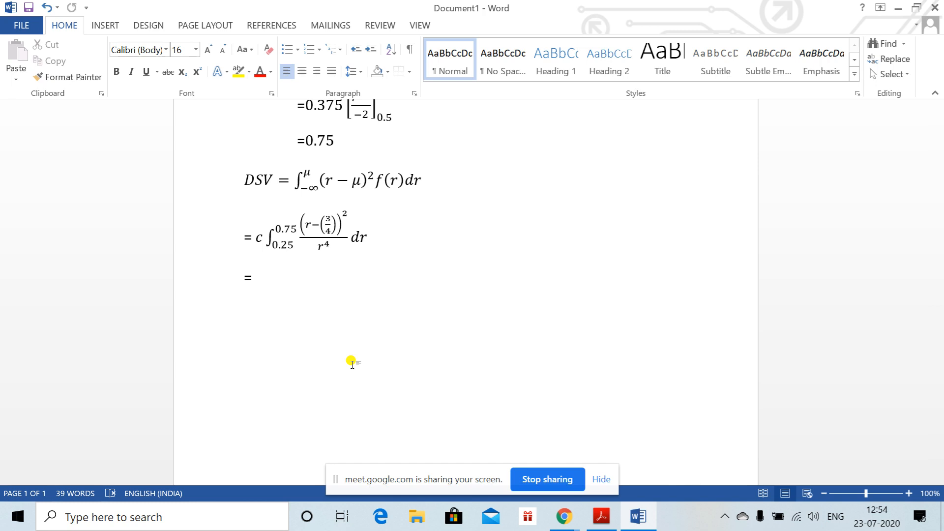
left_click(603, 479)
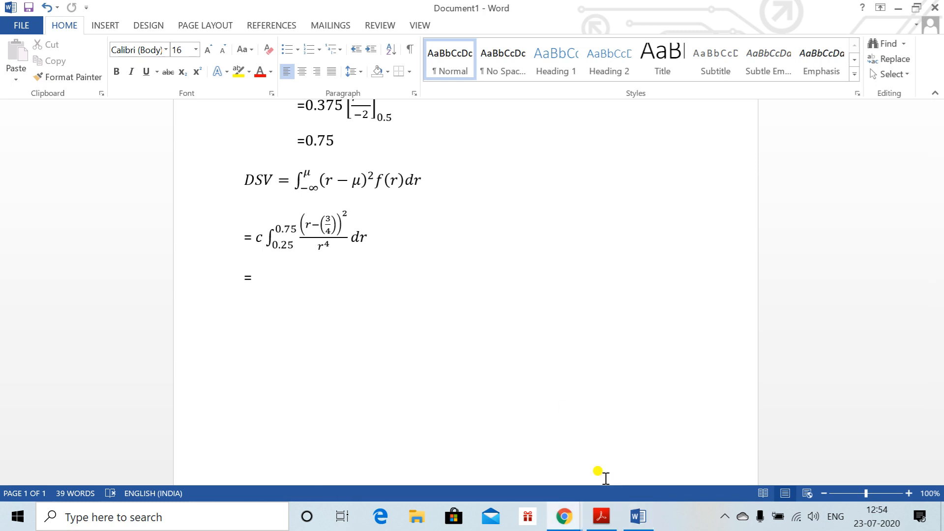
key("alt+Tab")
key("Tab")
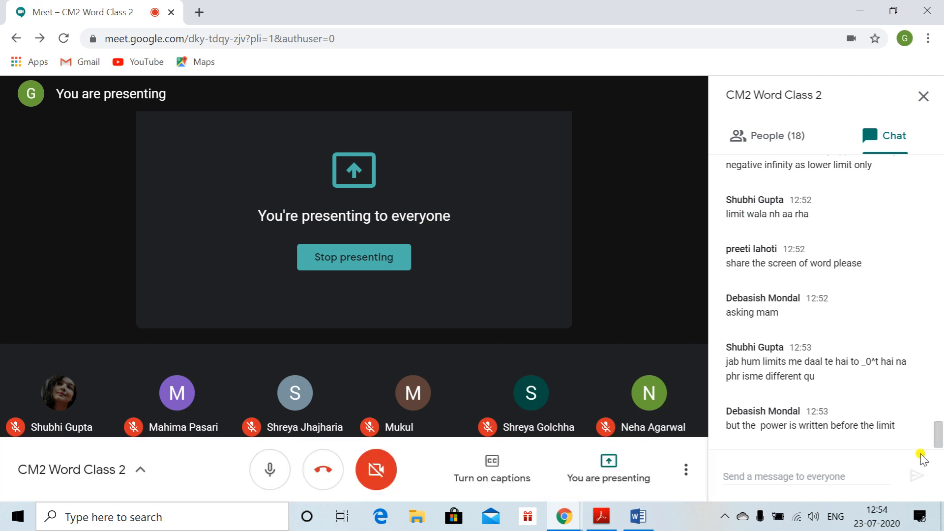
Switch to Word and try entering the \int code as plain text after the last equals sign, clearing each attempt.
key("alt+Tab")
type("\\")
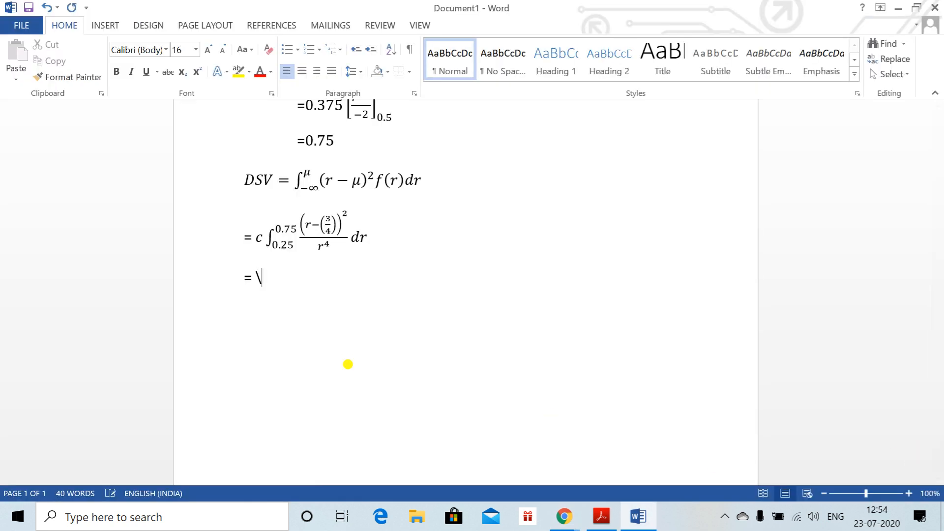
key("BackSpace")
type("\\")
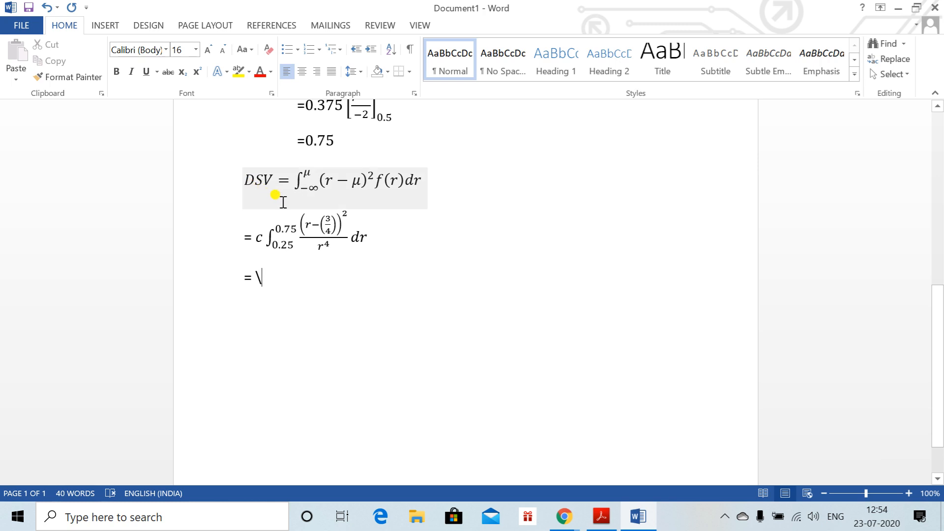
type("int")
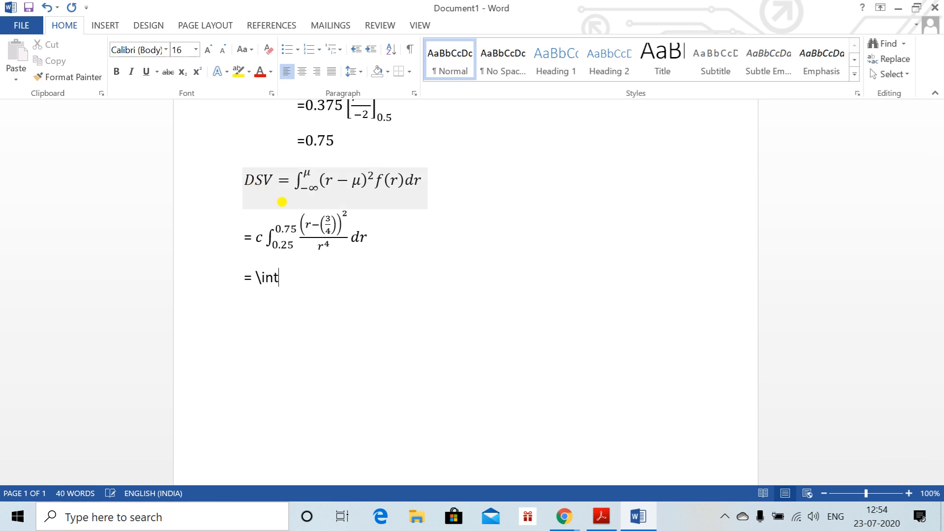
key("BackSpace")
key("BackSpace")
key("BackSpace")
key("BackSpace")
Try \int in a new equation after the last equals sign to produce an integral sign, and delete it.
key("alt+equal")
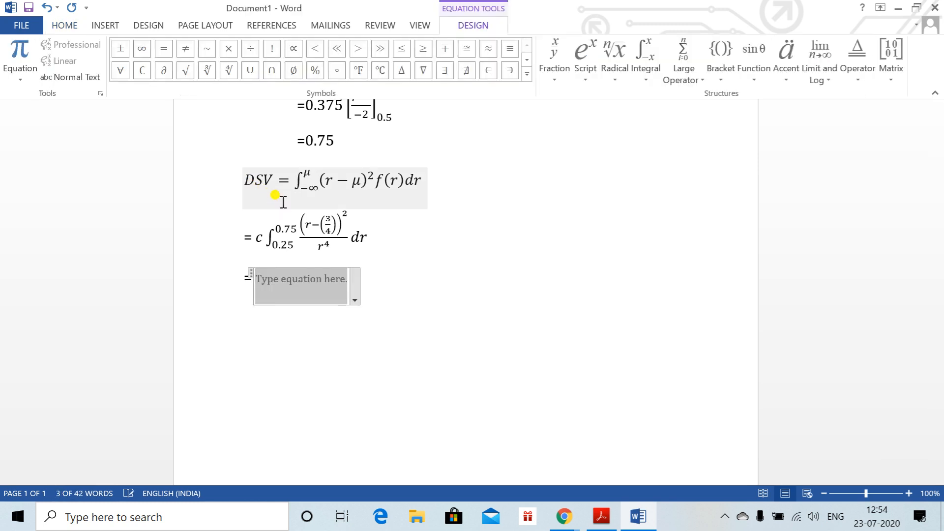
type("\\int")
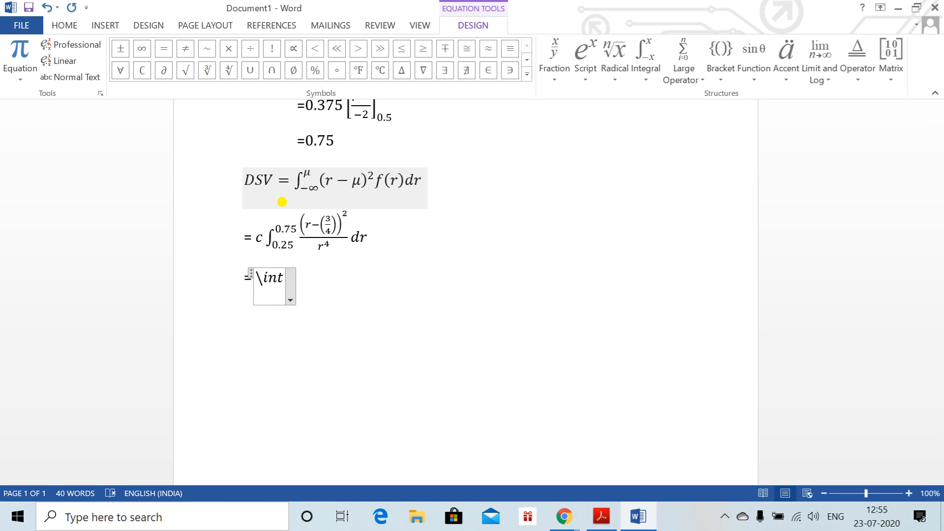
key("space")
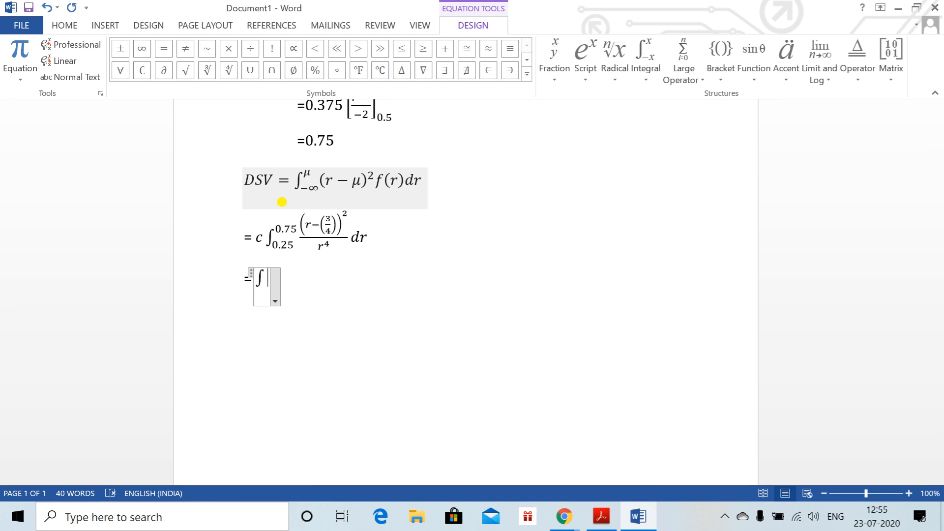
key("BackSpace")
key("BackSpace")
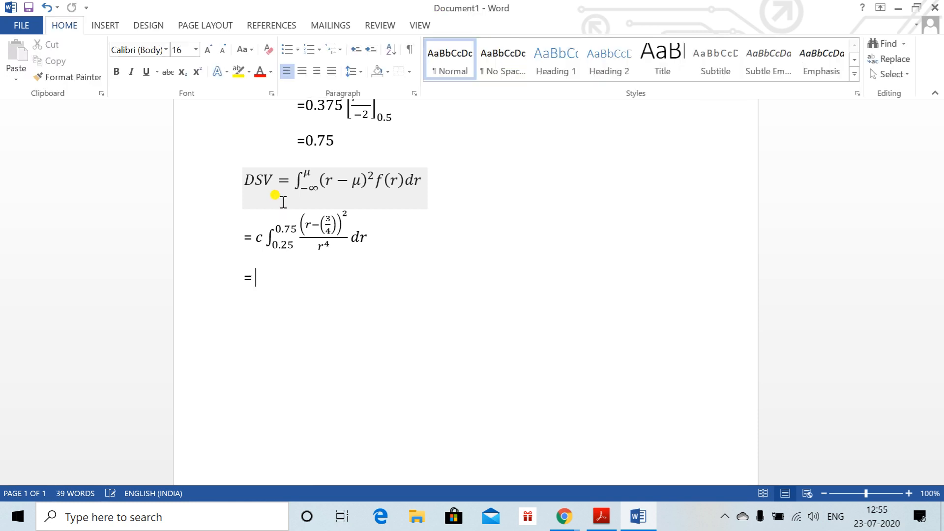
Re-enter the integral sign with μ as its upper limit first, and start a bracketed negative lower limit.
key("ctrl+z")
type("\\i")
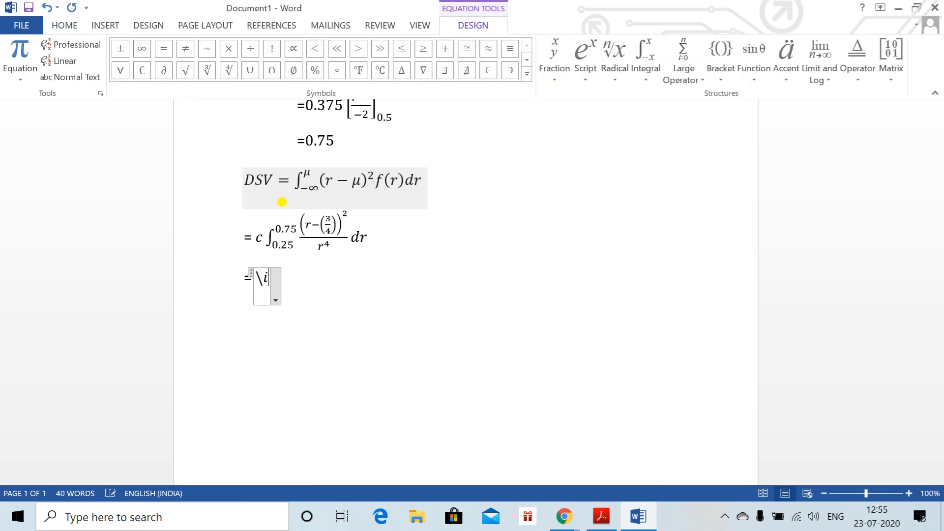
type("nt ^")
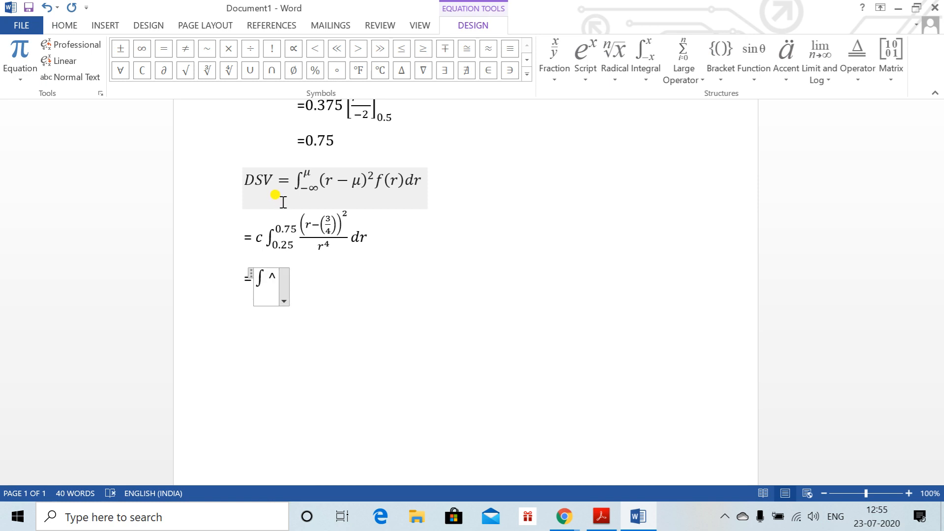
type("(\\mu")
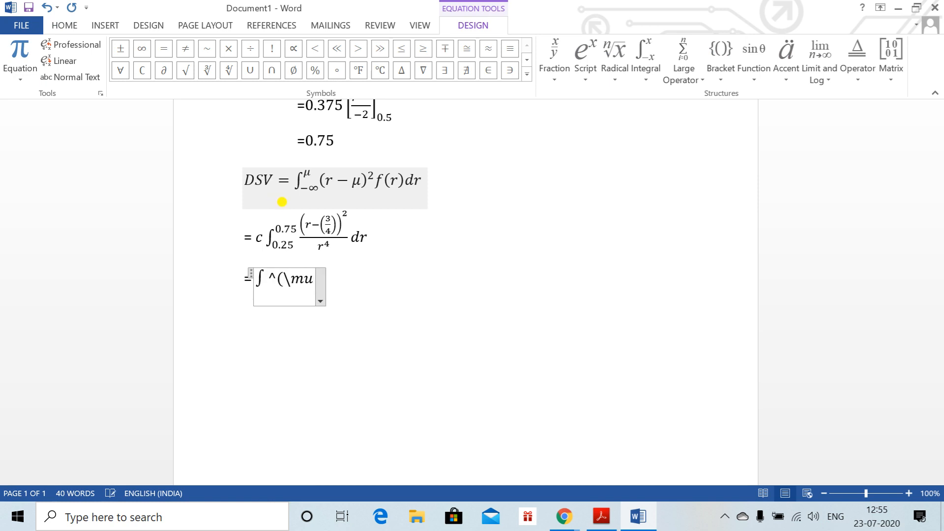
key("BackSpace")
key("BackSpace")
key("BackSpace")
key("BackSpace")
type("\\m")
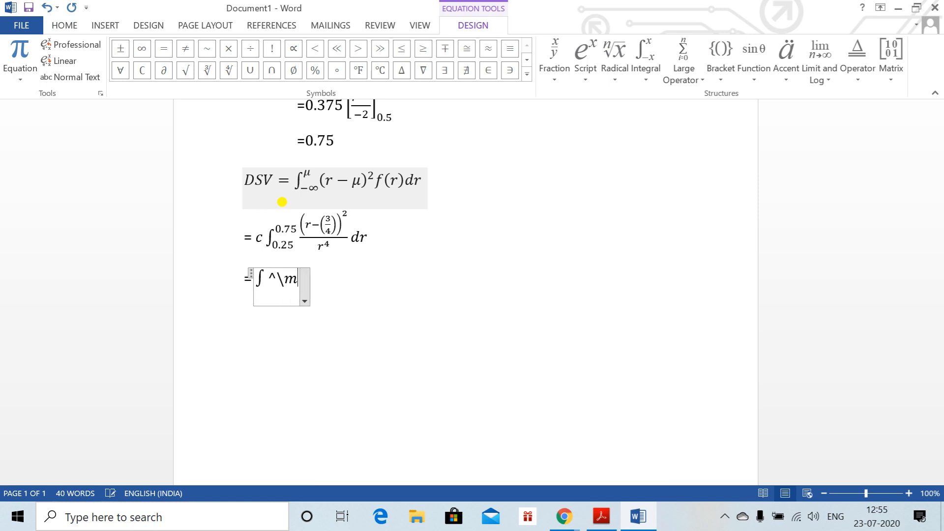
type("u _(-")
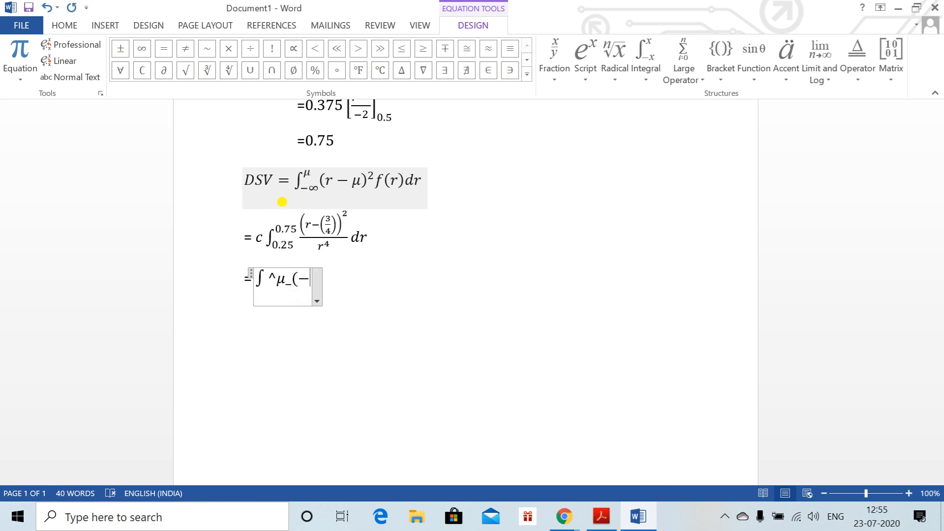
Complete the integral's lower limit as −∞ and build it into professional format with upper limit μ.
type("\\infty")
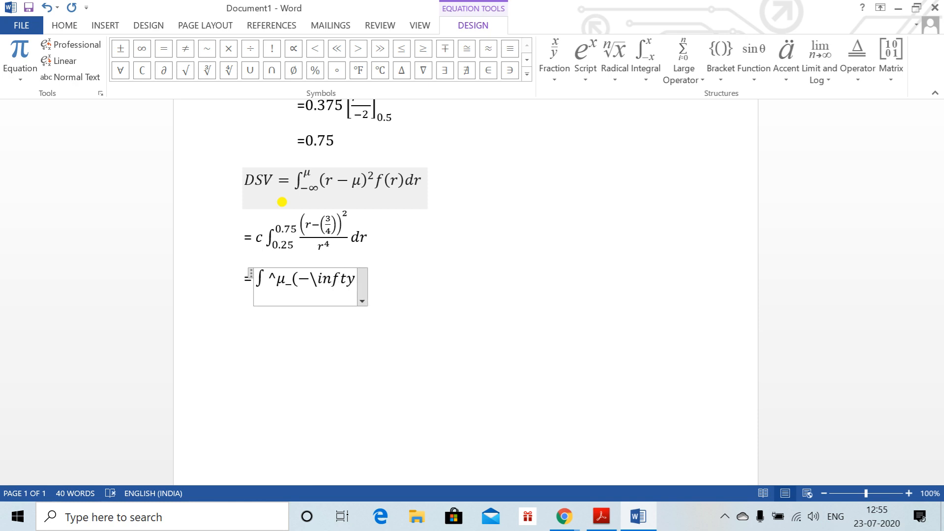
key("BackSpace")
key("BackSpace")
key("BackSpace")
key("BackSpace")
key("BackSpace")
key("BackSpace")
type("∞)")
key("space")
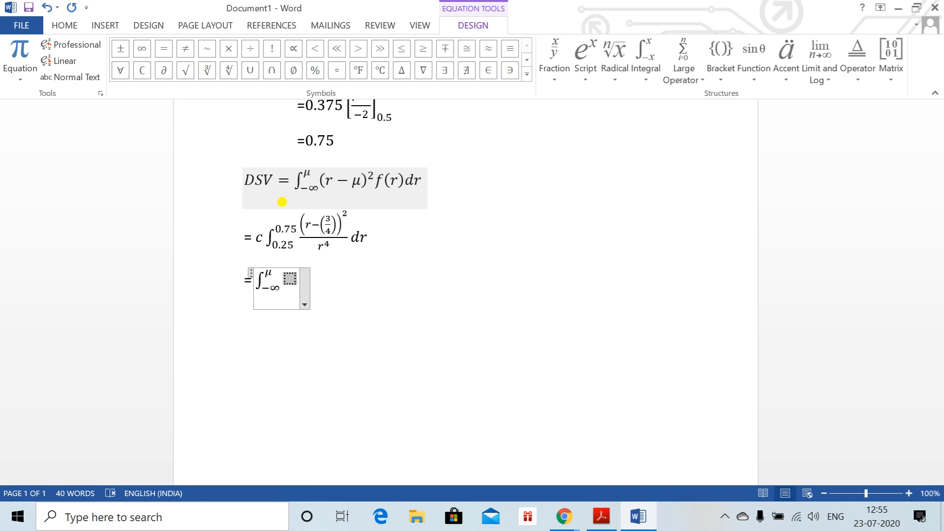
Undo the built integral and remove both limits, leaving only the integral sign in the equation.
key("ctrl+z")
key("ctrl+z")
key("ctrl+z")
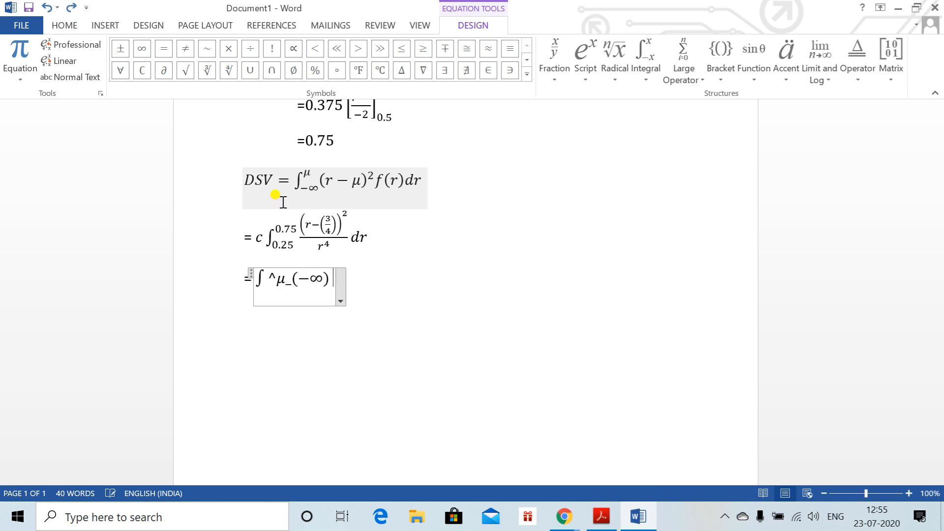
key("ctrl+z")
key("ctrl+z")
key("ctrl+z")
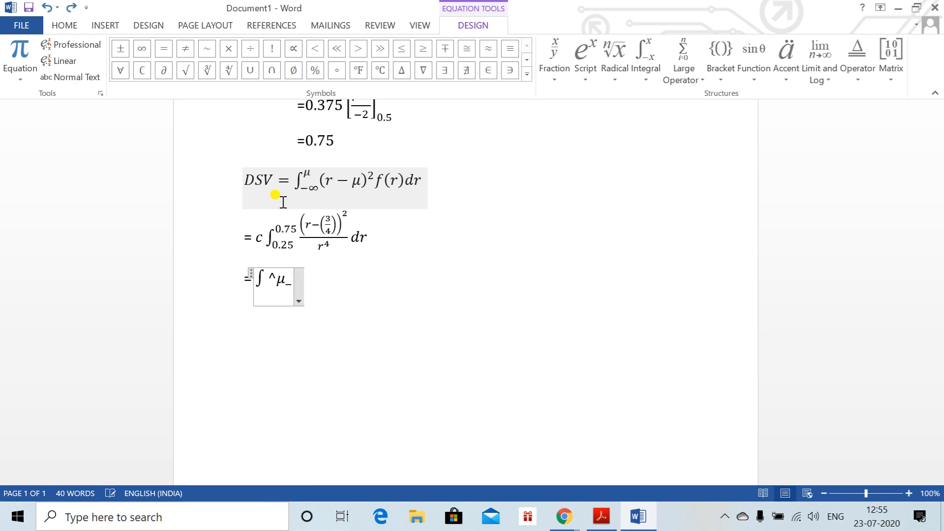
key("BackSpace")
key("BackSpace")
key("BackSpace")
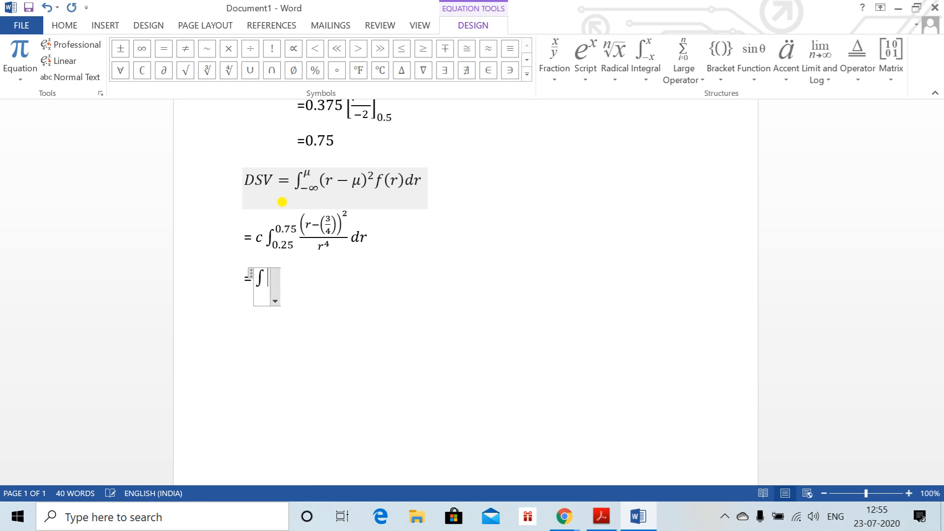
key("BackSpace")
Give the integral sign its lower limit −∞ first, followed by its upper limit μ, and build it up.
type("_(")
type("-\\inf")
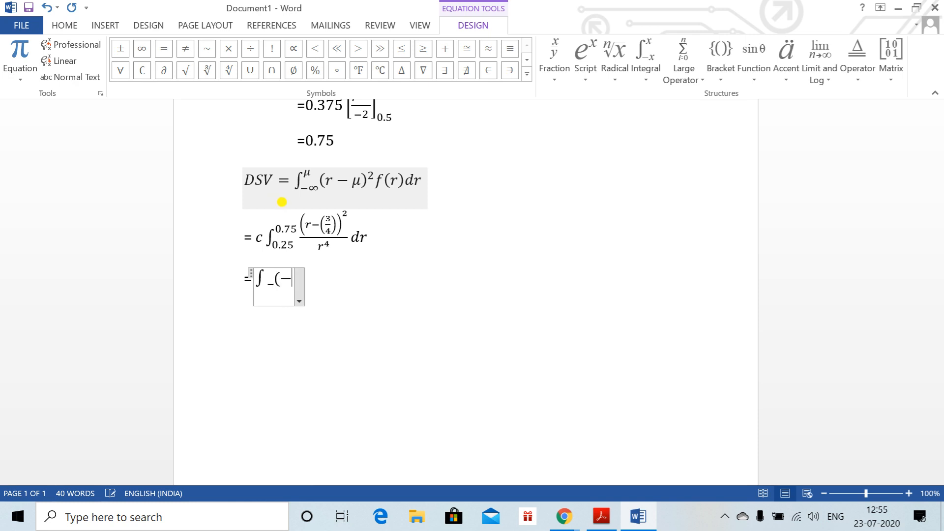
type("ty )")
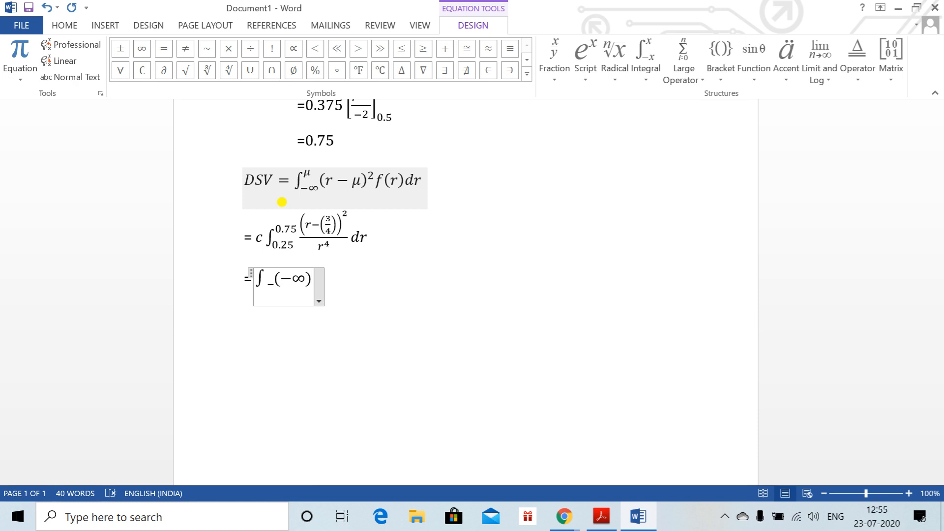
type("^\\mu")
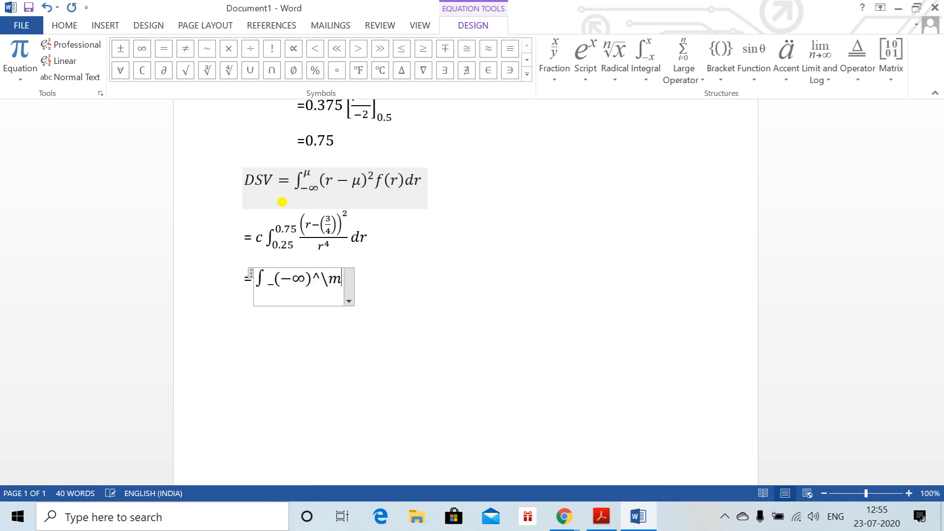
key("space")
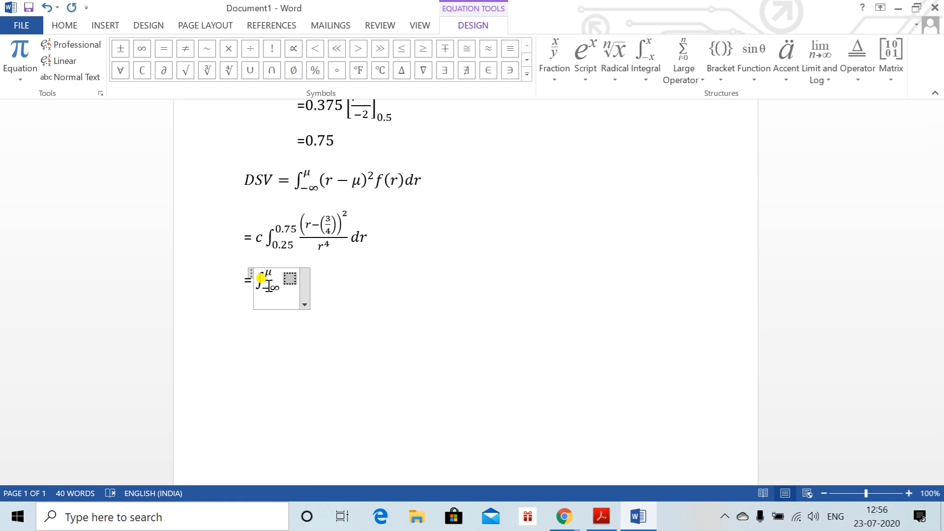
Switch to Google Meet to read the newest chat messages, and return to the integral in Word.
key("alt+Tab")
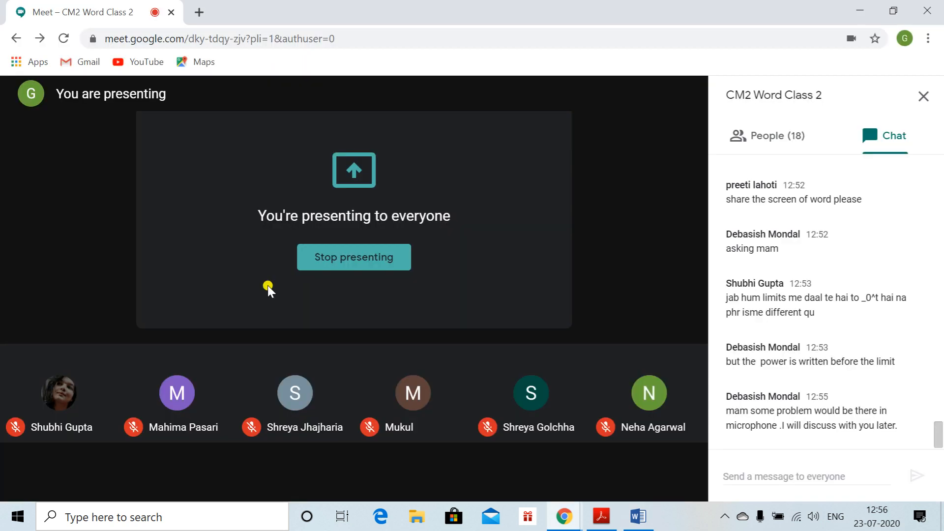
key("alt+Tab")
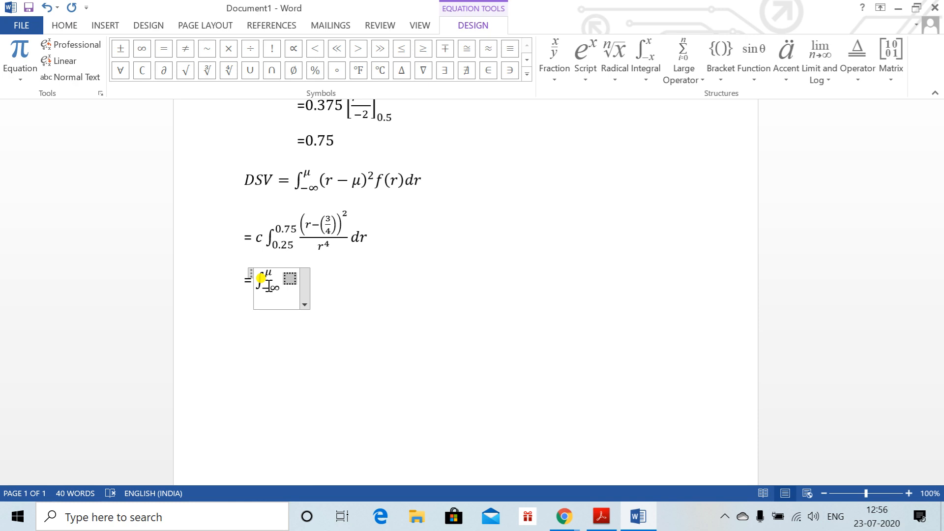
Replace the sample integral with a new equation beginning 3/8 [−1/r + 3/(4r^2), using built-up fractions.
key("BackSpace")
key("BackSpace")
key("alt+equal")
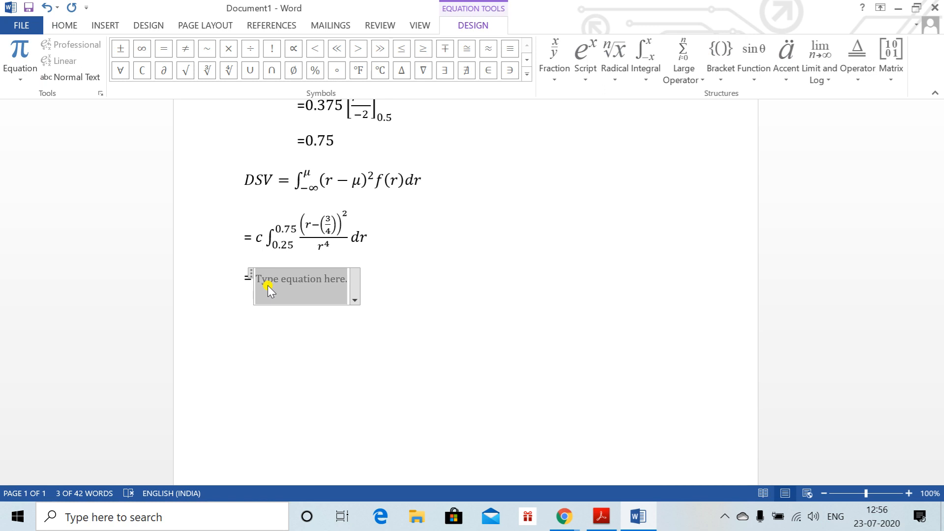
type("3/8")
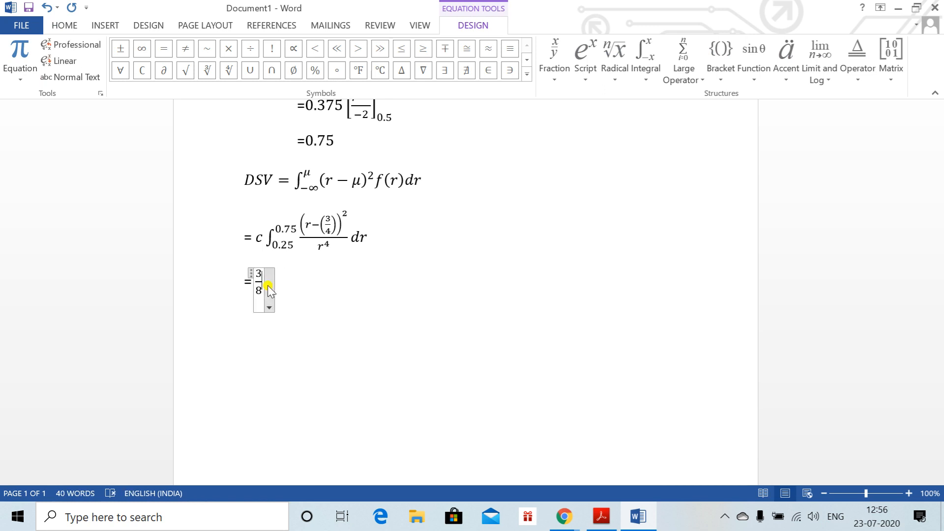
type("[-1/r +")
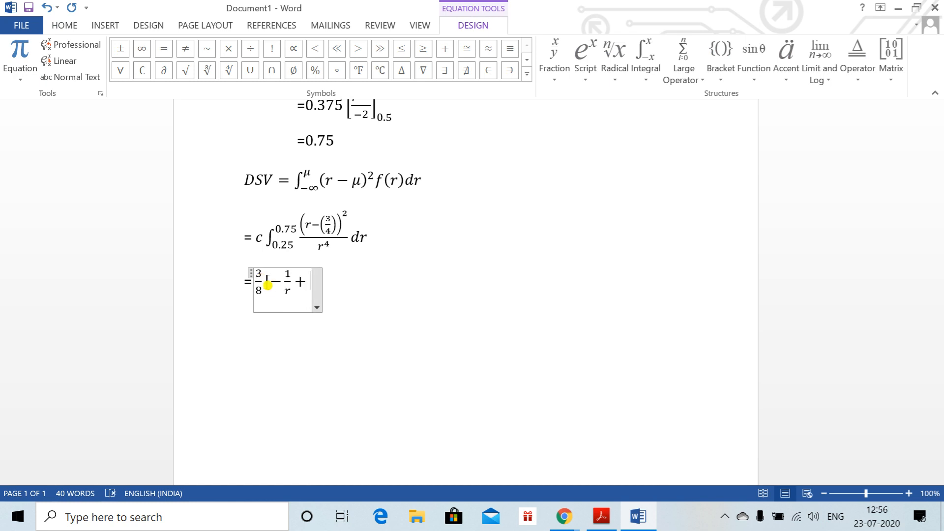
type("3/4")
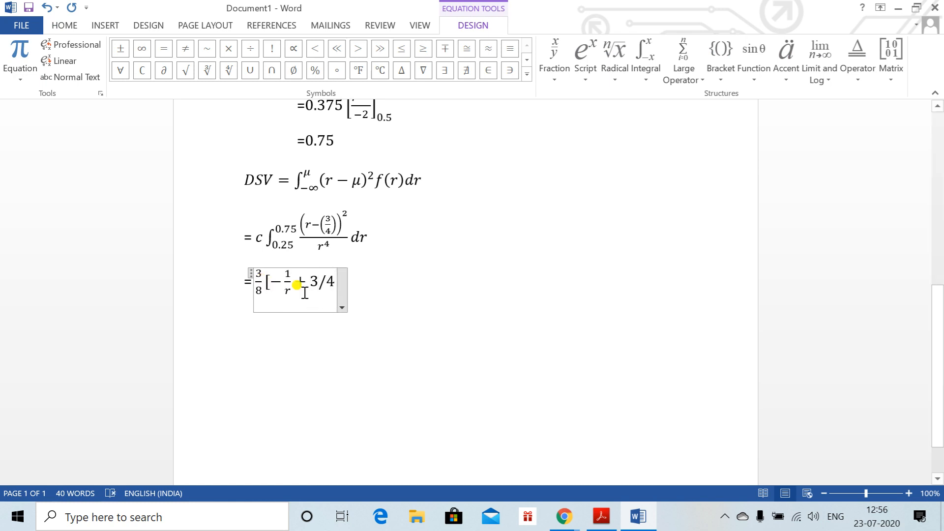
key("BackSpace")
type("(")
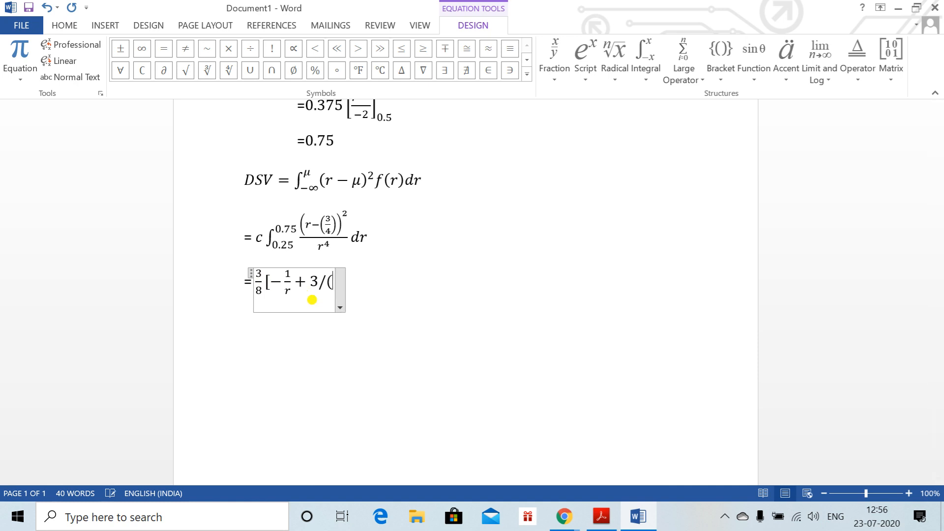
type("4r^2) ")
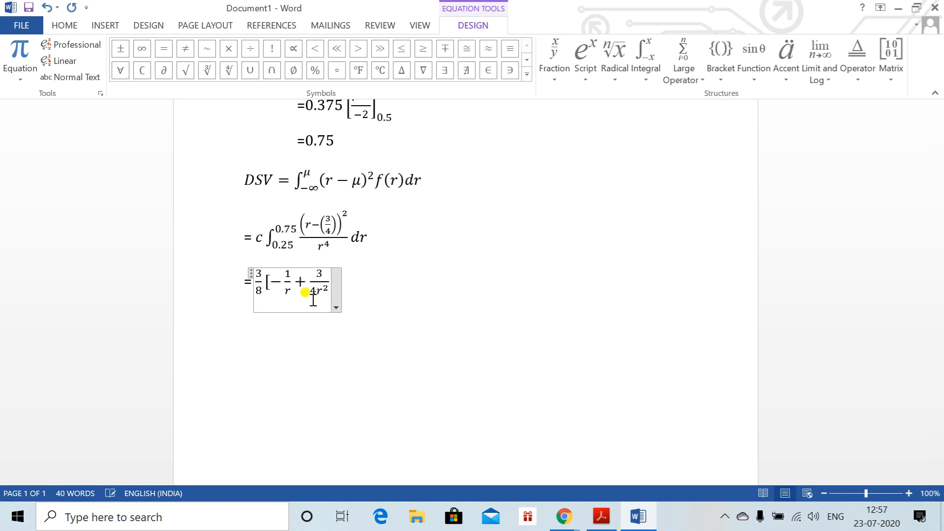
Extend the equation with −3/(16r^3), close the square bracket, and add limits 0.25 (lower) and 0.75 (upper).
type("-3/(1")
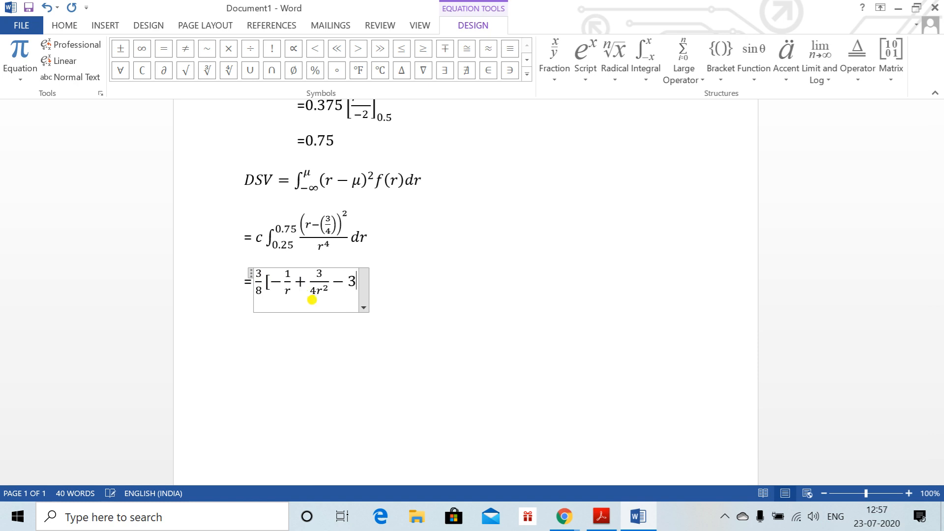
type("6")
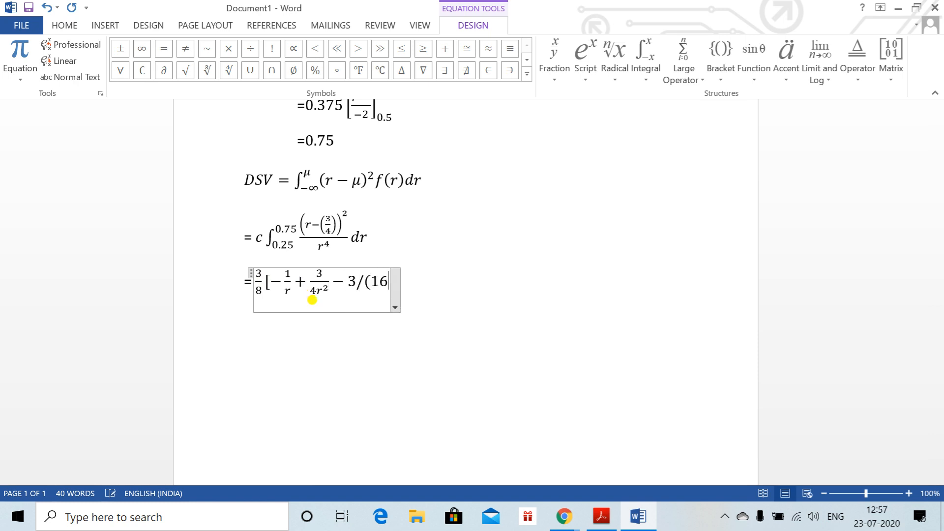
type("r^3) ")
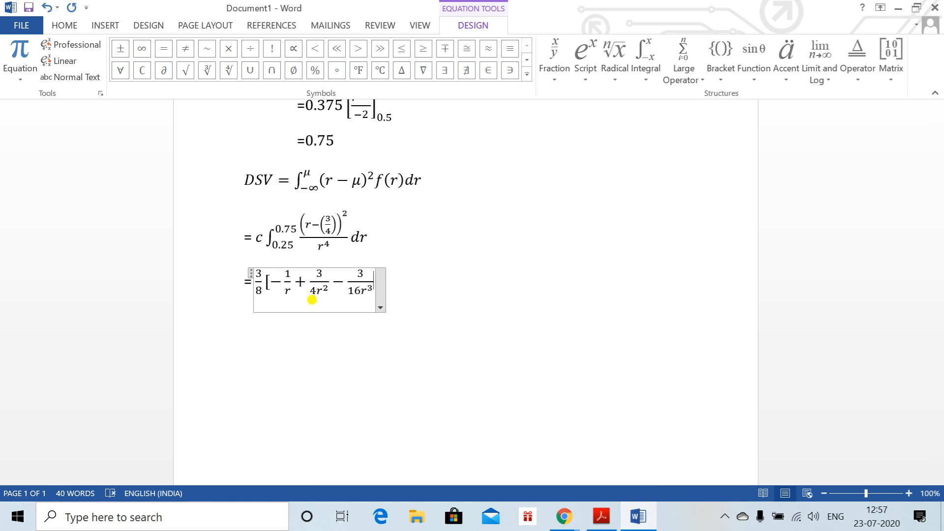
type("]_0")
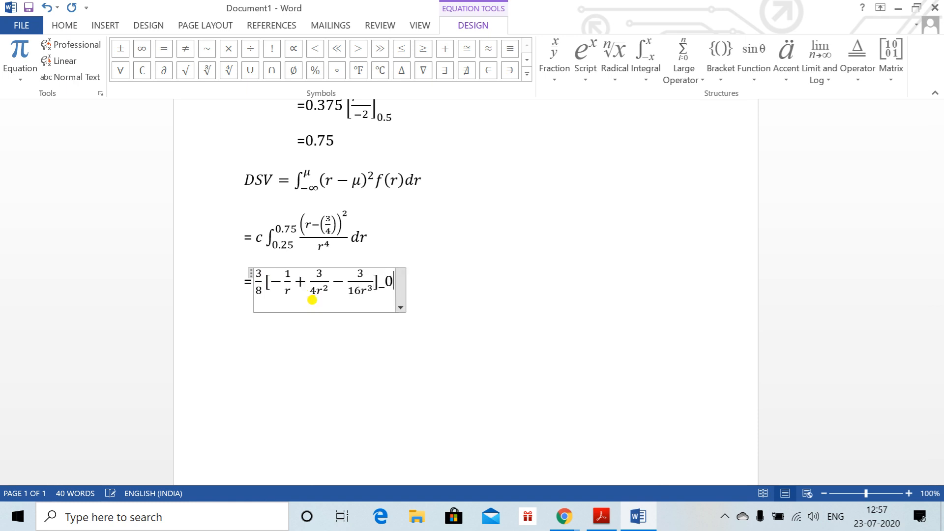
type(".25^0")
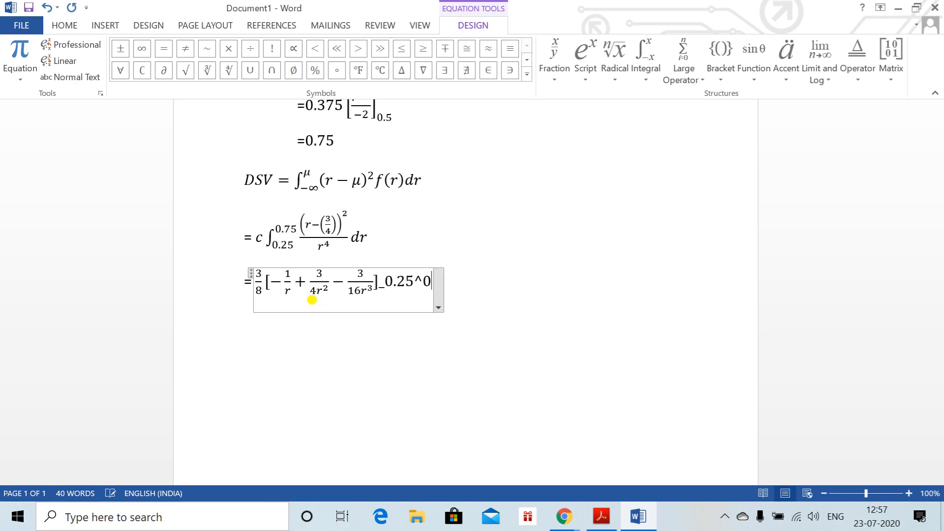
type(".75")
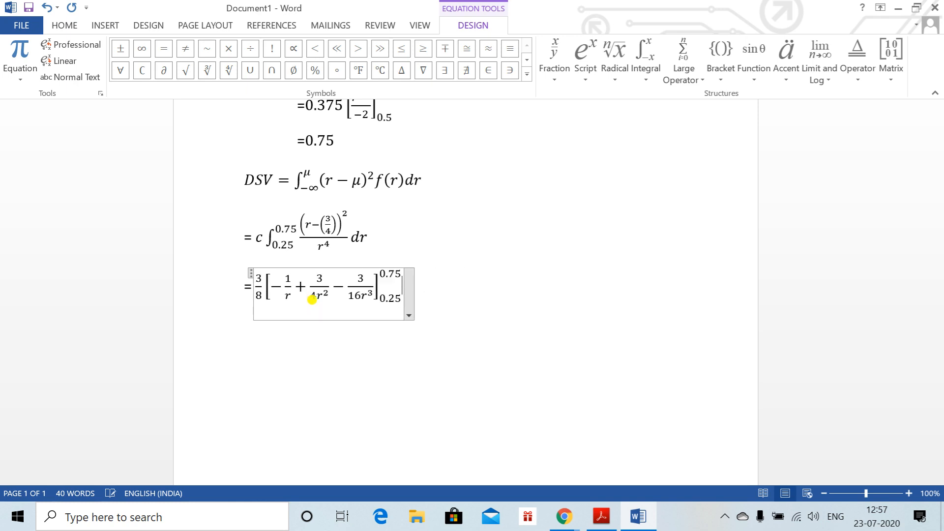
Add the final result line "= 1/48" below the bracketed DSV expression and start a new paragraph.
key("Return")
type("= ")
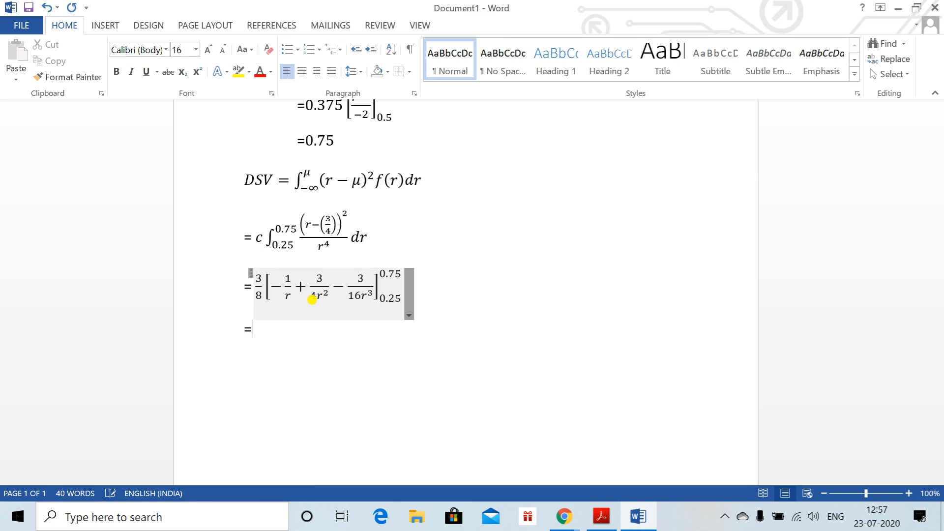
type("1/48")
key("Return")
Switch to Google Meet to check the class's chat replies, and return to the Word document.
key("alt+Tab")
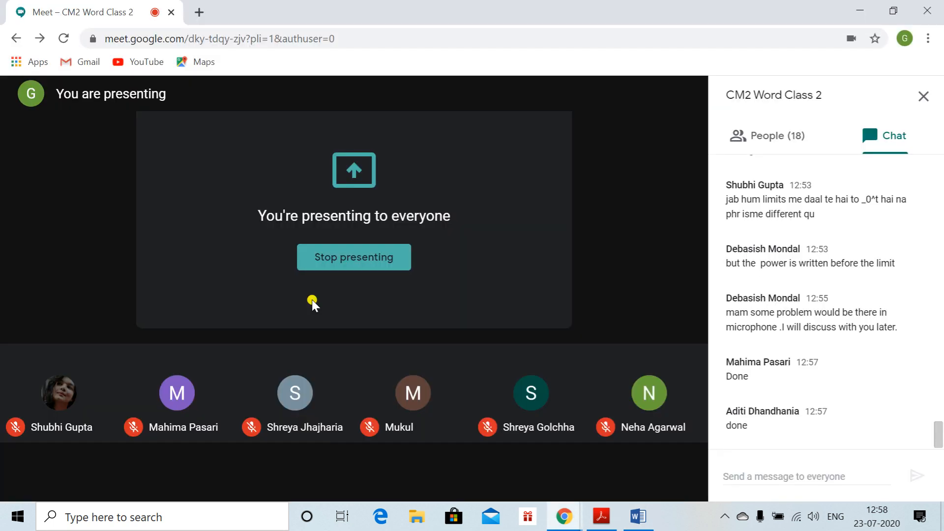
key("alt+Tab")
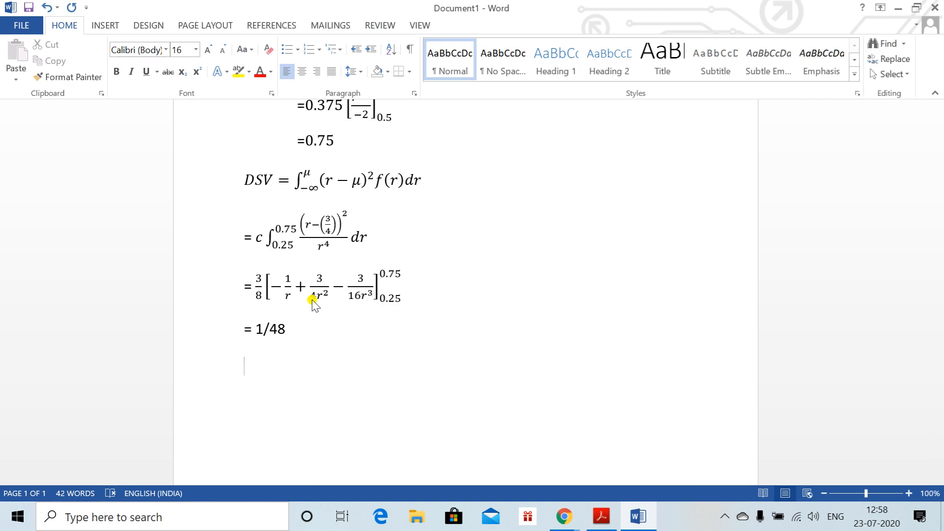
key("alt+Tab")
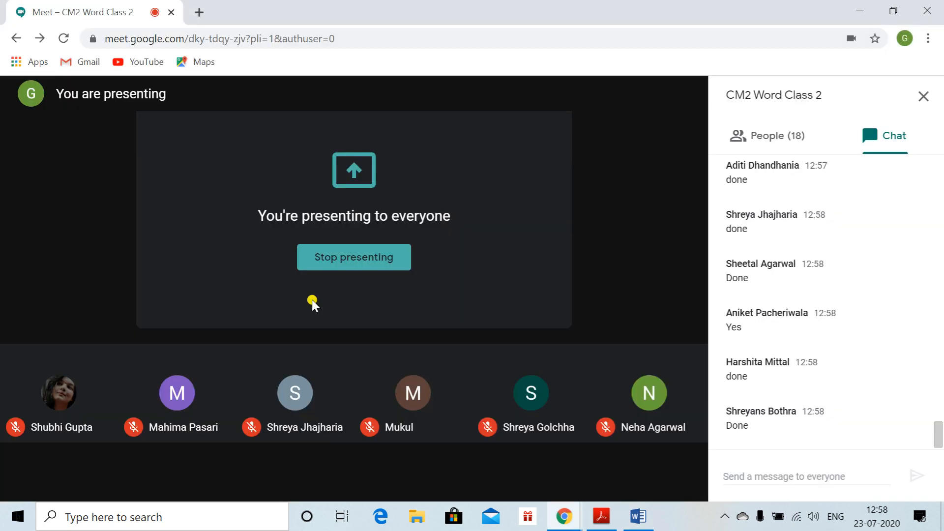
key("alt+Tab")
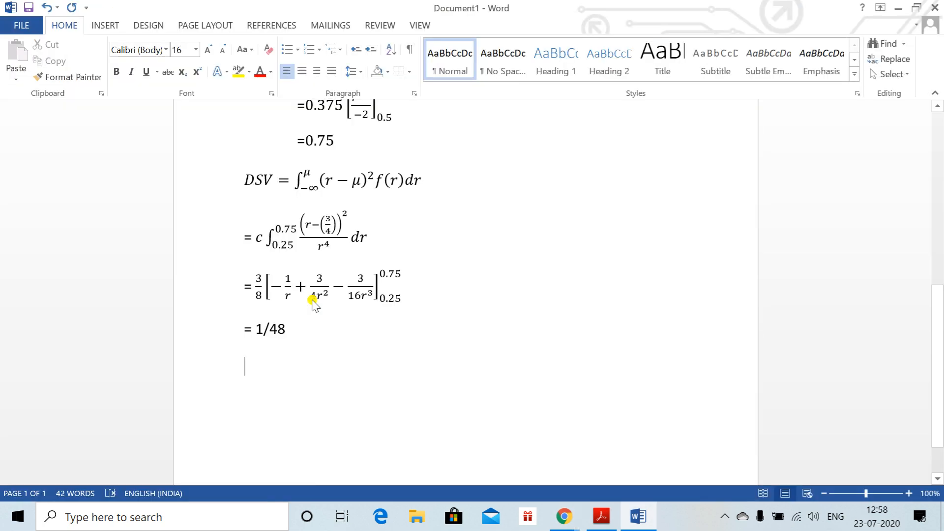
Add the numbered heading "(ii) Value at Risk" and an unnumbered indented line beneath it.
type("(ii")
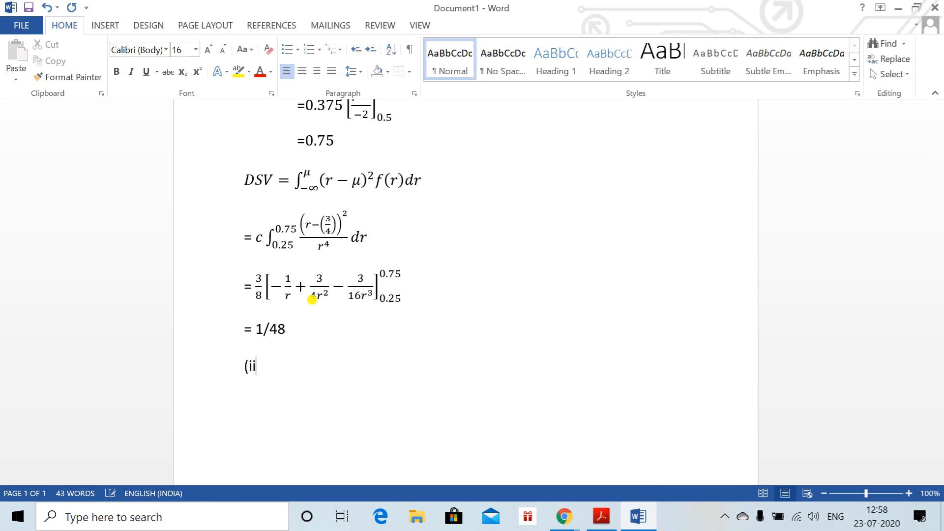
type(") Value at Risk")
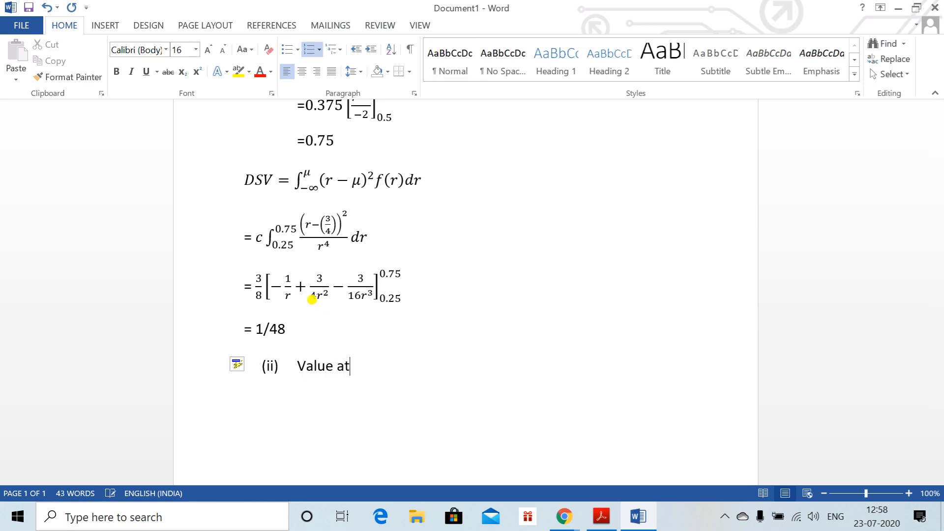
key("Return")
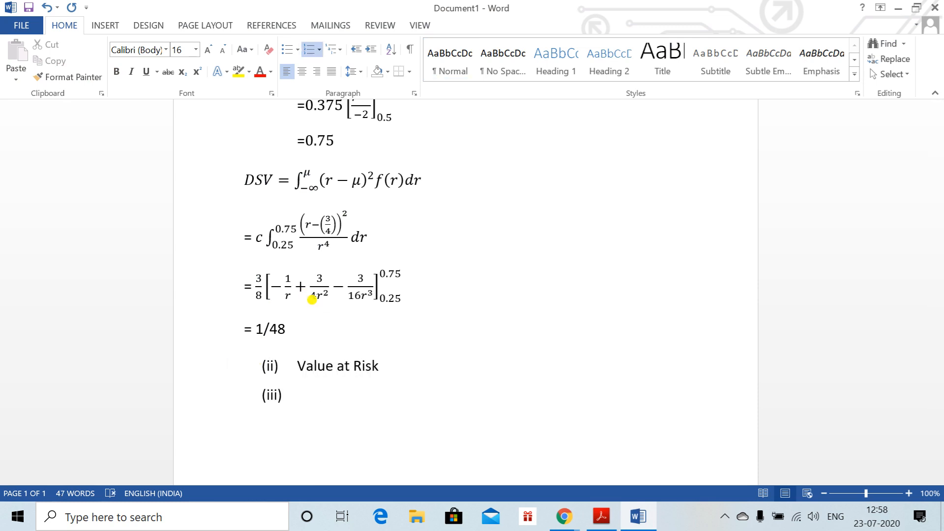
key("BackSpace")
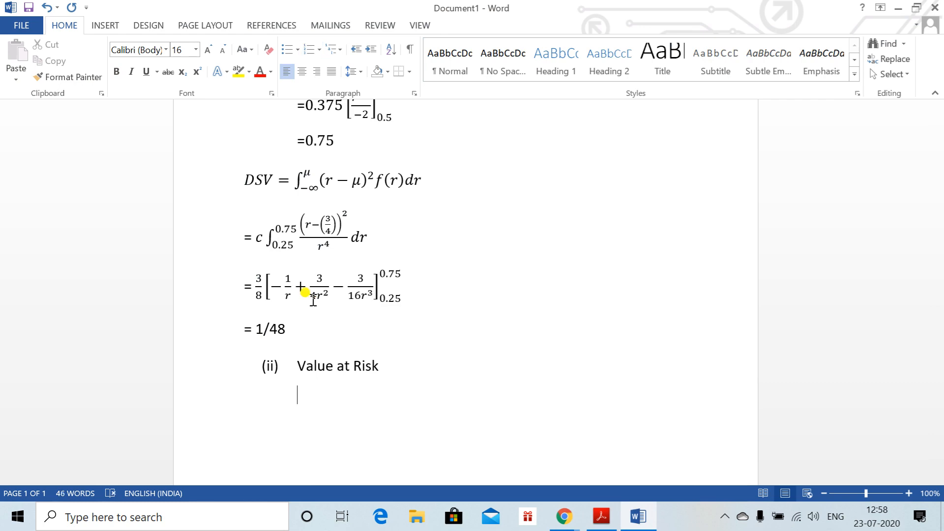
Switch to Word Class 2.pdf to read part (b) of Question 1, and return to the Word document.
key("alt+Tab")
key("alt+Tab")
key("alt+Tab")
key("alt+Tab")
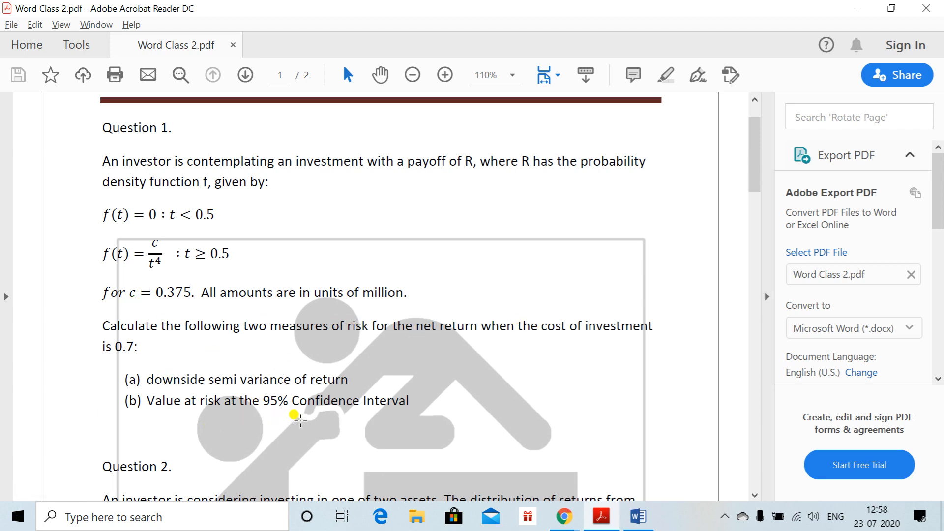
key("alt+Tab")
key("Tab")
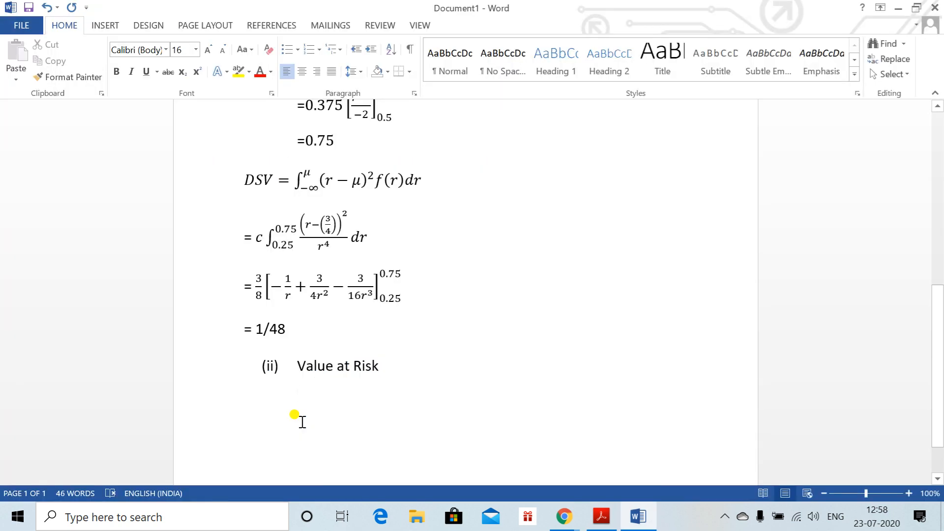
Insert the equation P[R < x] = 0.05 under the Value at Risk heading, aligned with the heading text.
key("alt")
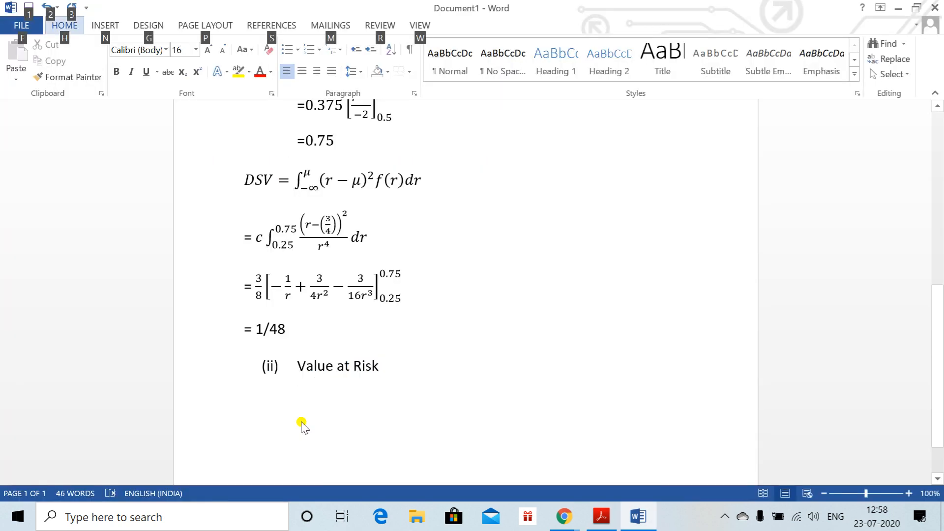
key("alt+equal")
type("P")
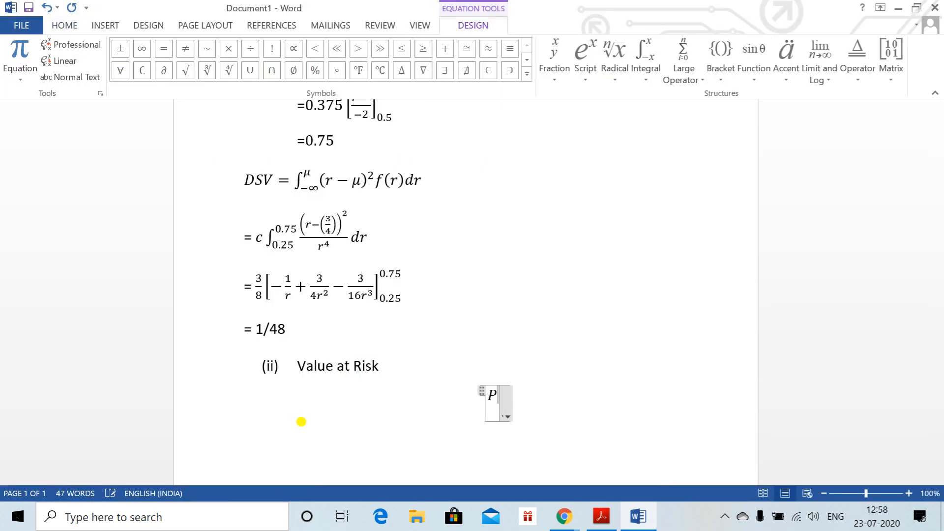
type("[R ")
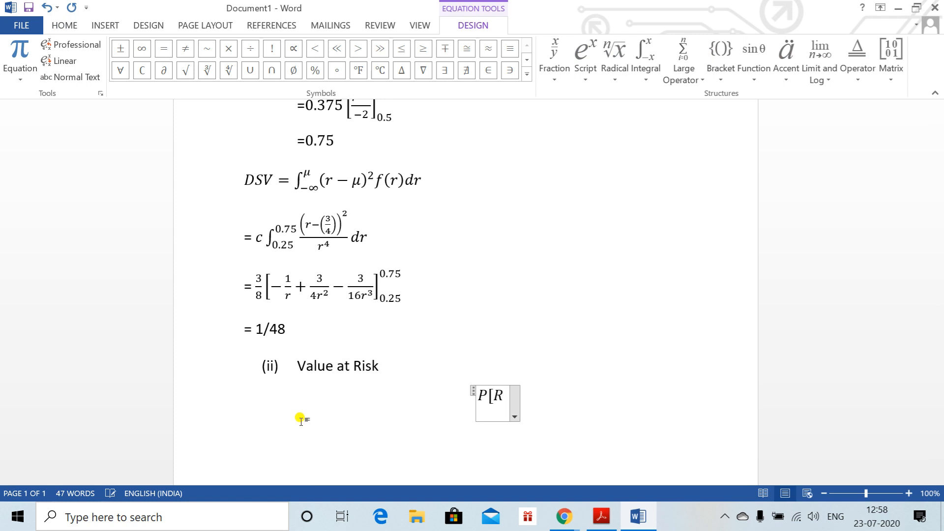
type("< x] ")
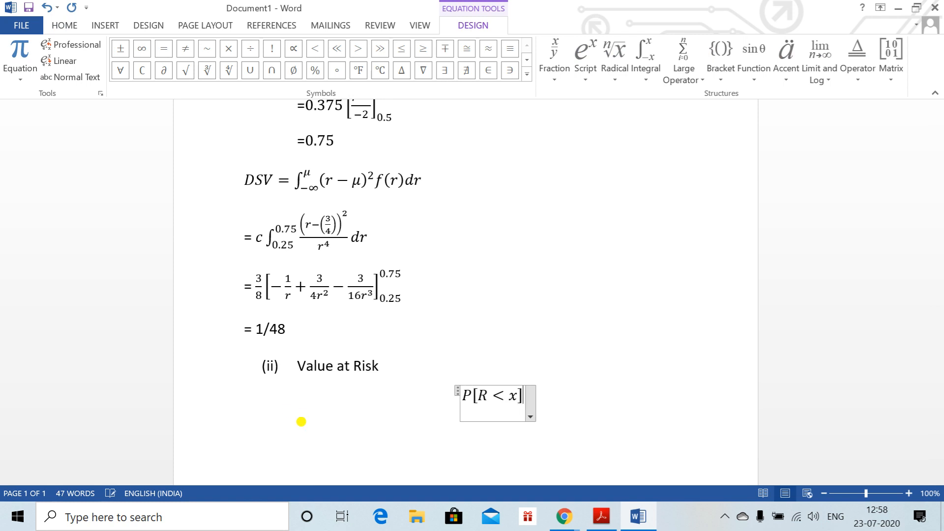
type("= 0.")
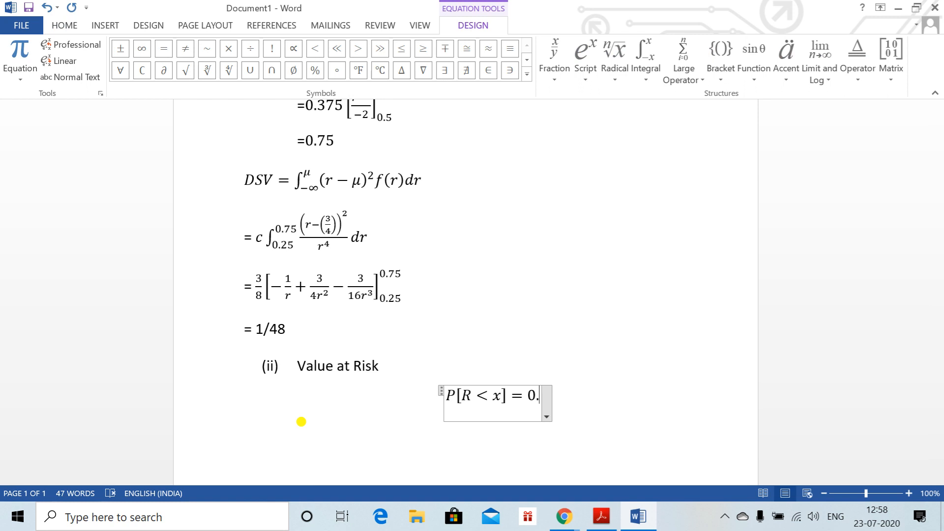
type("05")
left_click(301, 422)
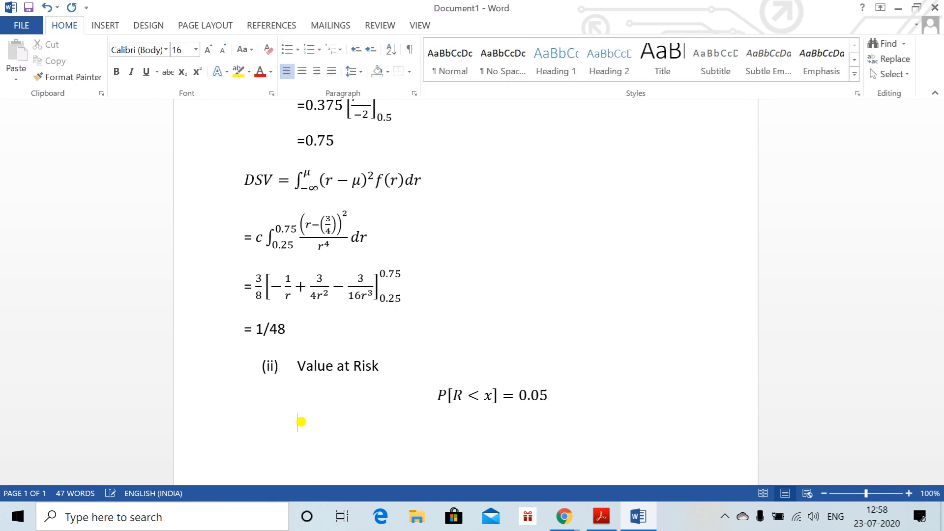
key("BackSpace")
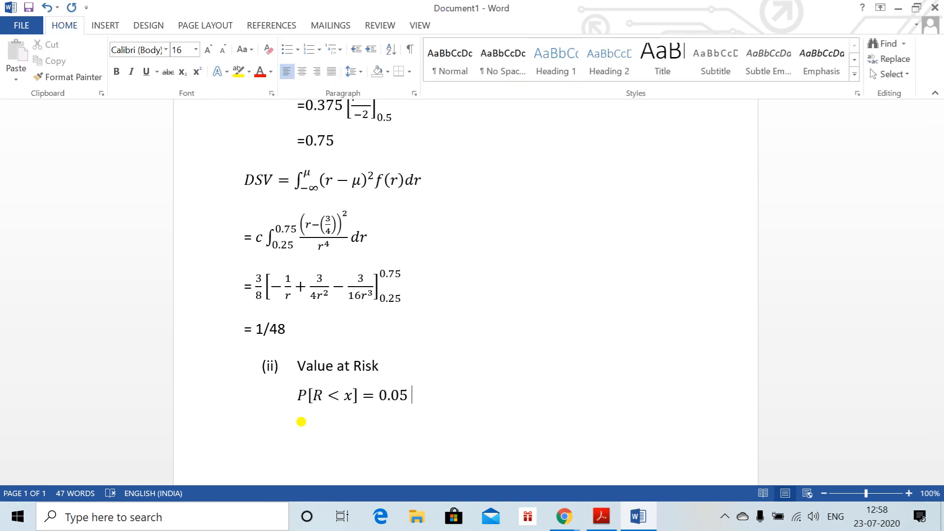
Add a line with = and the integral of cr^(−4) dr from 0.5 to x, followed by blank lines.
type("=")
key("alt+equal")
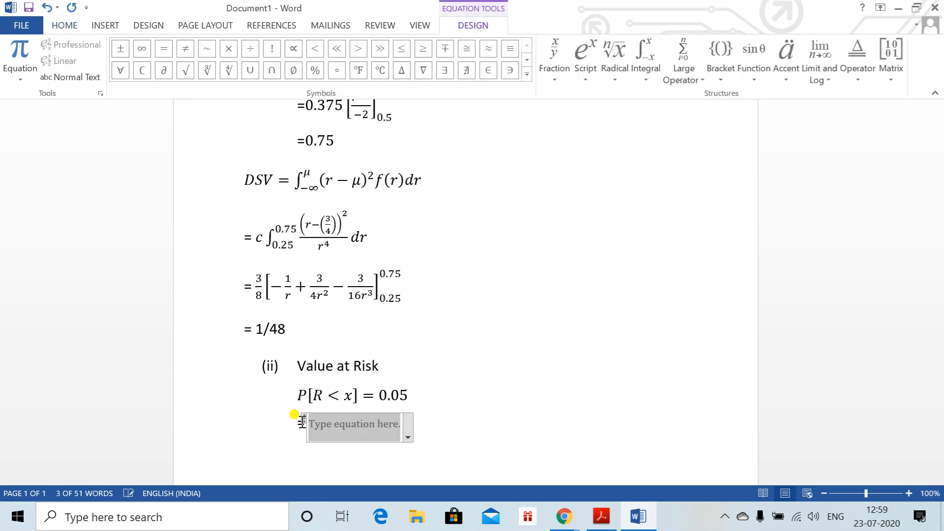
type("\\int ")
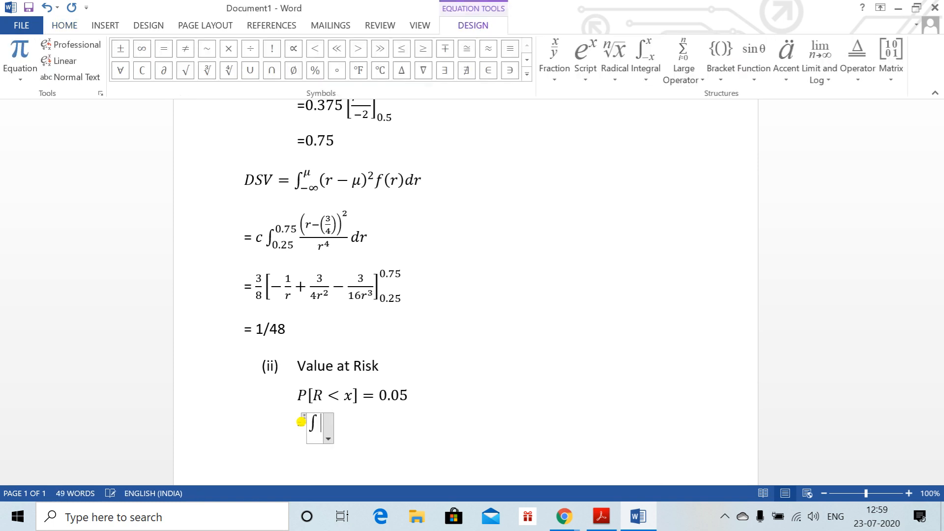
type("_0")
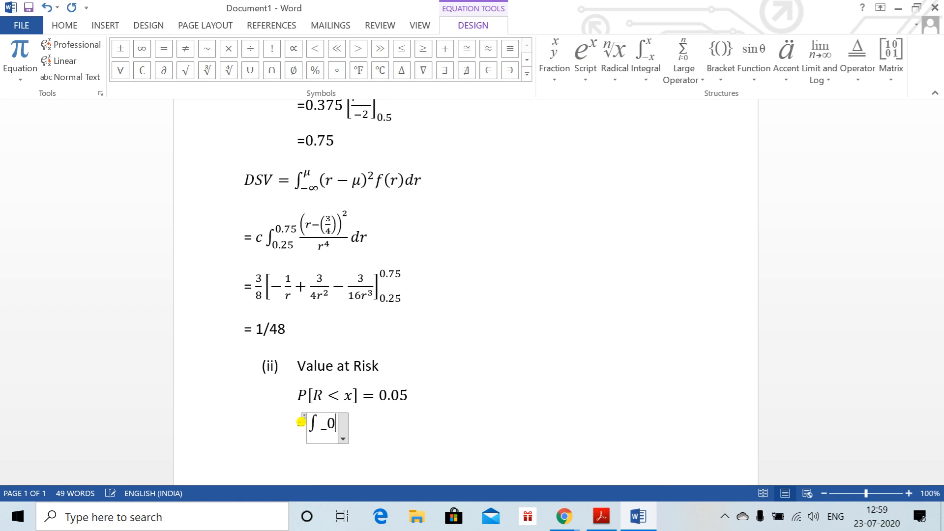
type(".5^x ")
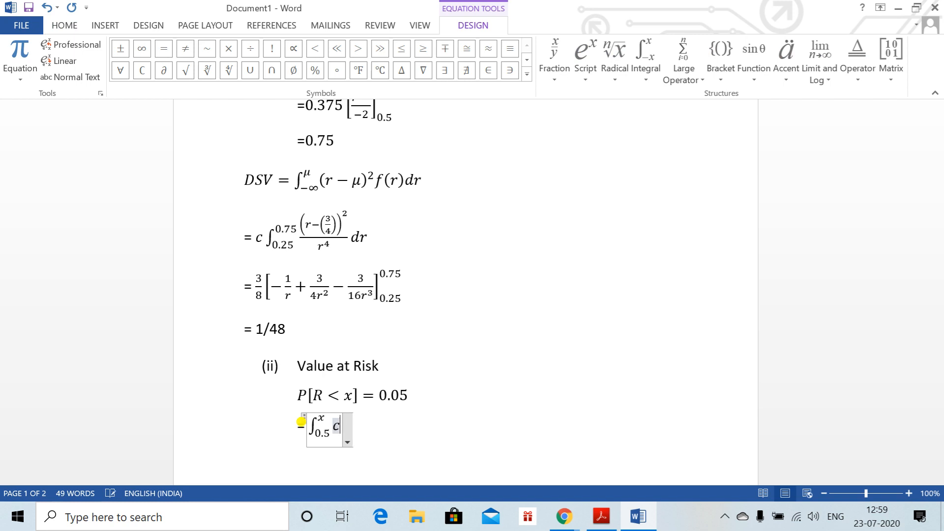
type("cr^")
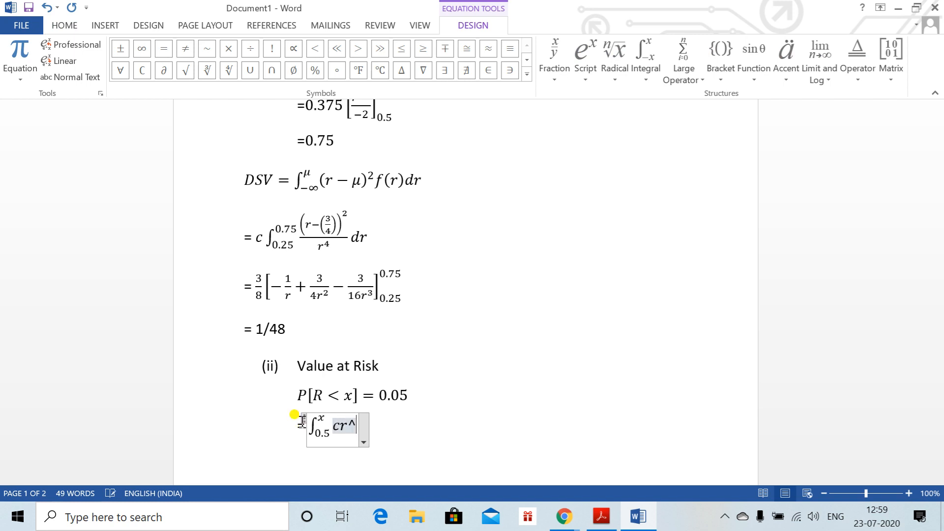
type("(-4) dr")
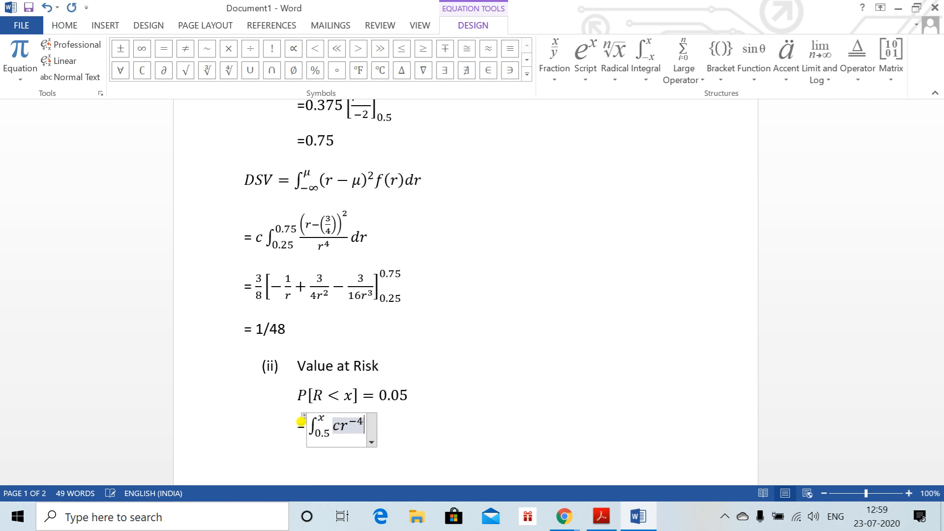
key("Return")
key("Return")
key("Return")
key("Return")
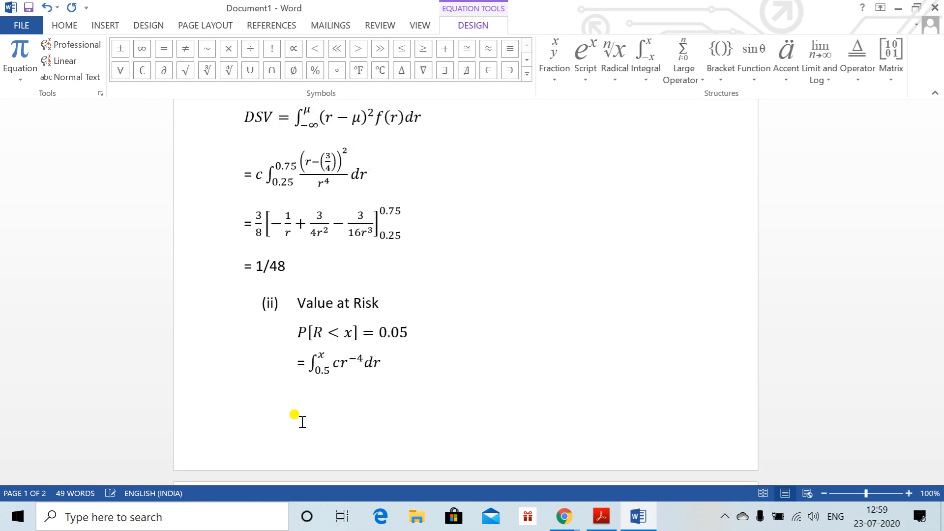
Add a line with = and the equation [−c/(3r^3)], with lower limit 0.5 and upper limit x.
type("=")
key("alt+equal")
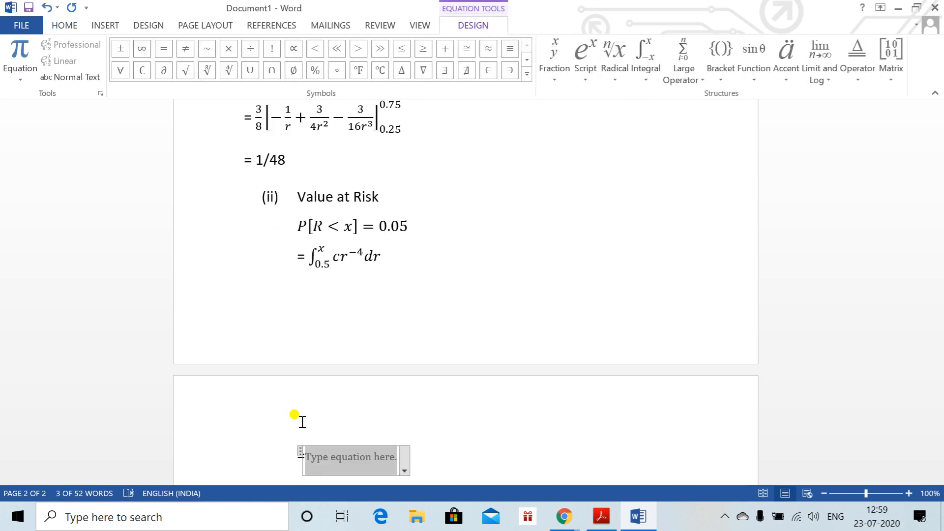
type("[")
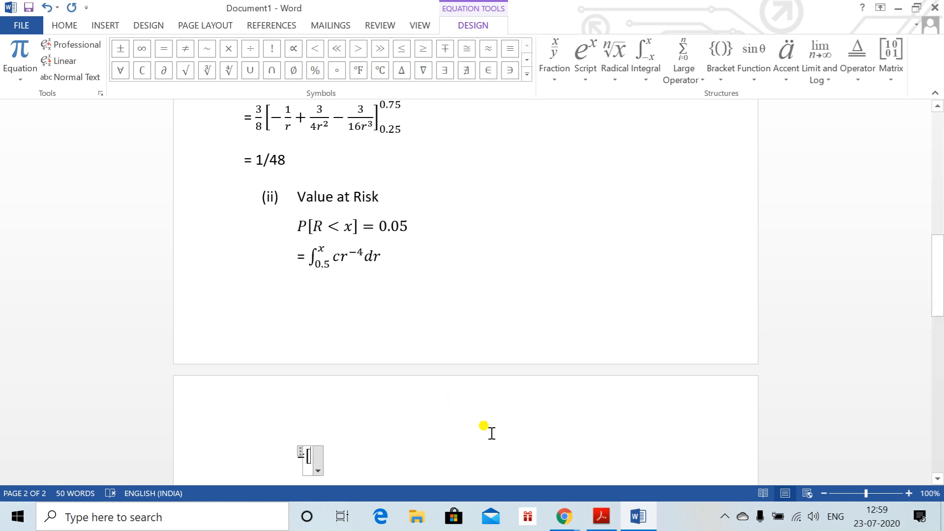
type("-c/")
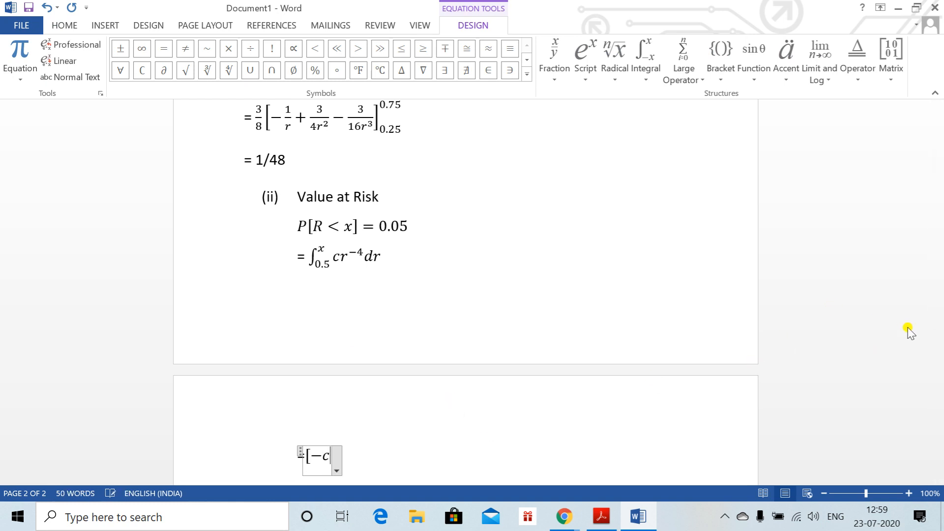
type("(")
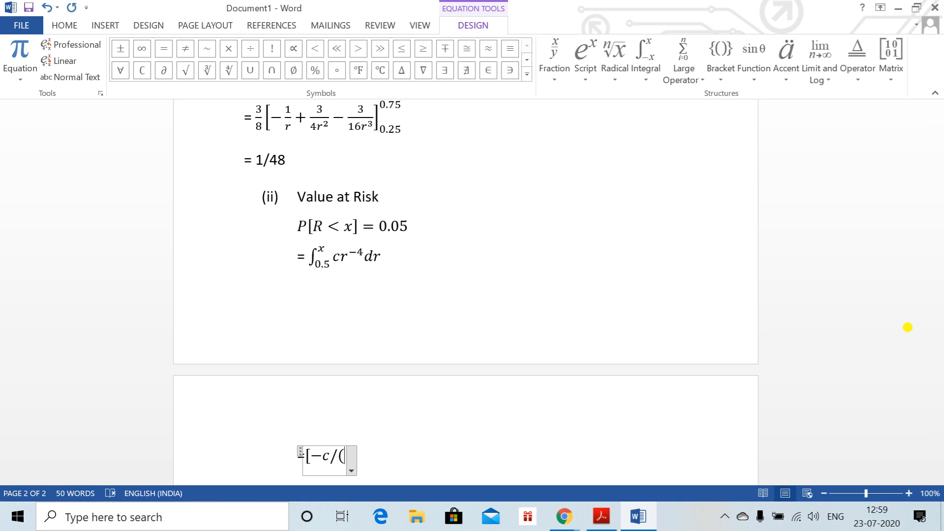
type("3r")
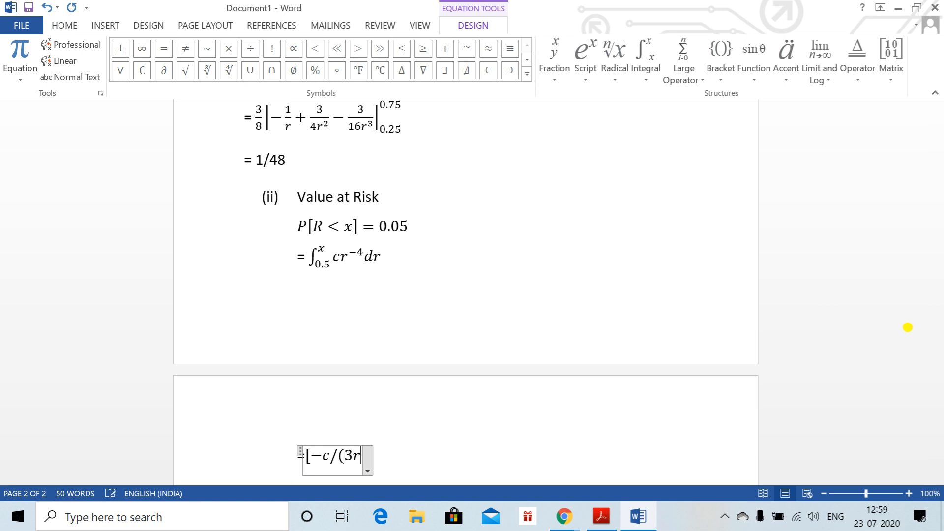
type("^3) ]")
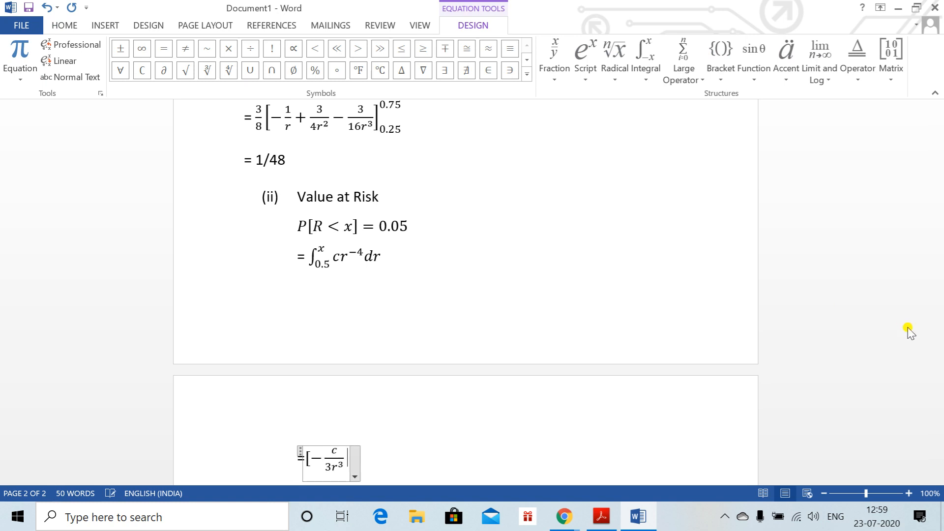
type("_0.")
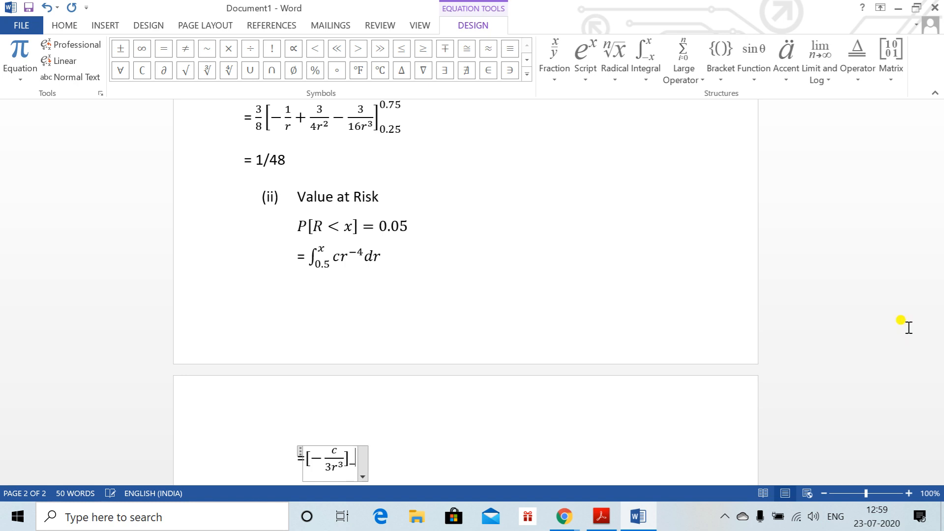
type("5")
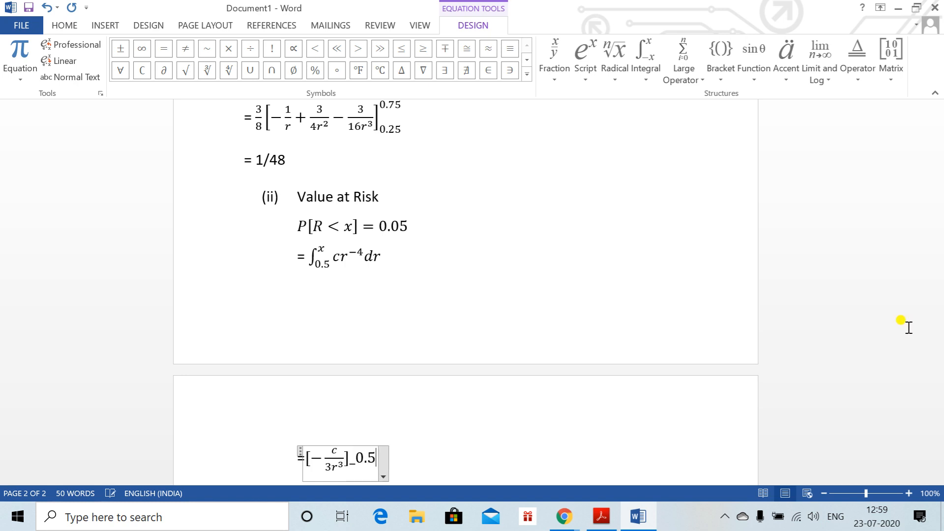
type("^x")
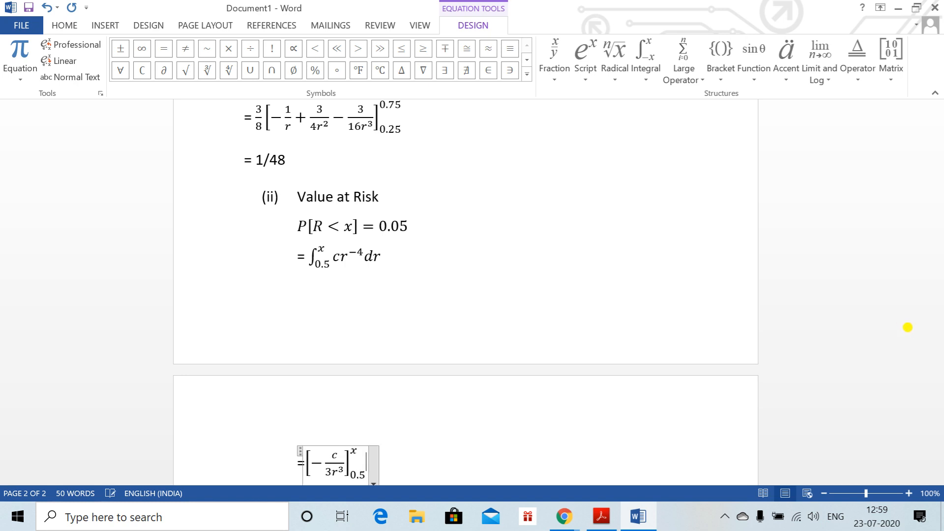
key("Right")
Start the next line with = and a new equation beginning −c/3.
key("Return")
type("=")
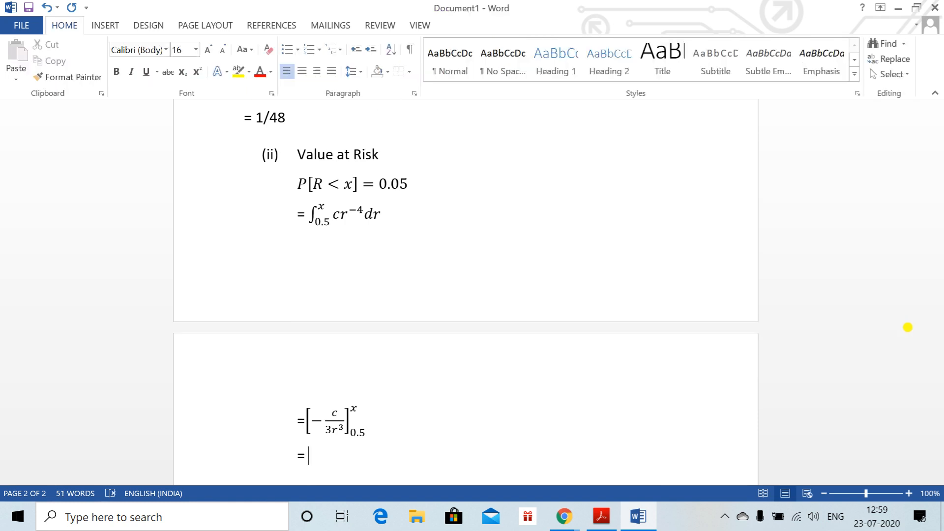
key("alt+equal")
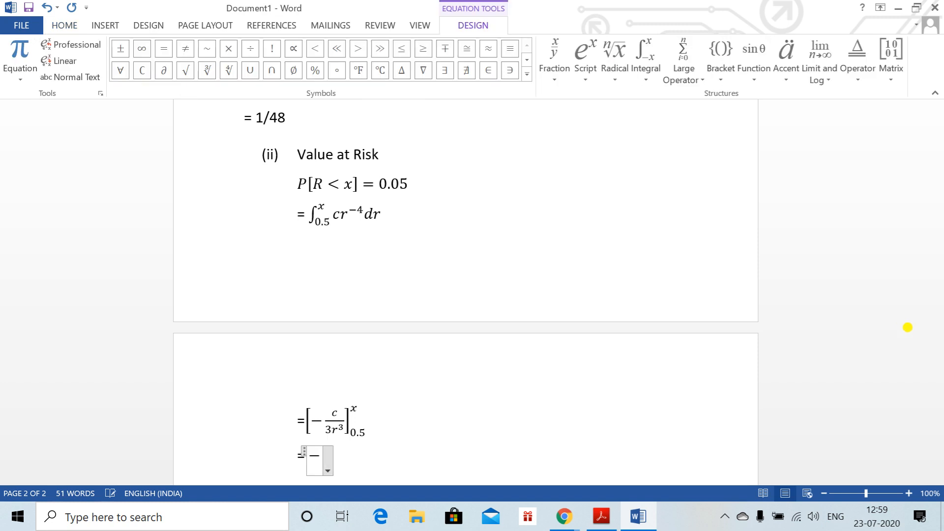
type("-c/3")
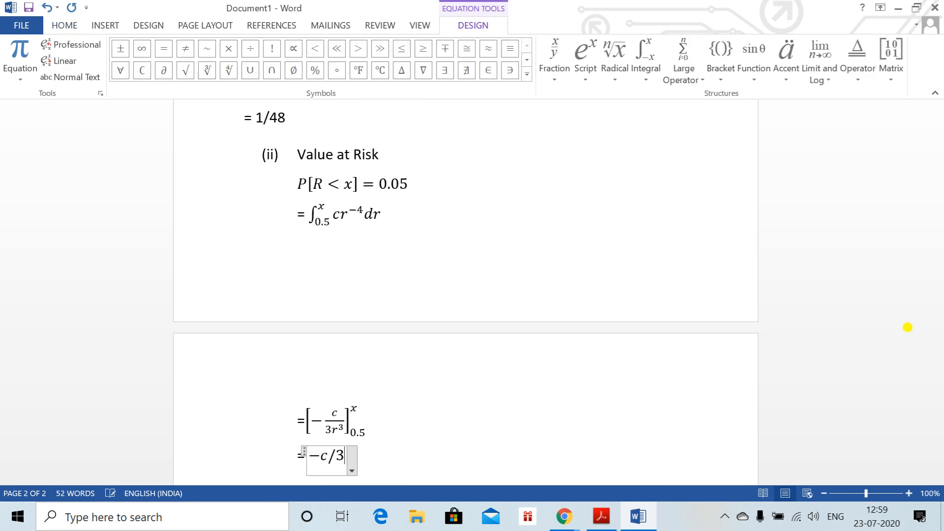
Complete the equation line after the integral bracket as −c/3[1/x^3 − 1/(0.5)^3] and start a new line.
type("[1")
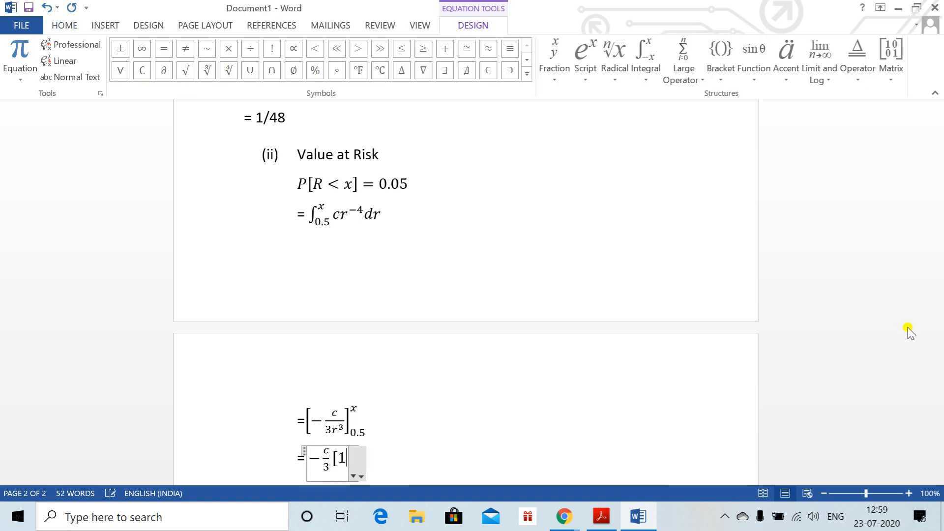
type("/x^3")
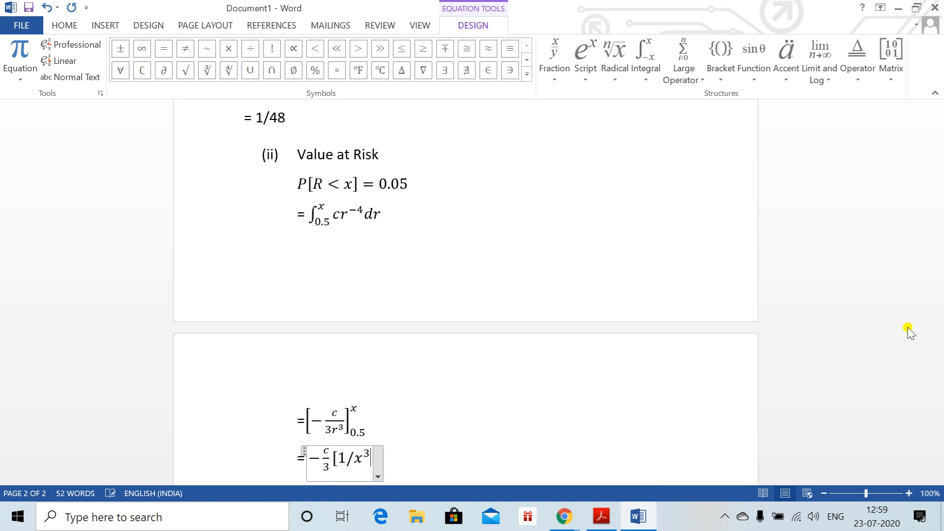
type(" -1/(0.")
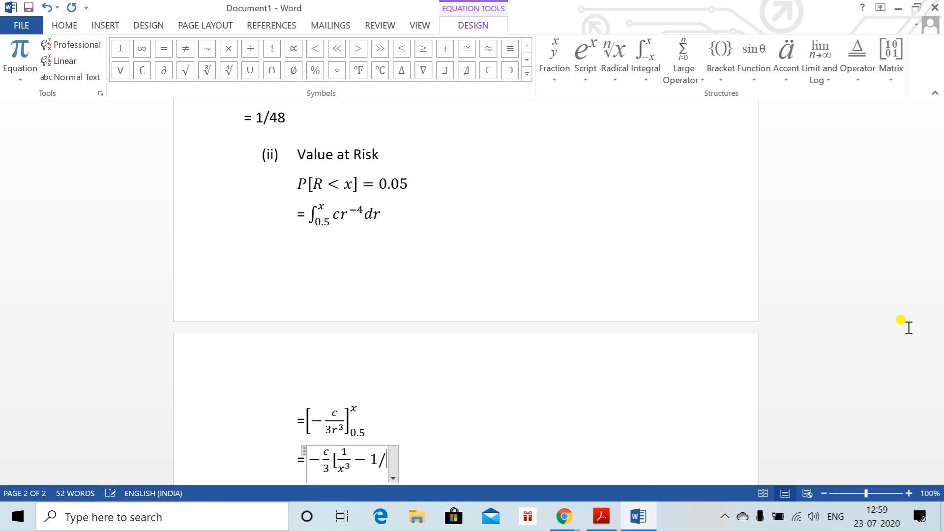
type("5)^3 ")
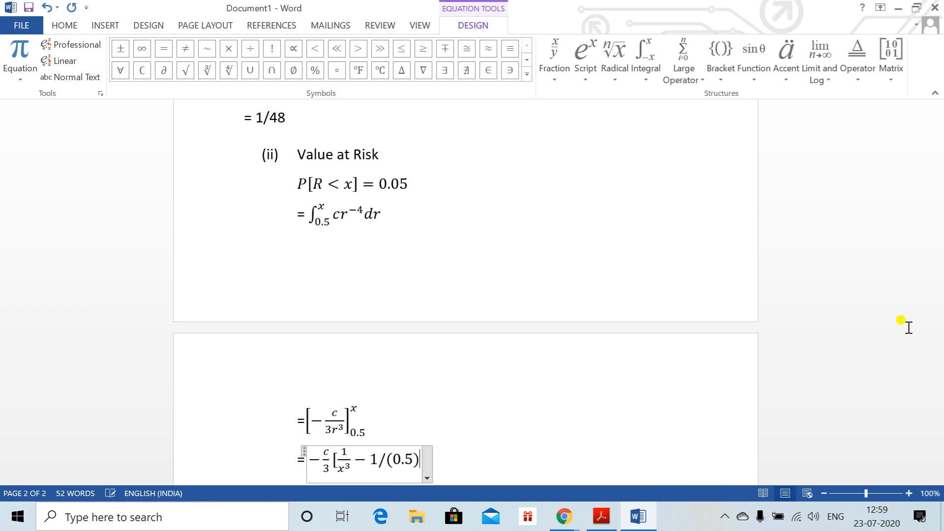
type(" ]")
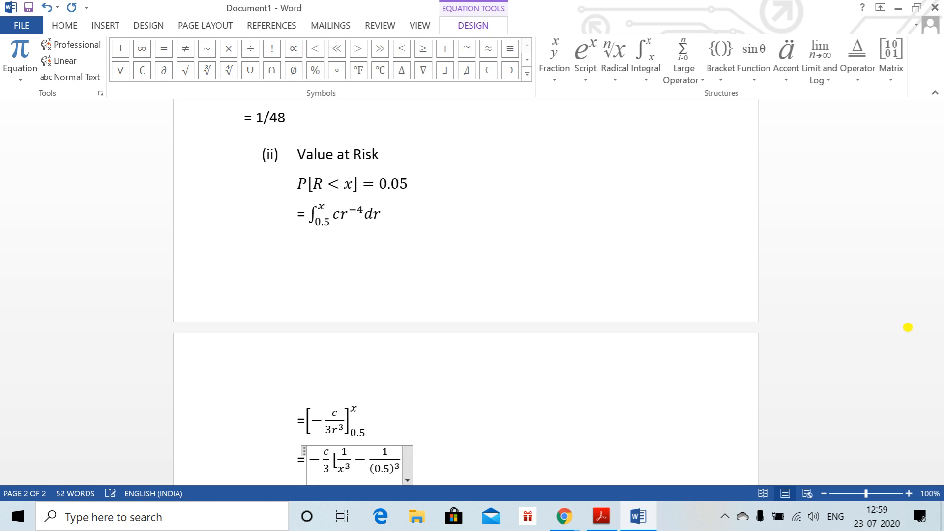
key("Return")
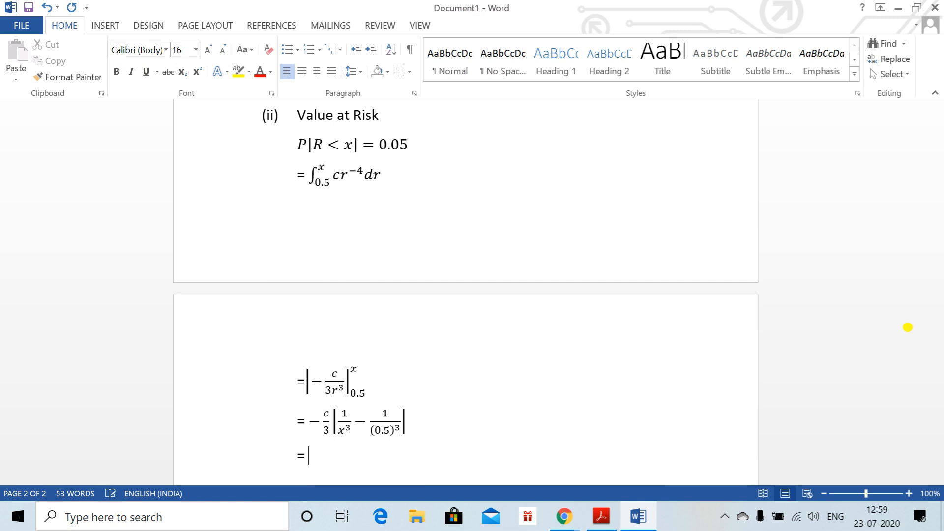
Append "= 0.05" to the −c/3 equation line and write "x = 0.508622" after the equals sign on the line below.
type("x =")
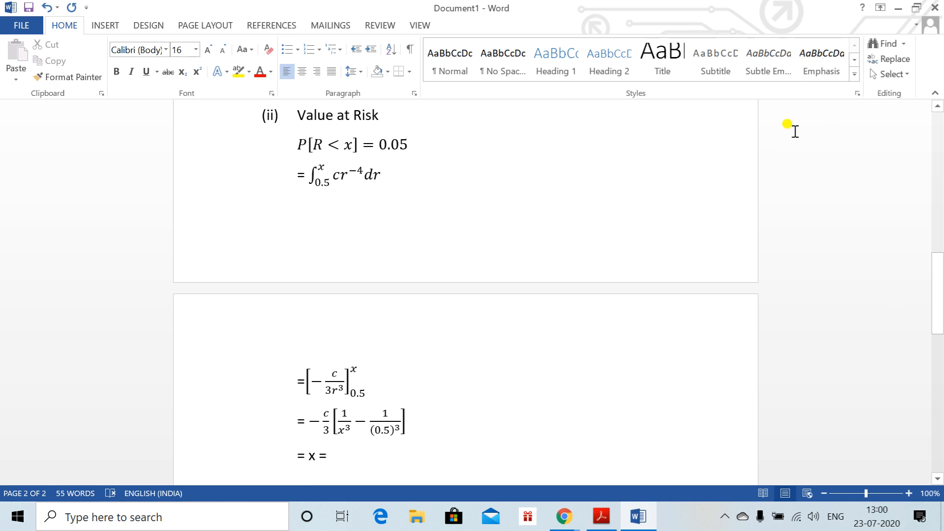
left_click(388, 432)
left_click(421, 421)
type("= 0.05")
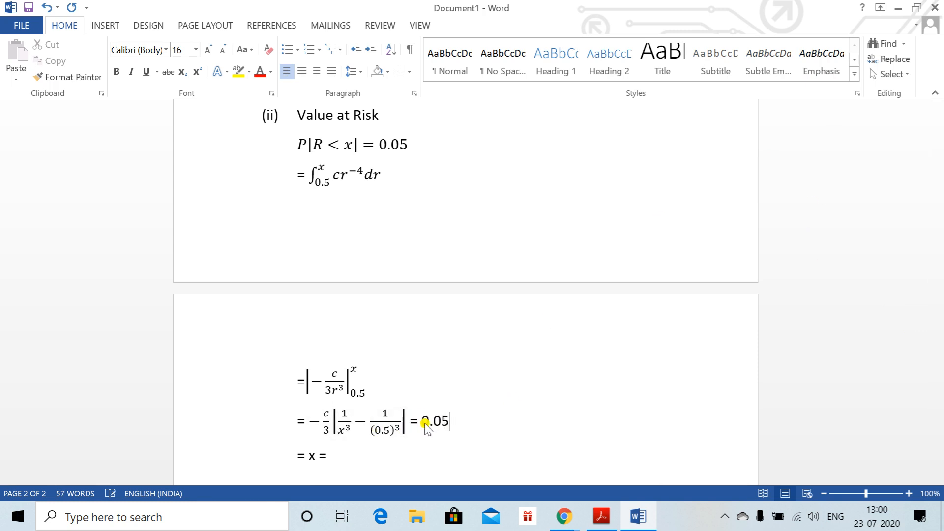
left_click(355, 459)
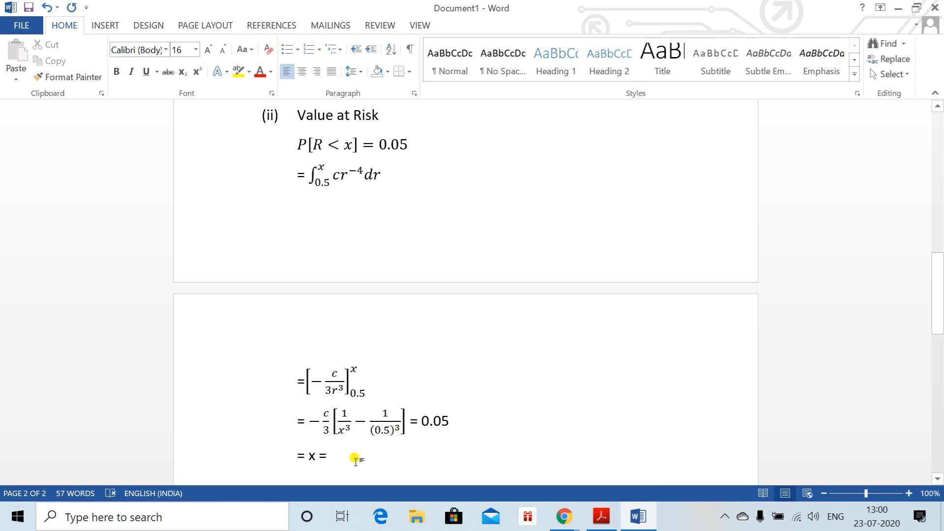
type("0.50")
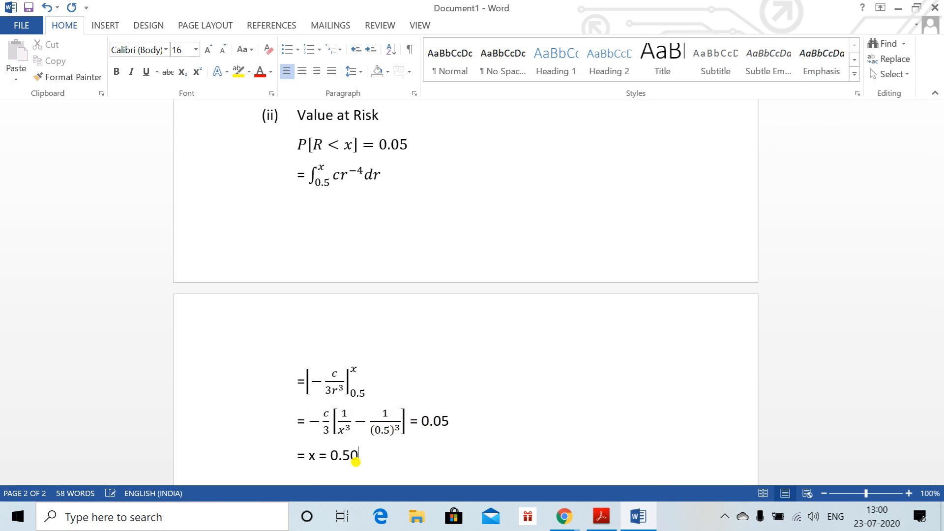
type("8622")
key("Return")
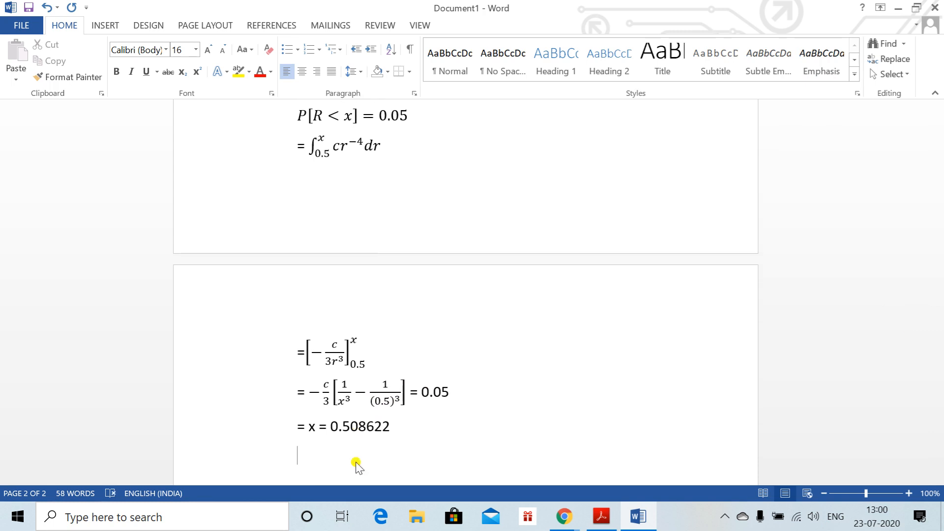
Add the line "The 5% lower tail value for the net return is :" below the solution for x.
type("The 5% lower tail vali")
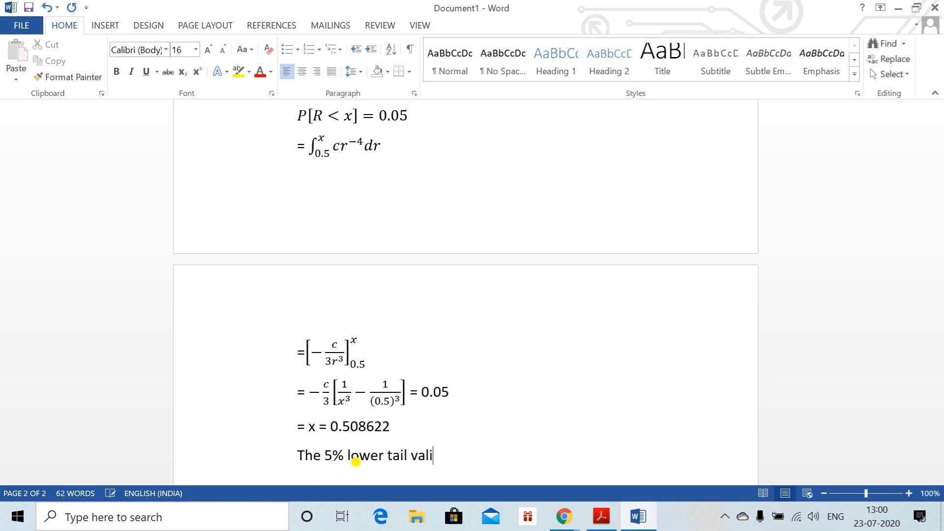
key("BackSpace")
type("ue o")
type("f")
key("BackSpace")
key("BackSpace")
type("for the net ret")
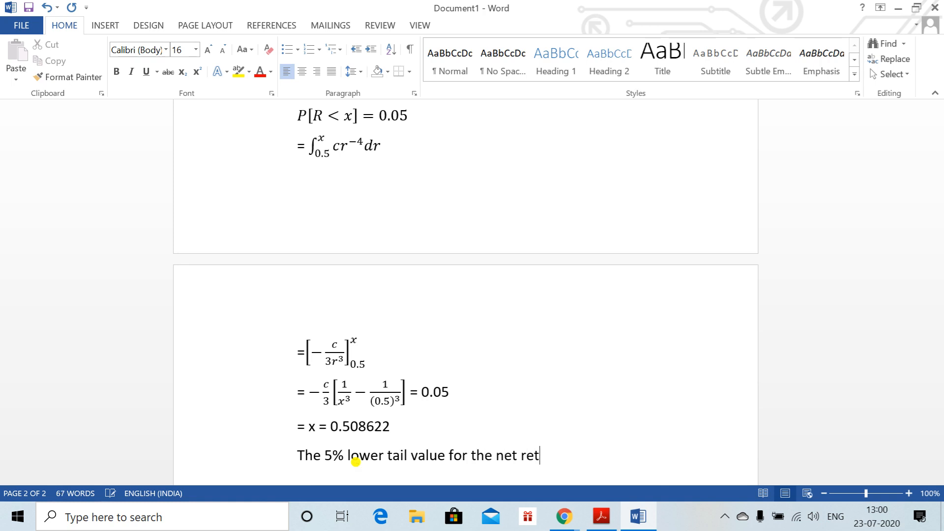
type("urn is :")
key("Return")
Write the net return calculation "0.508622 – 0.7 = -0.191378" under the lower tail sentence.
type("0.")
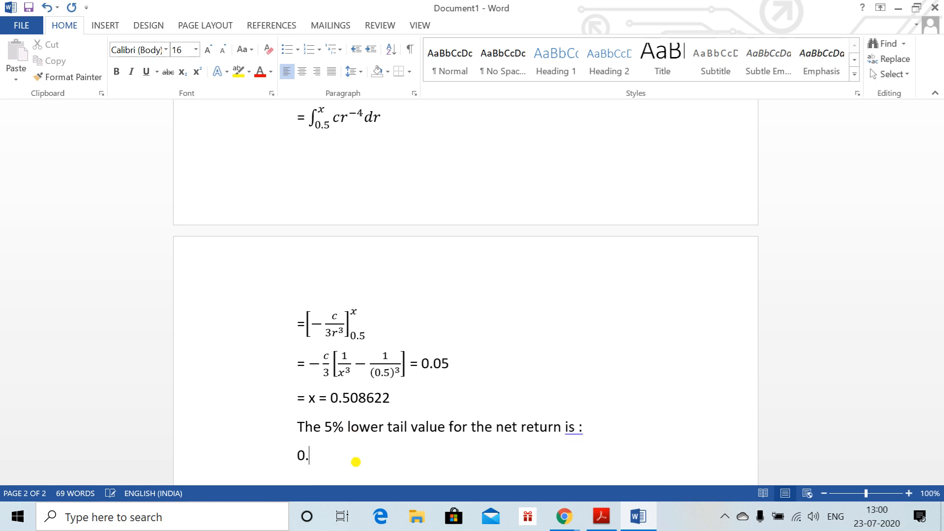
type("508622 - 0.7 = ")
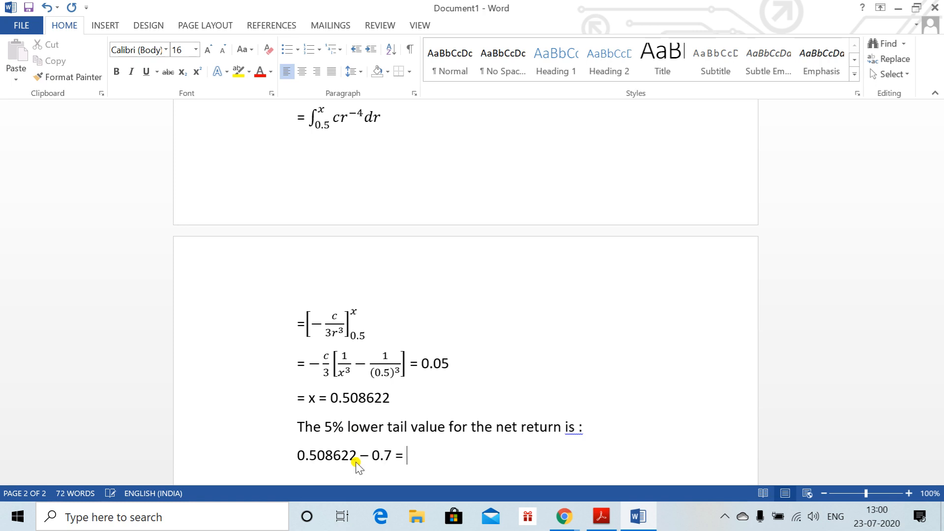
type("-0.191378")
key("Return")
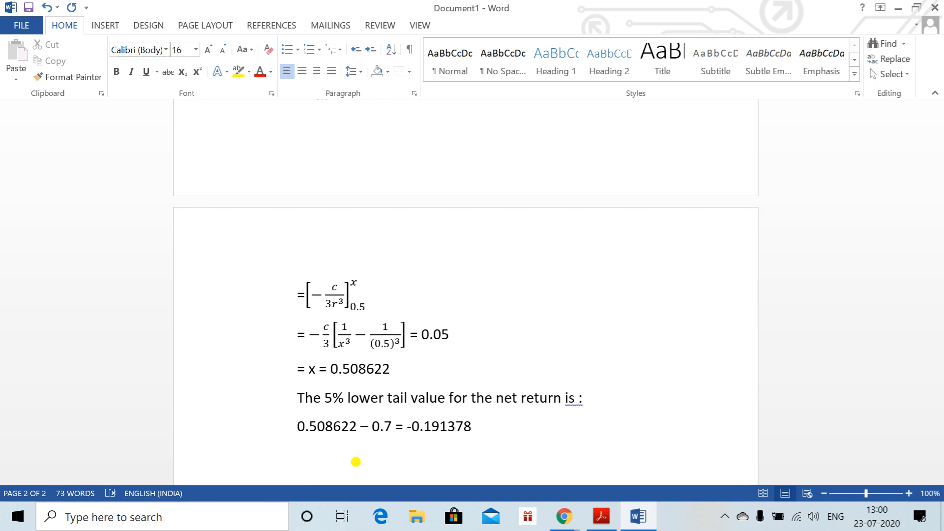
Add the concluding line "The VaR is 191378" at the outer margin, removing the surplus digit.
type("The ")
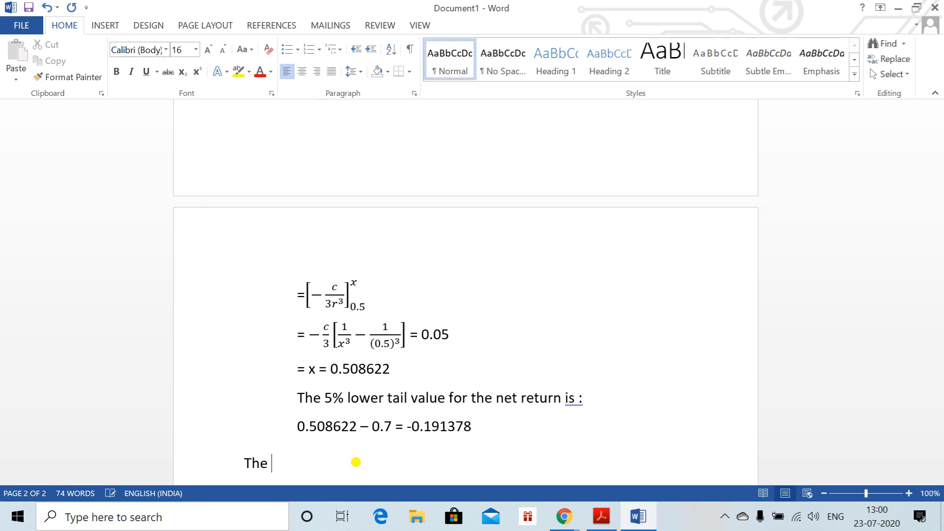
type("VaR is 191")
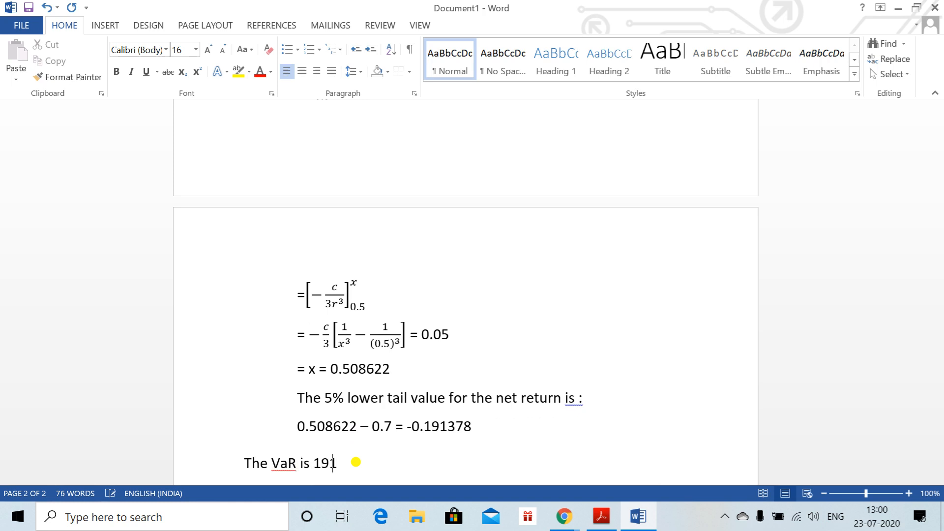
type("9378")
key("Return")
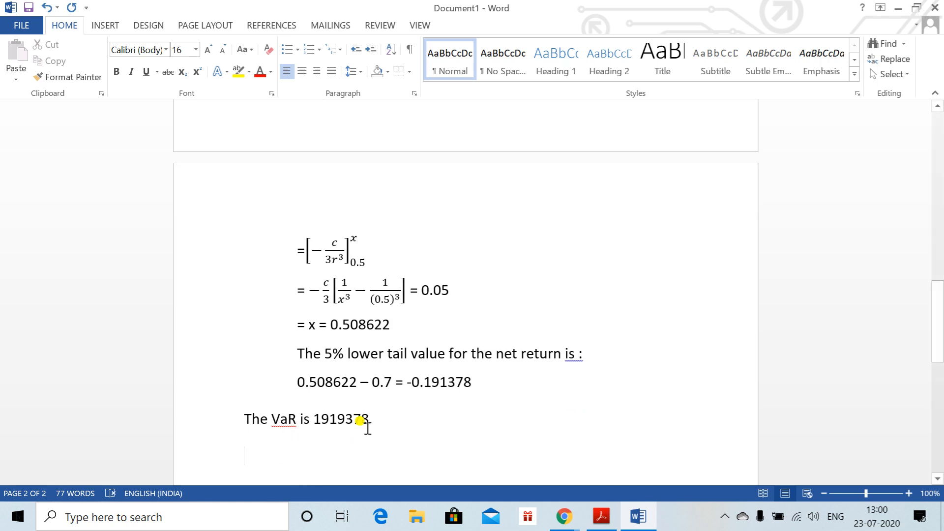
left_click(353, 419)
key("BackSpace")
Switch to the Word Class 2 PDF, highlight the units of the amounts in Question 1, and return to the Word document.
key("alt+Tab")
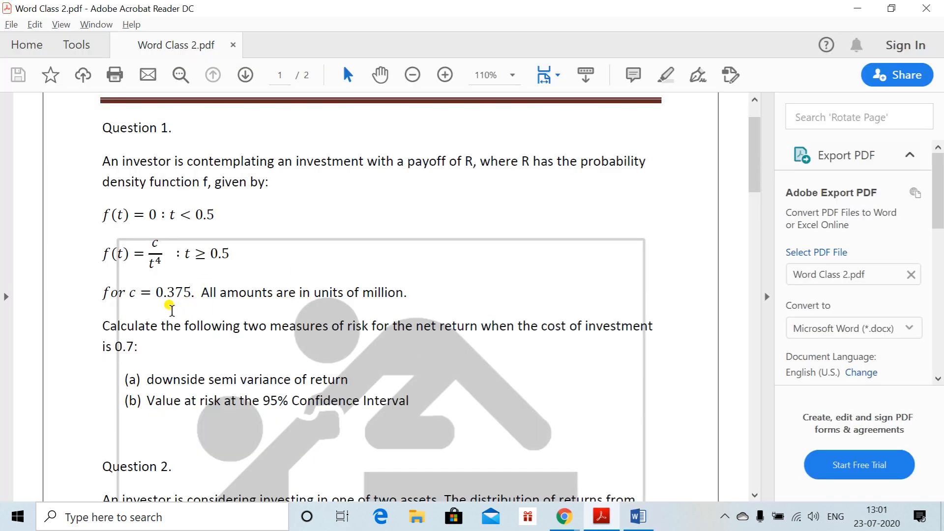
left_click_drag(312, 293, 411, 295)
key("alt+Tab")
left_click(359, 418)
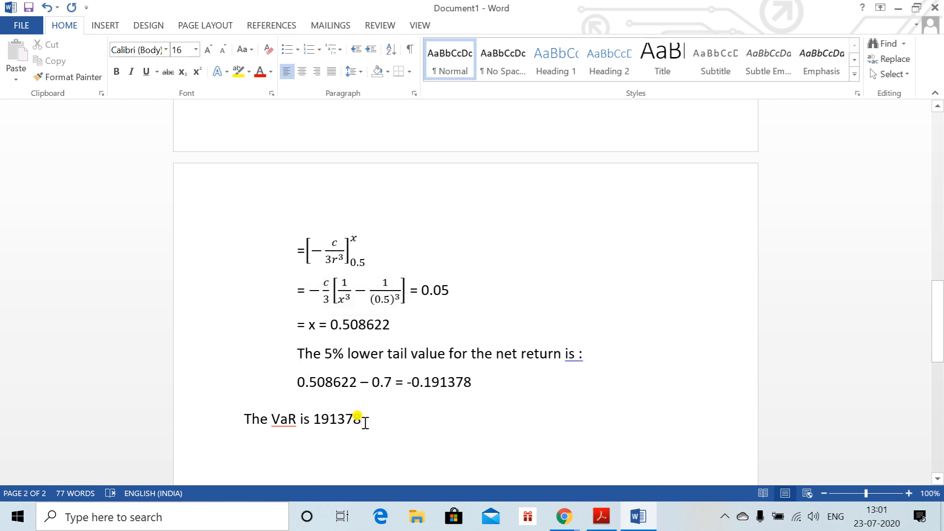
Switch to the Google Meet window to check the class chat for participants' replies, and return to the Word document.
key("Return")
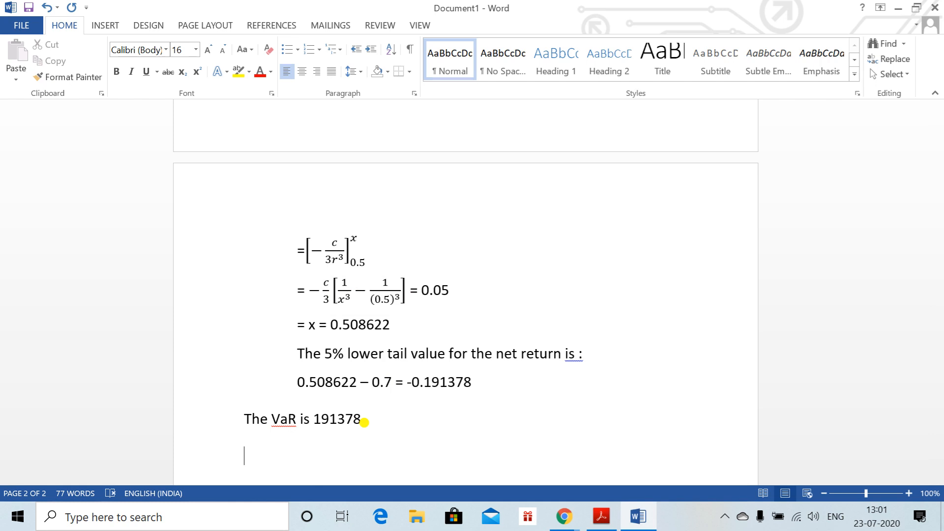
key("alt+Tab")
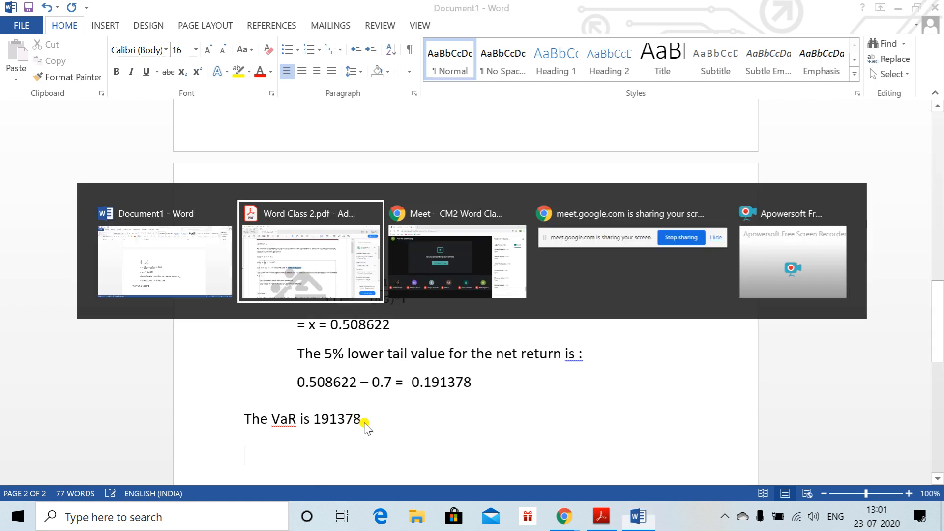
key("alt+Tab")
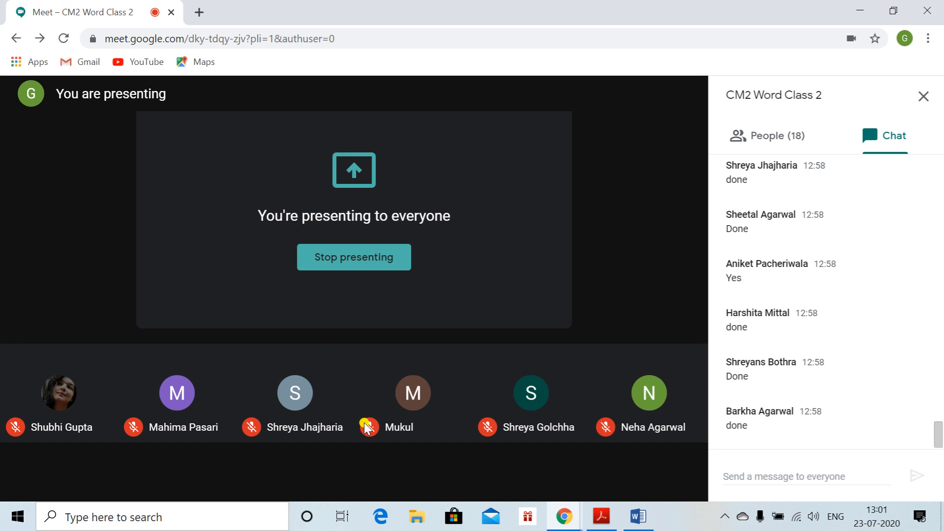
key("alt+Tab")
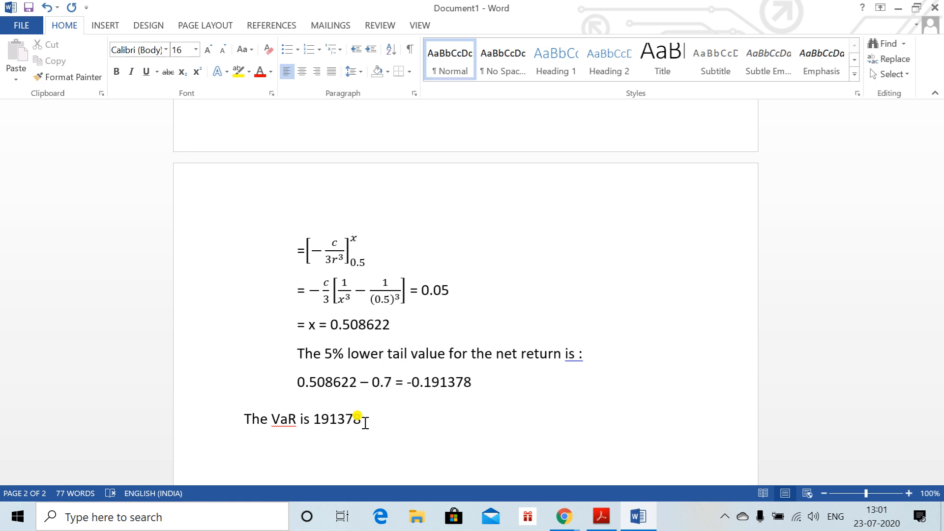
key("Return")
key("alt+Tab")
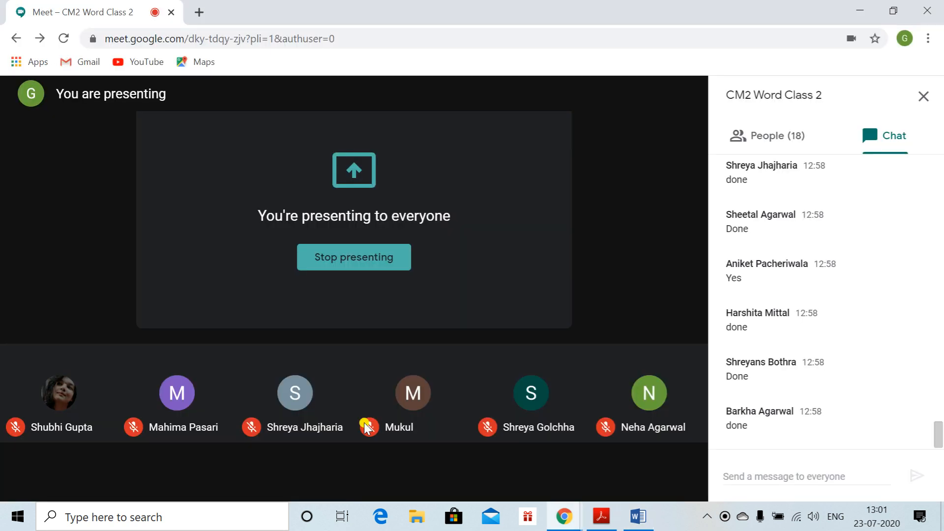
key("alt+Tab")
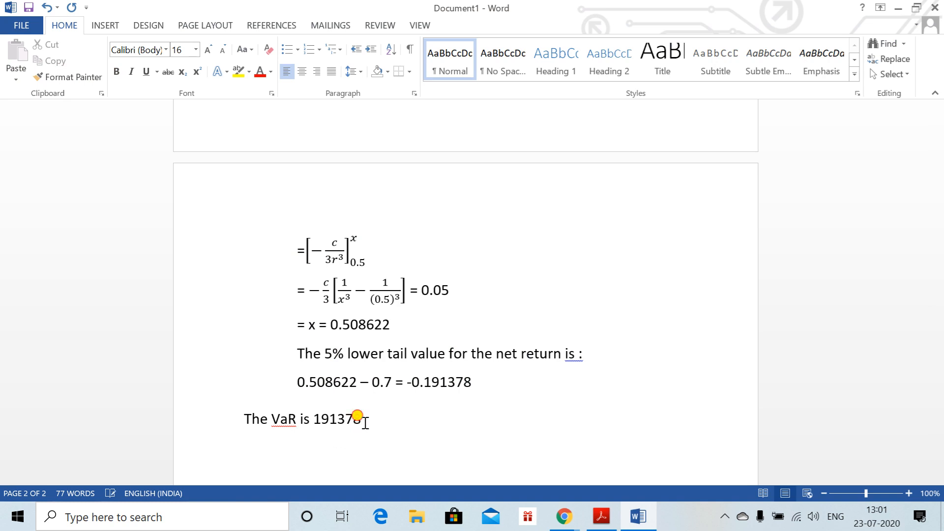
Highlight the VaR result line to point it out and clear the selection.
left_click_drag(365, 422, 296, 427)
left_click(296, 427)
triple_click(296, 426)
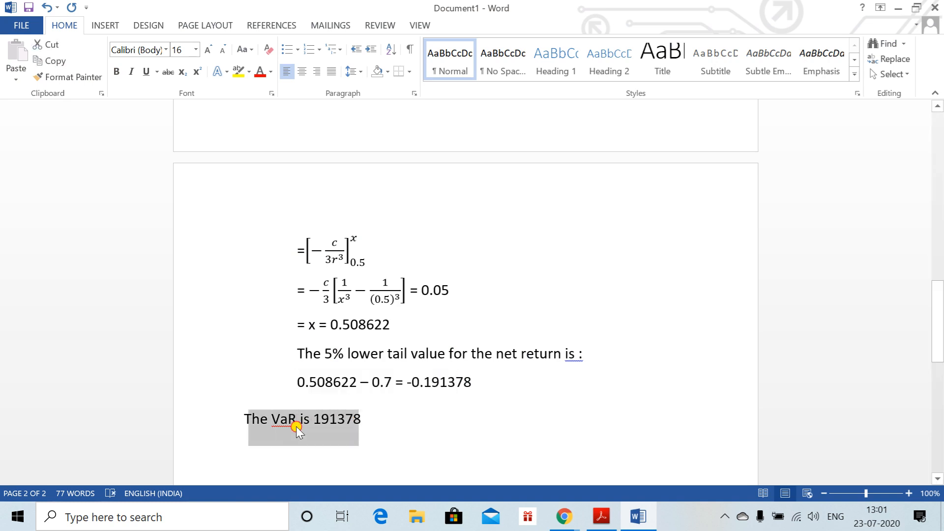
left_click(526, 426)
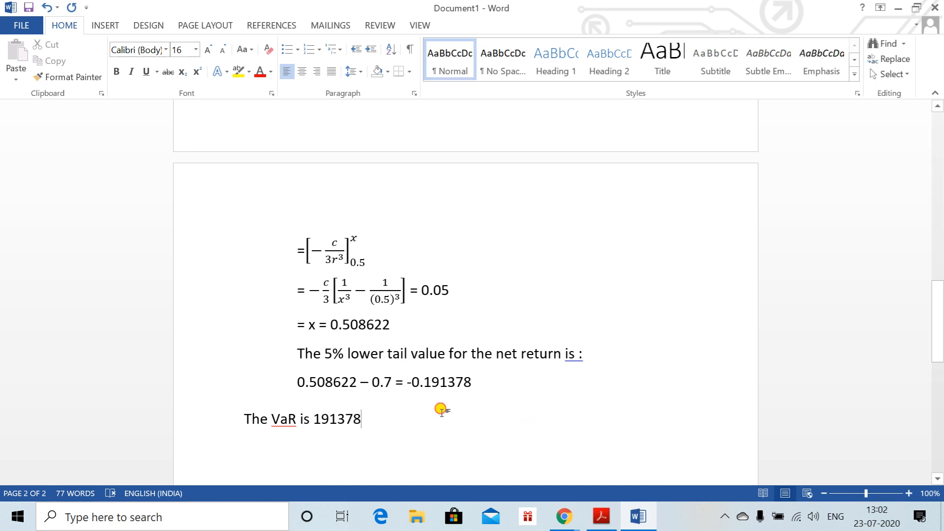
Go to a new line below the VaR result and check the latest replies in the Google Meet chat.
key("Return")
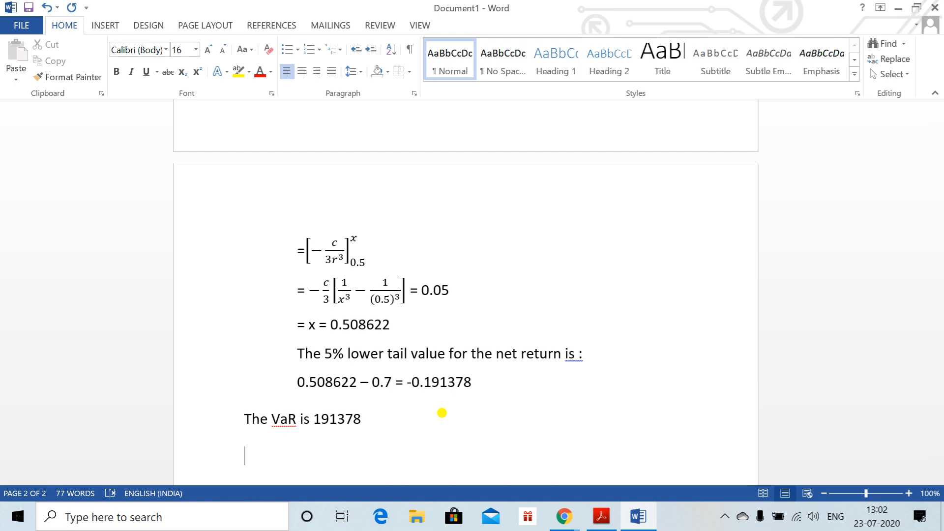
key("alt+Tab")
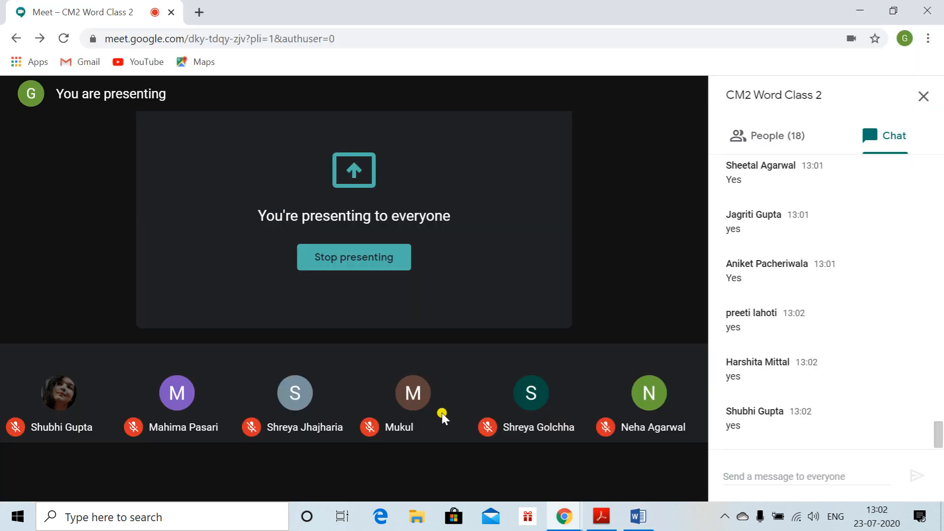
key("alt+Tab")
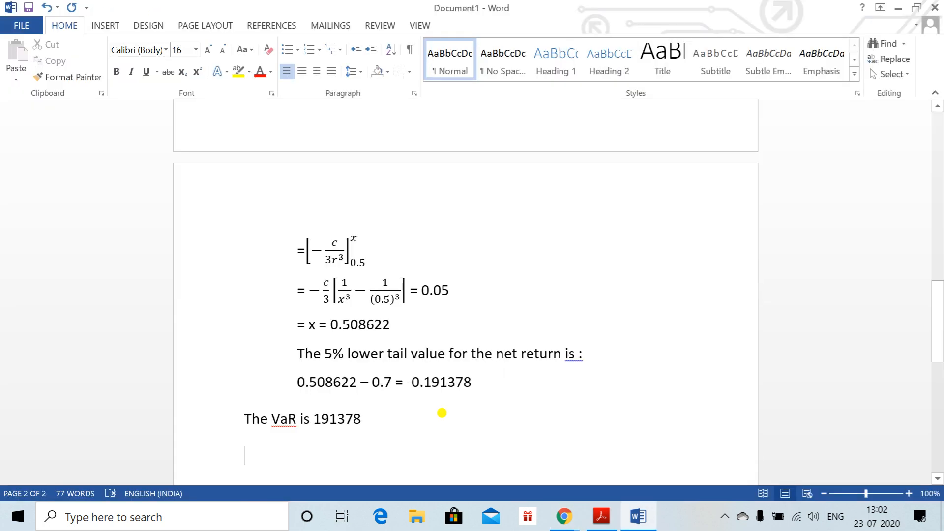
Switch to the Word Class 2 PDF and go to Question 2 on the returns of two assets.
key("alt+Tab")
key("alt+Tab")
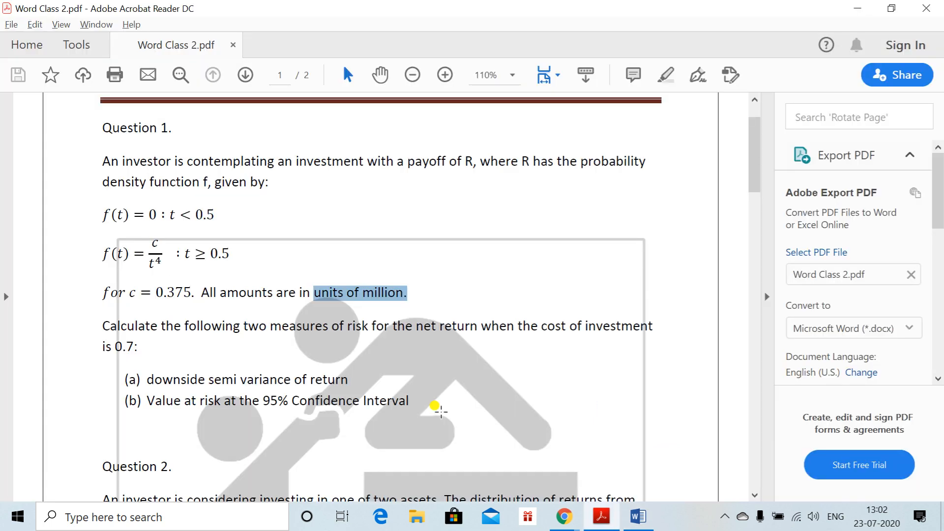
scroll(441, 412, "down", 5)
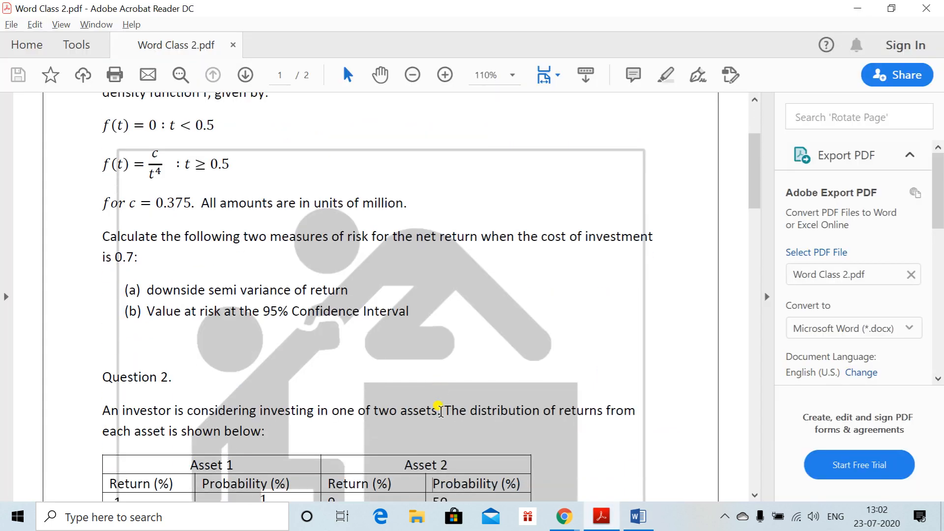
scroll(441, 412, "down", 10)
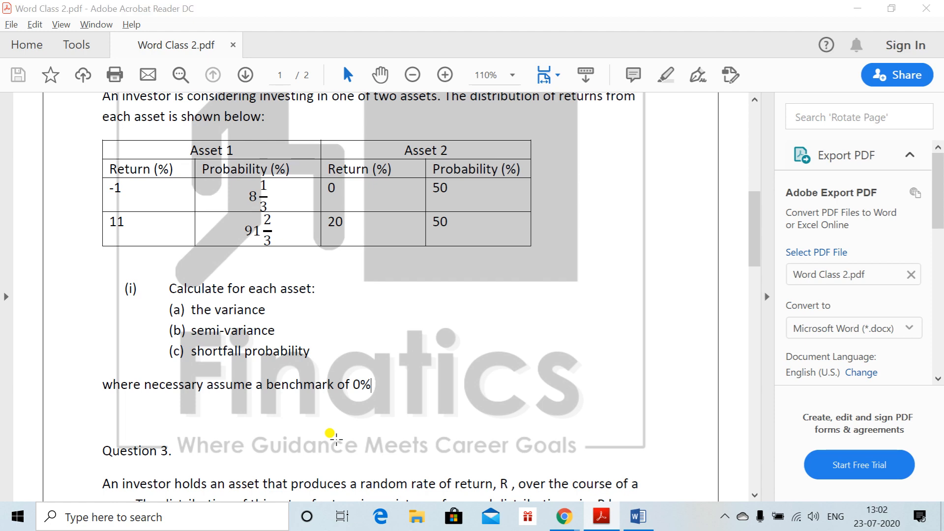
Switch to the Word document and start a new page with the lines "Question 2." and "Asset 1".
key("alt+Tab")
key("Return")
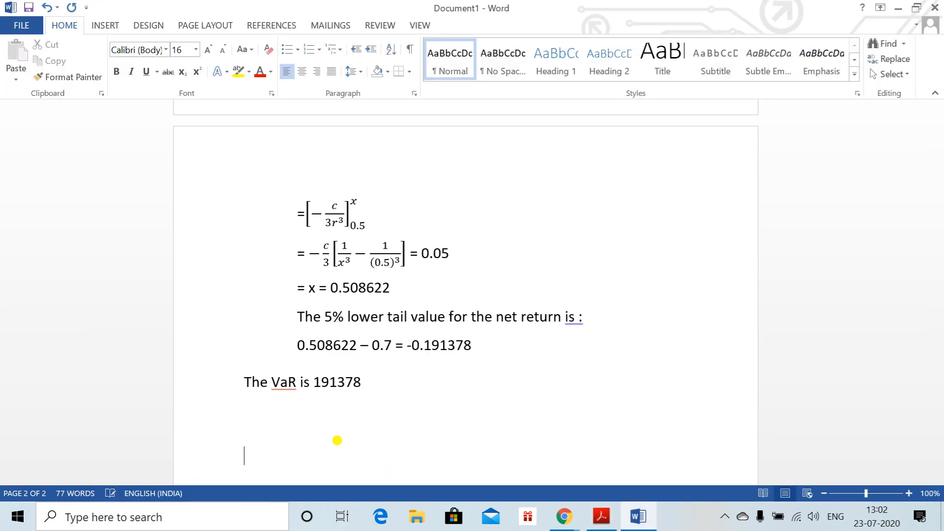
key("ctrl+Return")
type("Quest")
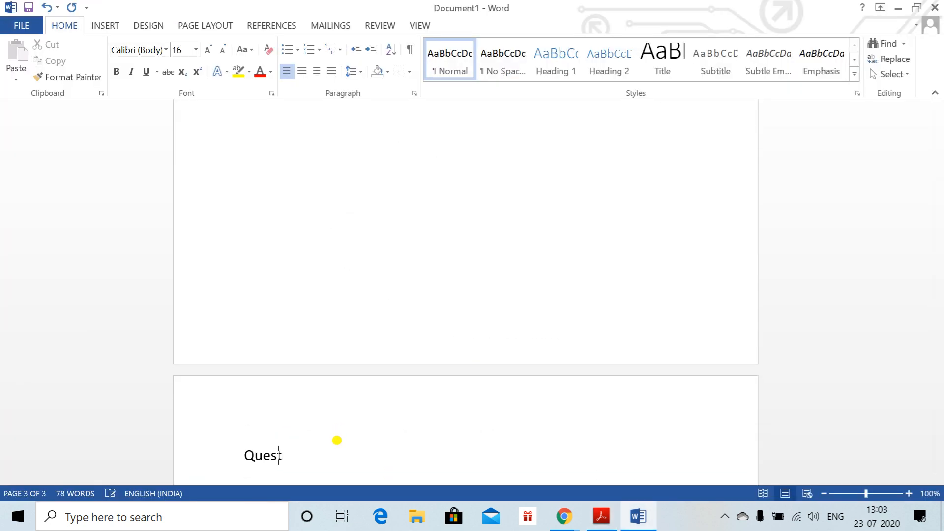
type("ion 2.")
key("Return")
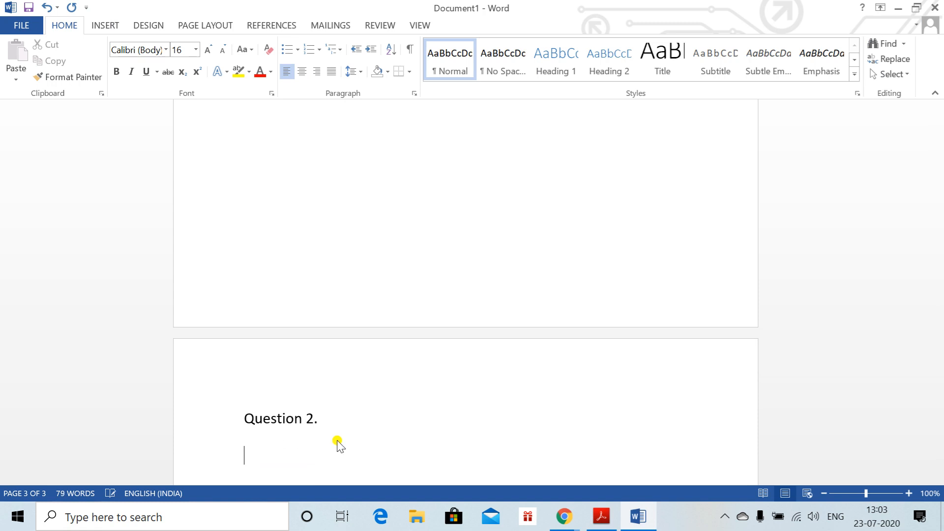
type("Asset 1")
key("Return")
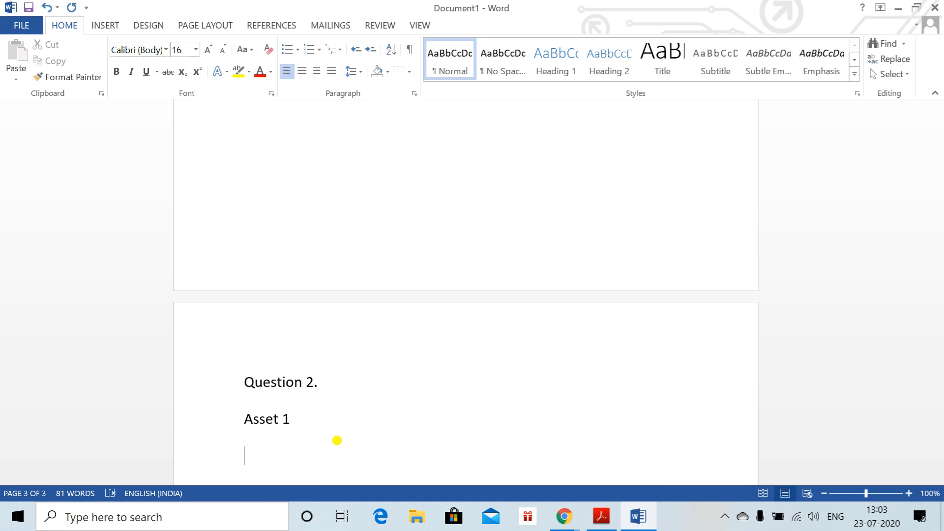
Insert an equation below "Asset 1" for the expected return, beginning E[R] = −1 * 0.08333.
key("alt+equal")
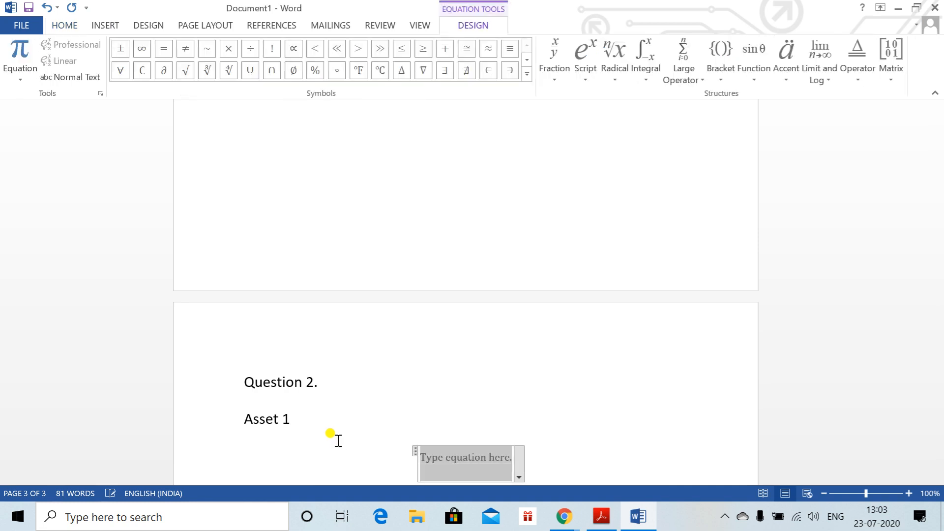
type("E[r")
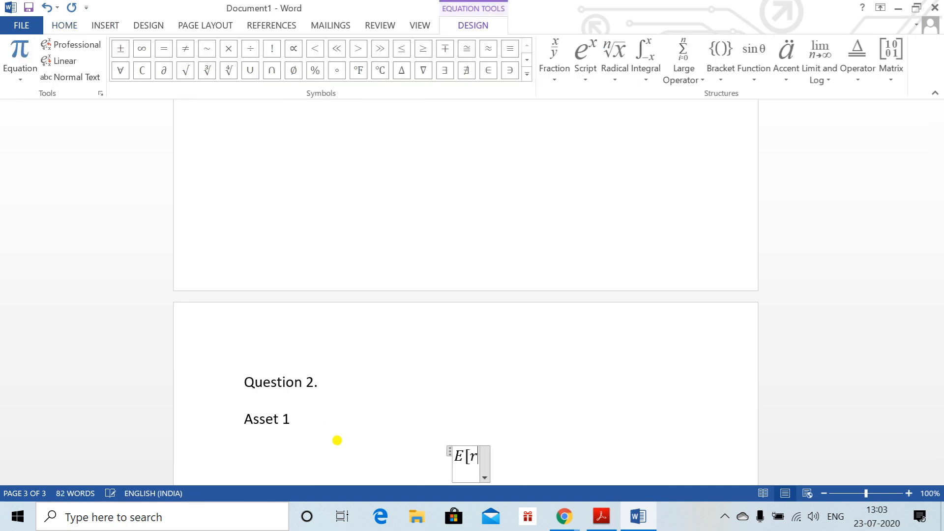
key("BackSpace")
type("R]=")
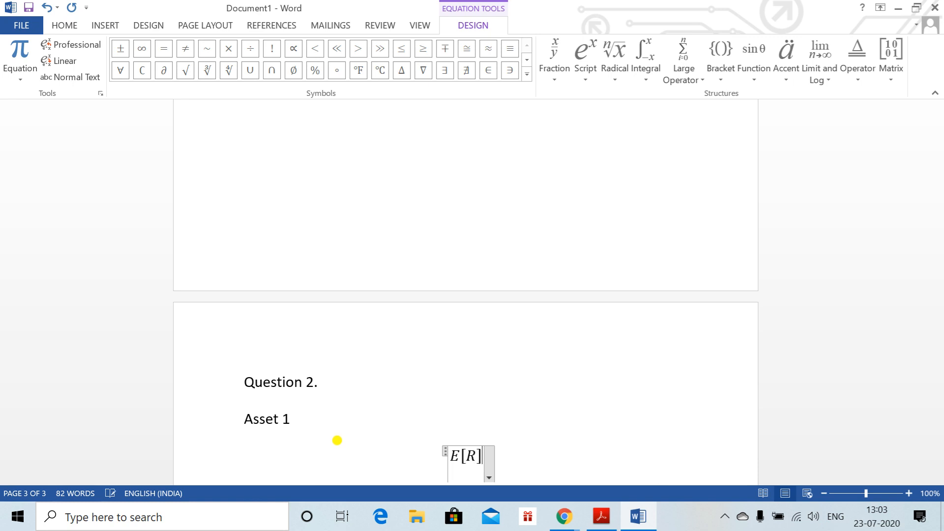
type("-1")
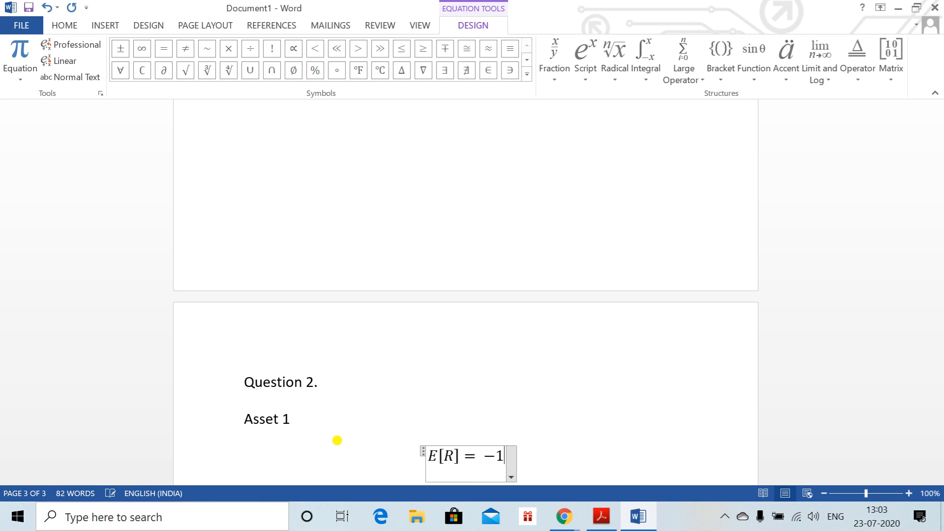
type("*0.")
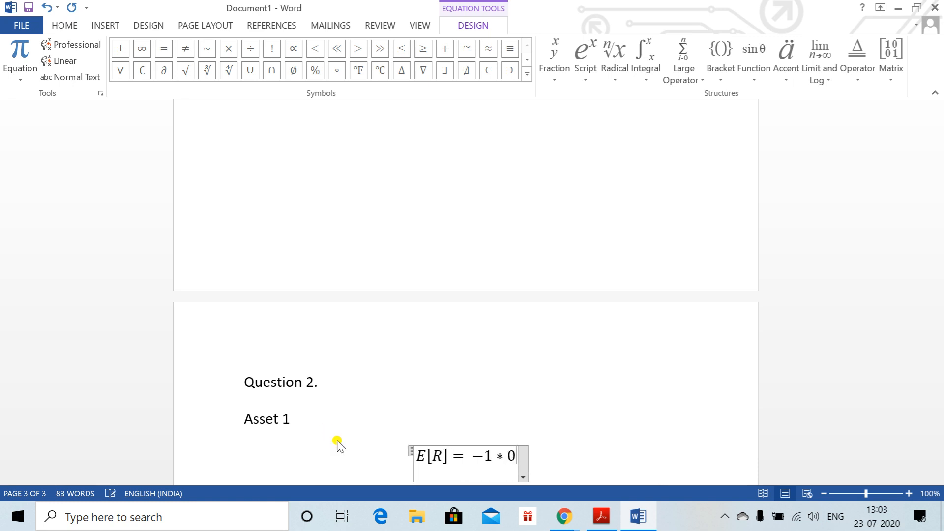
type("08333")
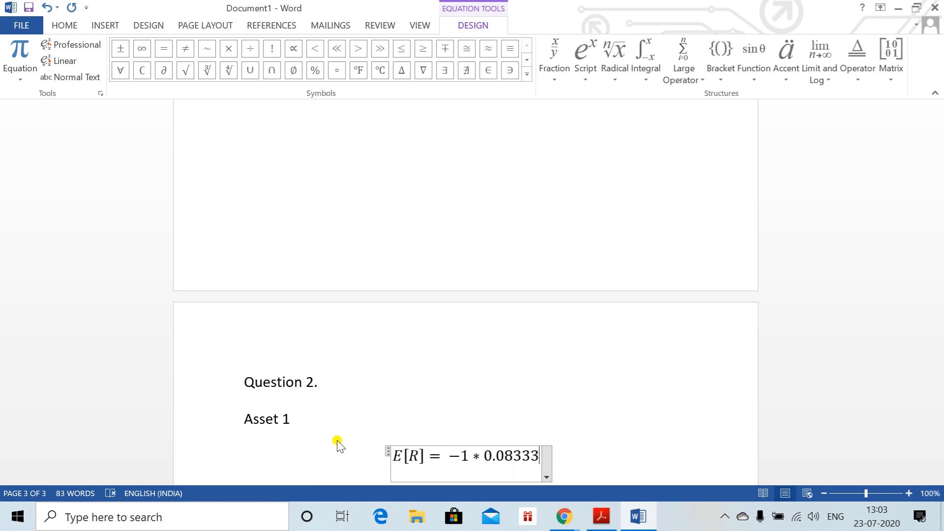
Complete the expected return equation with + 11 * 0.91667 = 10% and start a new line below it.
type("+11")
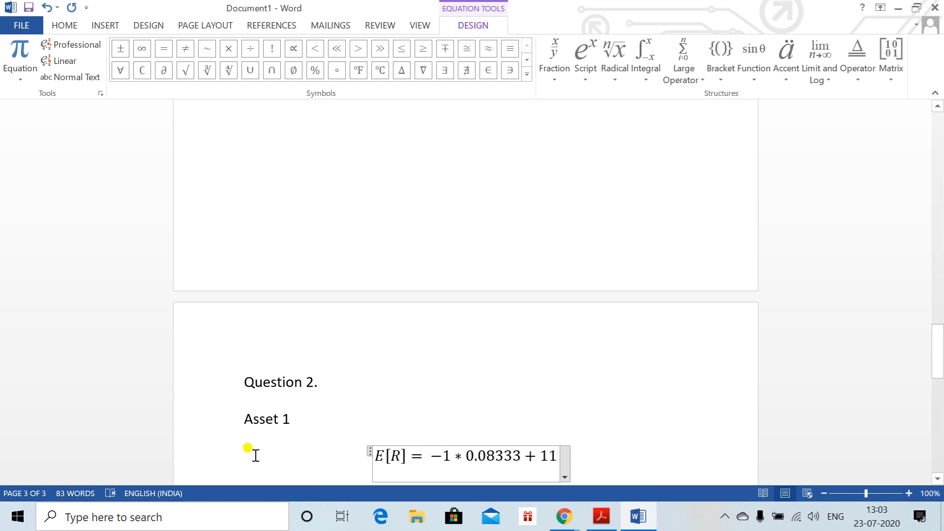
type("*")
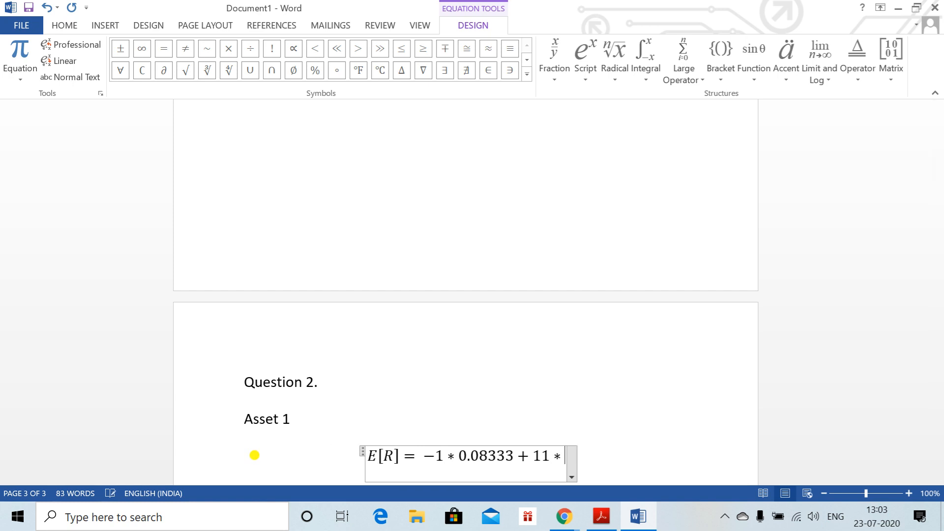
type("0.91667")
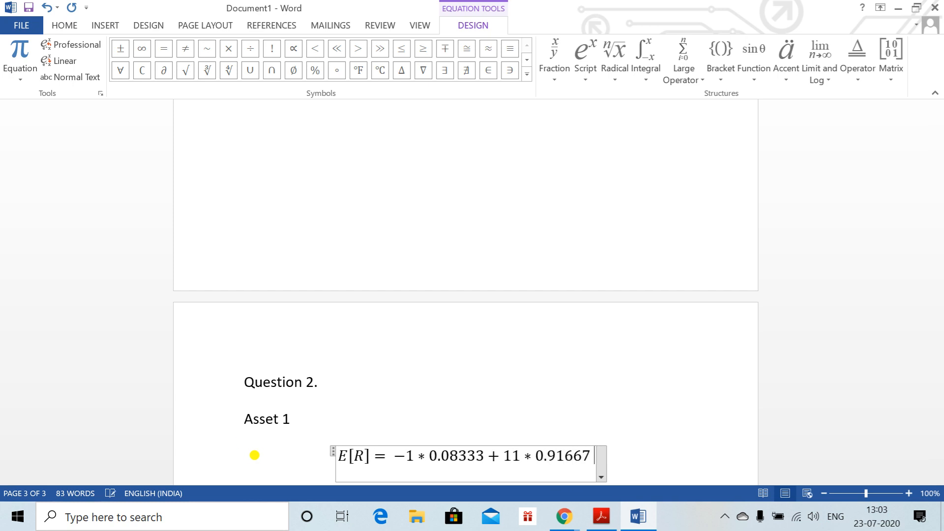
type("=10%")
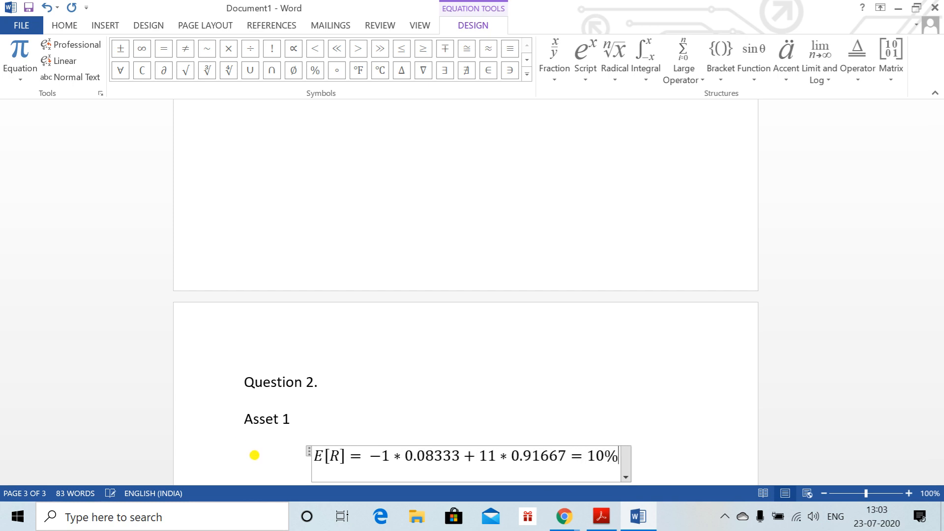
key("Right")
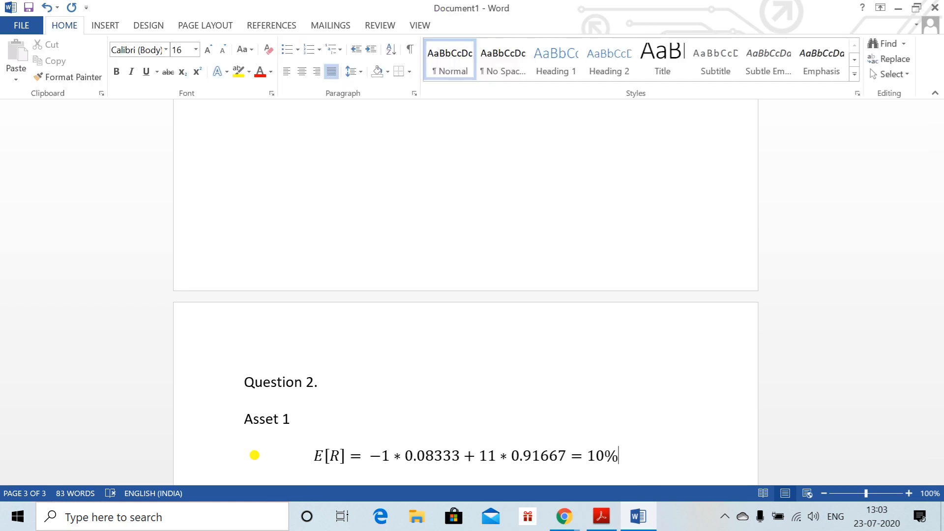
key("Return")
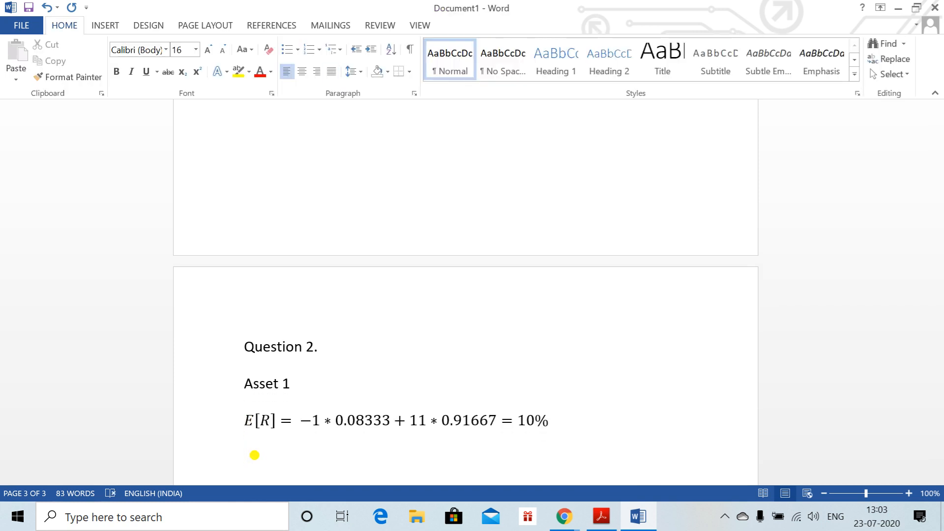
Insert a variance equation beginning Var[R] = (10% − (−1), consulting the asset returns in the Word Class 2 PDF along the way.
key("alt+equal")
type("Var")
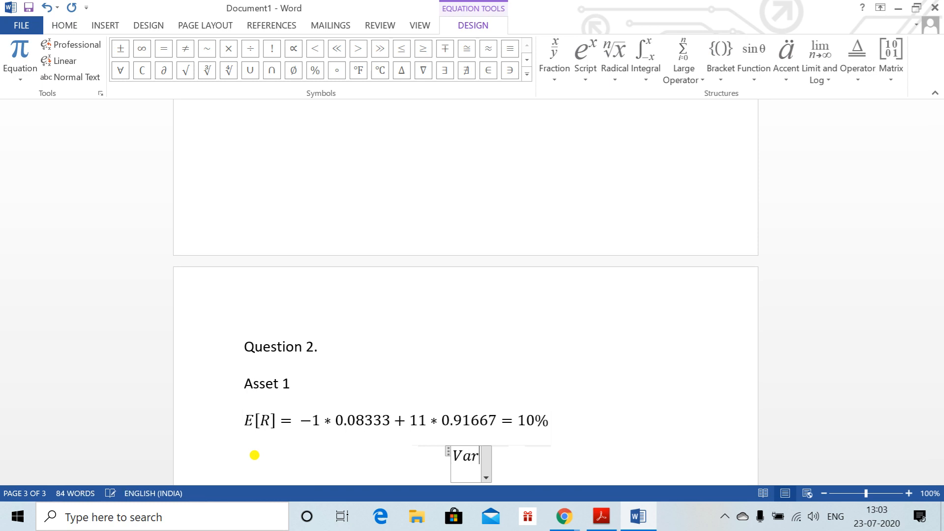
type("[R] =")
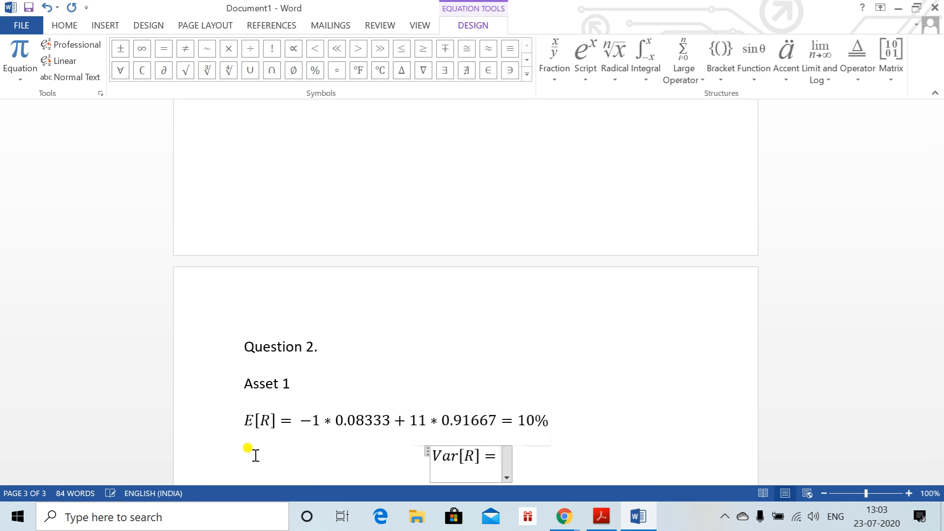
type(" (10")
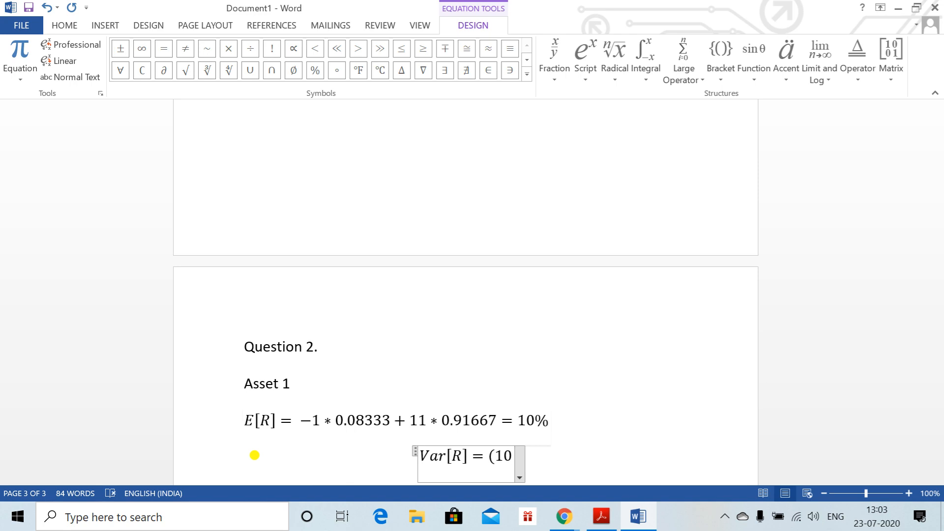
key("alt+Tab")
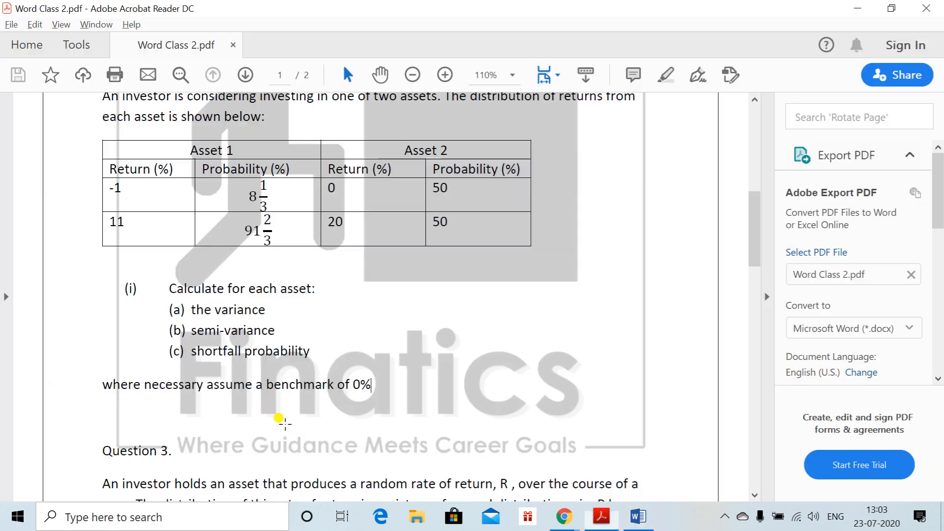
key("alt+Tab")
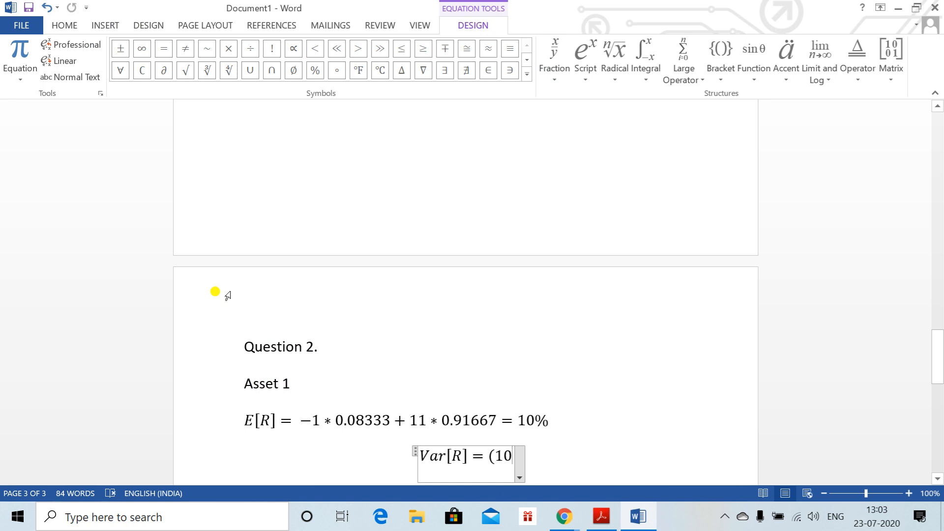
type("%(")
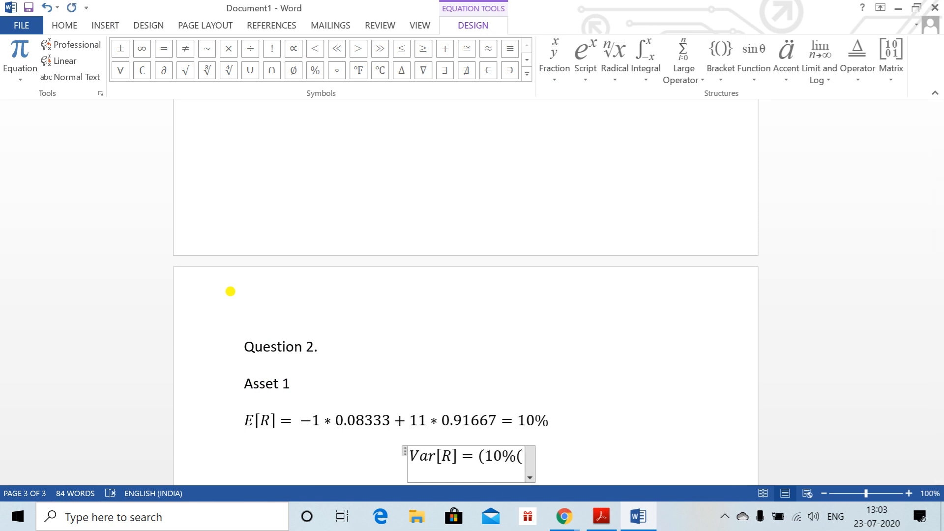
key("BackSpace")
type("-")
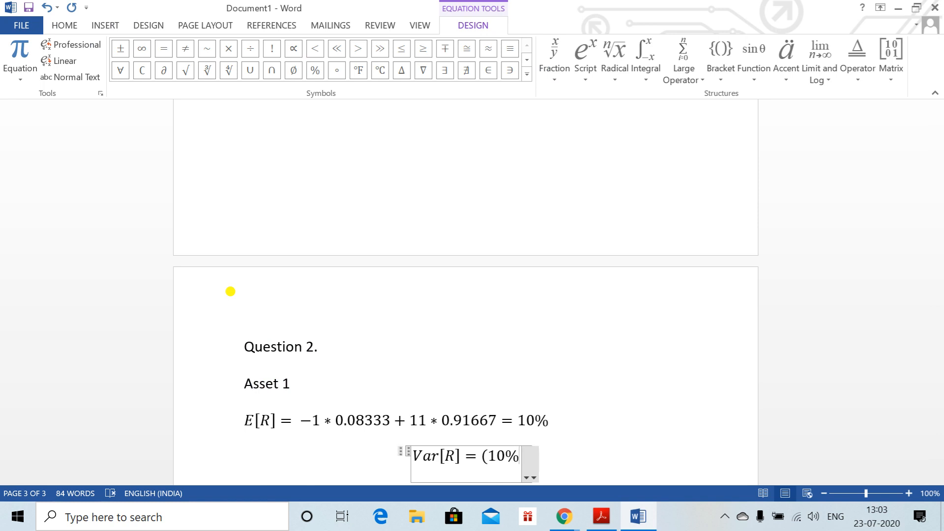
type("(-1)")
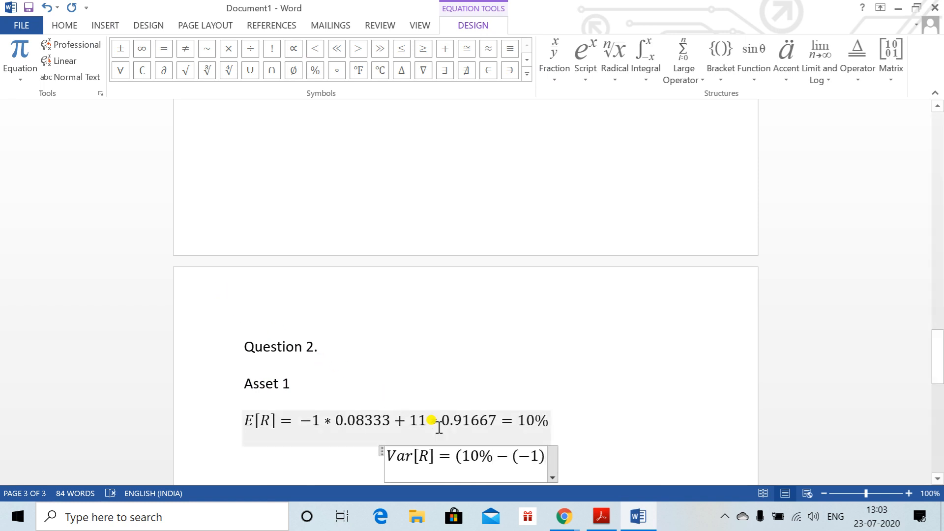
Remove the percent sign after 10 and complete the first variance term as (10 − (−1))^2 * 0.08333.
left_click(488, 455)
key("BackSpace")
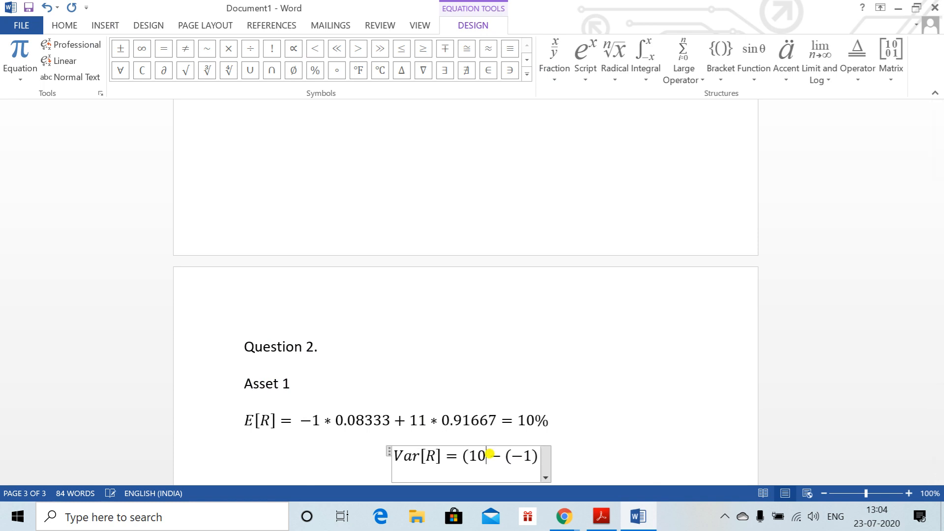
key("Right")
key("Right")
type(")^2")
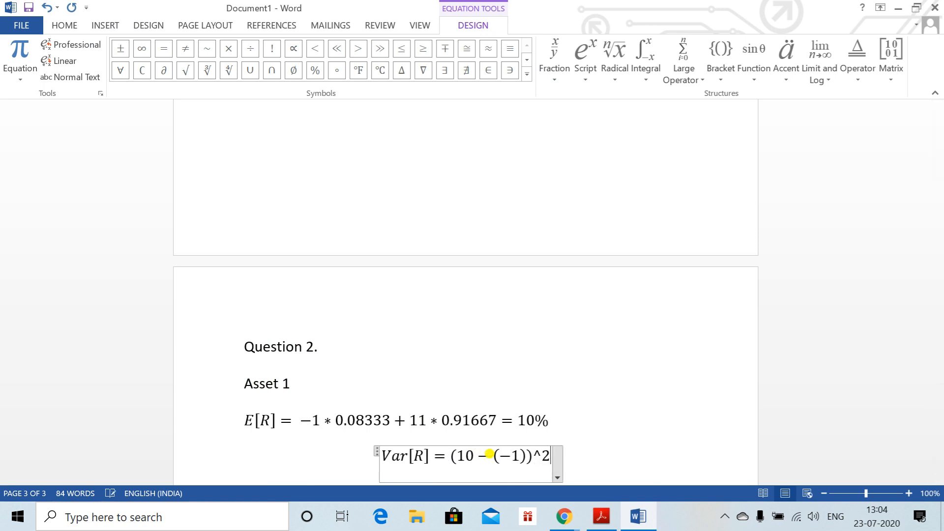
key("space")
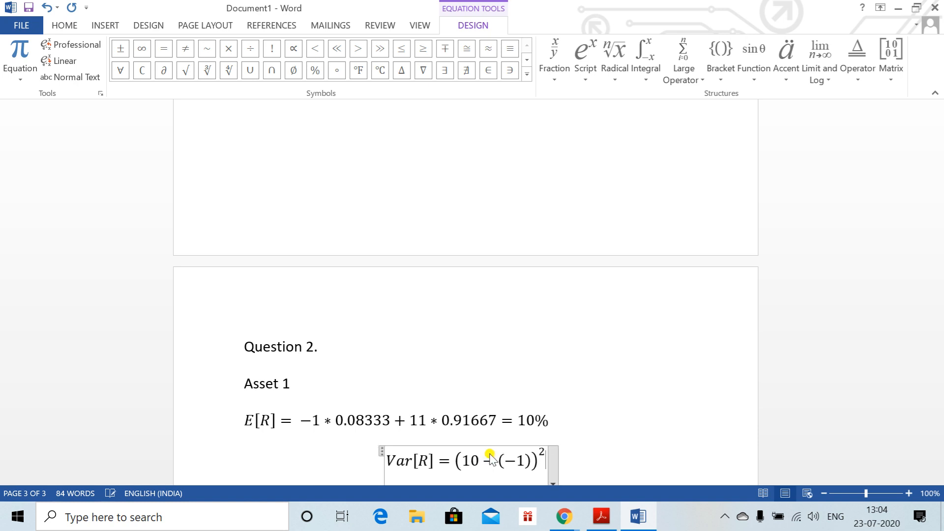
type("*")
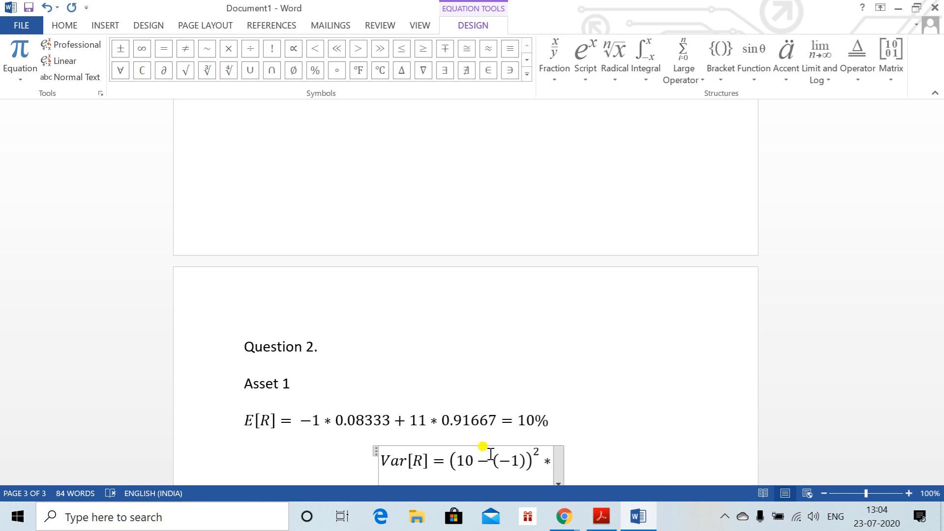
type("0.083333")
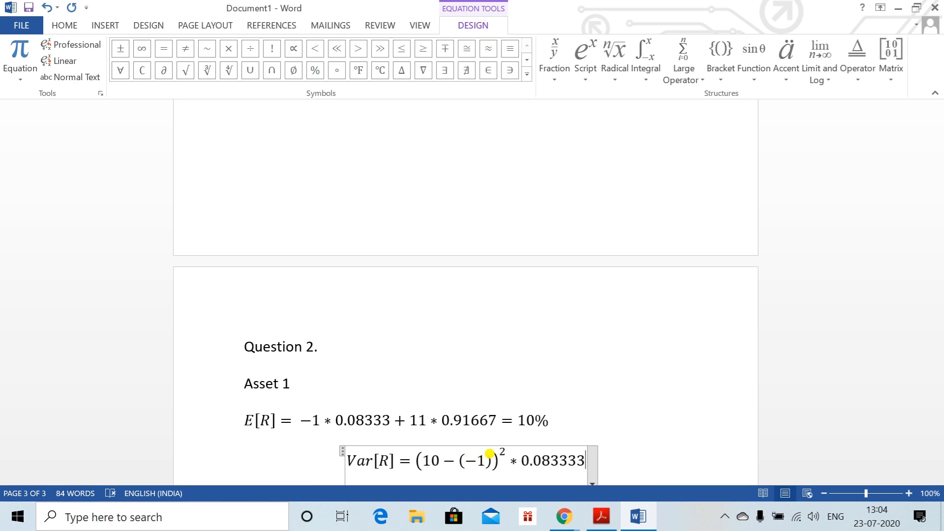
key("BackSpace")
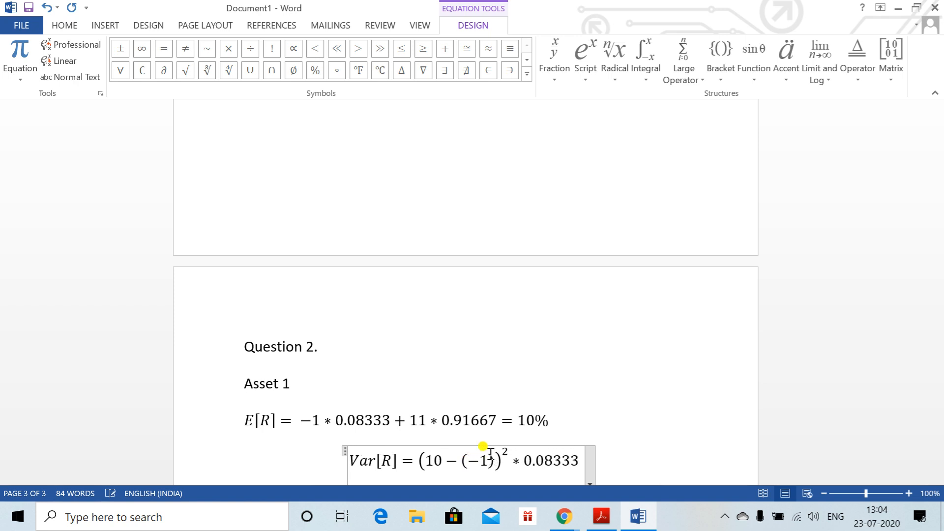
Add the second variance term + (10 − (11))^2 * 0.91667 to the Var[R] equation.
type("+(10")
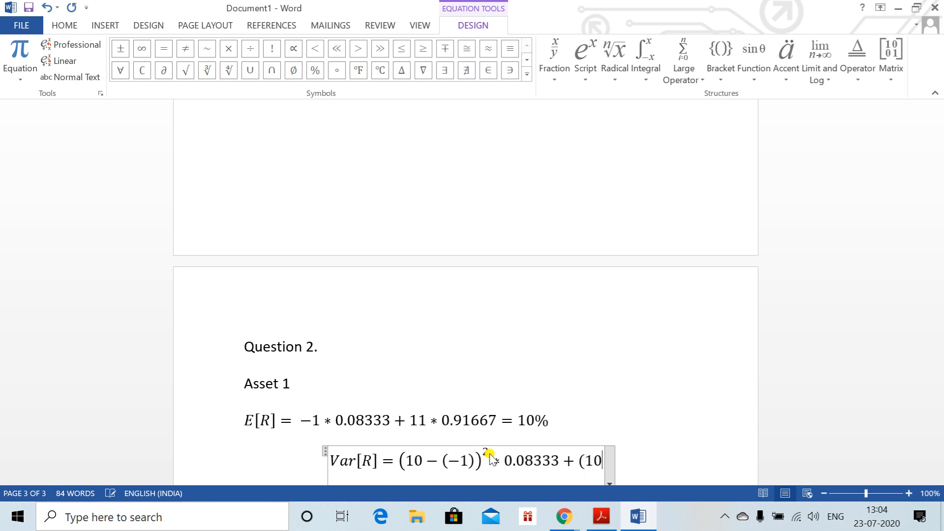
type("-(11")
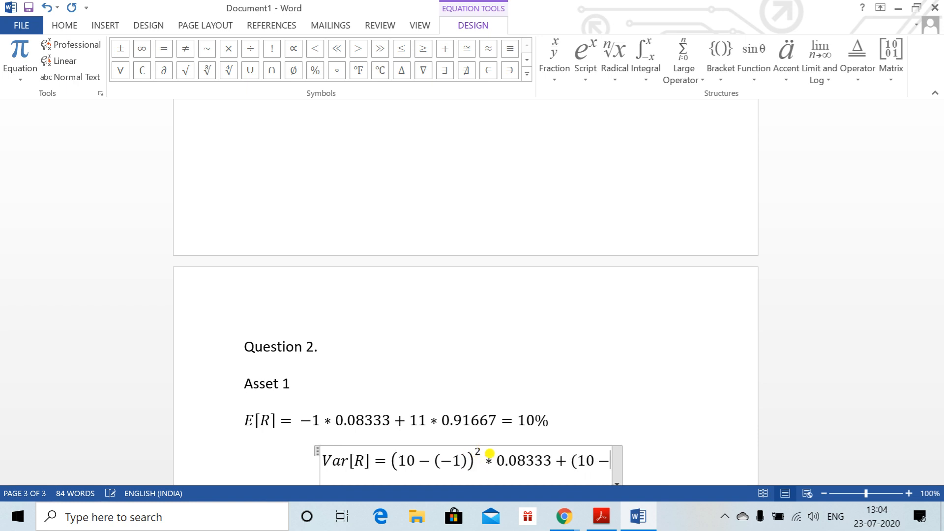
type("))^2")
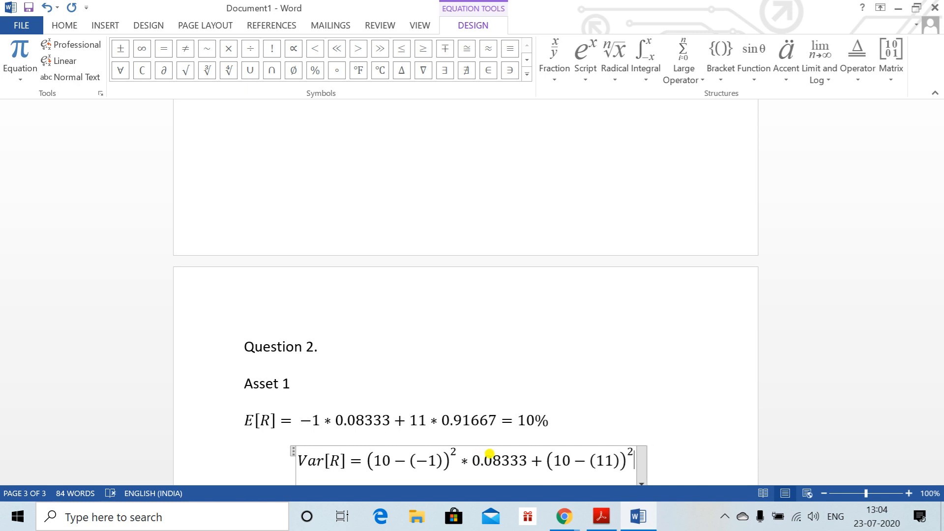
type("*0.0")
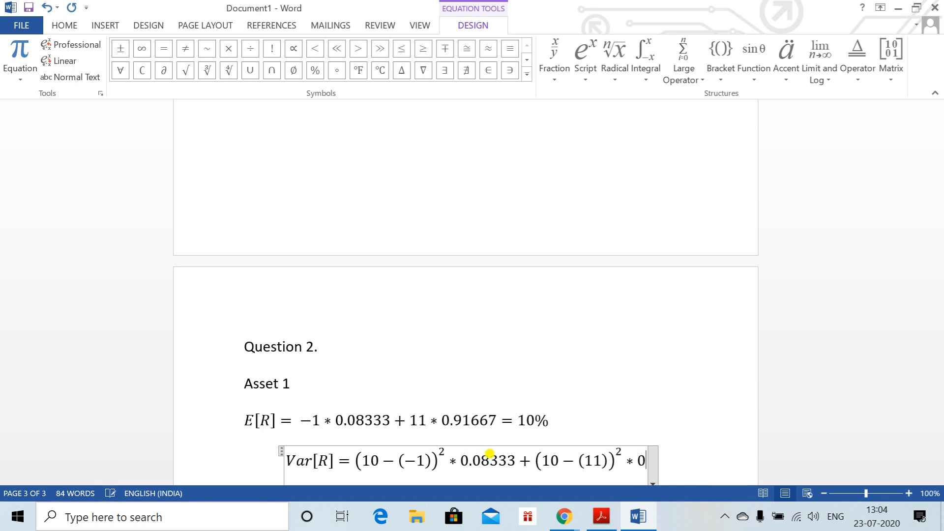
type("91667")
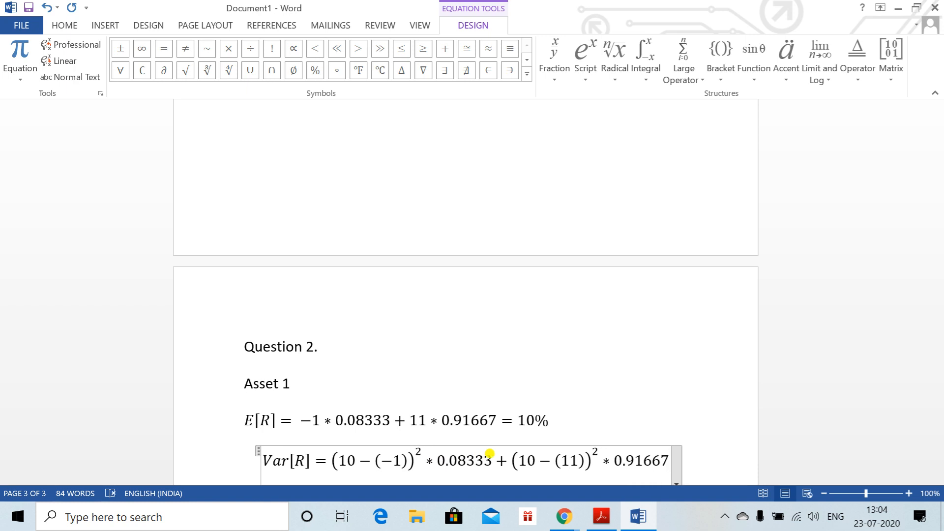
Finish the Asset 1 variance line with = 11%% as plain text after the equation and start a new line.
key("Right")
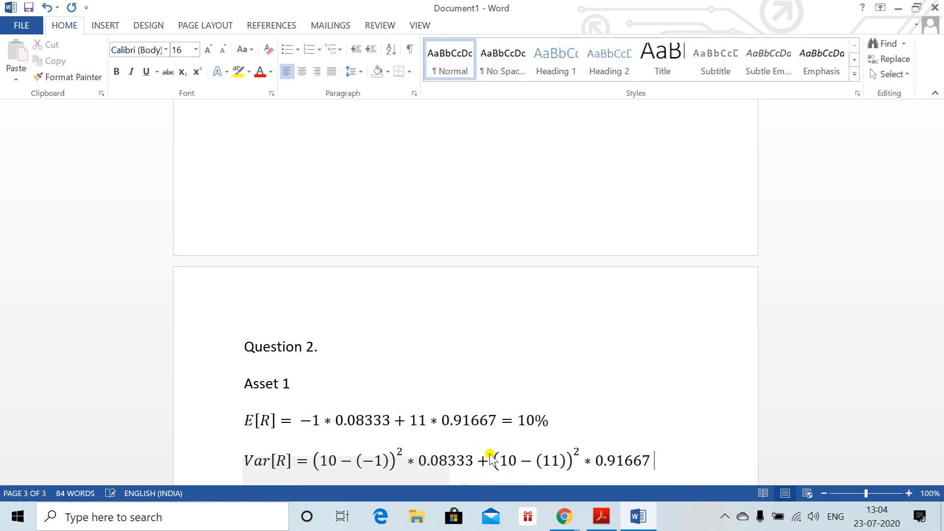
type("= ")
type("11%%")
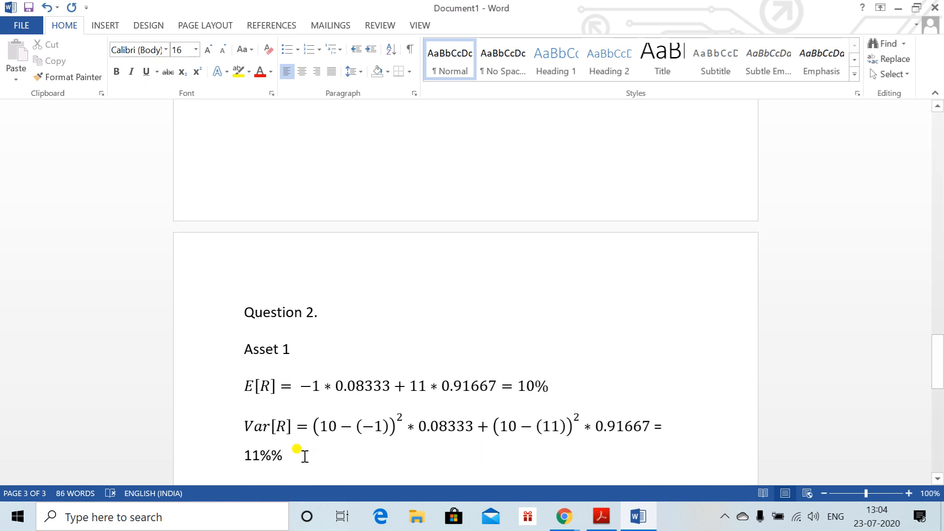
key("Return")
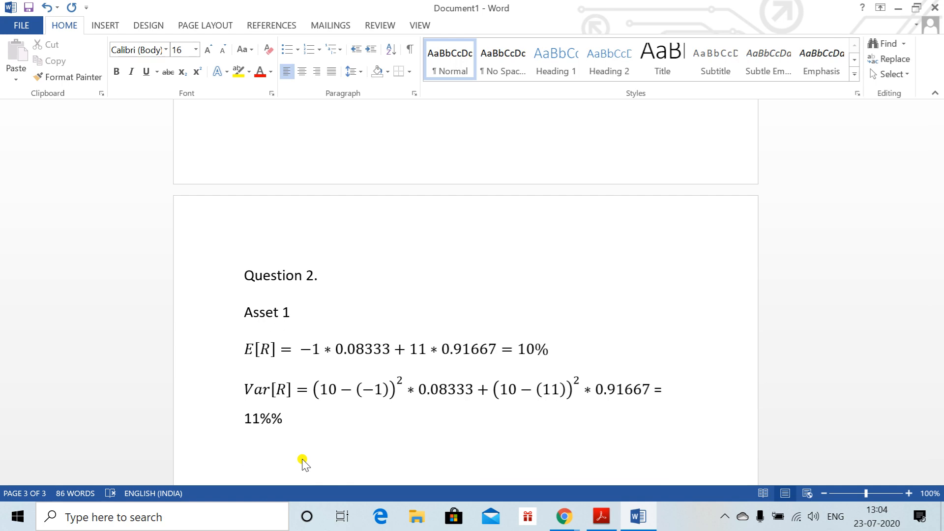
key("alt+Tab")
key("alt+Tab")
key("Tab")
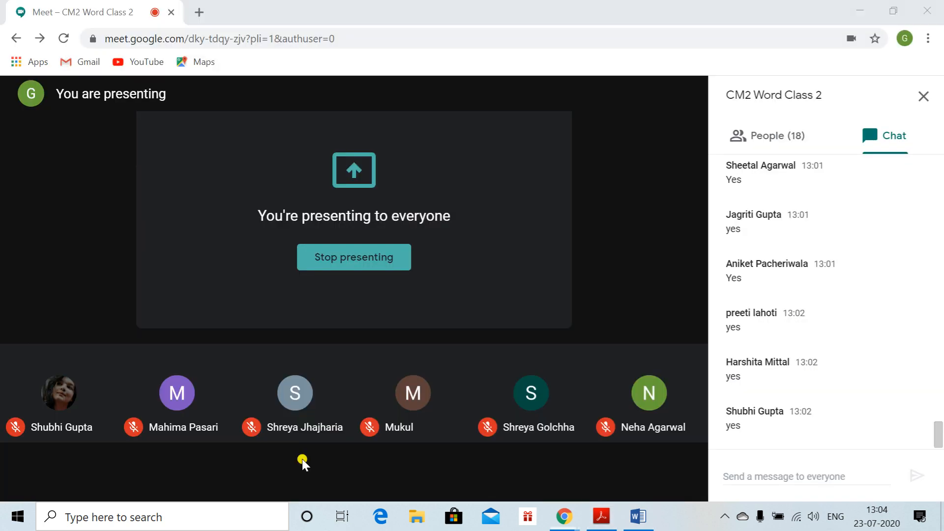
key("alt+Tab")
key("Tab")
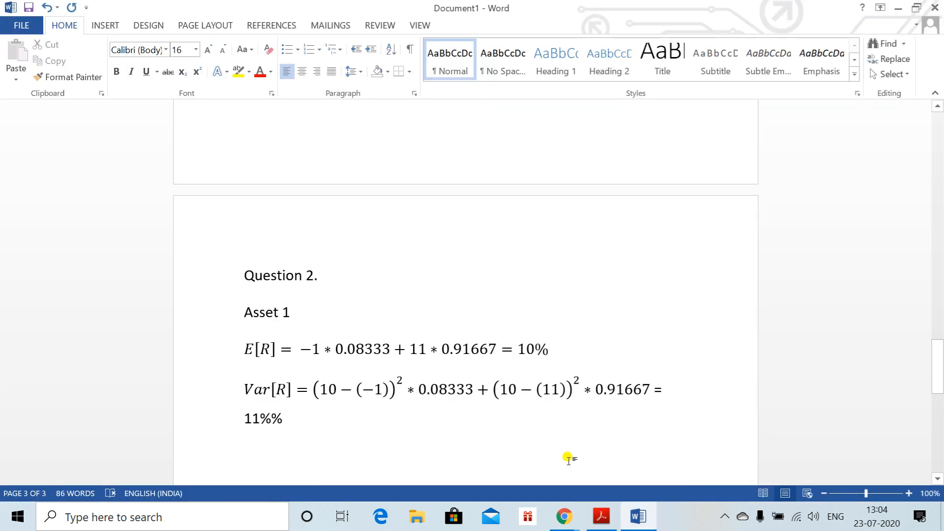
Add the heading Asset 2 below the Asset 1 variance and start a new line.
type("Asssrt")
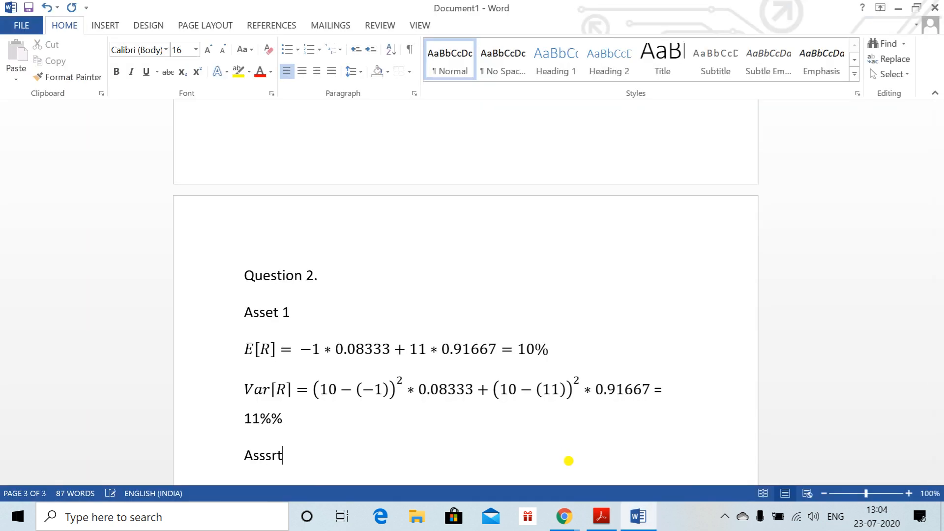
key("BackSpace")
key("BackSpace")
key("BackSpace")
type("et 2")
key("Return")
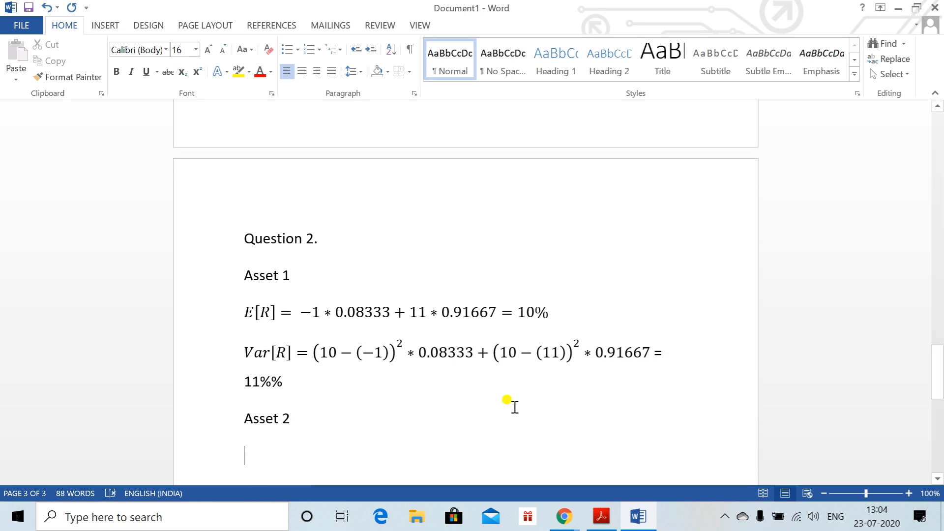
Insert an expected return equation under Asset 2 beginning E[R] = 0% * 0.5 +.
key("alt+equal")
type("E[")
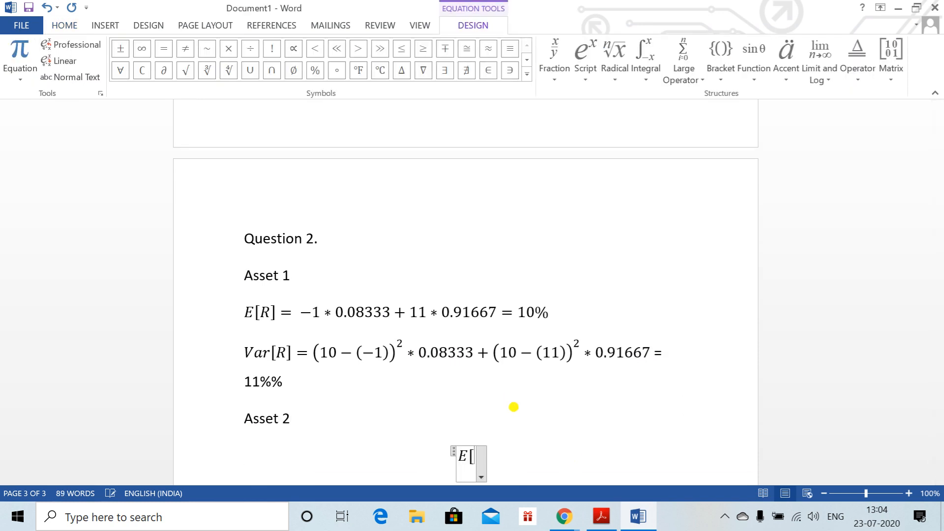
type("R]=")
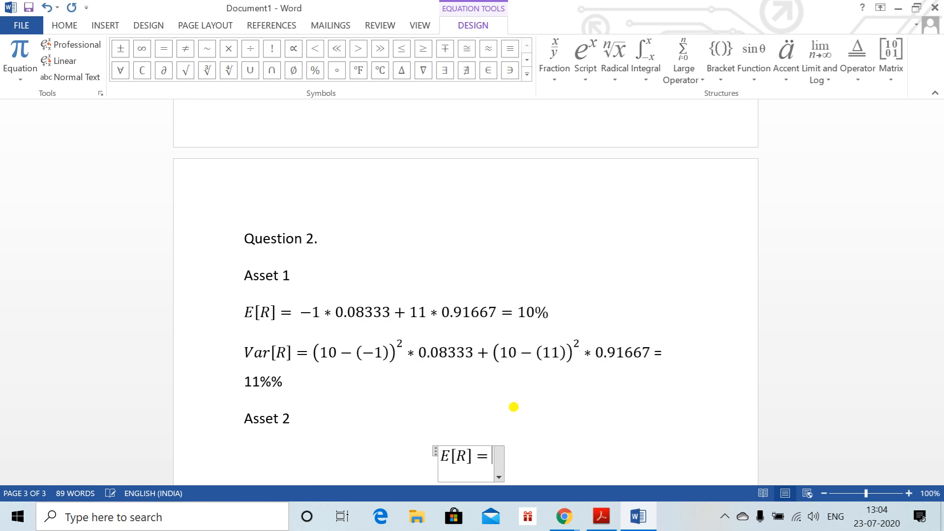
type("0%")
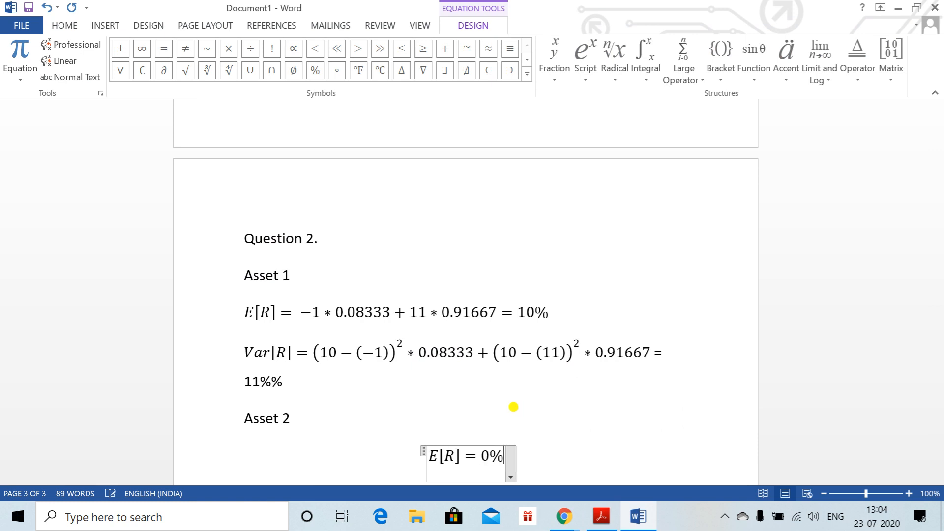
type("+")
key("BackSpace")
type("*5")
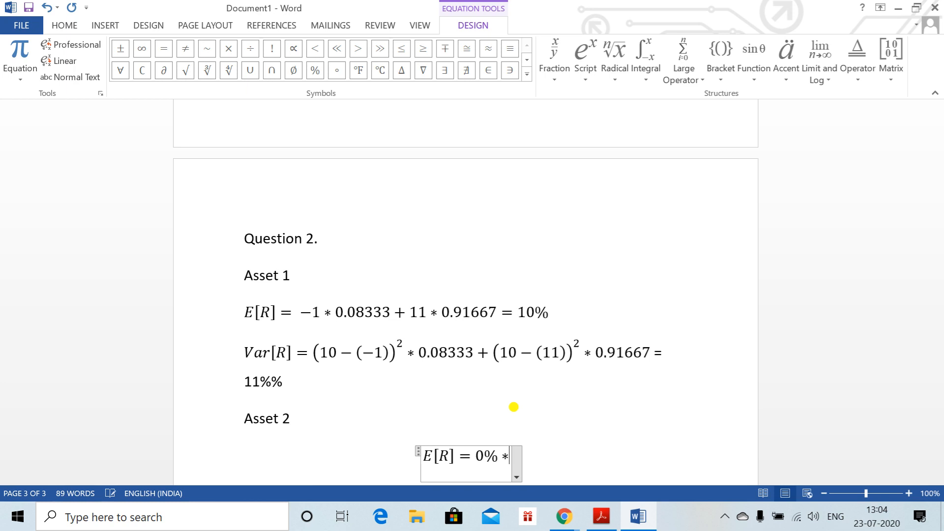
key("BackSpace")
type("0.5 +")
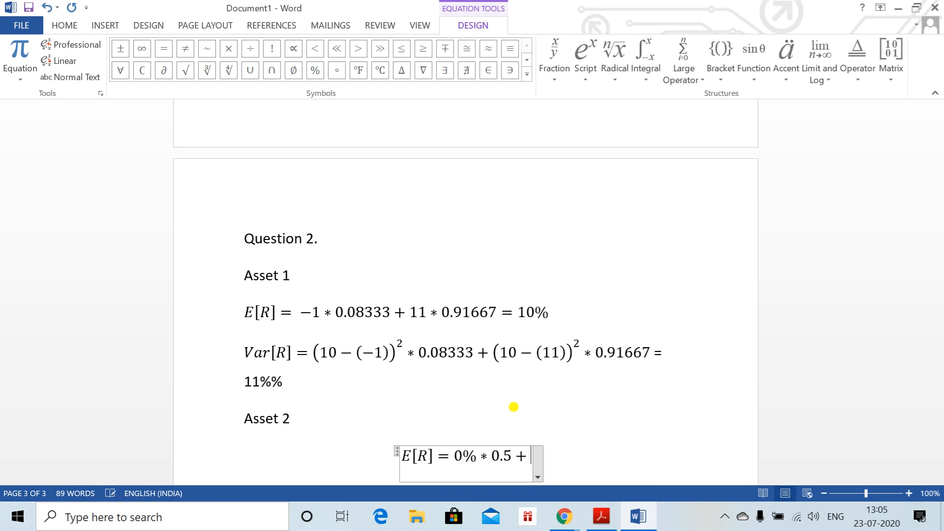
Complete the Asset 2 expected return equation with 20% * 0.5 = 10% and start a new line below it.
type(" 20")
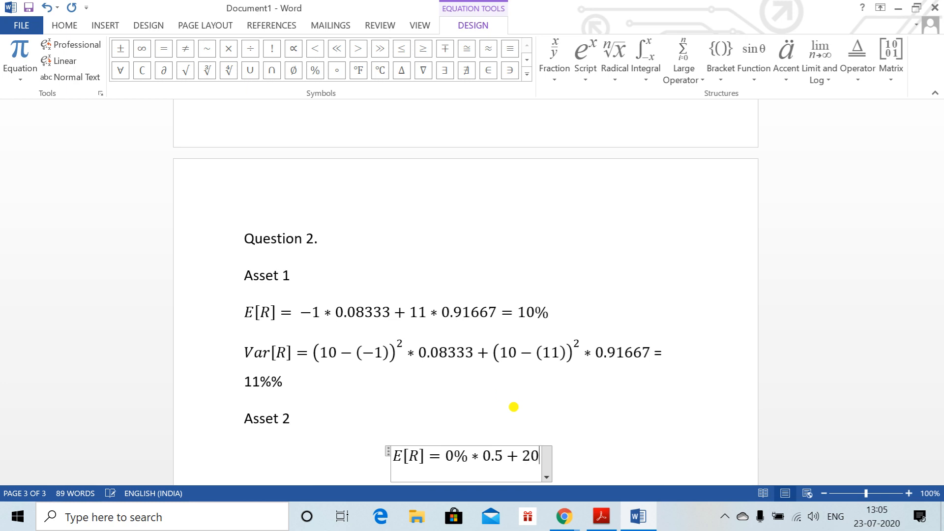
type("% &")
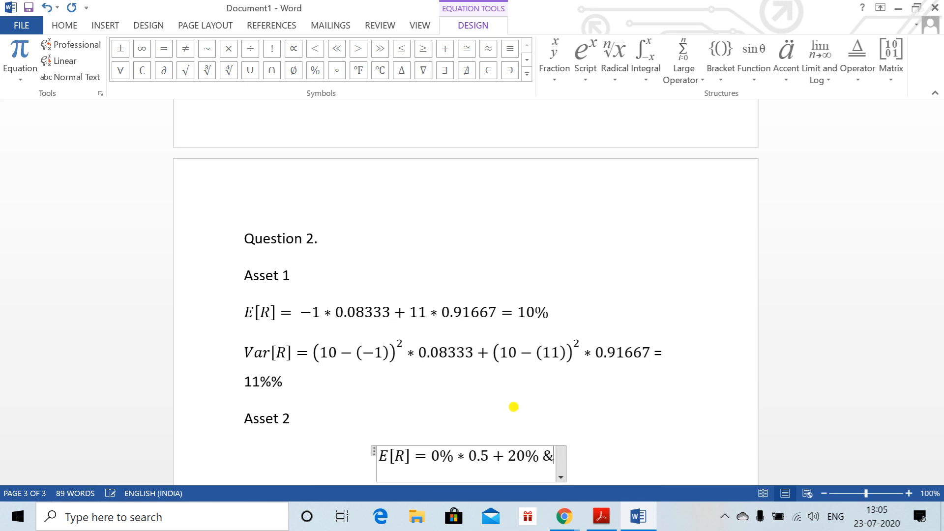
key("BackSpace")
type("* 0.")
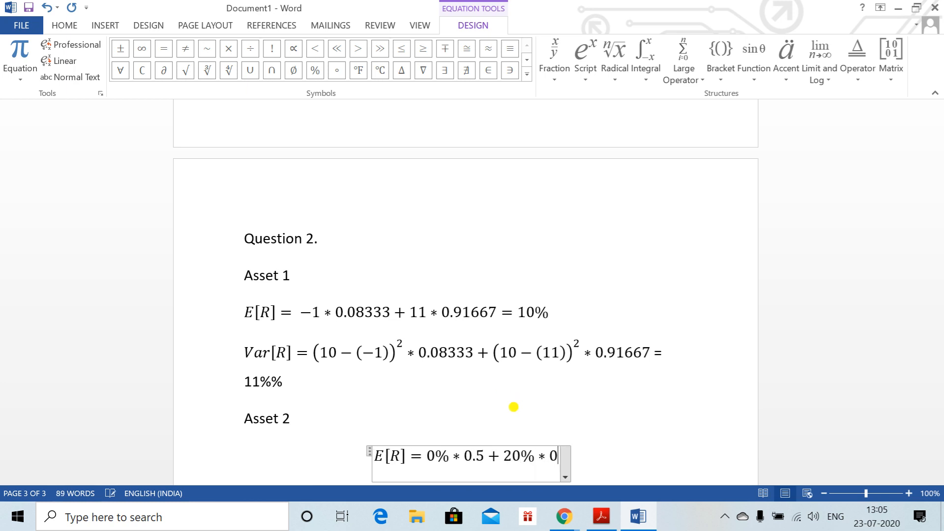
type("5=")
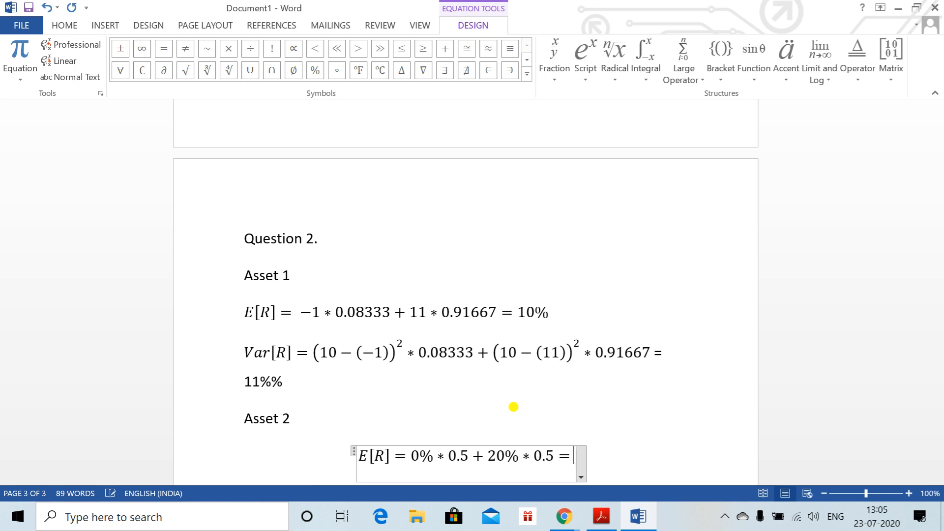
type("10%")
key("Right")
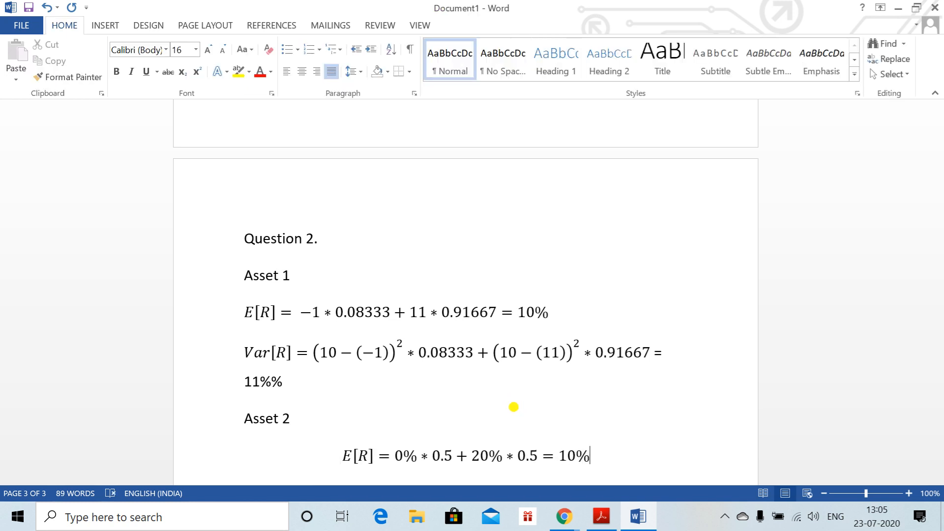
key("Return")
type("Var")
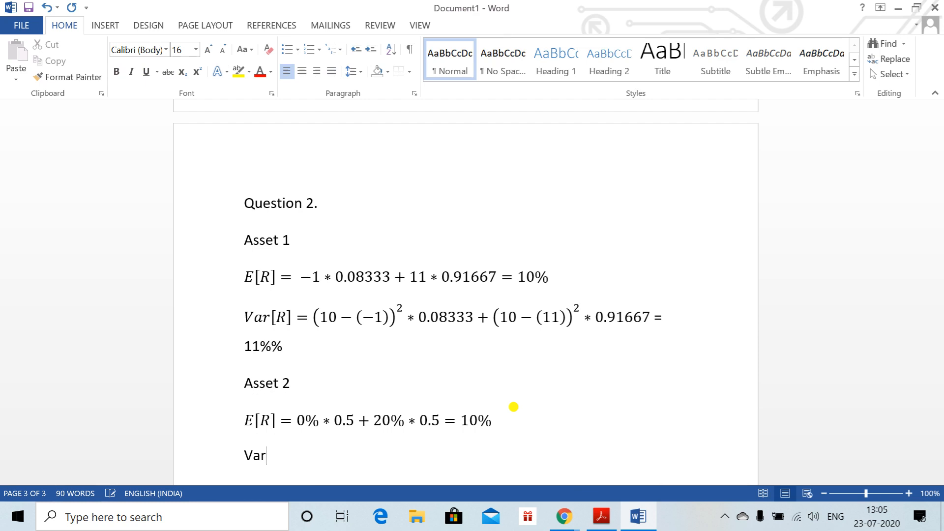
key("BackSpace")
key("BackSpace")
key("BackSpace")
Insert a variance equation for Asset 2 with the first term, var[R] = (10 − (0))^2 * 0.5.
key("alt+equal")
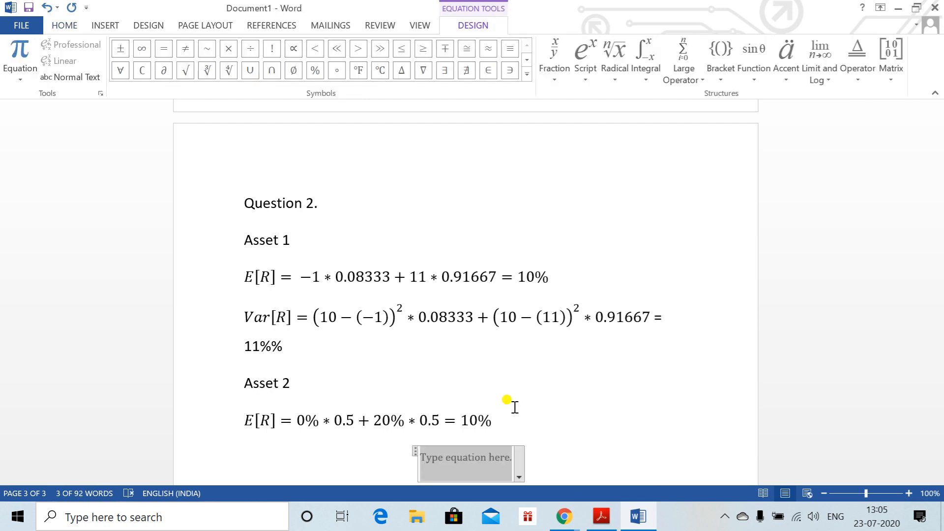
type("var[R")
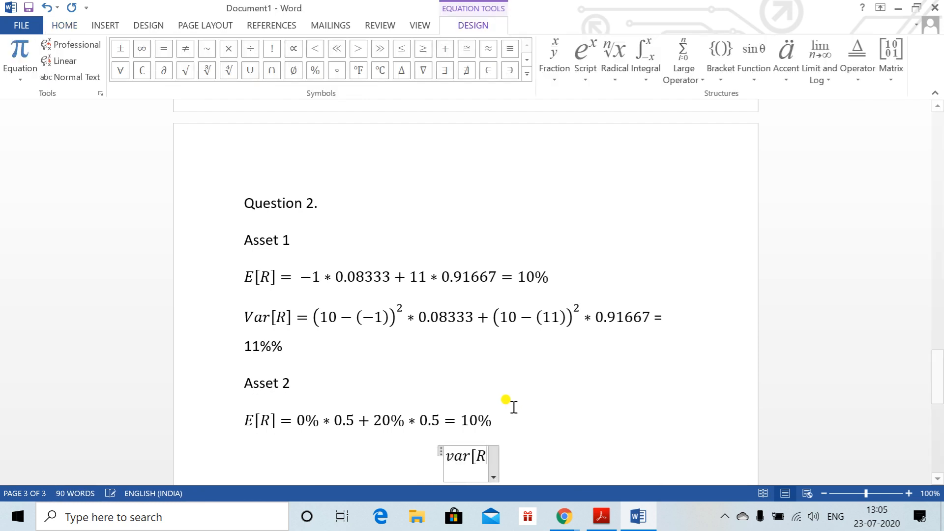
type("] = ")
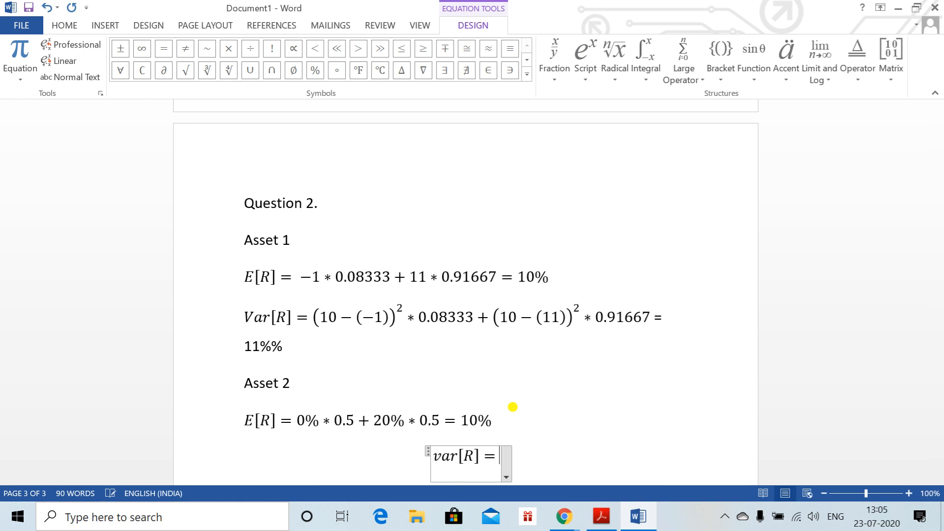
type("(!0")
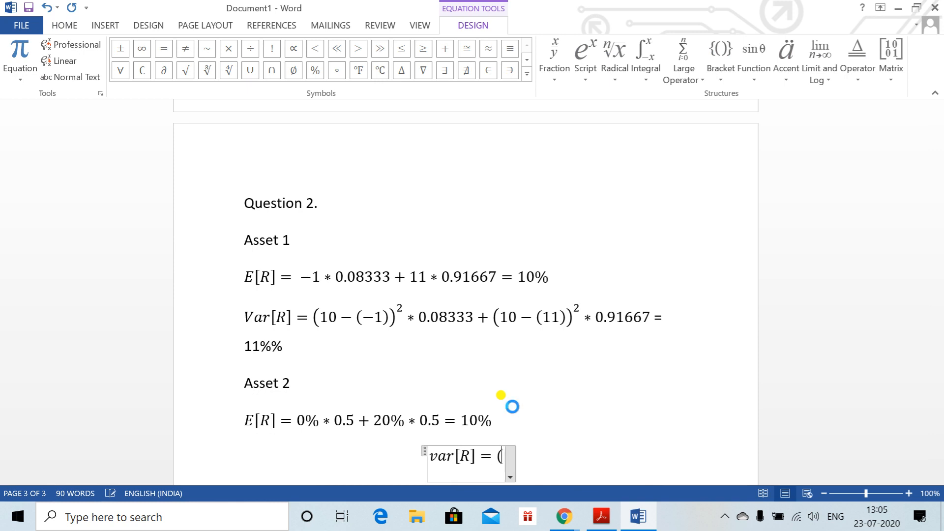
key("BackSpace")
key("BackSpace")
type("10")
type("-")
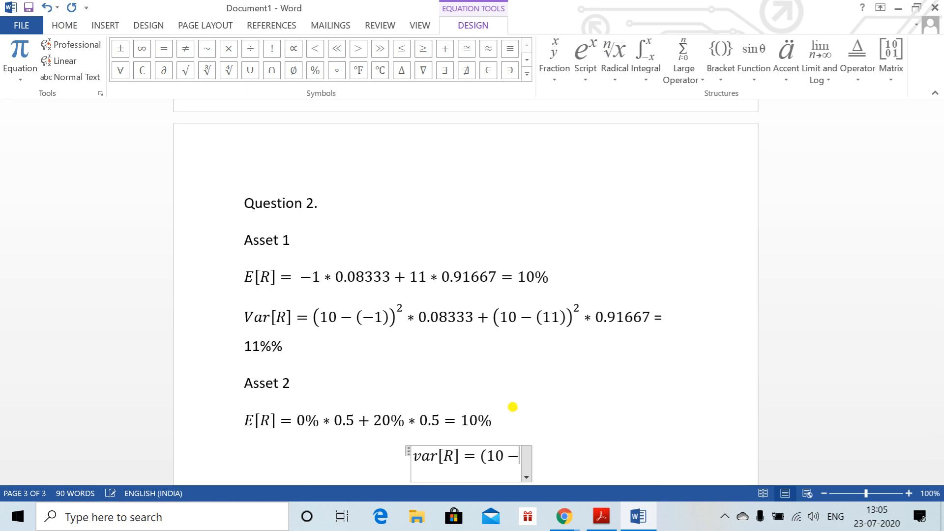
type("(0))")
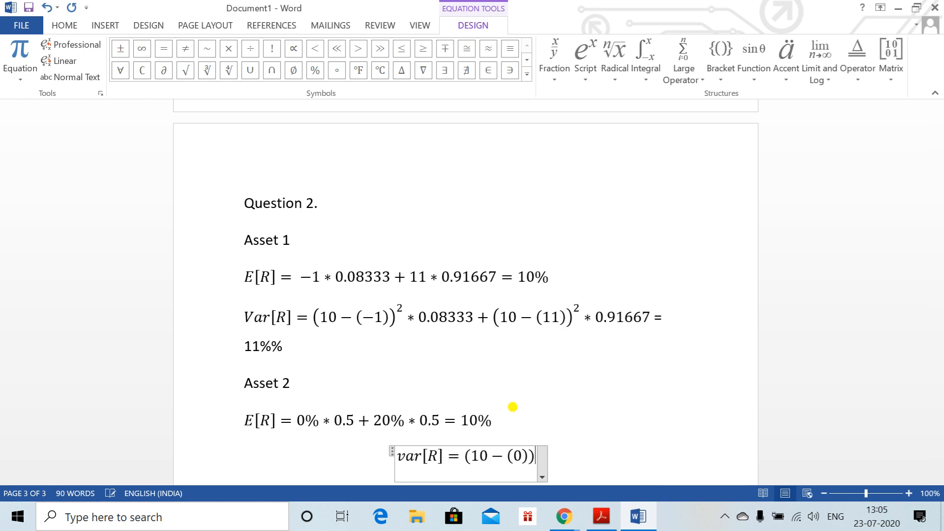
type("^2")
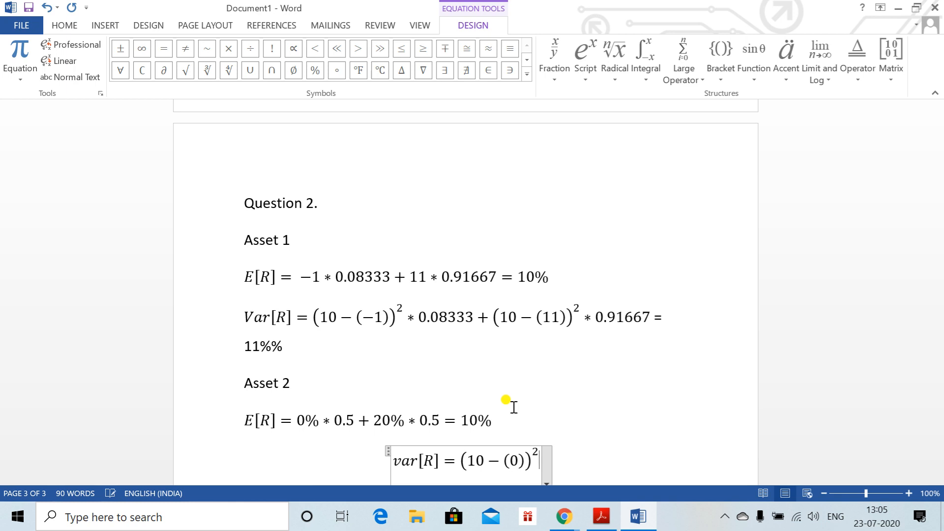
type("*0.5")
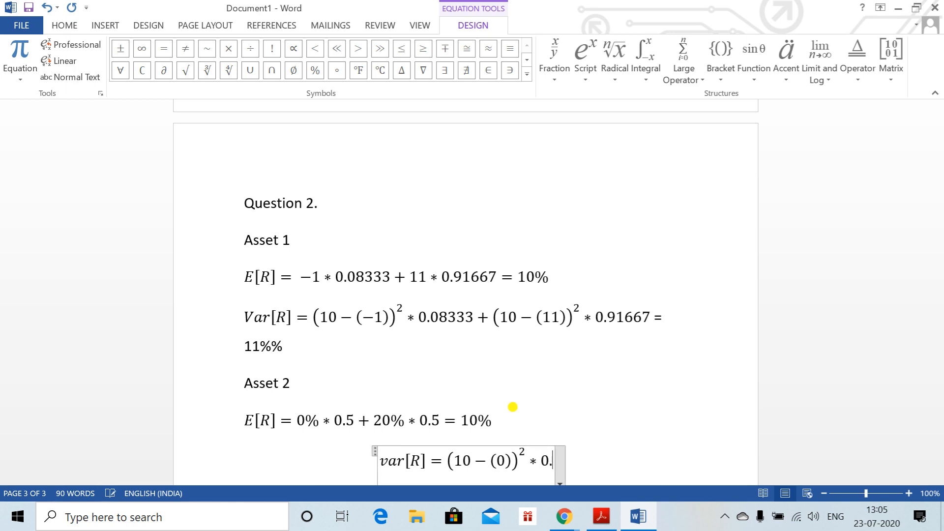
Add the second variance term + (10 − (20))^2 * 0.5 to the Asset 2 equation.
type("+(")
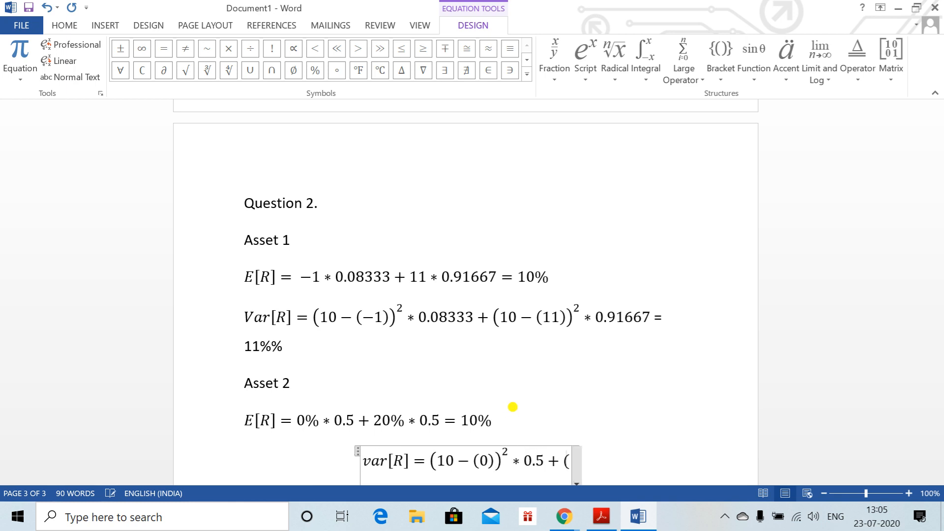
type("10-(")
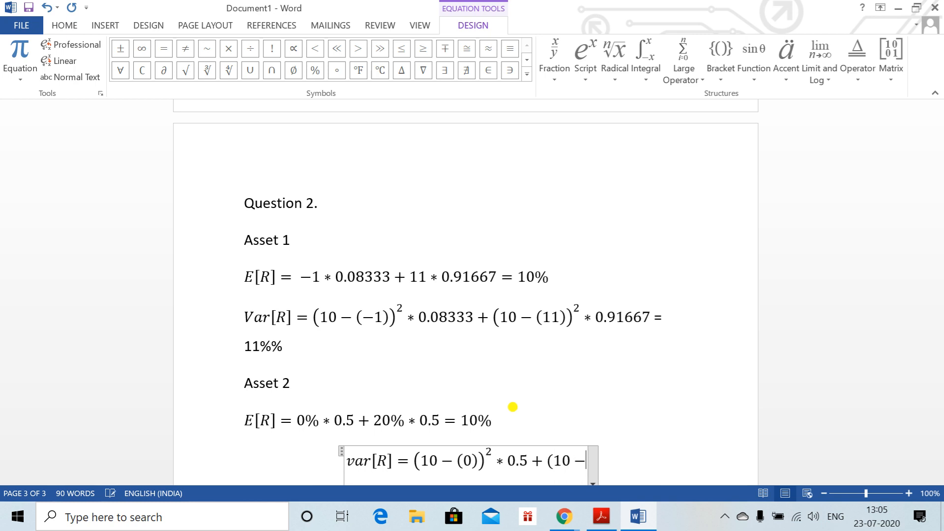
type("20))^")
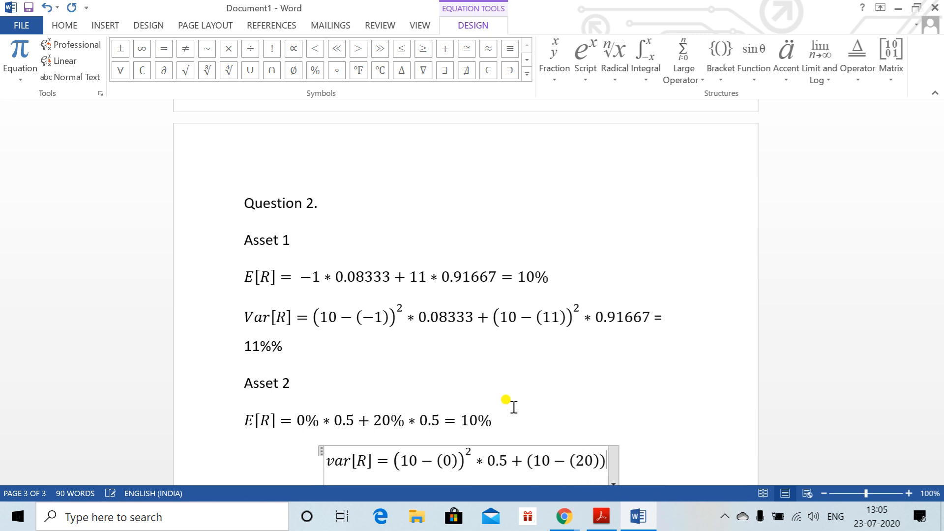
type("2")
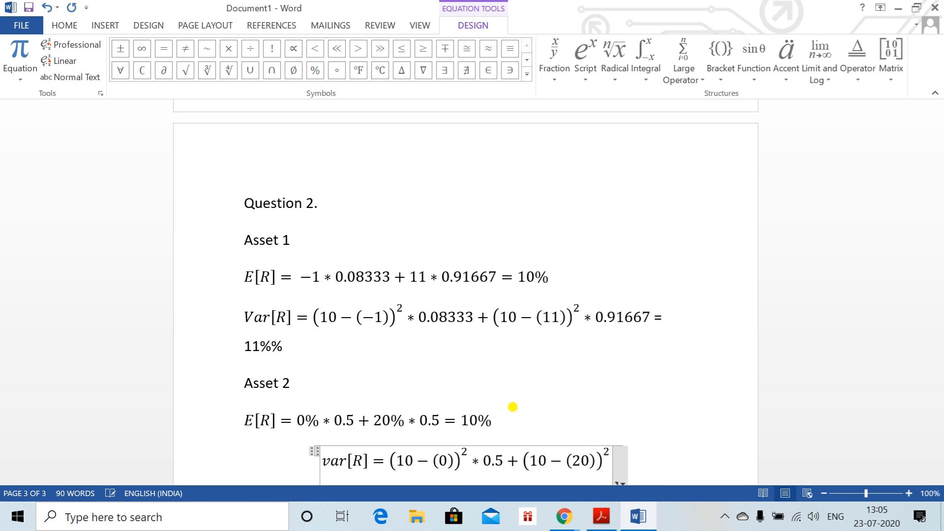
type(" *0.5")
Finish the Asset 2 variance line with = 100%% as plain text after the equation and start a new line.
key("Right")
type("= ")
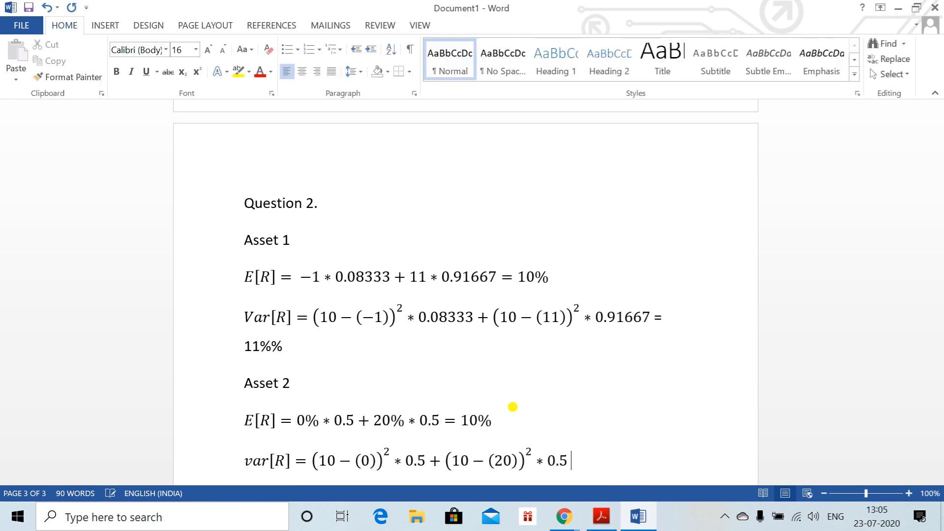
type("100%%")
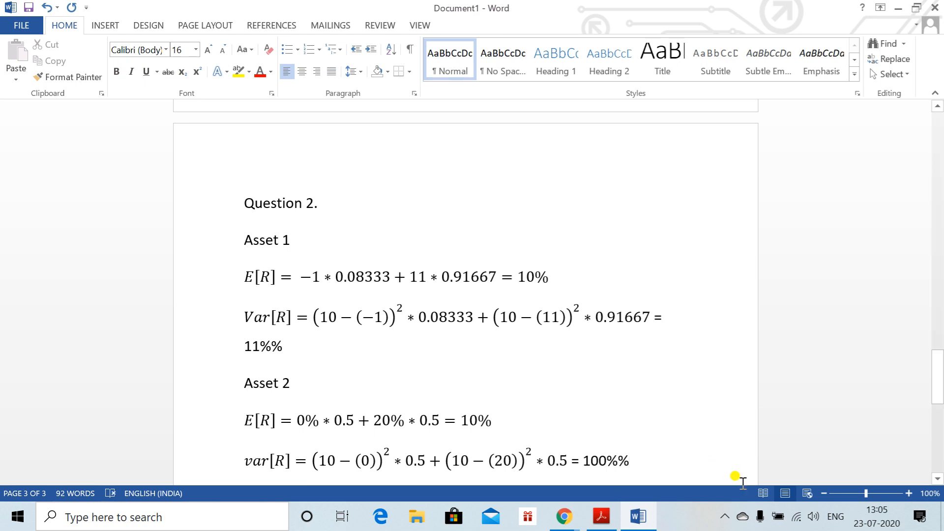
key("Return")
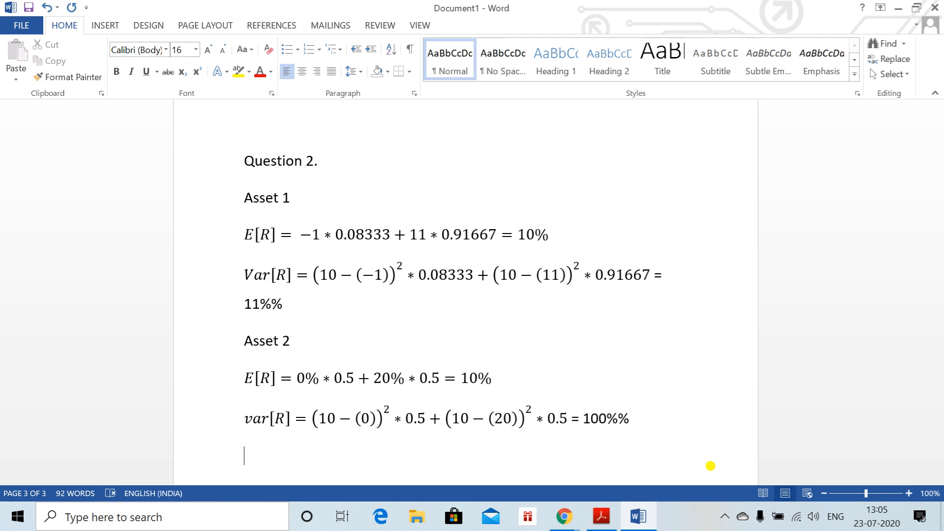
Leave blank space below the Asset 2 variance line for the next part of the answer.
key("Return")
key("Return")
type("(ii")
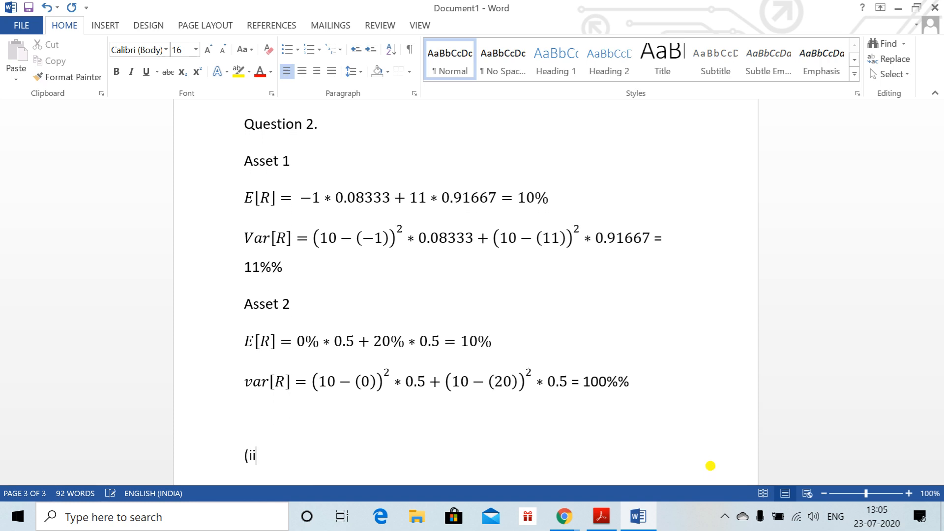
type(") Semi Var")
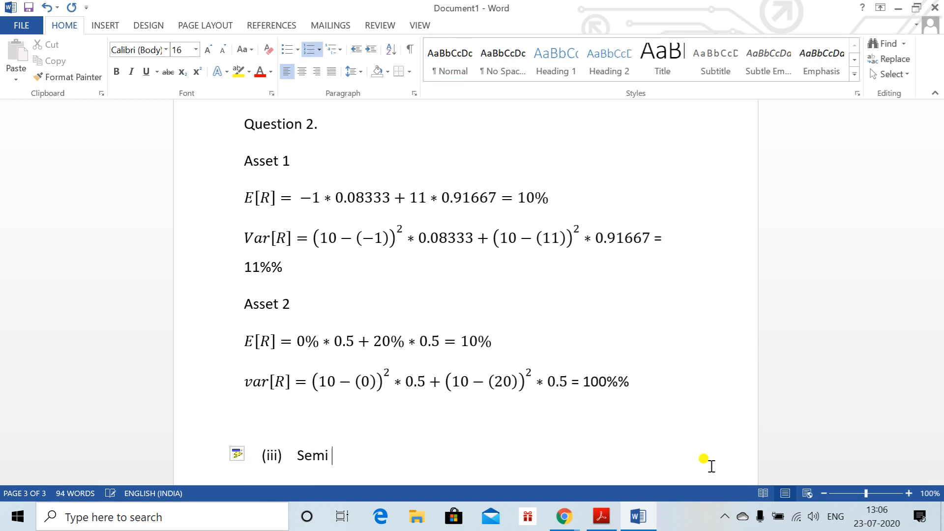
key("BackSpace")
key("BackSpace")
key("BackSpace")
key("BackSpace")
key("BackSpace")
key("BackSpace")
key("BackSpace")
key("BackSpace")
key("BackSpace")
key("BackSpace")
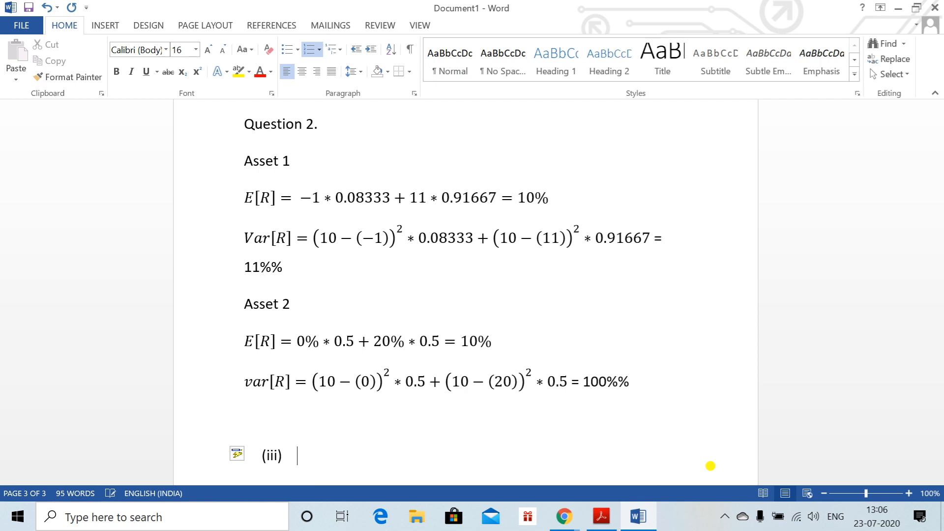
type("(")
key("BackSpace")
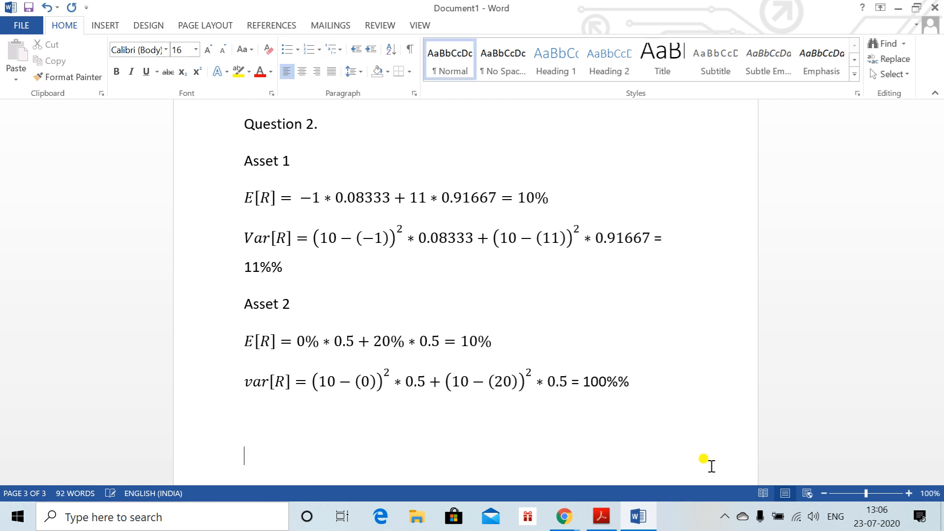
Write the heading (ii) Semi variance return, undo its automatic list numbering, and start a plain line below it.
type("(iii)")
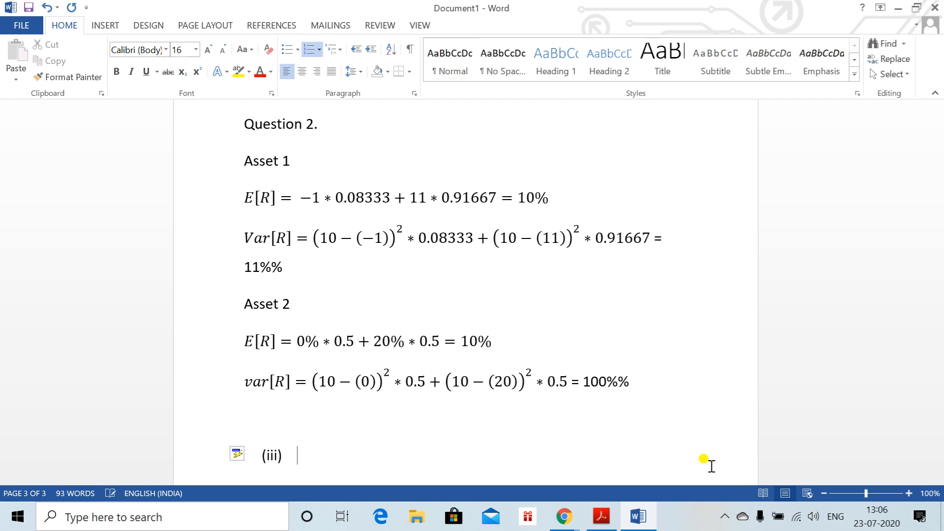
key("ctrl+z")
type("Semi")
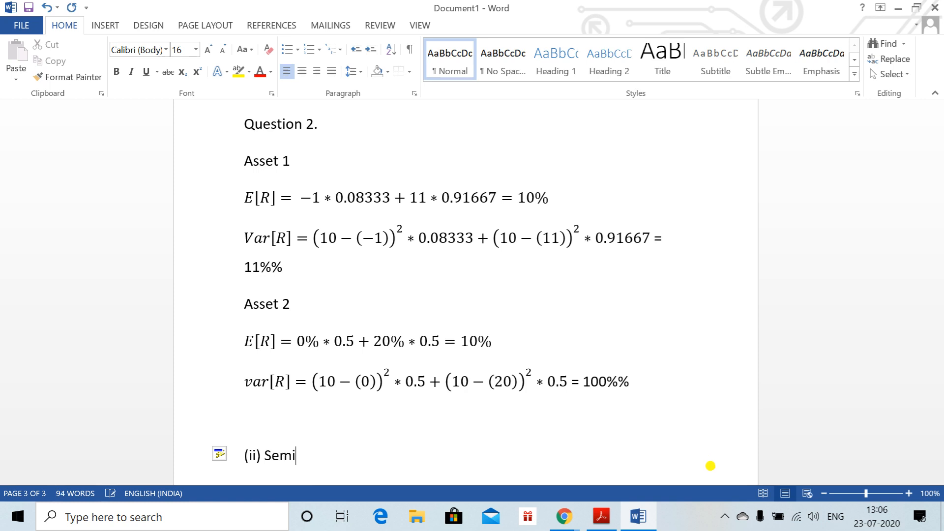
type(" variance return")
key("Return")
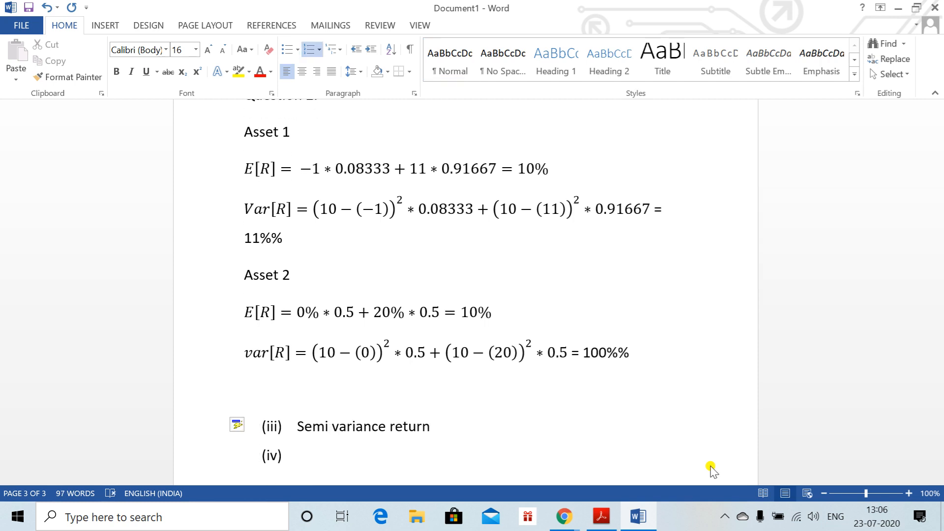
key("BackSpace")
key("BackSpace")
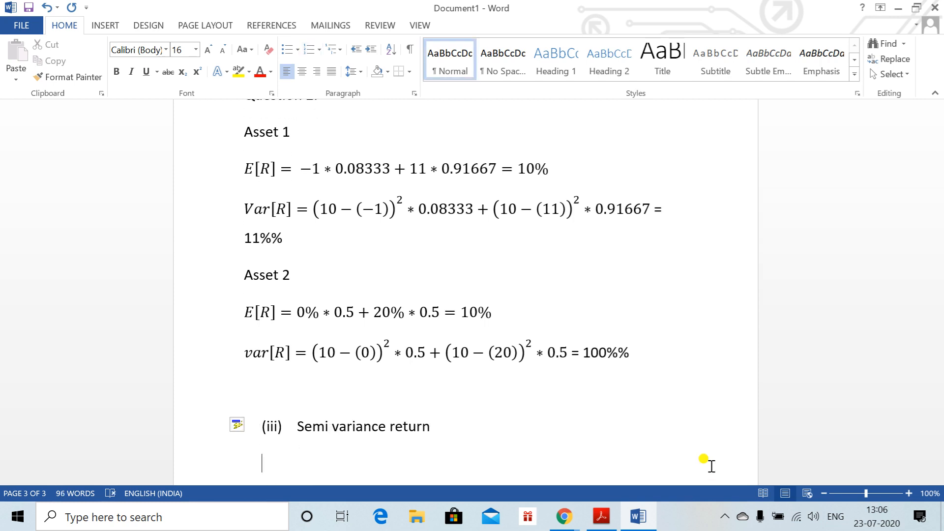
key("ctrl+z")
key("ctrl+z")
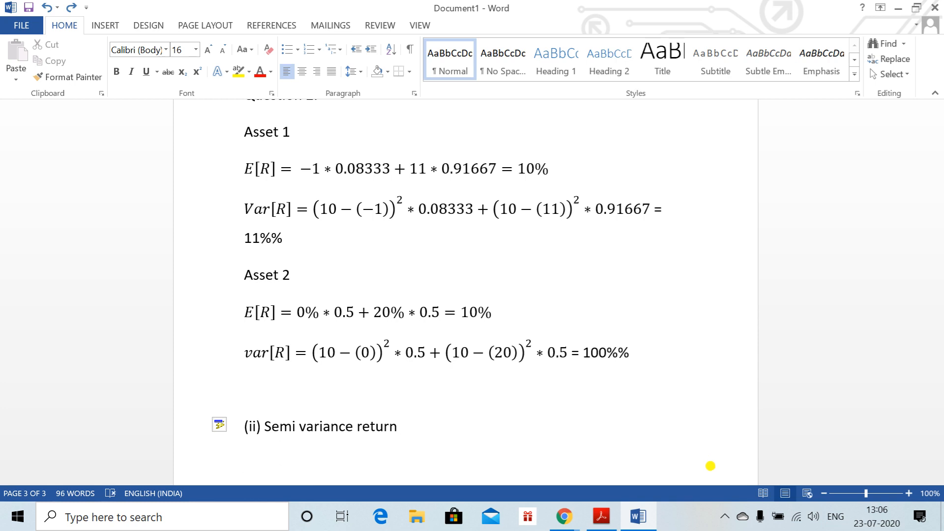
Add the label Asset 1 below the semi-variance heading and start a new line under it.
type("Assert")
key("BackSpace")
key("BackSpace")
key("BackSpace")
type("t 1")
key("Return")
key("alt+Tab")
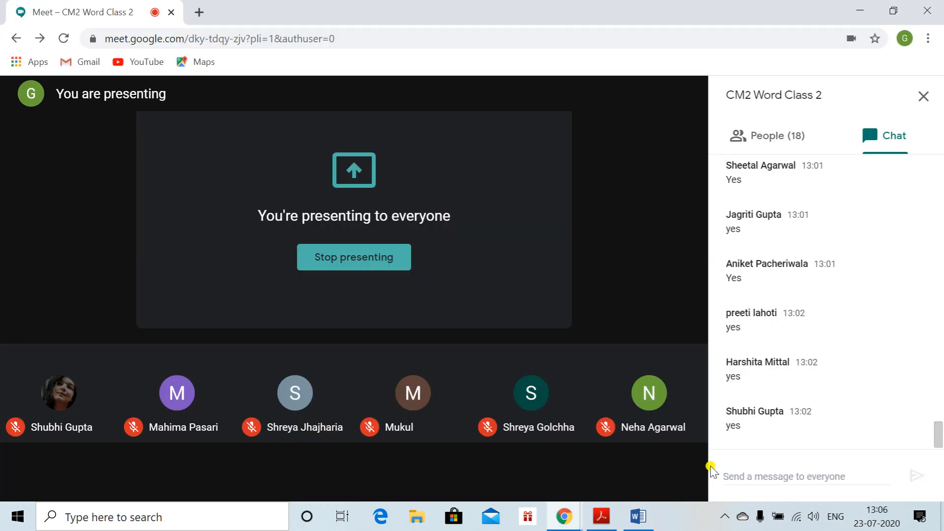
key("alt+Tab")
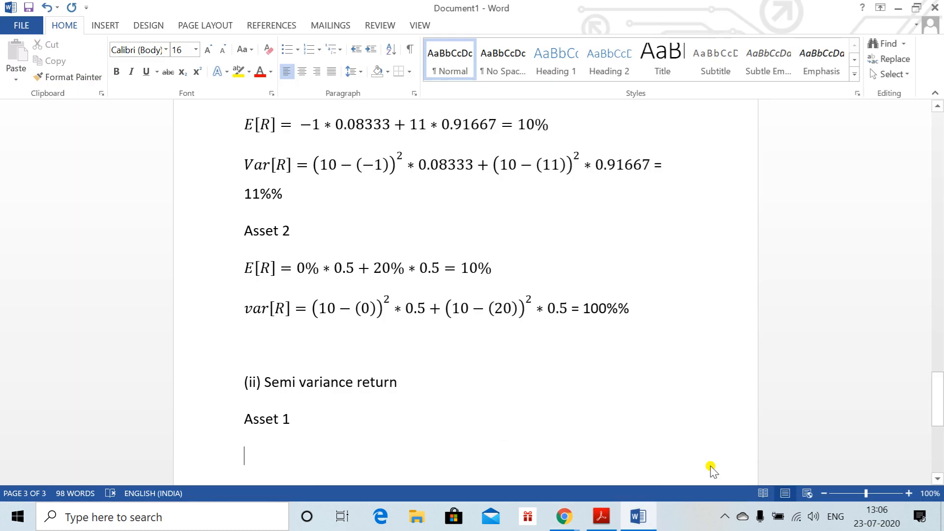
Insert an equation below Asset 1 containing a summation sign with the lower limit r<μ.
key("alt+equal")
type("m ")
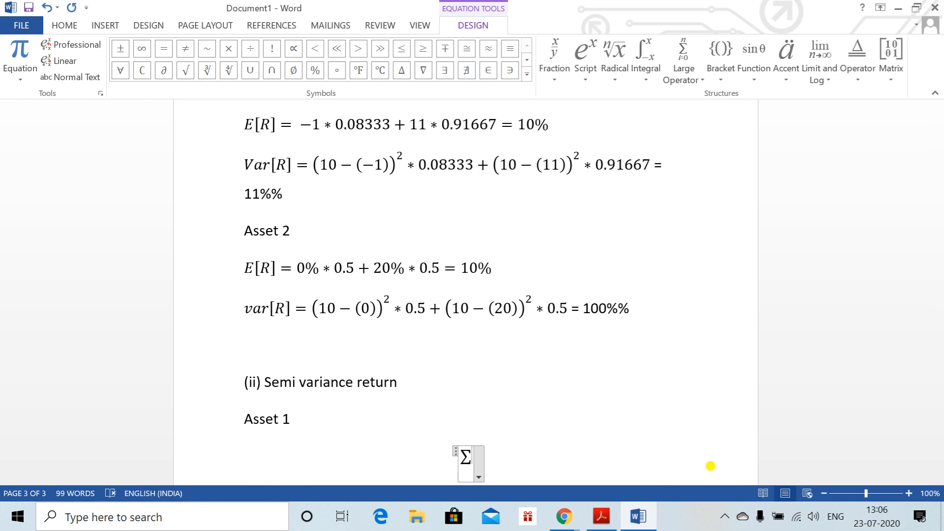
type("_(r<")
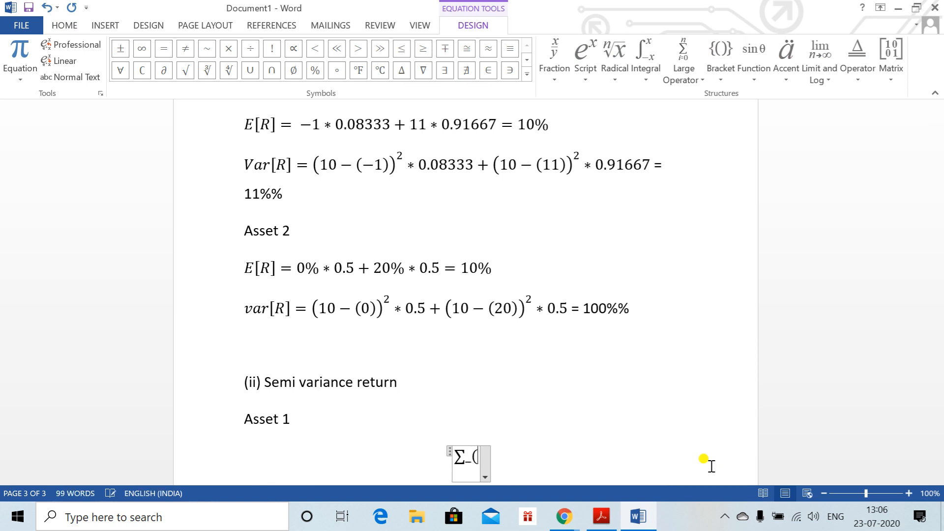
type("\\mu)")
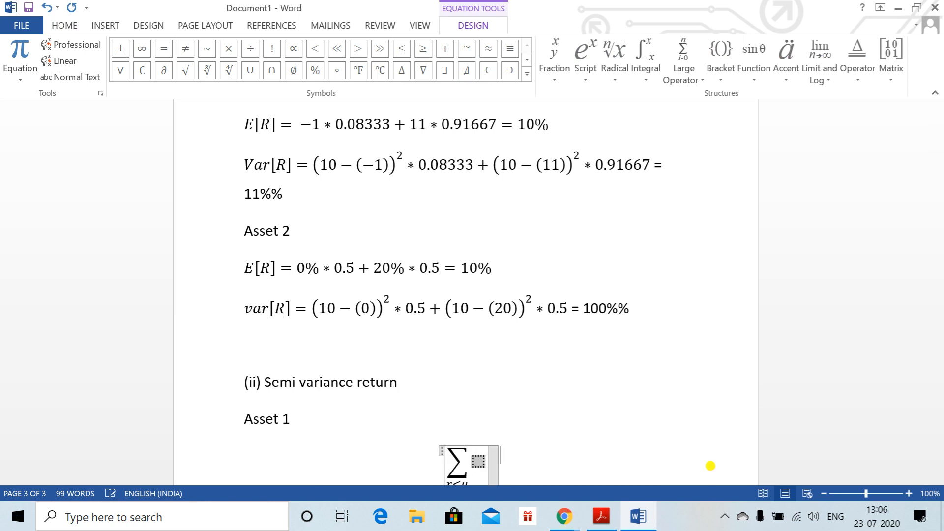
mouse_move(939, 403)
left_mouse_down()
mouse_move(939, 450)
mouse_move(940, 406)
left_mouse_up()
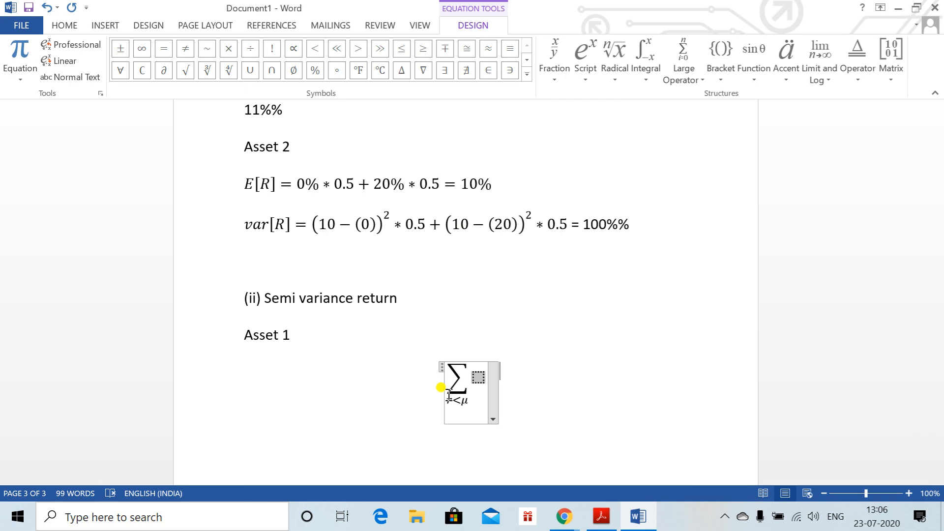
Check the Google Meet chat for the participants' replies, and return to the Word document.
key("alt+Tab")
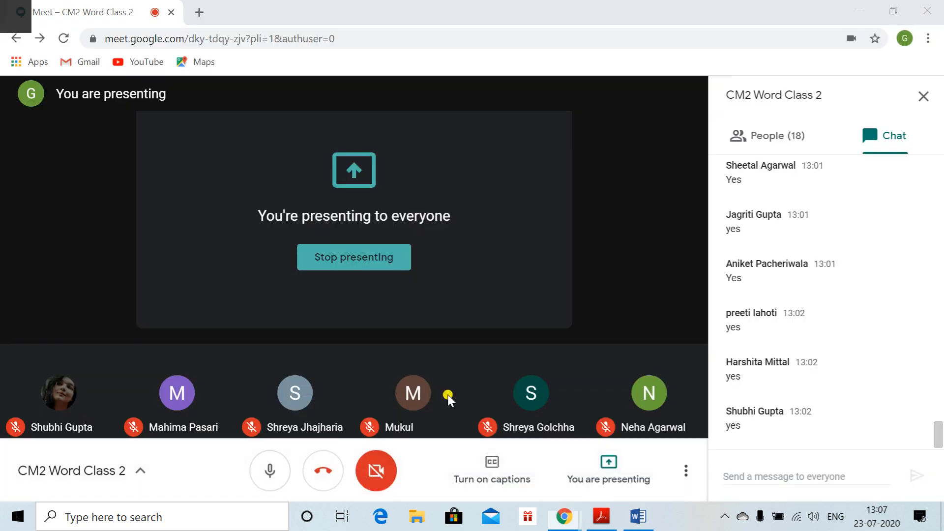
key("alt+Tab")
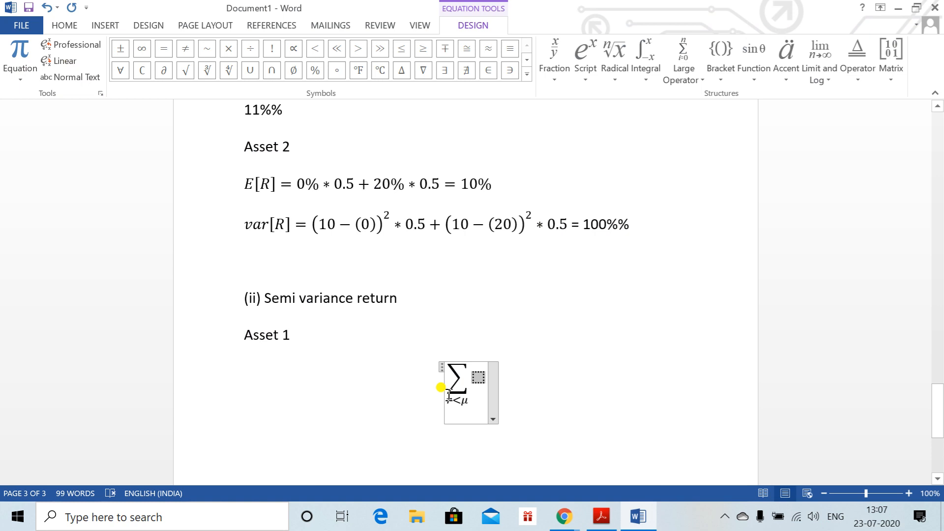
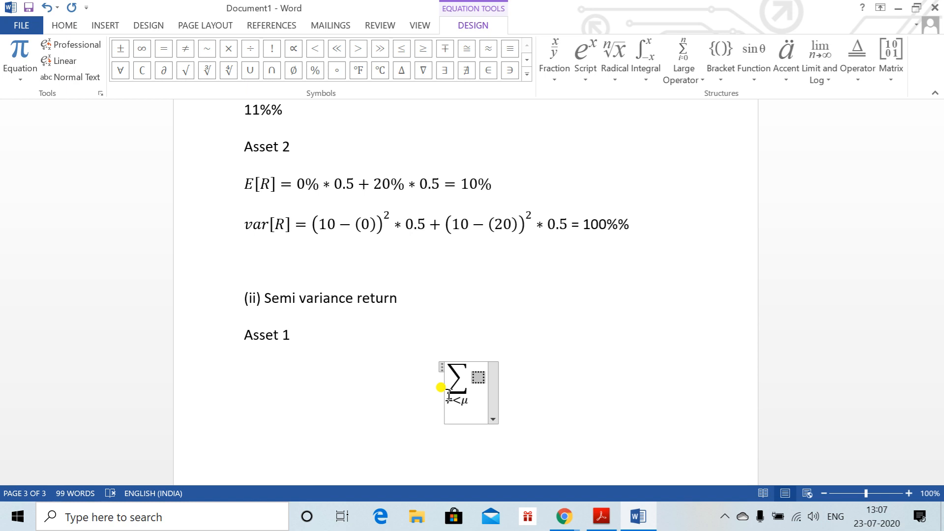
key("alt+Tab")
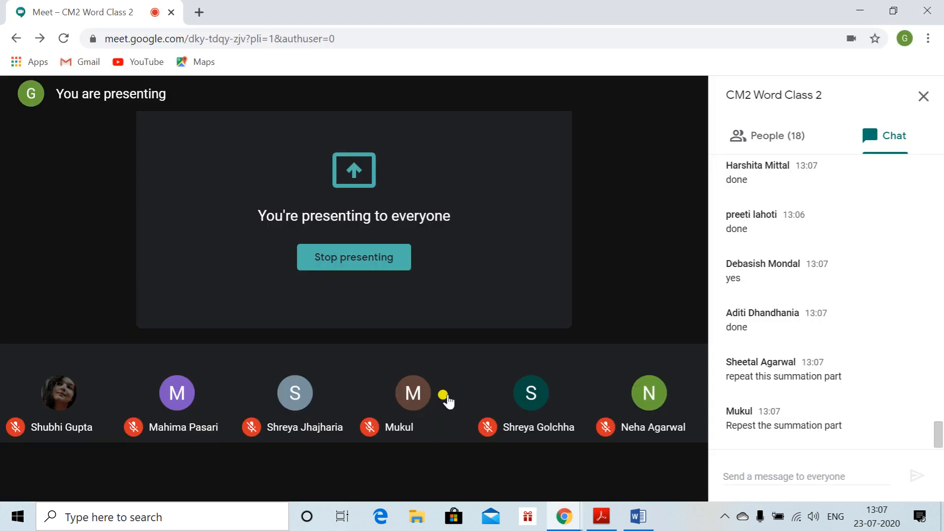
key("alt+Tab")
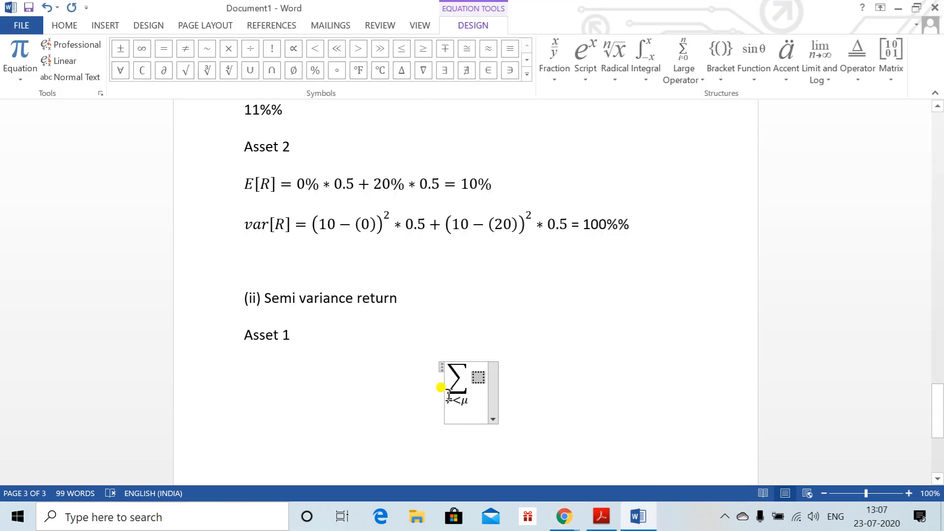
Delete the summation equation under Asset 1 and enter it again as \sum_(r<\mu ).
key("BackSpace")
key("BackSpace")
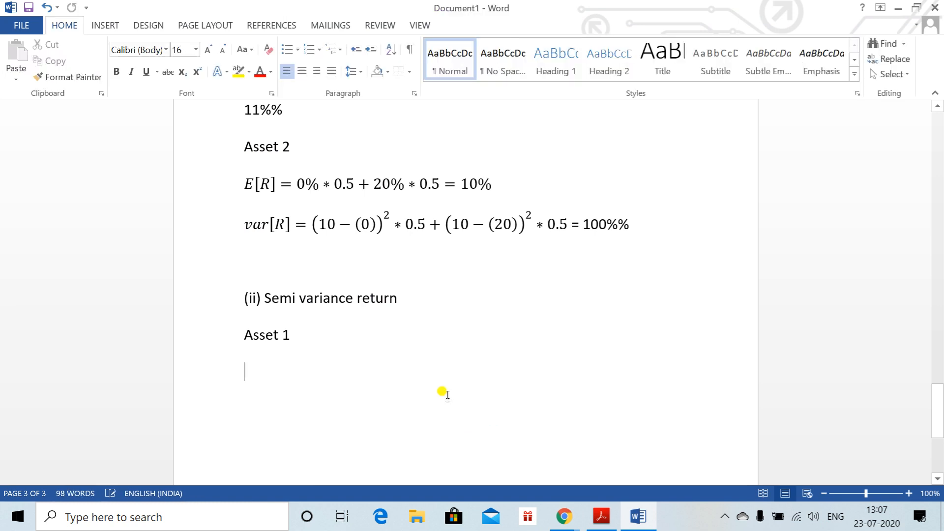
key("alt+equal")
type("\\sum")
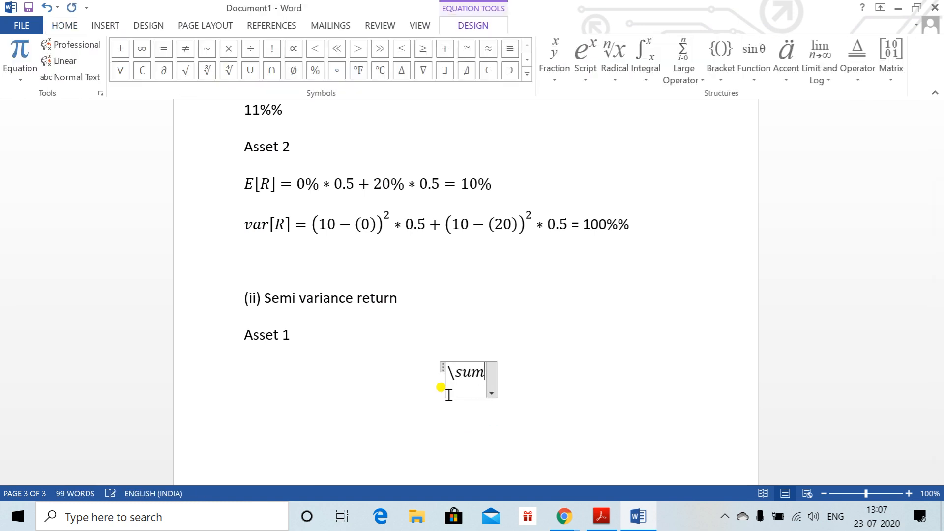
type("_")
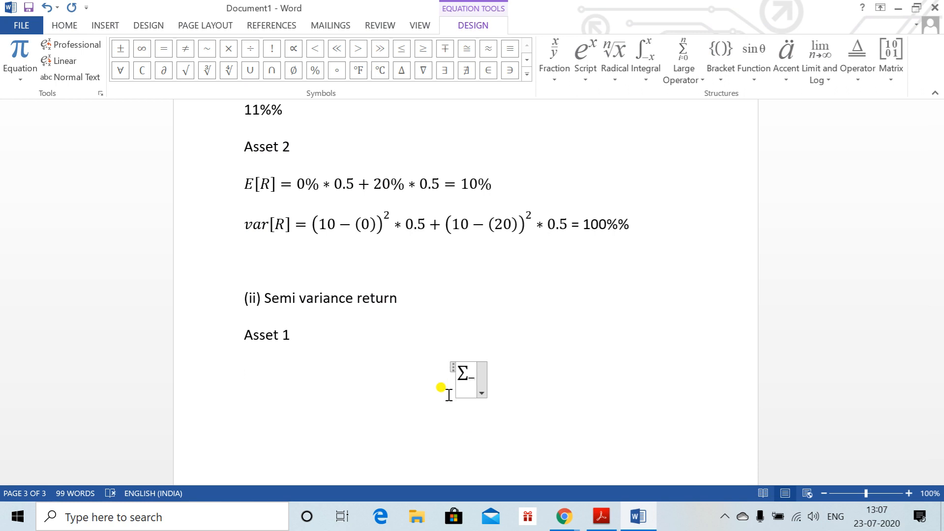
type("(r<")
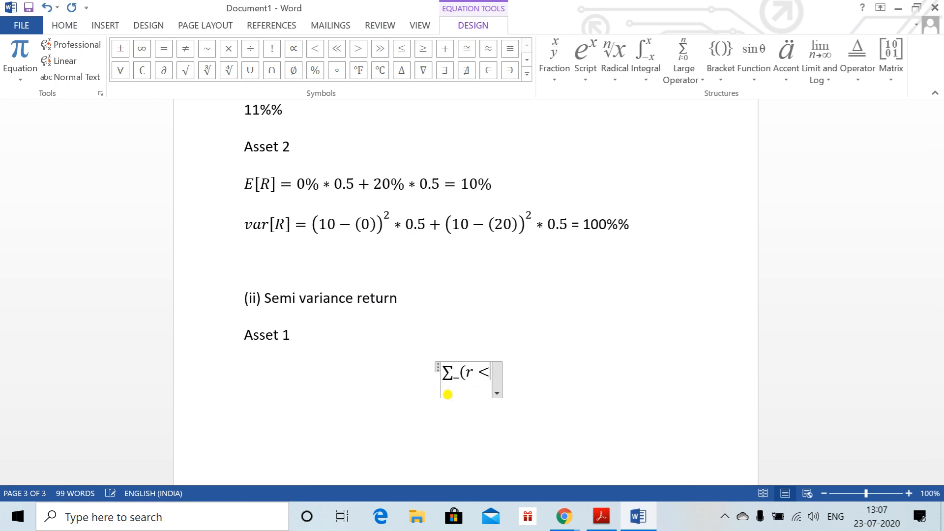
type("\\mu )")
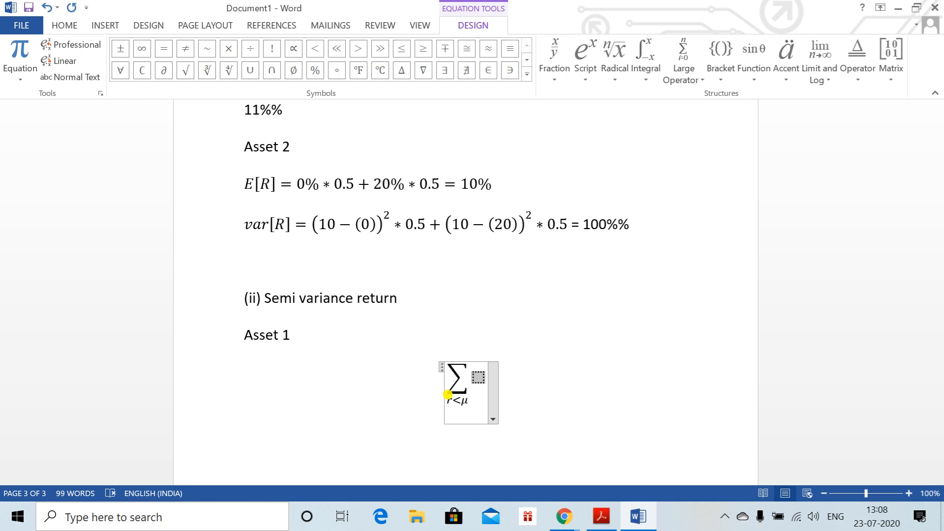
key("alt+Tab")
key("alt+Tab")
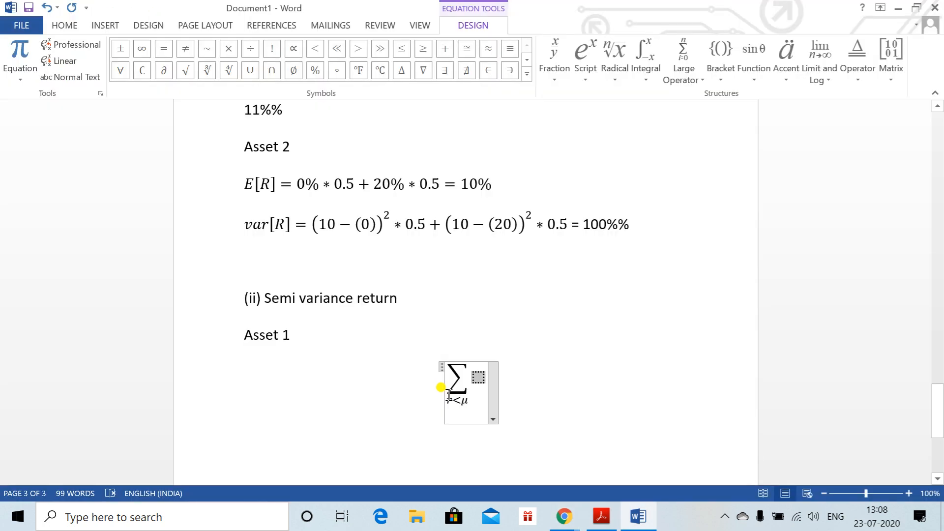
Remove the rebuilt summation equation together with the stray backslashes in its placeholder.
type("\\\\\\")
key("BackSpace")
key("BackSpace")
key("BackSpace")
key("BackSpace")
key("BackSpace")
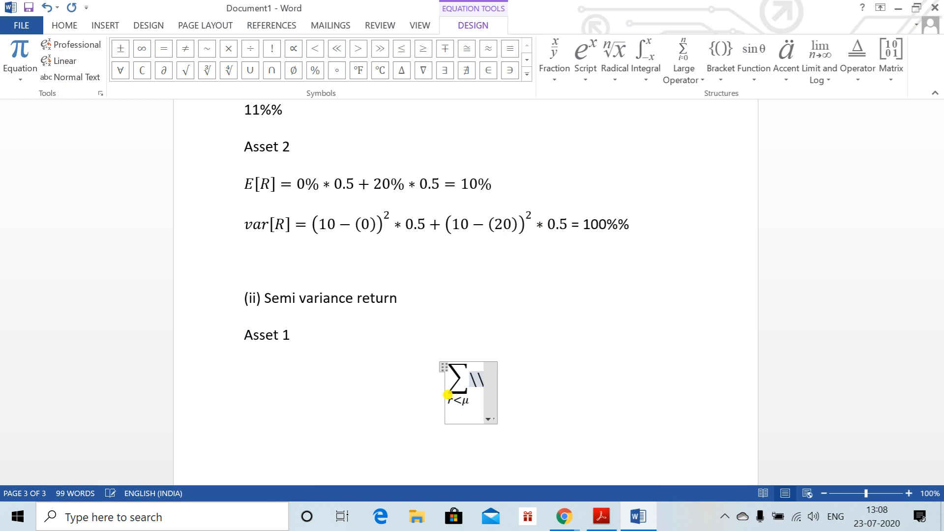
Insert a fresh equation under Asset 1 with a summation over r<μ, retyping the lower limit to correct it.
key("alt+equal")
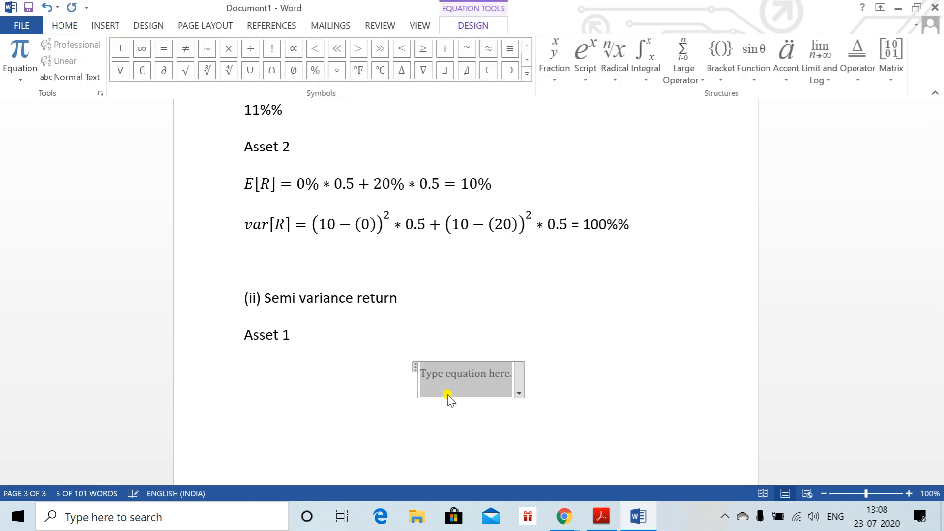
type("\\sum")
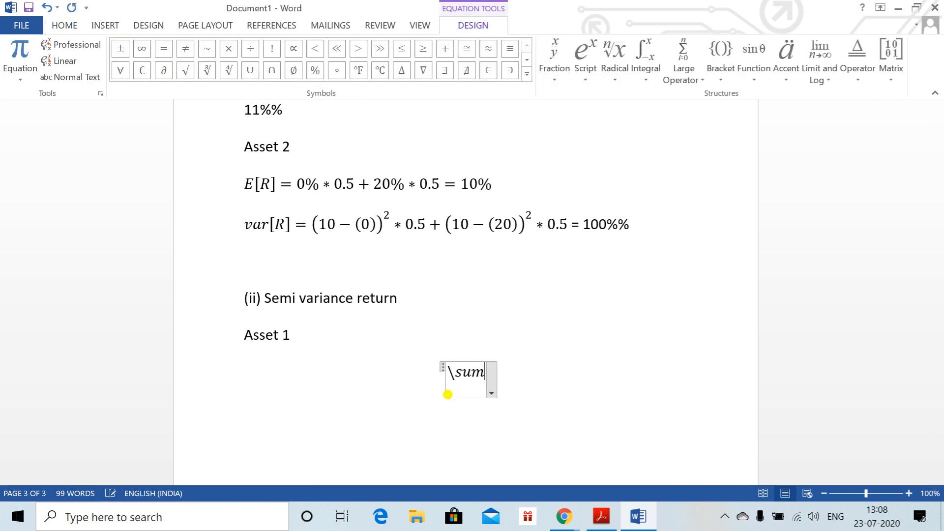
type(" _(r <\\mu")
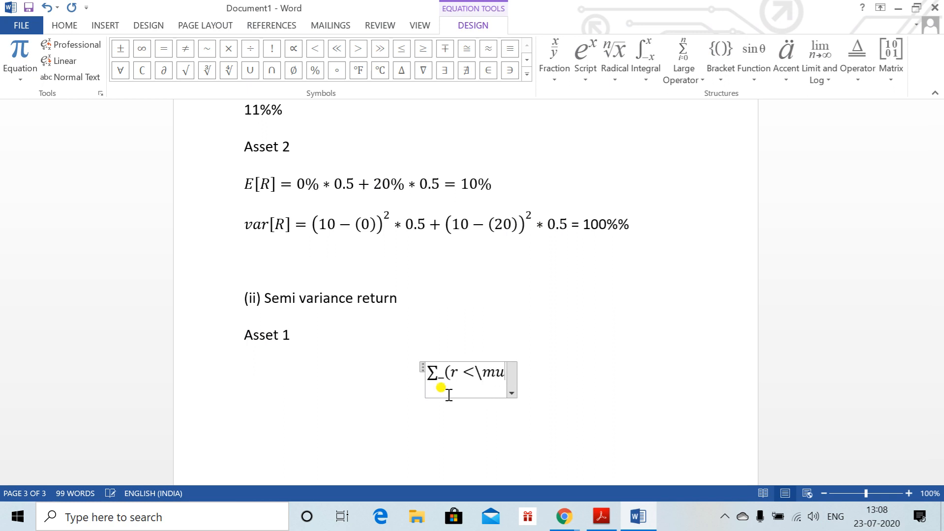
key("BackSpace")
key("BackSpace")
key("BackSpace")
key("BackSpace")
key("BackSpace")
type("<μ)")
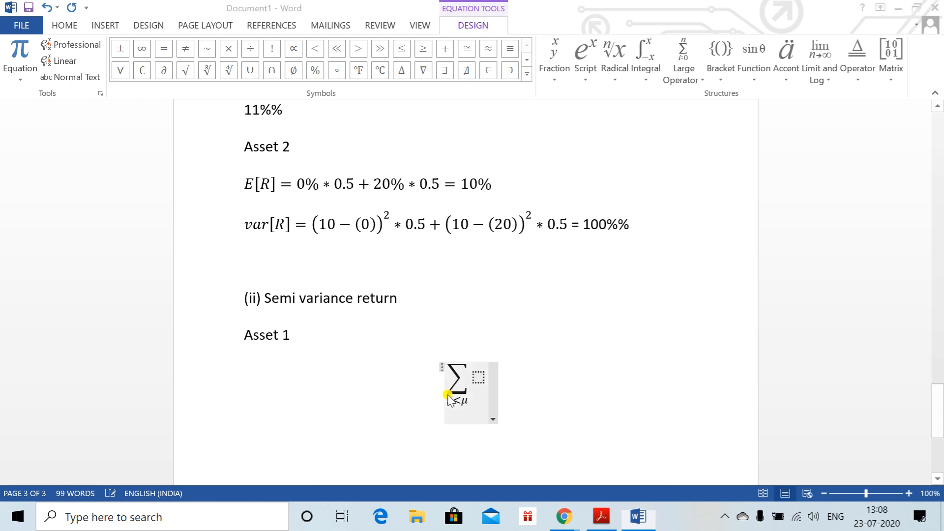
key("alt+Tab")
key("alt+Tab")
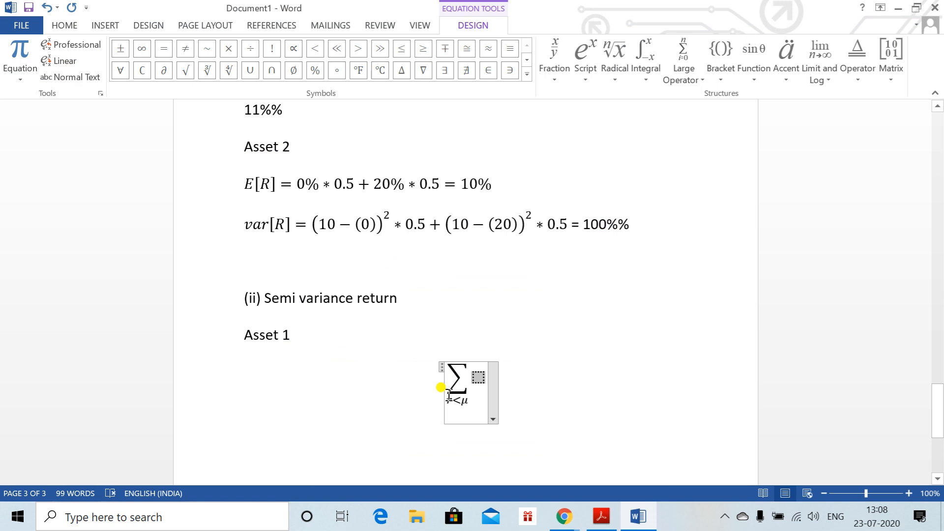
Delete the summation equation under Asset 1 and insert a new one entered as \sum_(r-\mu).
key("BackSpace")
key("BackSpace")
key("alt+equal")
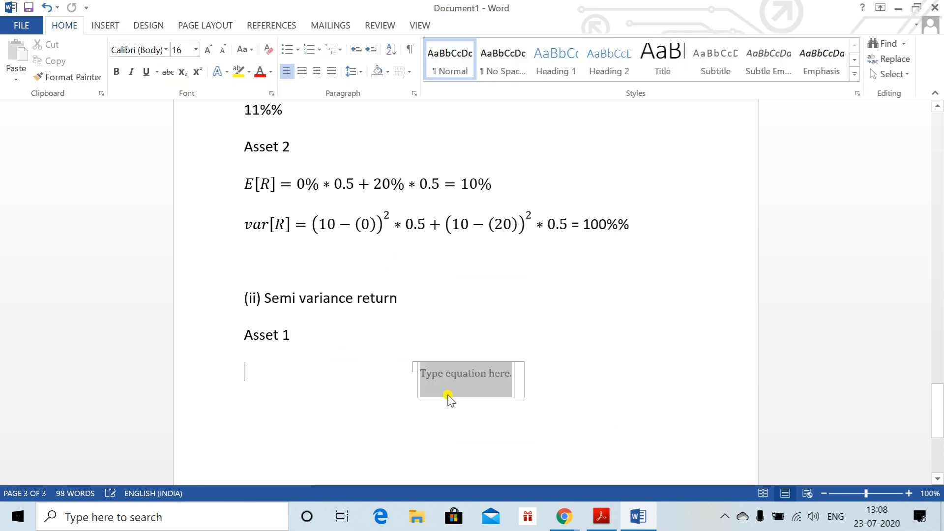
type("\\")
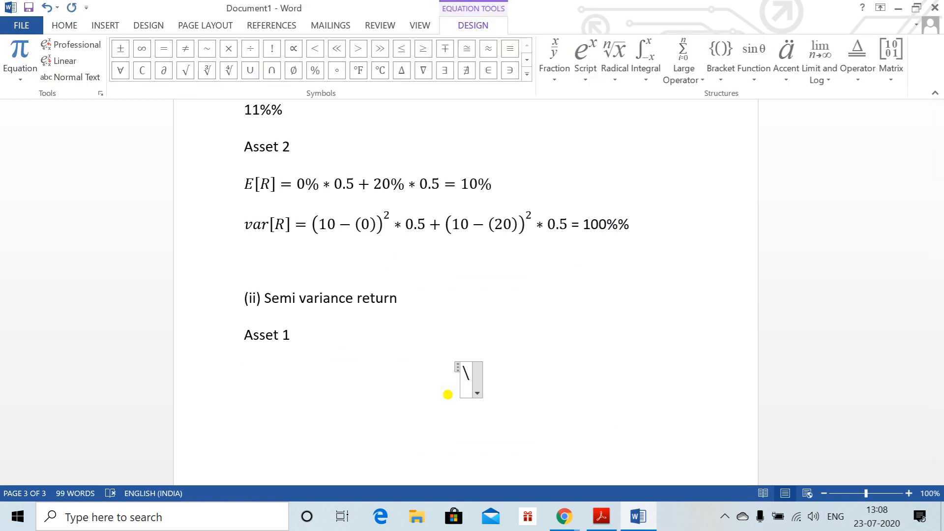
type("sum")
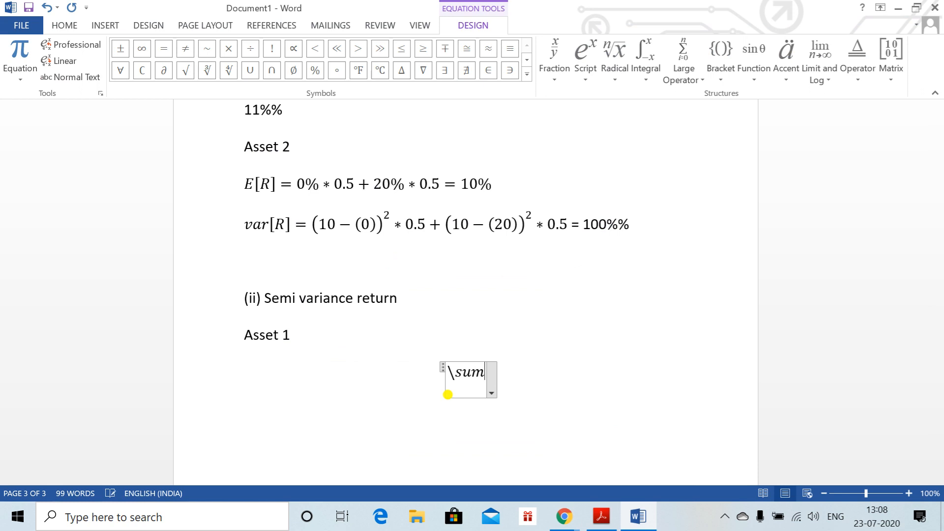
type("_(")
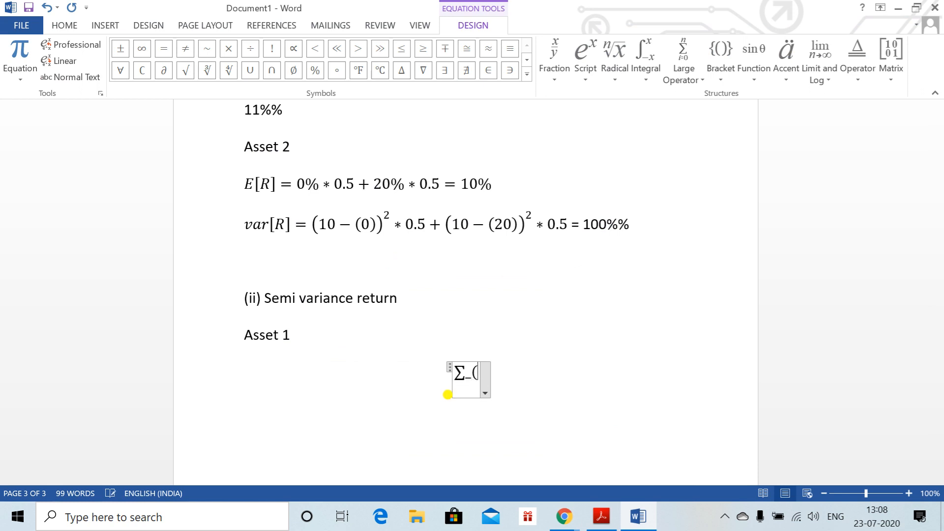
type("r")
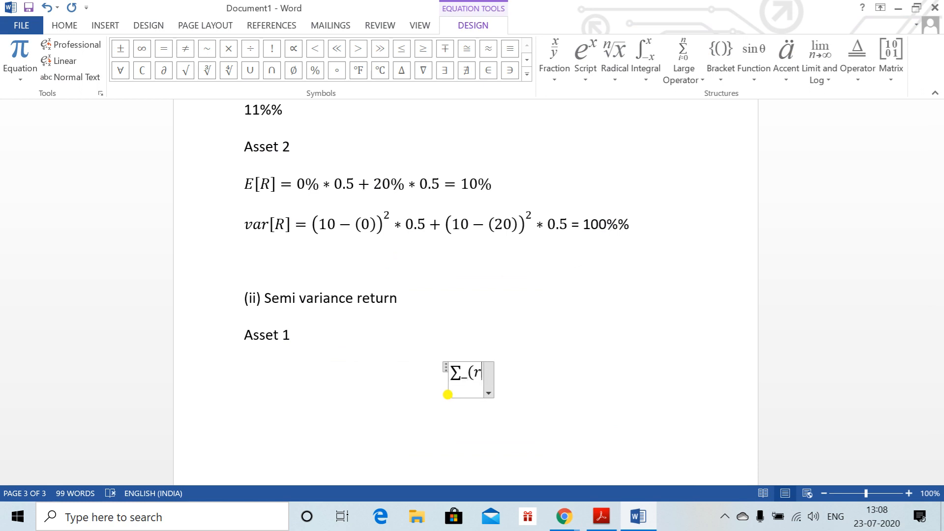
type("-")
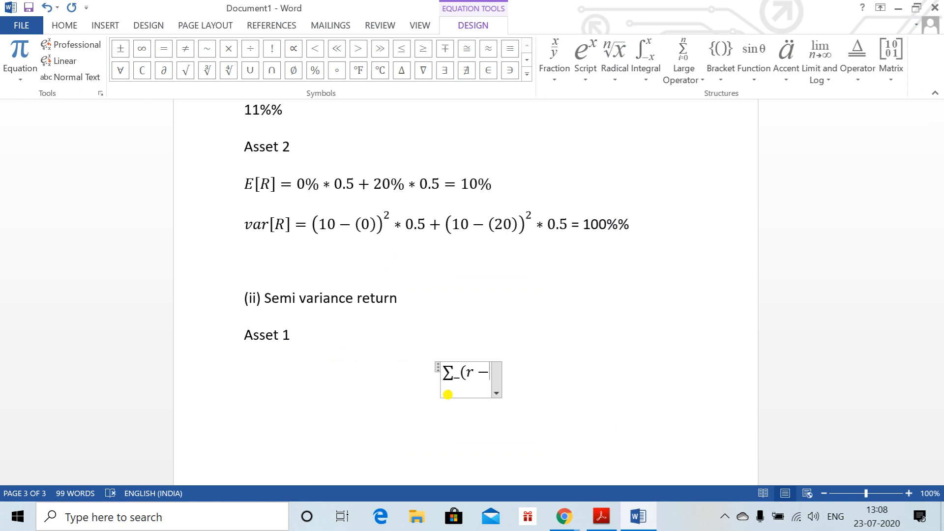
type("\\m")
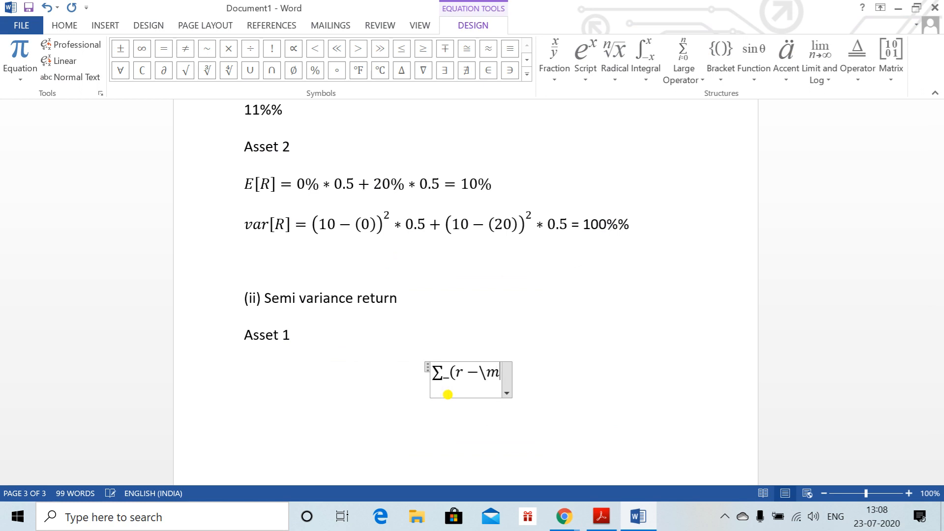
type("u)")
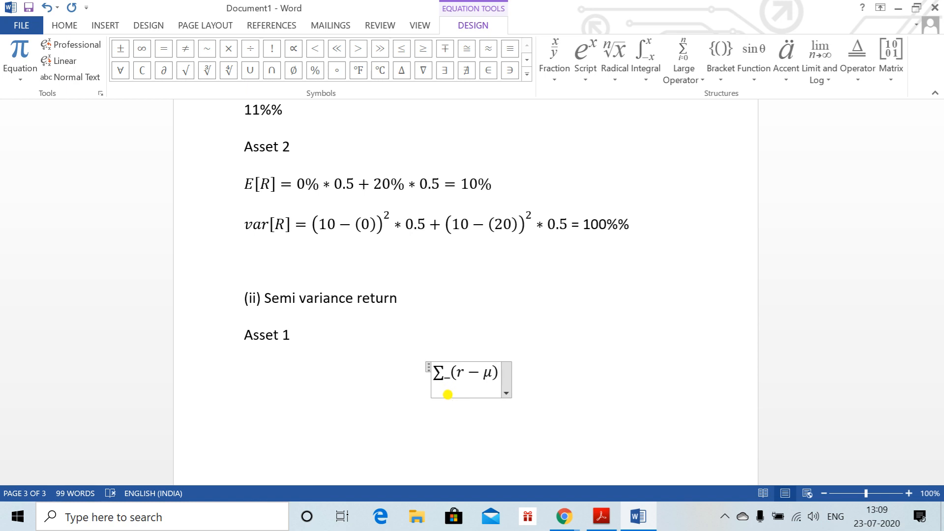
key("space")
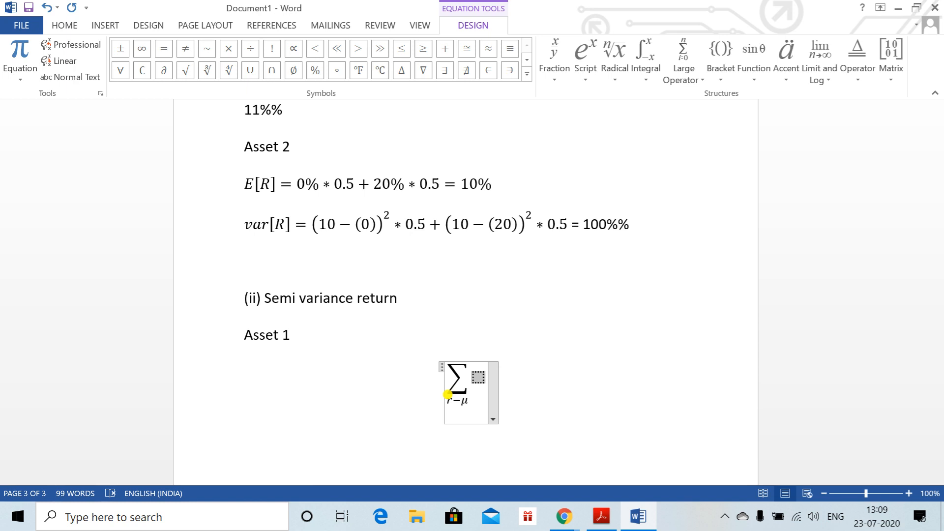
Switch to the Google Meet chat to check the participants' replies, and return to the Word document.
key("alt+Tab")
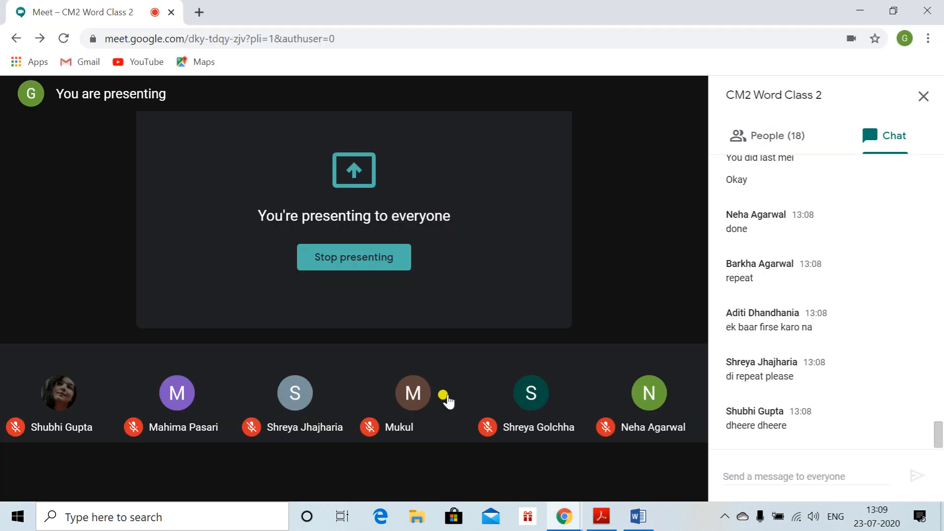
key("alt+Tab")
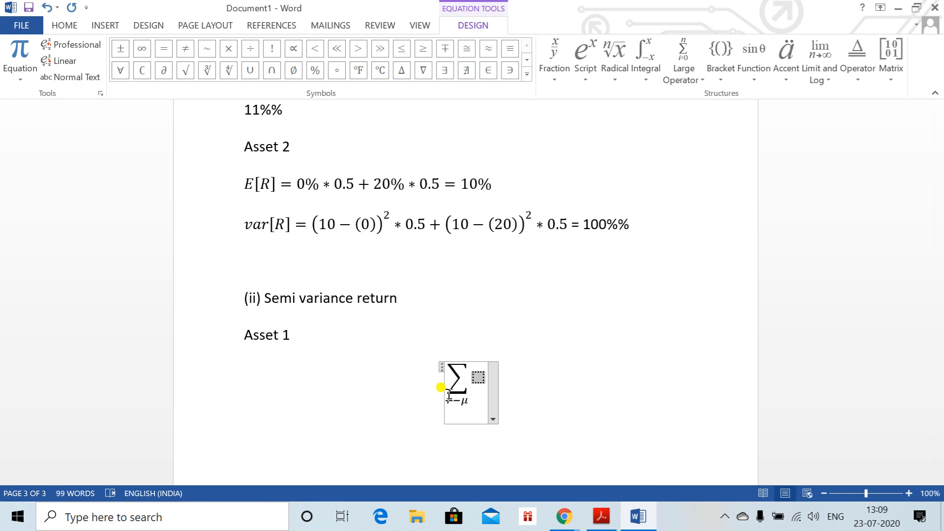
key("alt+Tab")
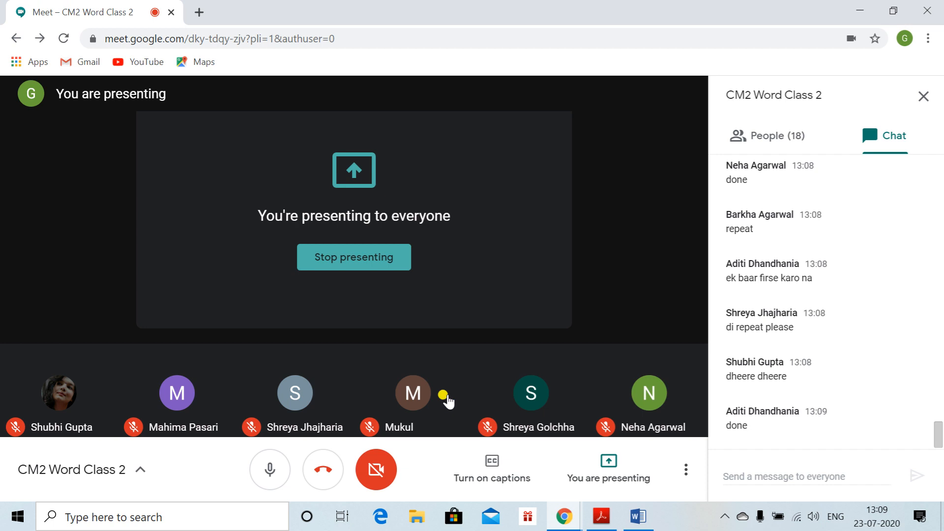
key("alt+Tab")
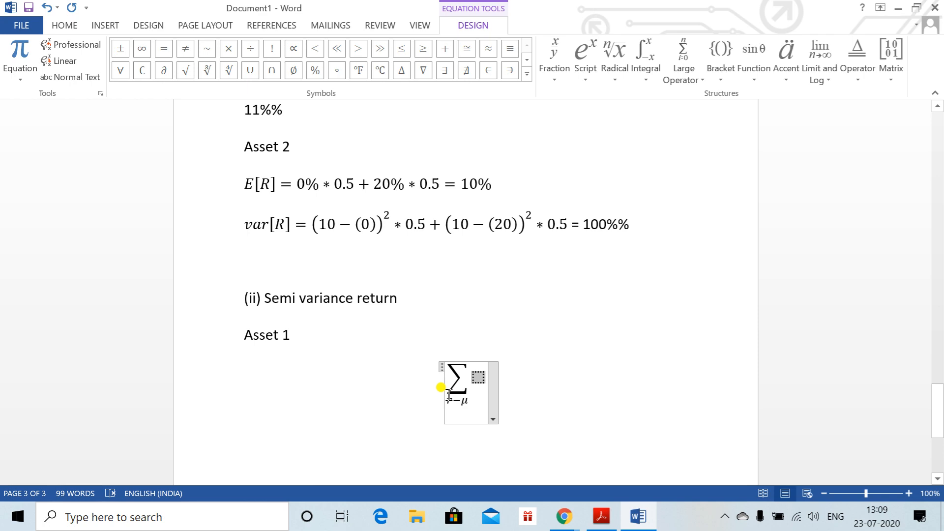
key("alt+Tab")
key("alt+Tab")
Fill the Asset 1 summation's placeholder with (μ−r)^2 P(R=r) and leave the placeholder.
type("(\\mu")
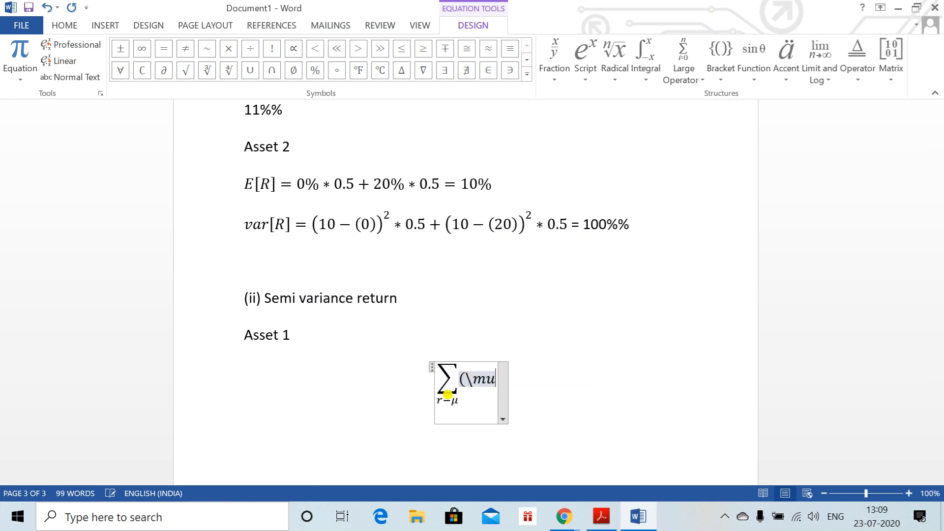
type(" -r")
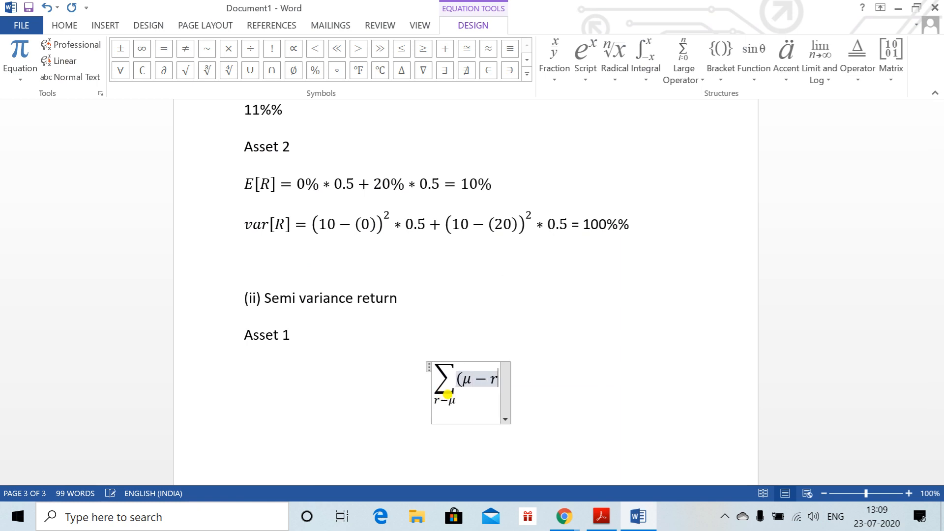
type(")^2")
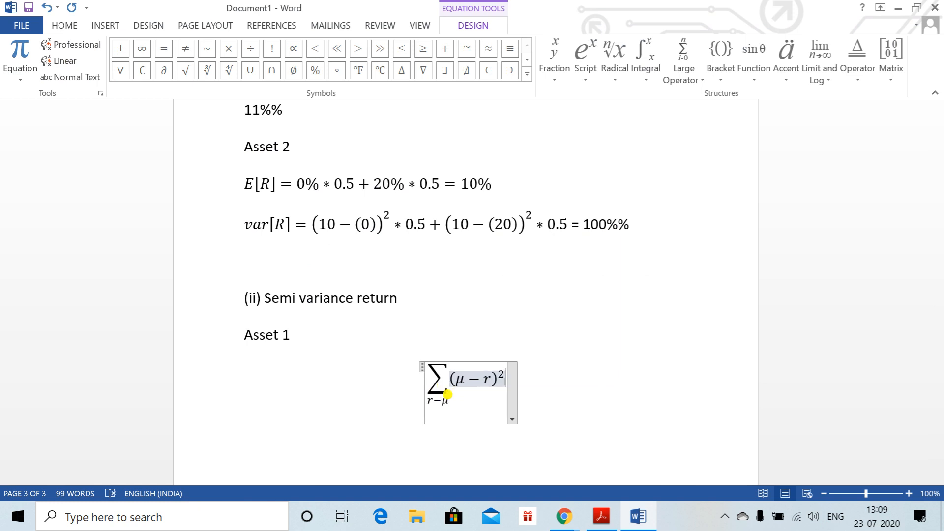
type(" P(R")
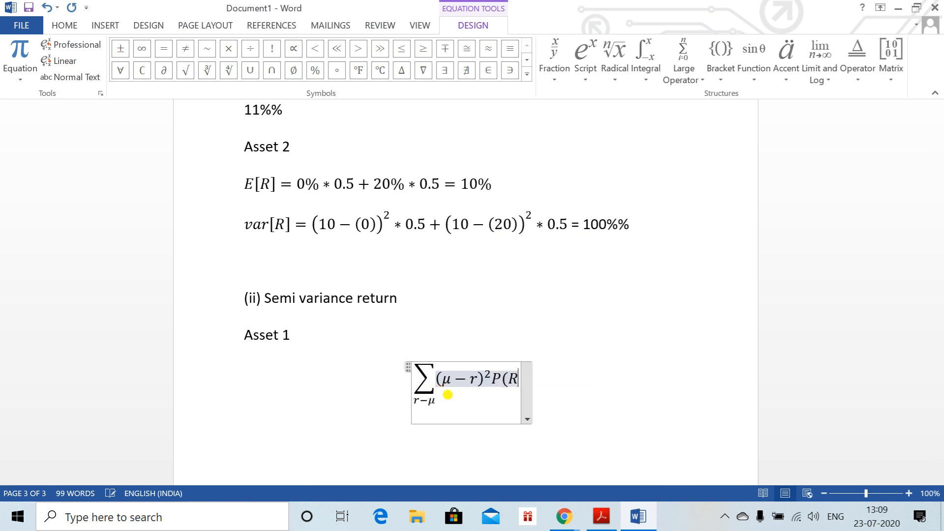
type("=r)")
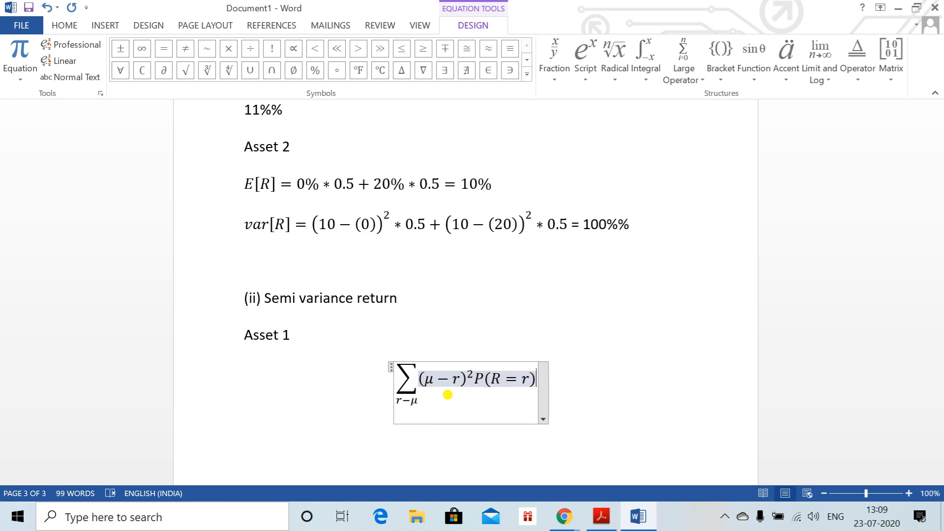
key("Right")
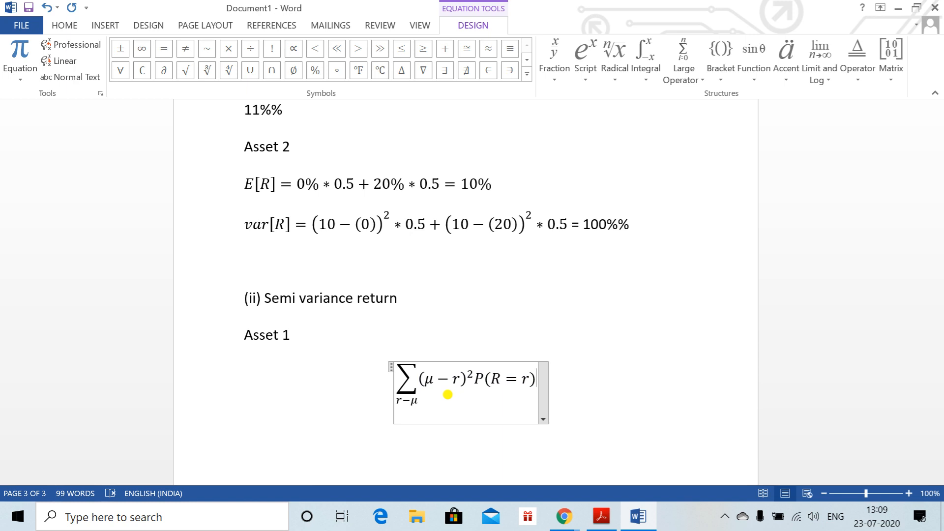
Continue the Asset 1 equation with = (10%−(−1%))^2, formatting the exponent as a superscript.
type("=")
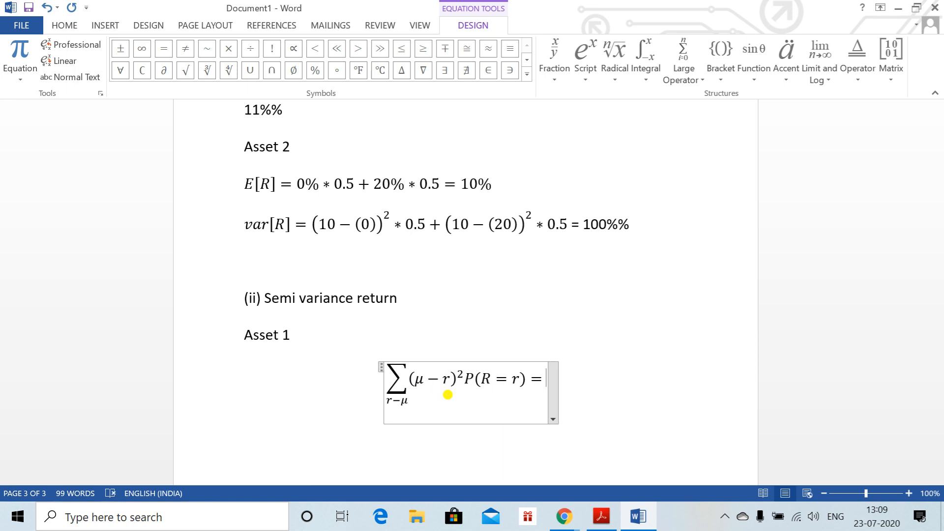
type("(10%")
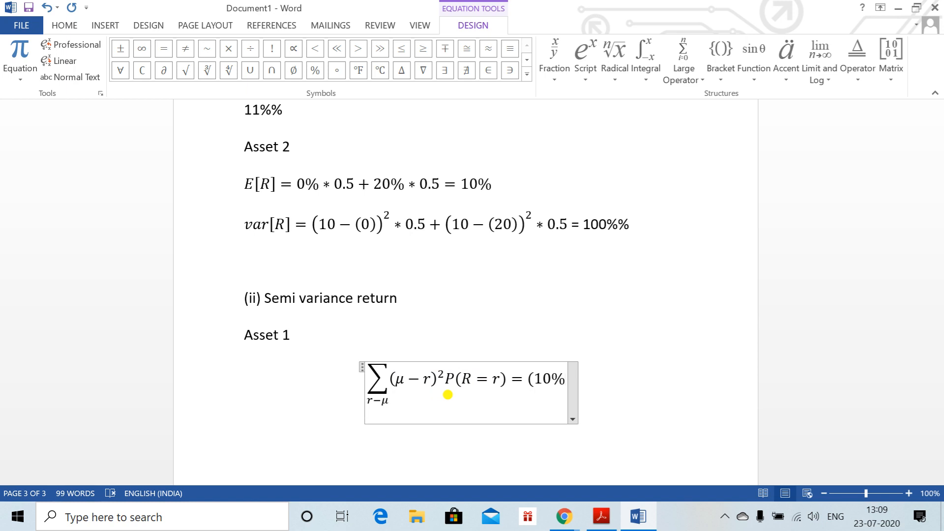
type("-(")
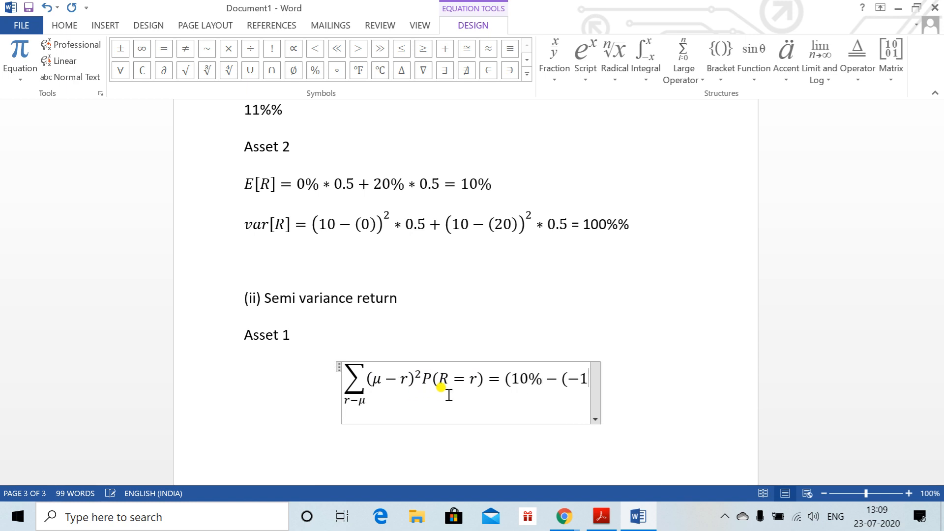
type("%)")
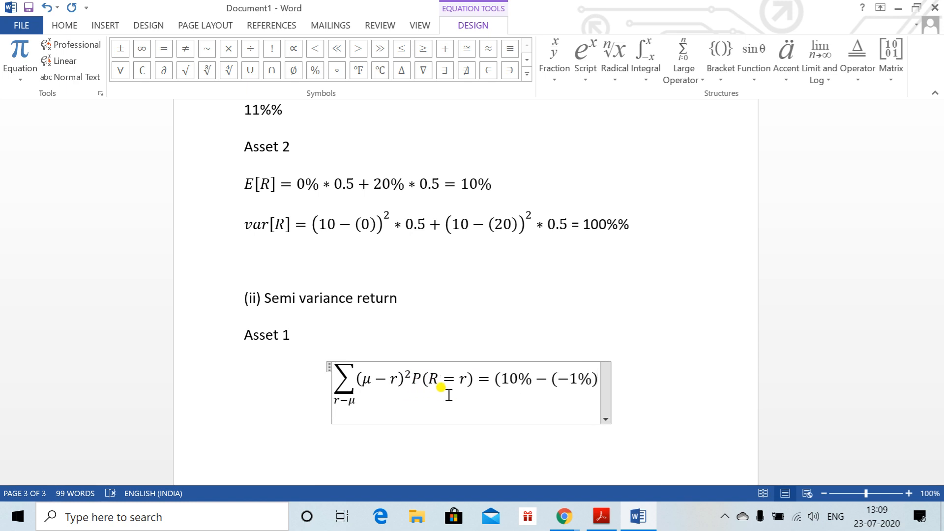
type(")^2")
key("space")
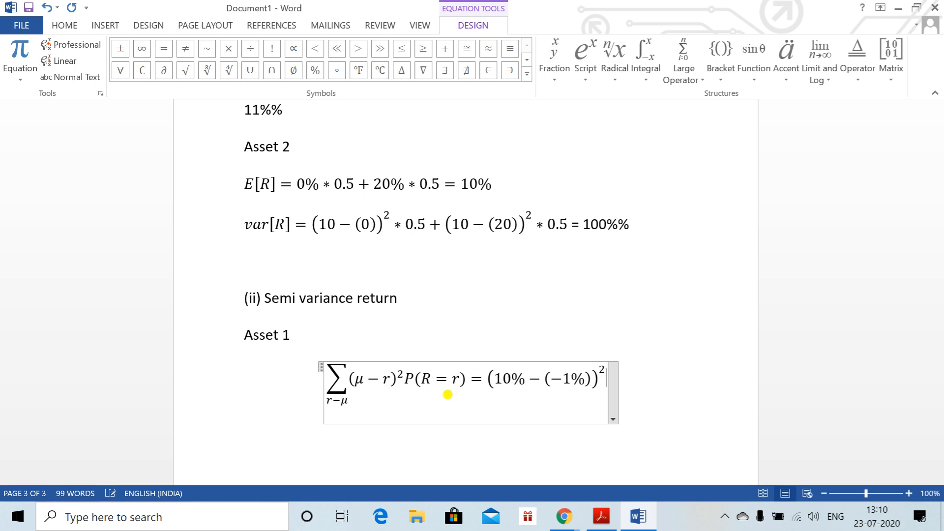
Multiply the squared term by 0.0833 and complete the Asset 1 equation with = 10.0833%.
type("*0.08")
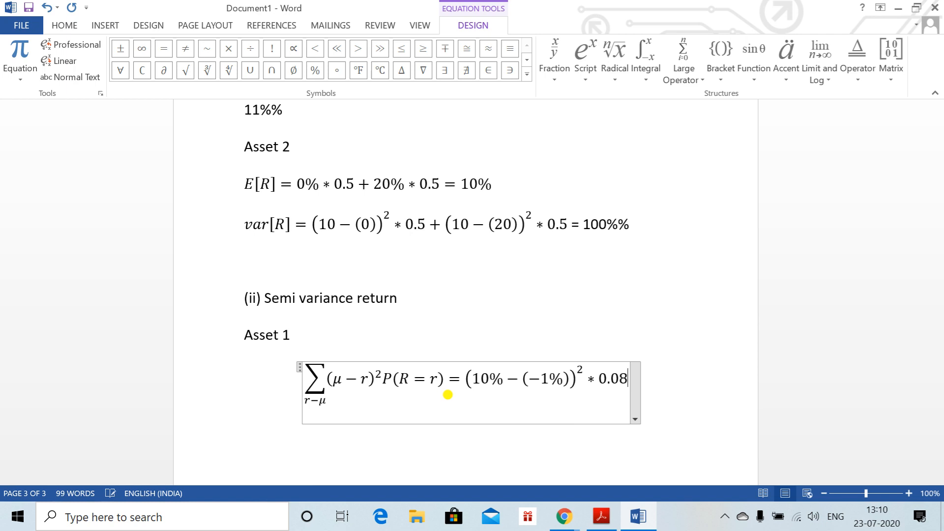
type("33 =")
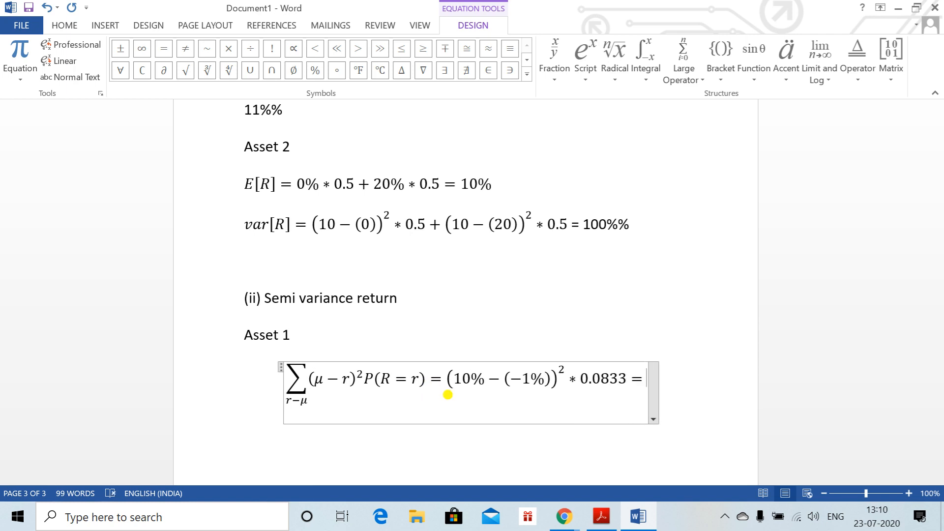
type("10.0833")
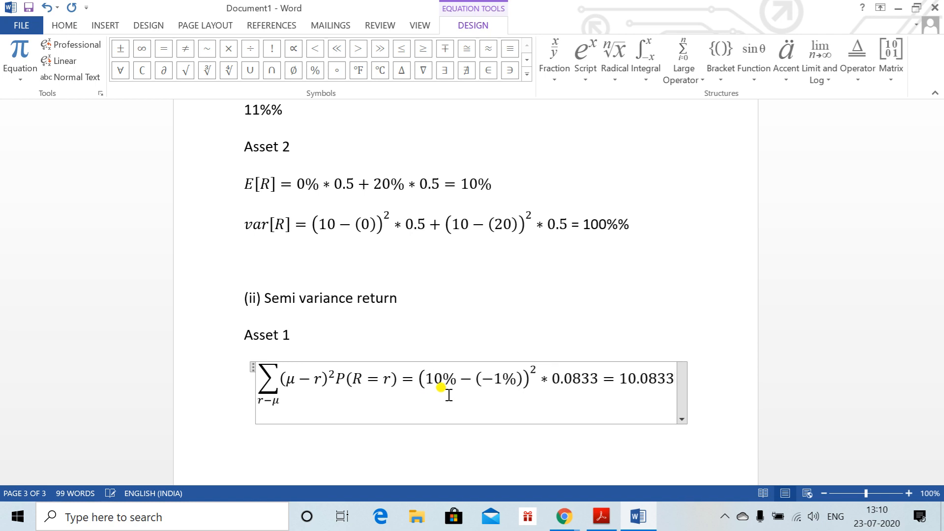
type("&")
key("BackSpace")
type("%")
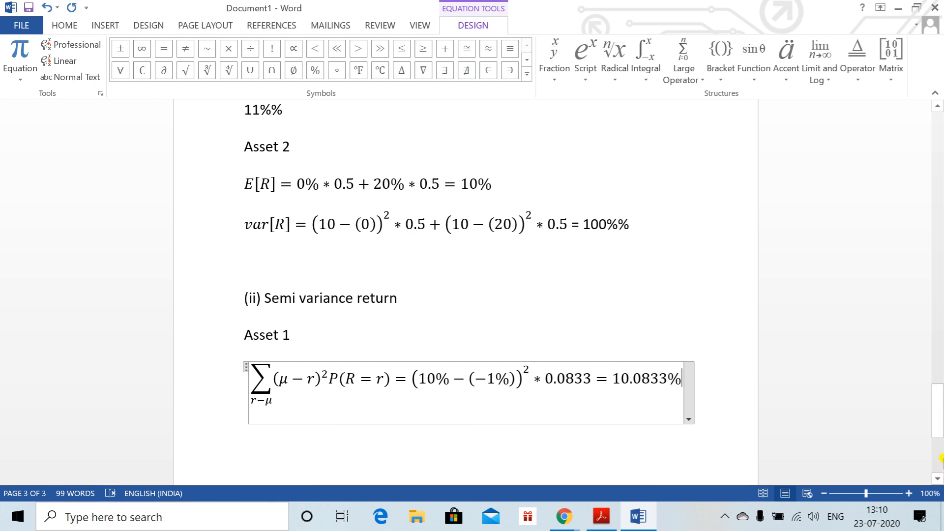
Add the heading "Asset 2" below the Asset 1 semi-variance equation and start a new line.
left_click_drag(940, 434, 940, 444)
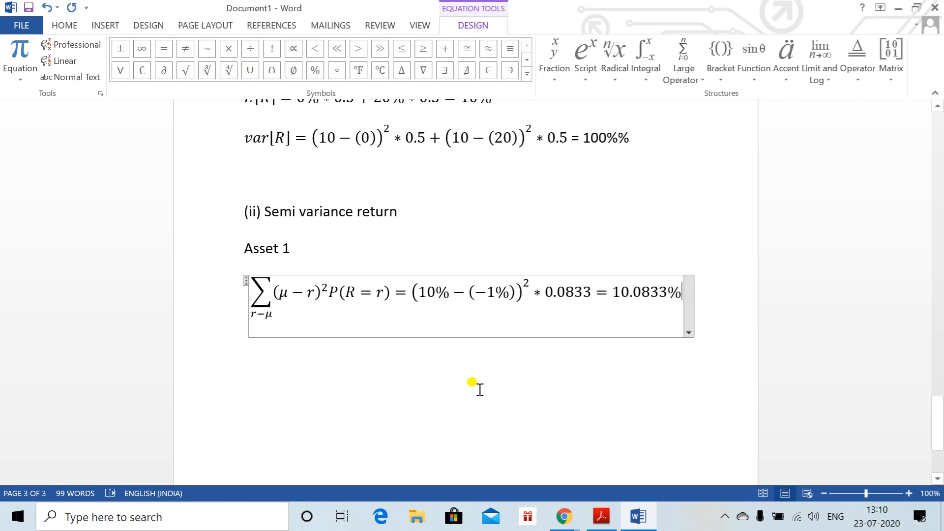
left_click(306, 369)
type("As")
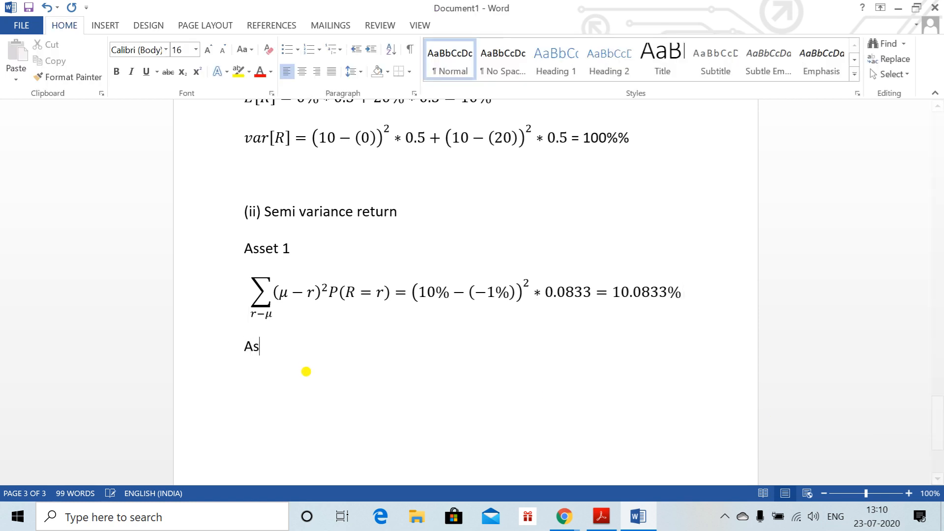
type("set 2")
key("Return")
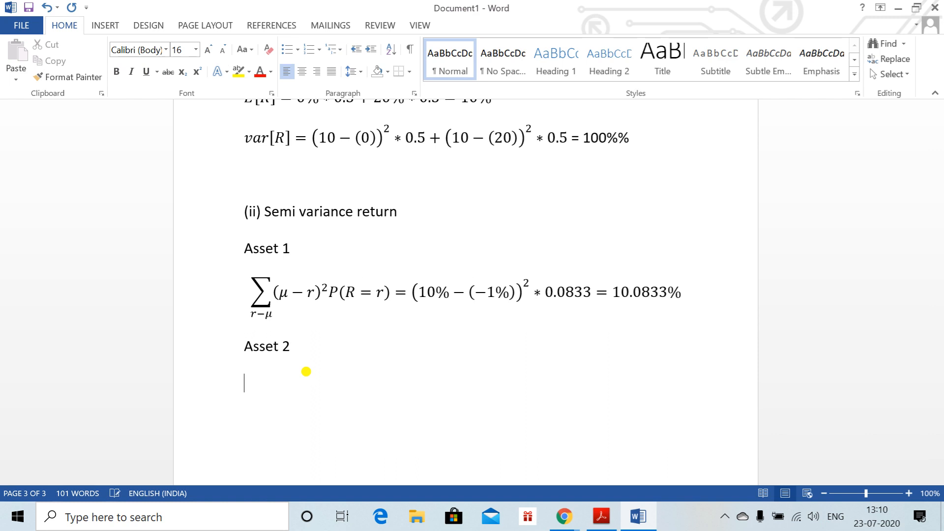
Copy the complete Asset 1 semi-variance equation and paste it under the Asset 2 heading.
left_click(245, 293)
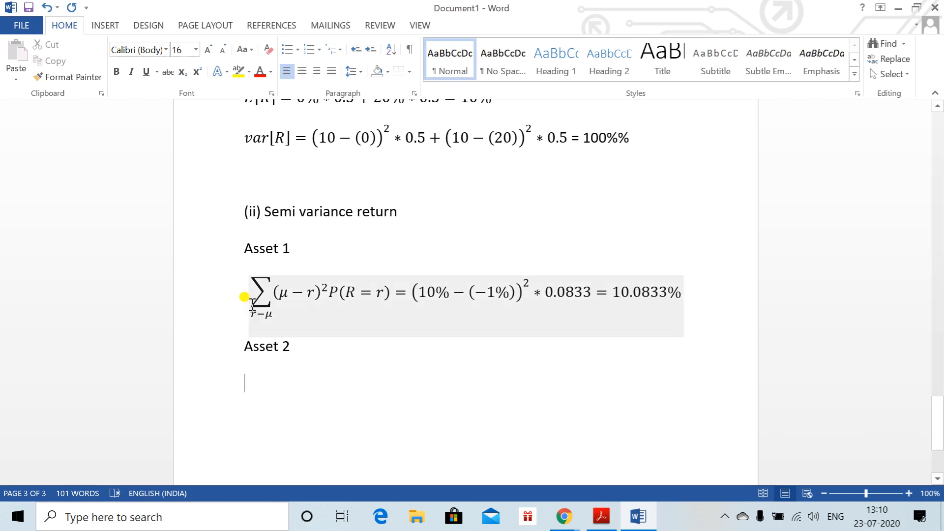
mouse_move(247, 283)
left_mouse_down()
mouse_move(416, 306)
mouse_move(679, 294)
left_mouse_up()
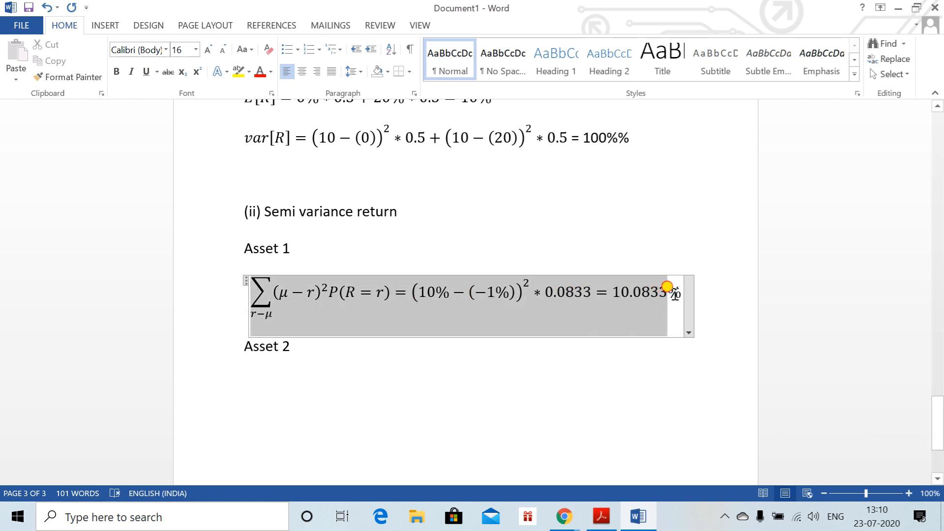
left_click(275, 391)
key("ctrl+v")
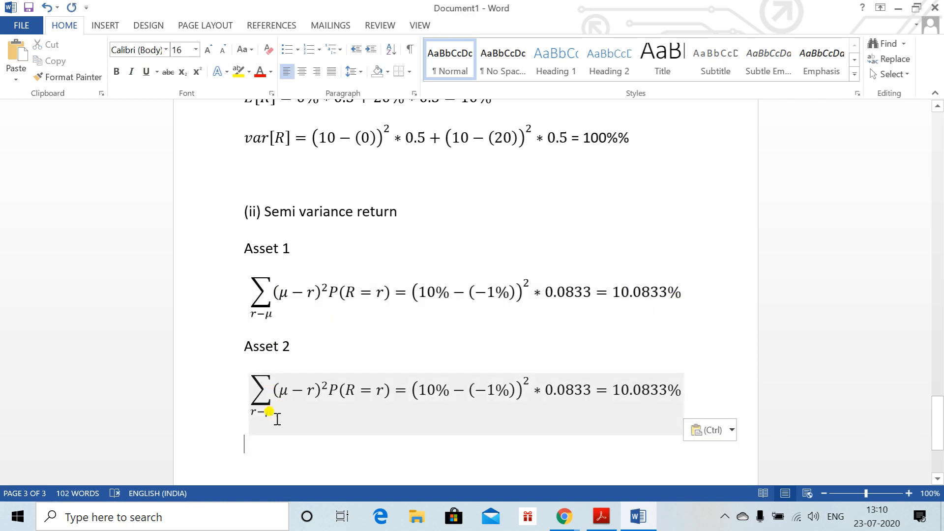
Correct the lower limit of the Asset 1 summation to r<μ.
left_click(265, 314)
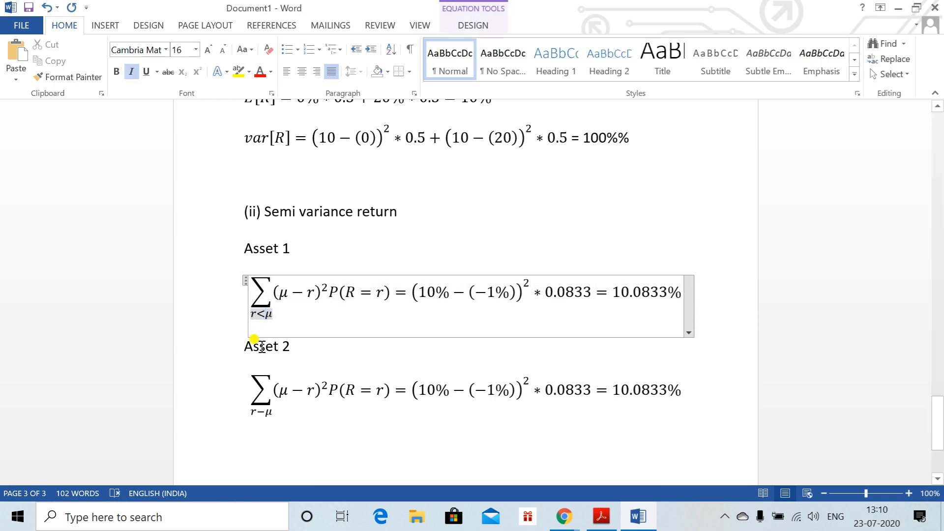
Correct the lower limit of the Asset 2 summation to r<μ.
left_click(265, 413)
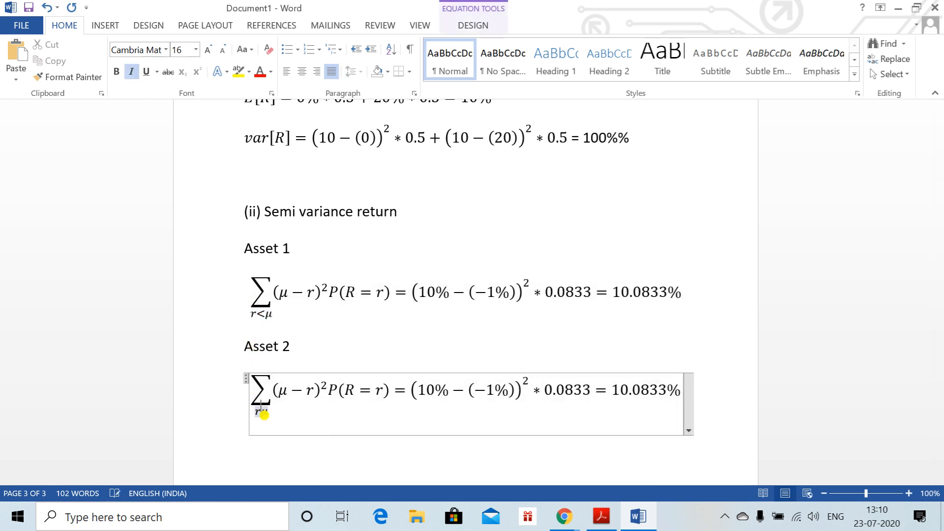
left_click(287, 390)
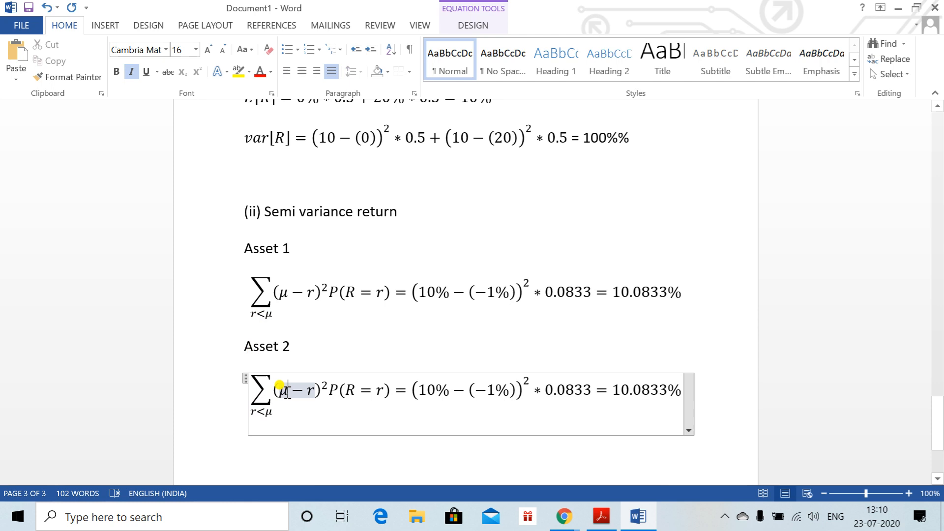
left_click(445, 390)
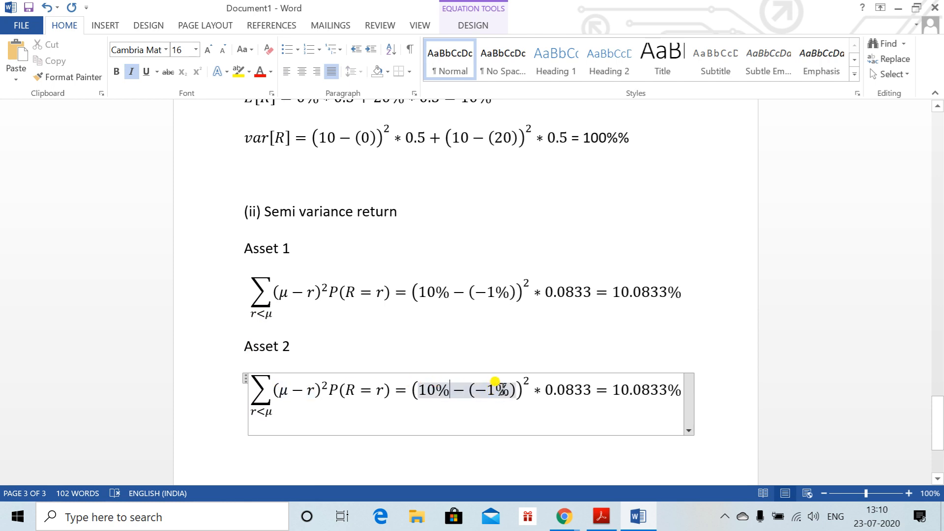
Change the return inside the squared term of the Asset 2 equation to 0%.
left_click(509, 390)
key("Left")
key("Left")
key("Right")
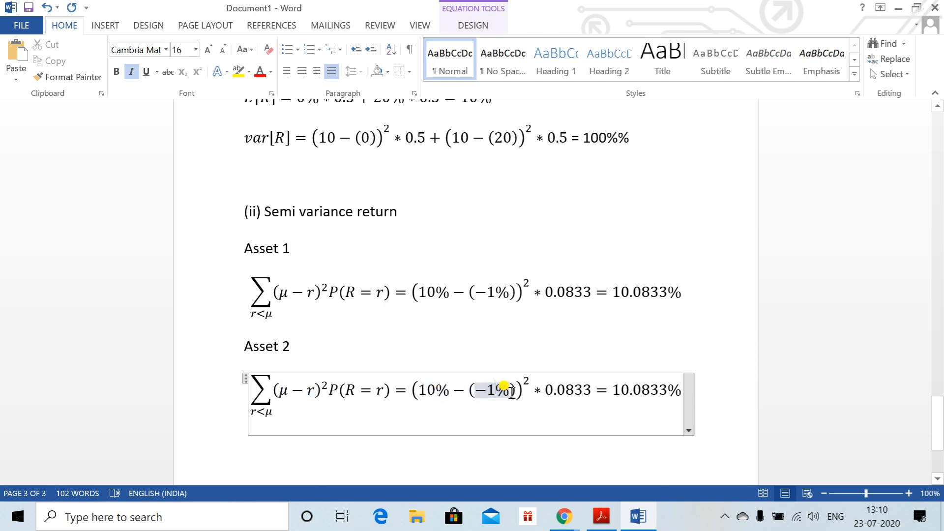
key("BackSpace")
key("BackSpace")
type("0")
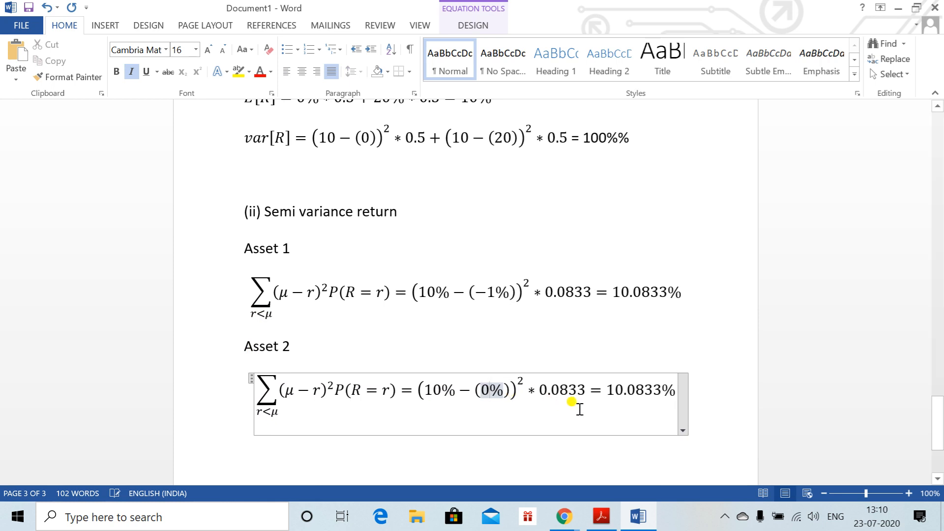
Set the probability multiplying the squared term in the Asset 2 equation to 0.5.
left_click(578, 388)
key("Delete")
key("BackSpace")
key("BackSpace")
key("BackSpace")
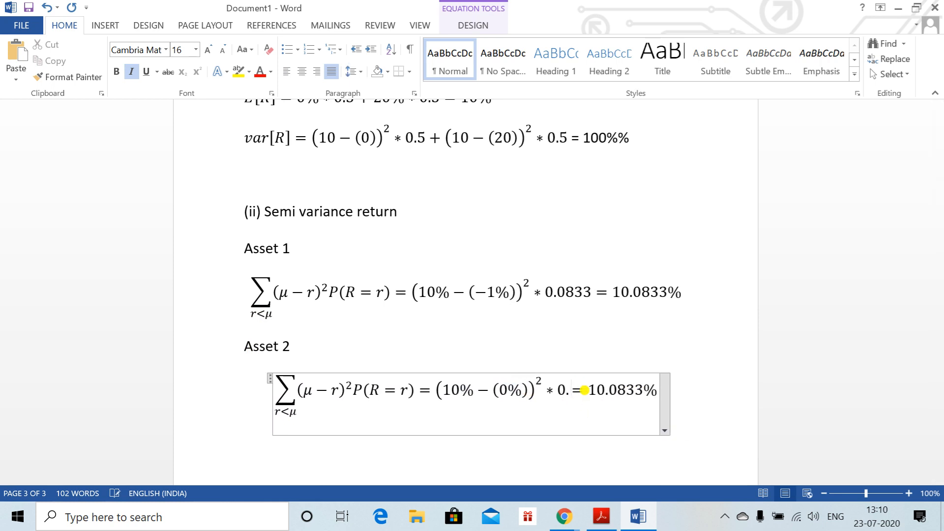
type("5")
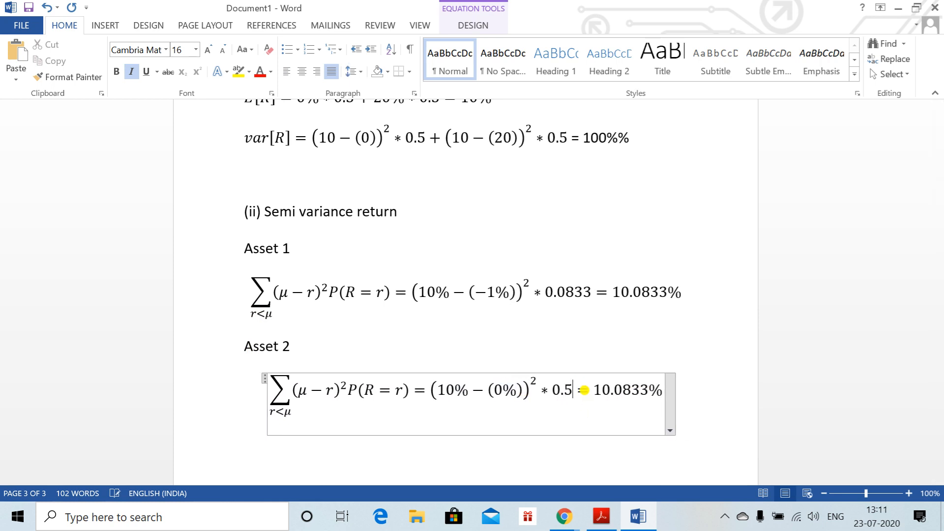
Replace the result at the end of the Asset 2 semi-variance equation with 50%%.
left_click(653, 390)
key("BackSpace")
key("BackSpace")
key("BackSpace")
key("BackSpace")
key("BackSpace")
key("BackSpace")
key("BackSpace")
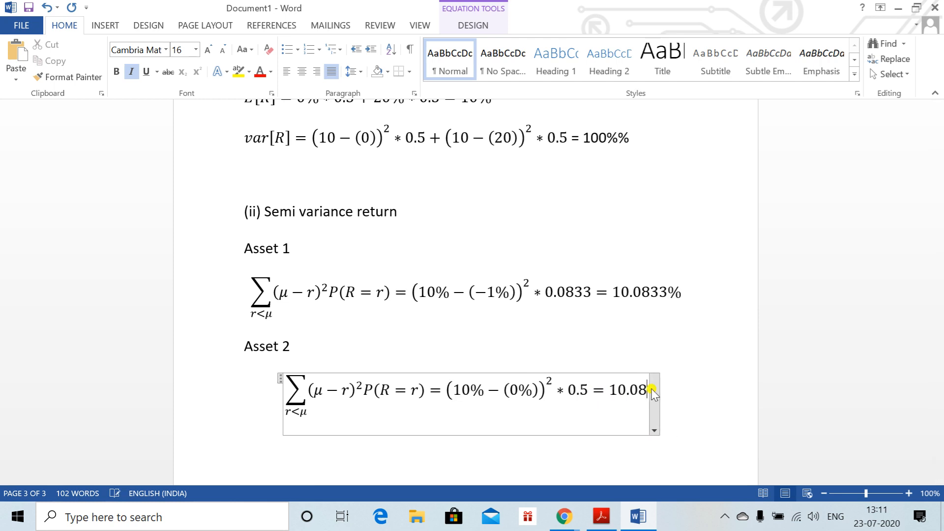
key("BackSpace")
type("505")
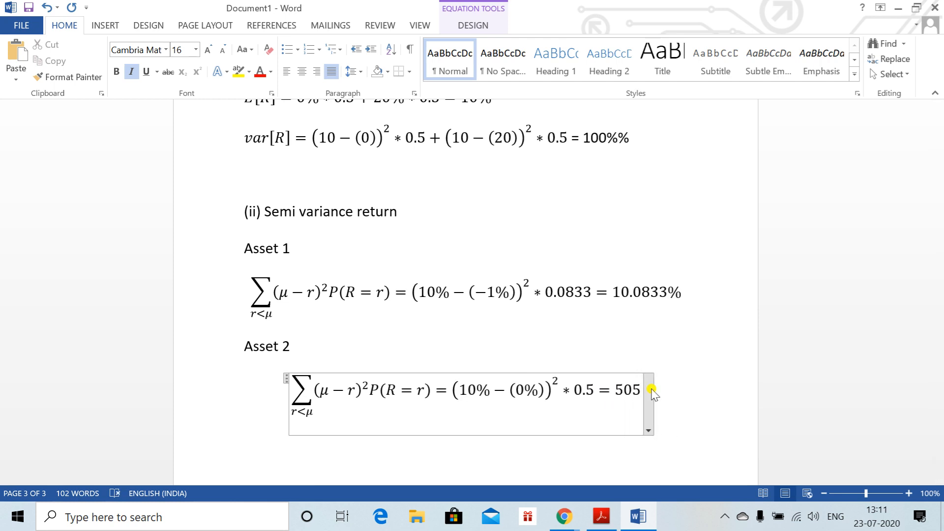
key("BackSpace")
type("5")
key("BackSpace")
type("%%")
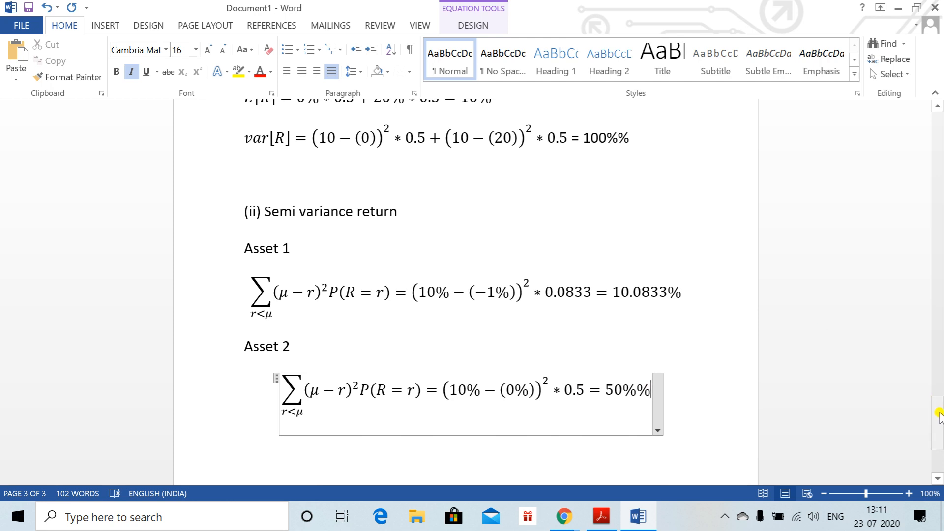
Check the Google Meet chat for new messages and return to the Word document.
left_click_drag(938, 426, 941, 450)
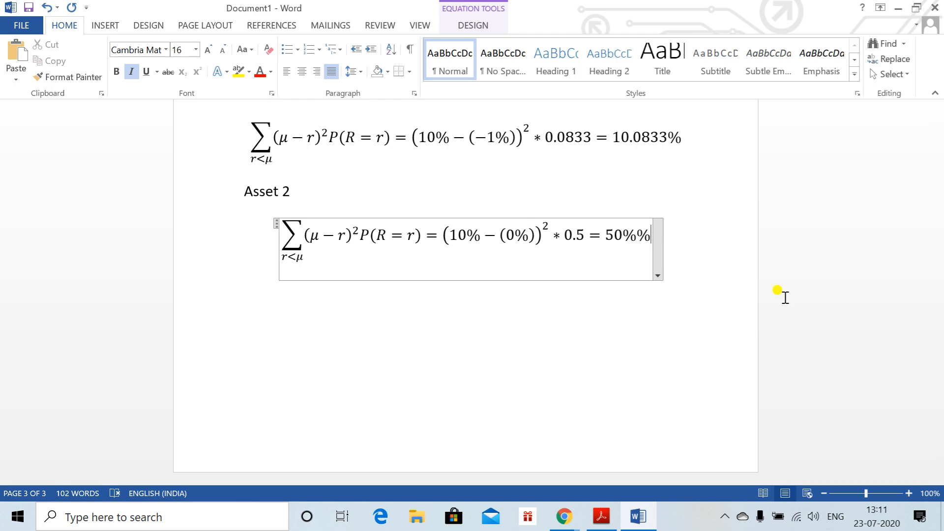
key("alt+Tab")
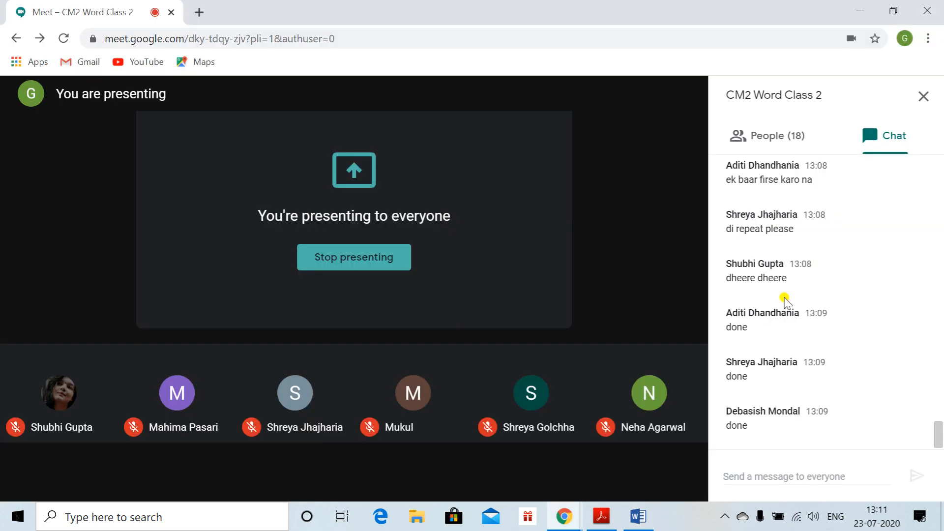
key("alt+Tab")
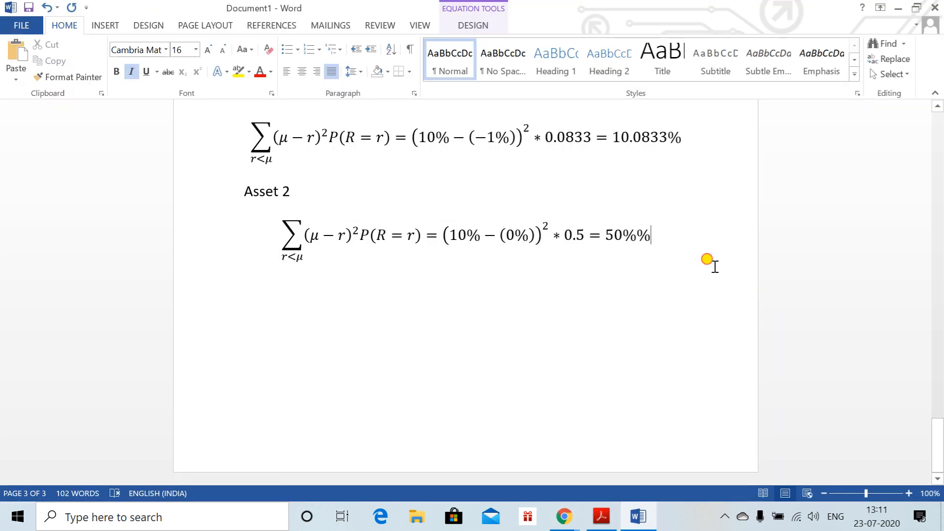
Add the heading "(c) Shortfall probability" below the Asset 2 semi-variance equation, keeping "(c)" as plain text.
left_click(715, 267)
key("Return")
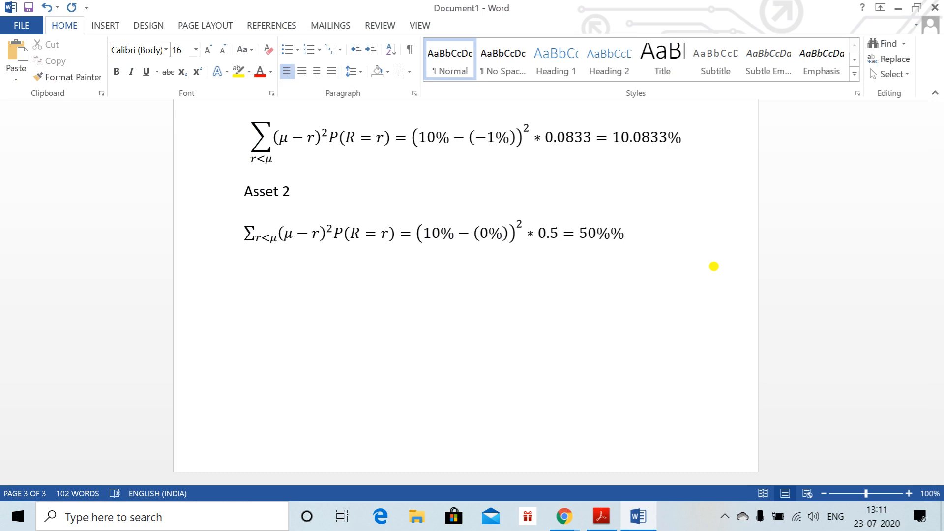
type("(c)")
key("ctrl+z")
type("Shortfall")
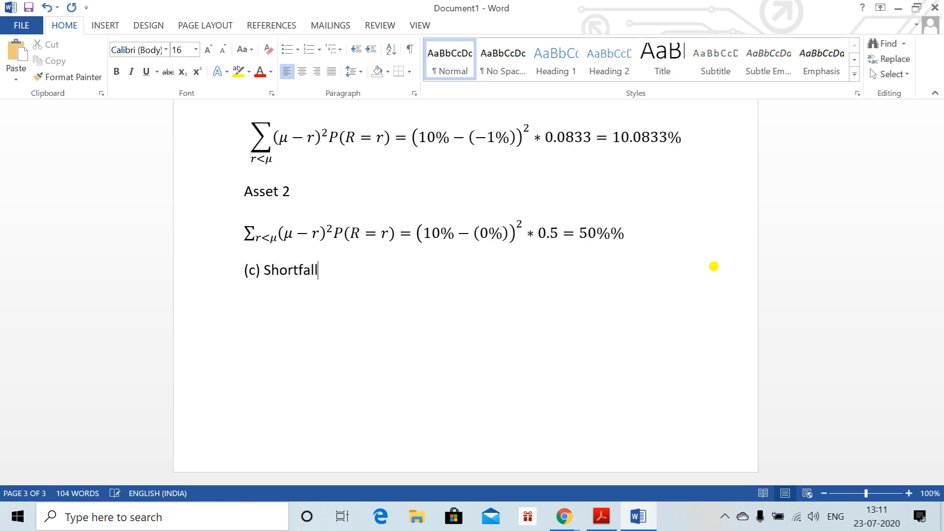
type(" probability")
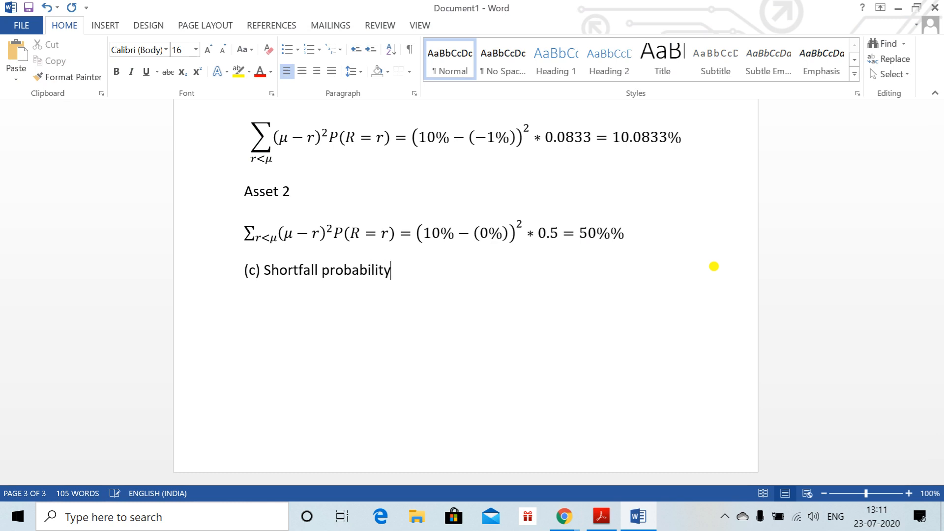
key("Return")
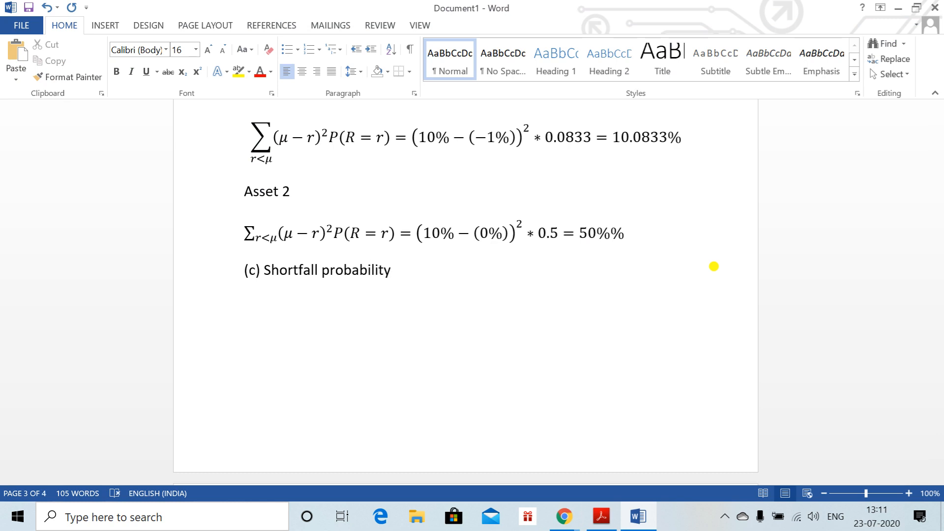
Add the heading "Asset 1" under the shortfall probability heading and insert the equation P[R < 0] = 0.08333 below it.
type("Asset 1")
key("Return")
key("alt+equal")
type("Pi")
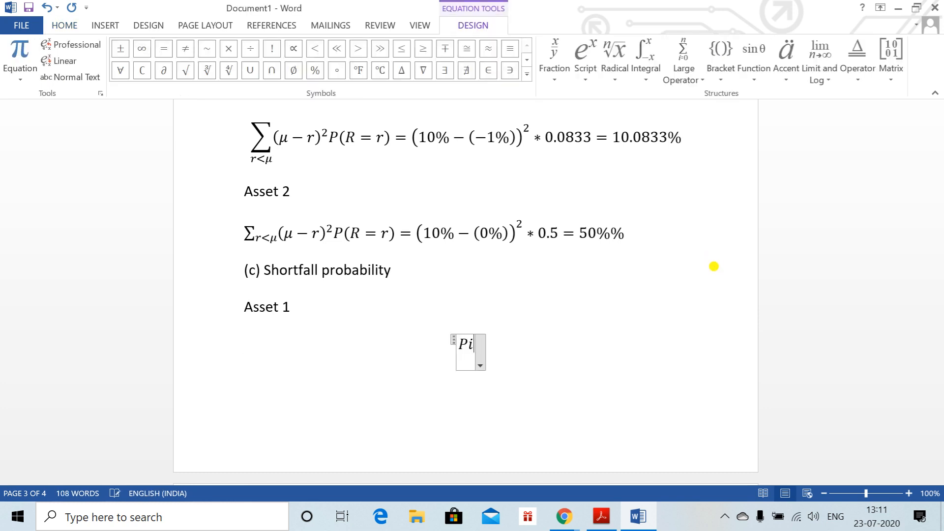
type("r")
key("BackSpace")
key("BackSpace")
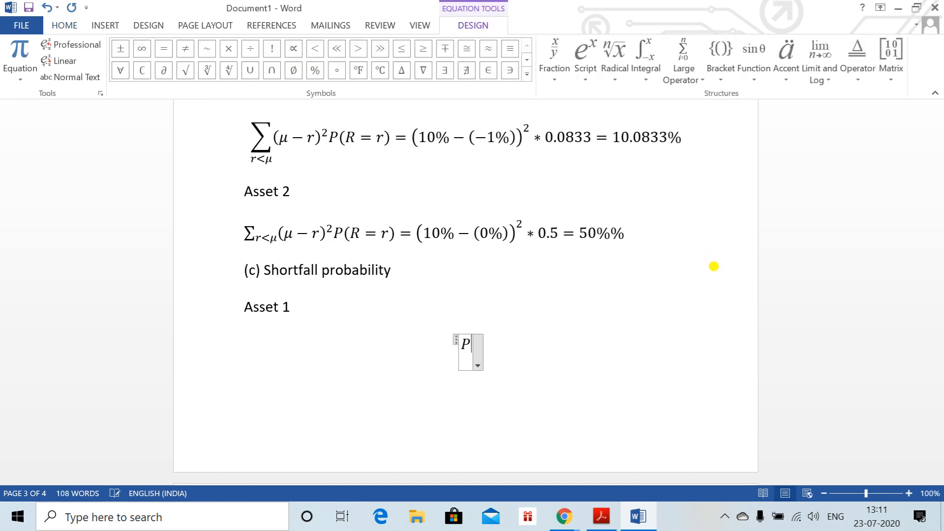
type("[R <")
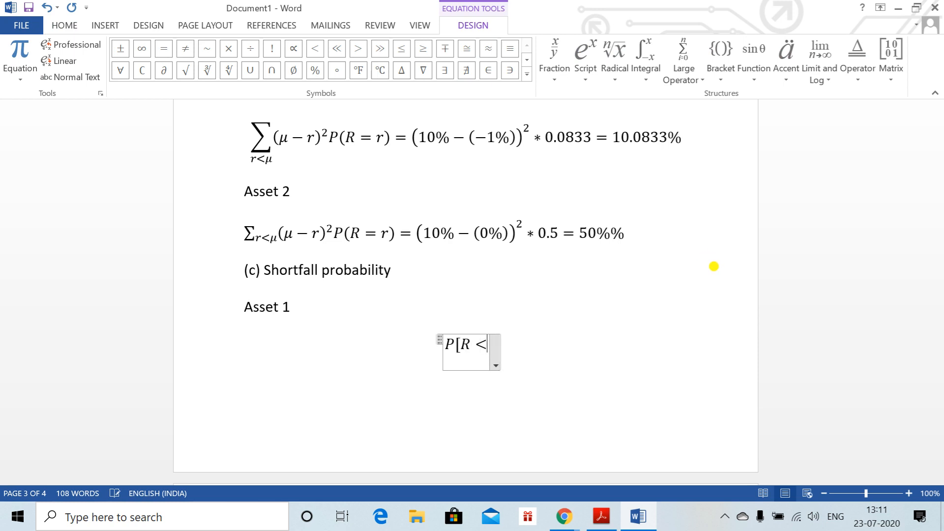
type(" 0] = ")
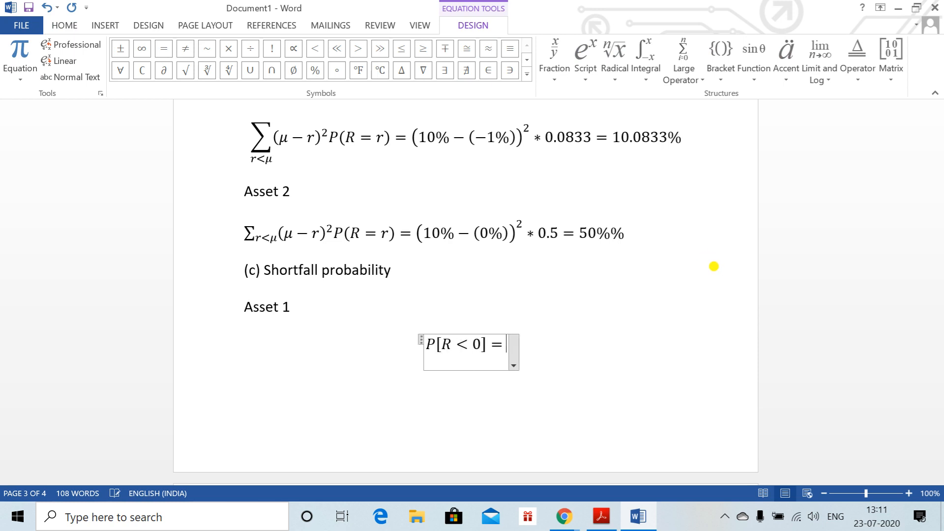
type("0.")
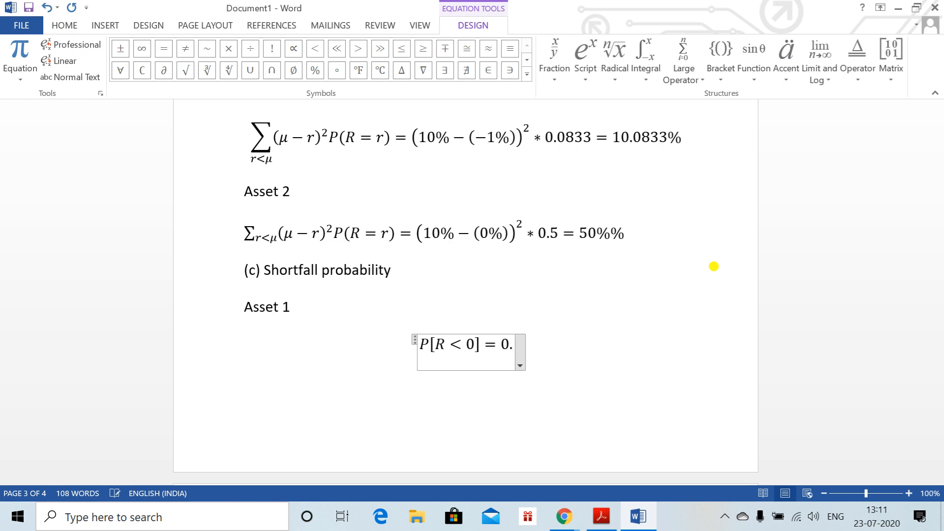
type("0")
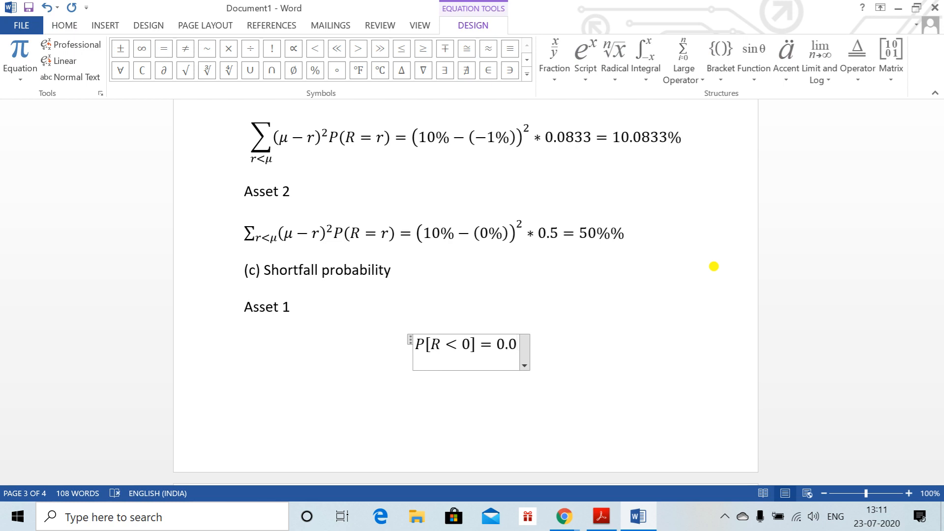
type("8333")
key("Right")
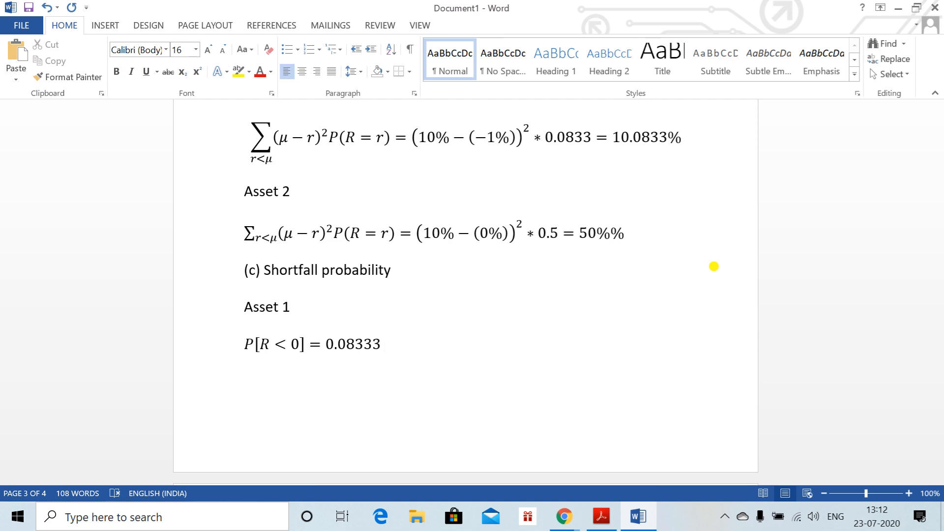
Add the heading "Asset 2" below the shortfall equation and write P[R < 0] = 0 as plain text under it.
key("Return")
type("Asset 2")
key("Return")
type("P")
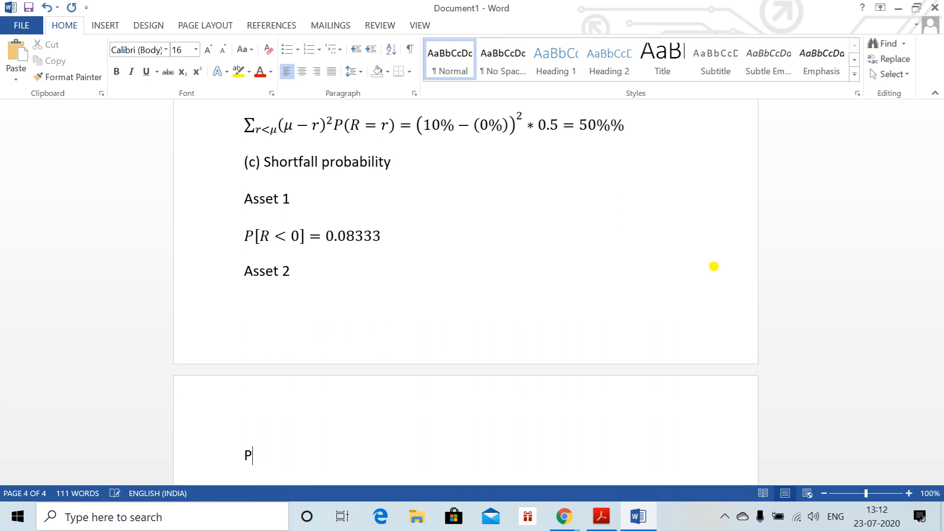
type("[R < 0] = 0")
key("Return")
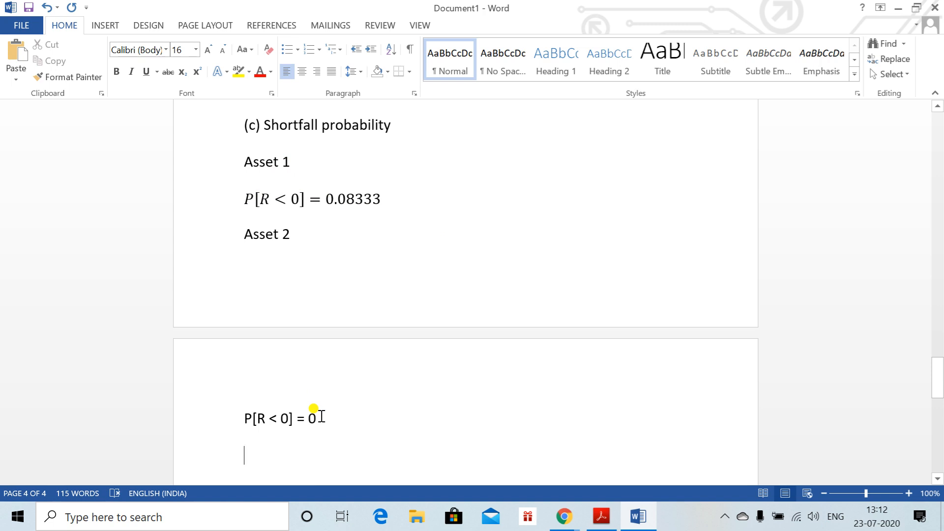
Look at the Google Meet chat again and come back to the Word document.
key("alt+Tab")
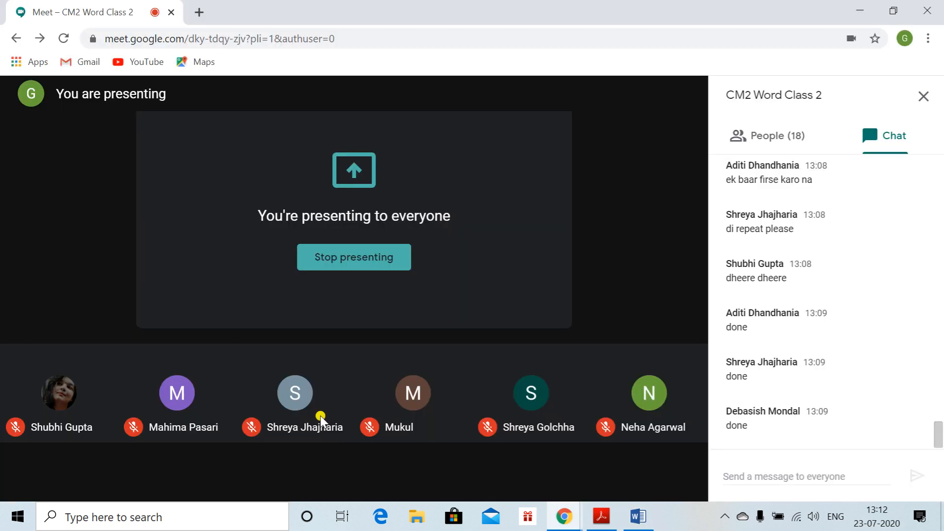
key("alt+Tab")
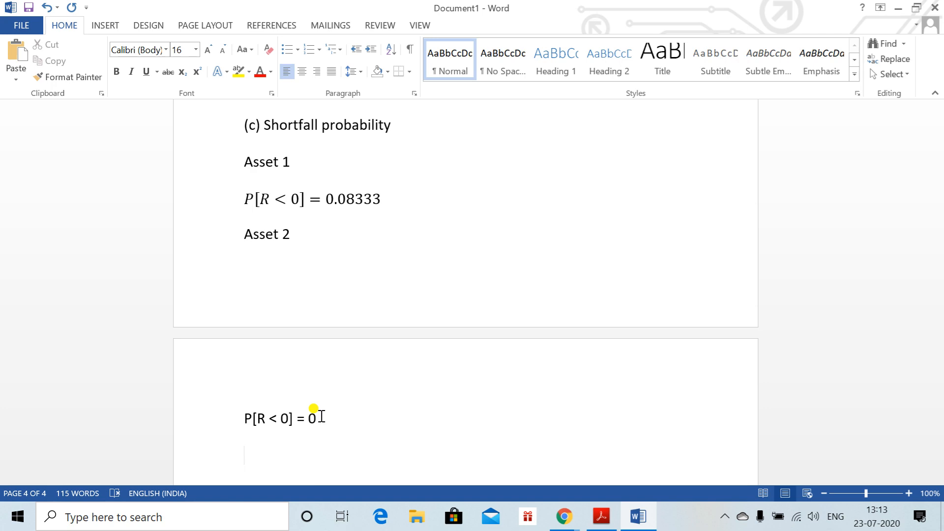
key("alt+Tab")
key("alt+Tab")
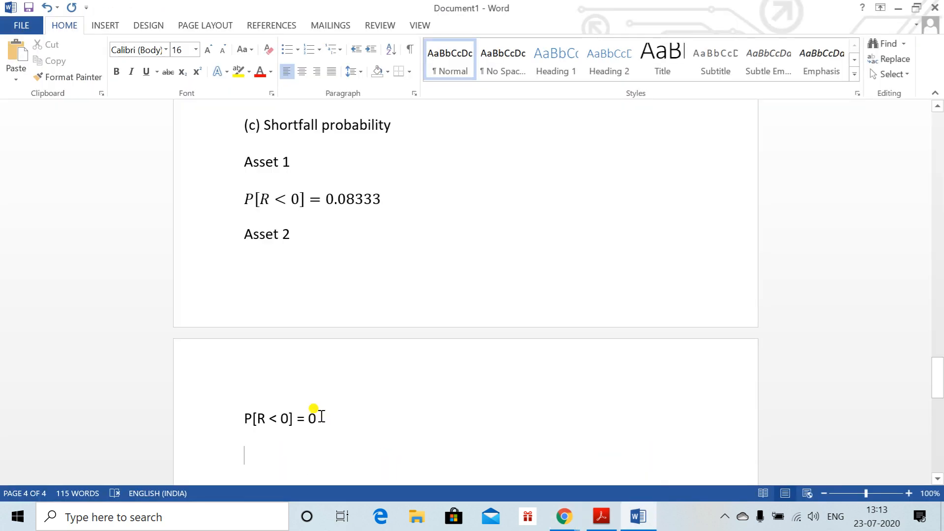
Switch to Word Class 2.pdf in Acrobat Reader and read the full text of Question 3 across both pages.
key("alt+Tab")
key("alt+Tab")
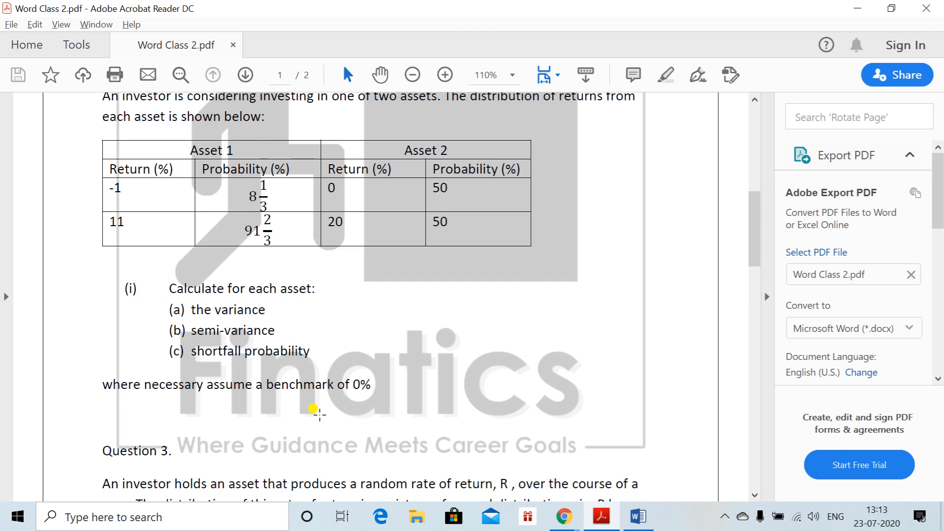
scroll(320, 414, "down", 2)
key("Down")
key("Down")
key("Down")
key("Down")
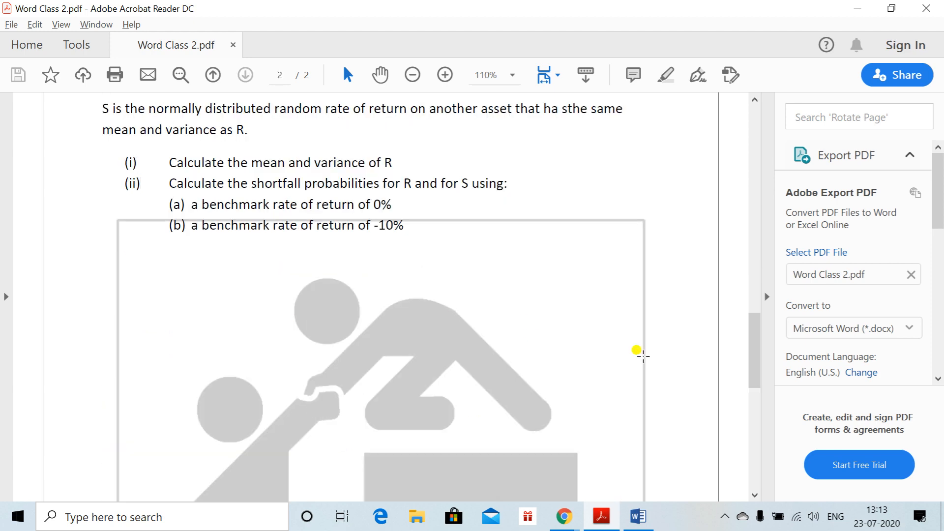
left_click_drag(755, 350, 751, 297)
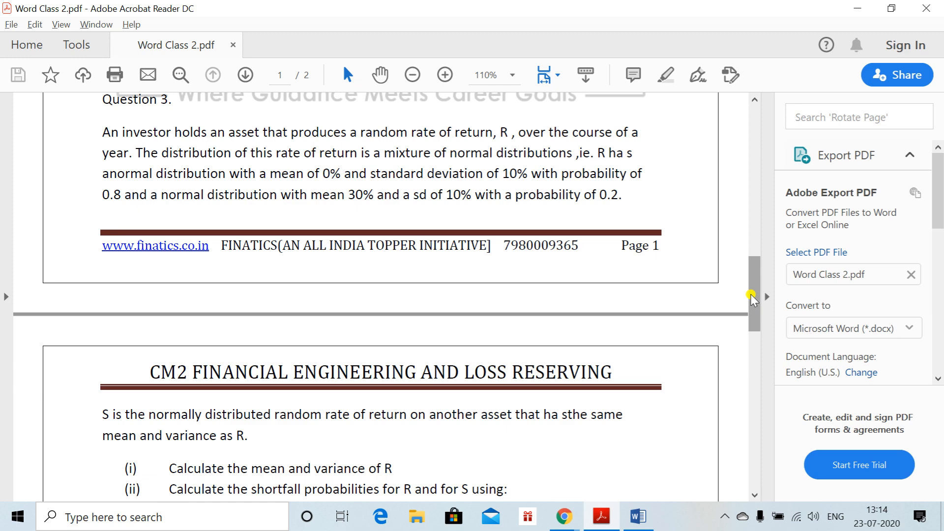
left_click_drag(752, 297, 754, 338)
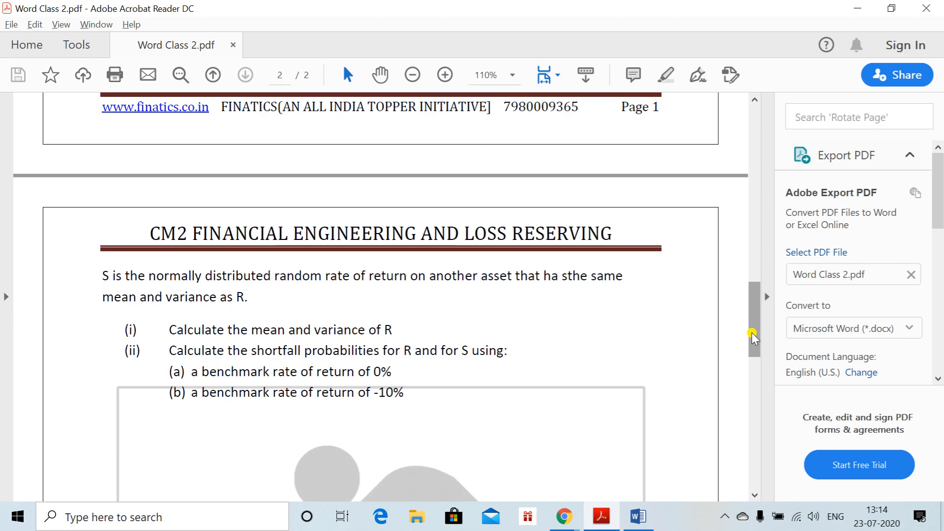
Return to the Word document and add the heading "Q3." a few blank lines below P[R < 0] = 0.
key("alt+Tab")
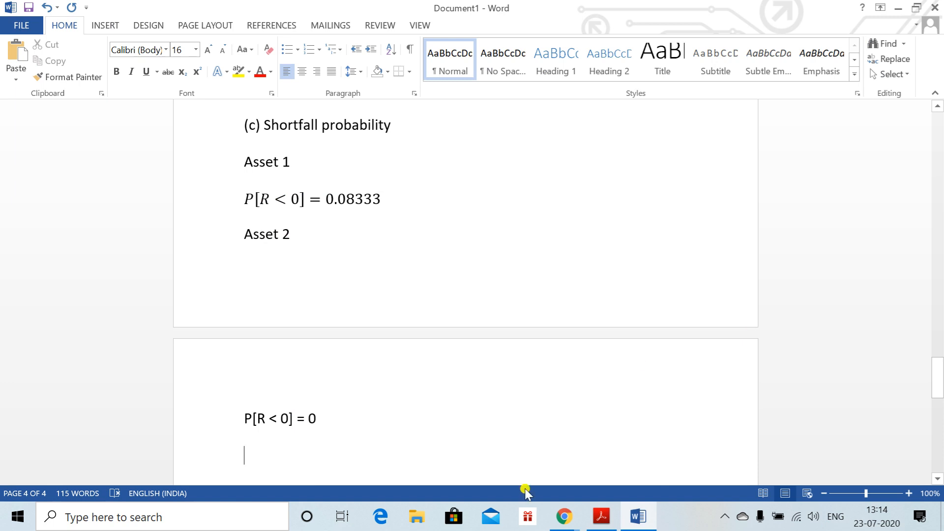
key("Return")
key("Return")
key("Return")
type("Q")
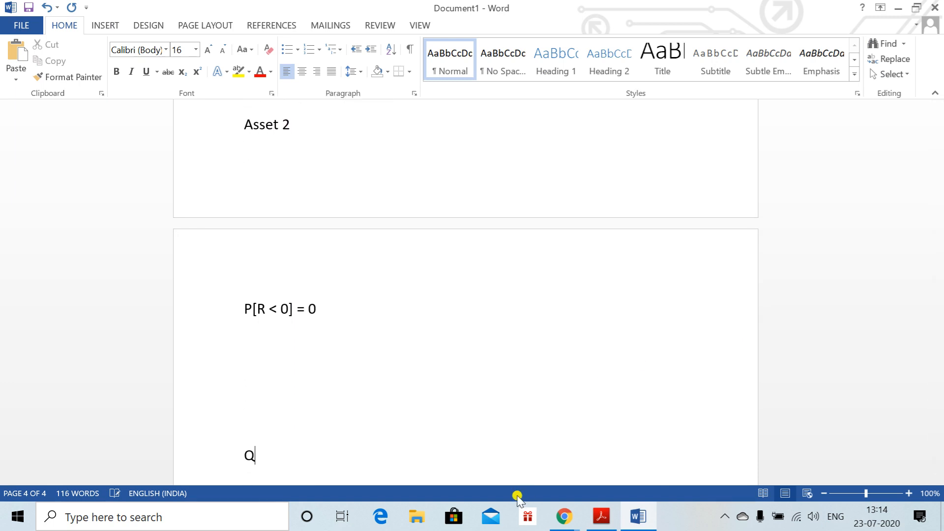
type("3.")
key("Return")
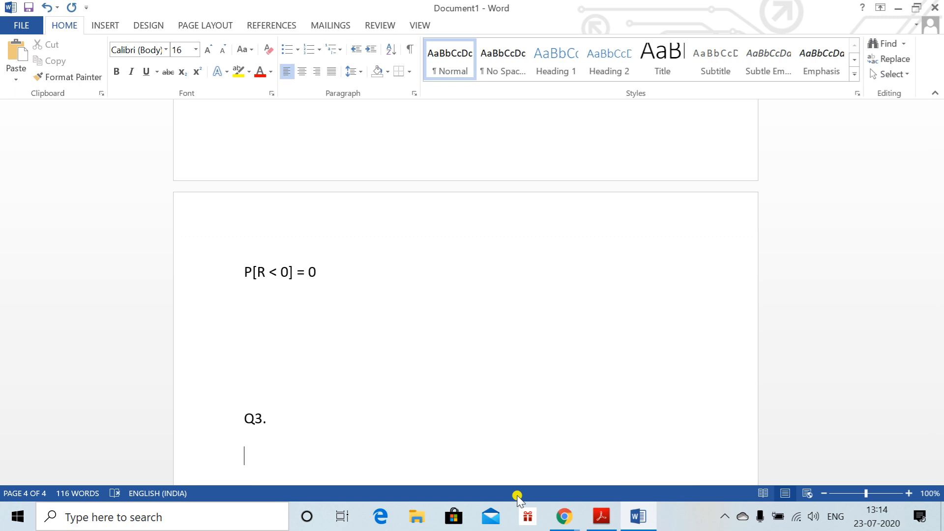
Write the line "The distributions of the random rate of return R is:" under the Q3 heading.
type("The distributions i")
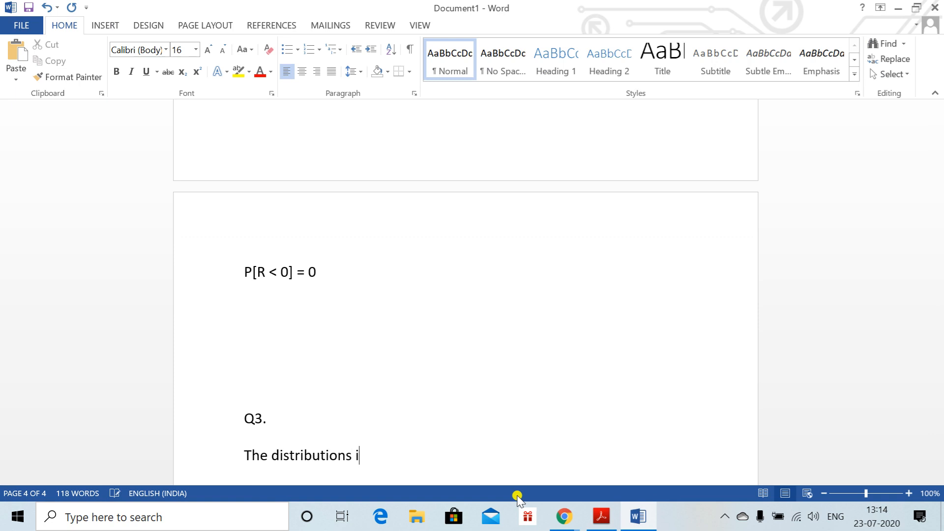
key("BackSpace")
type("of the random o")
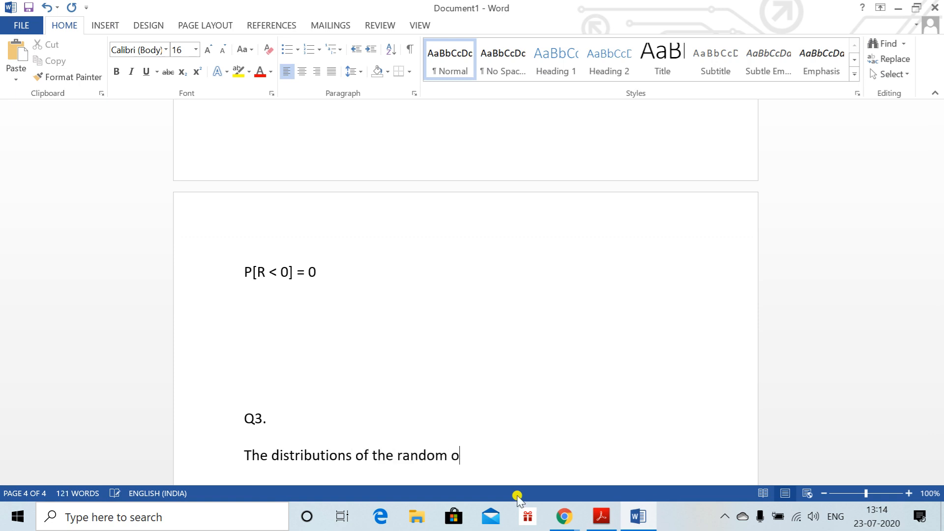
key("BackSpace")
type("rate of return ")
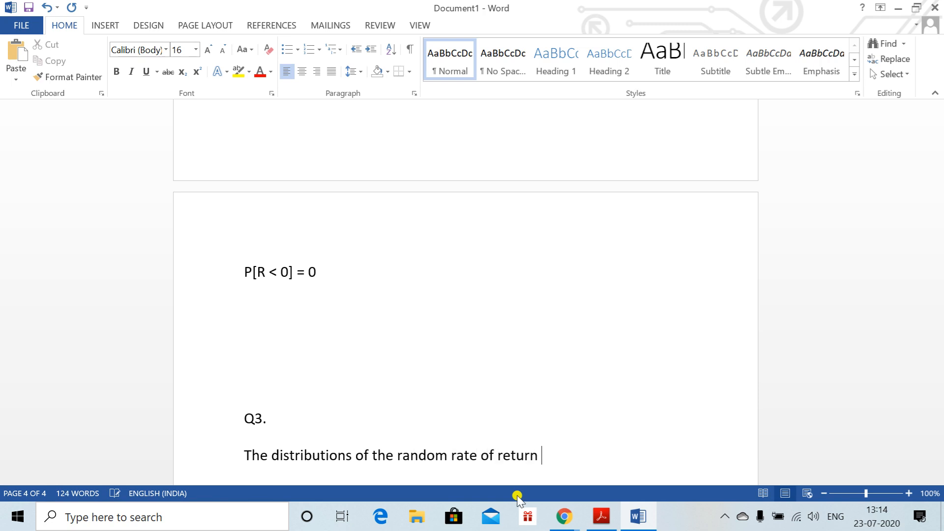
type("R is:")
key("Return")
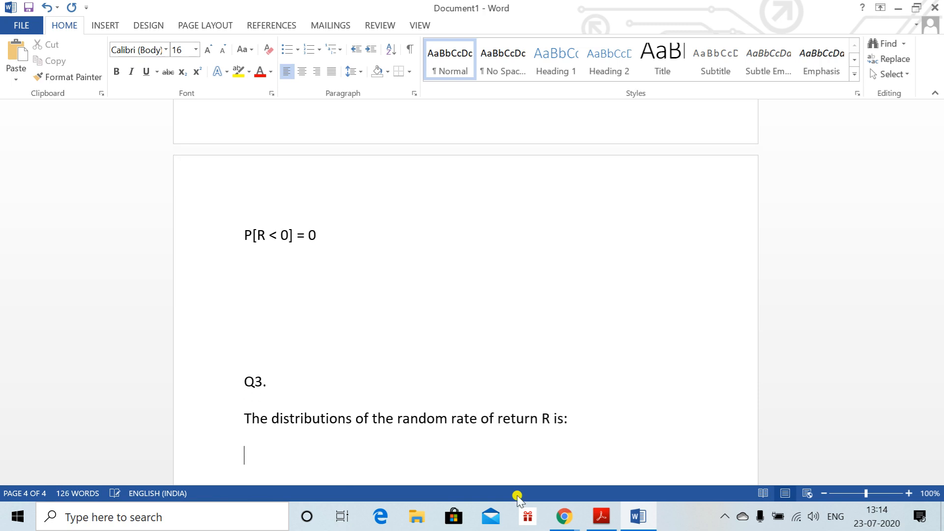
Begin the distribution line below with "R ~ N (0,10^2) with probability 0.8 , N(30,10".
type("R ~ n")
key("BackSpace")
type("N (0,10^2)")
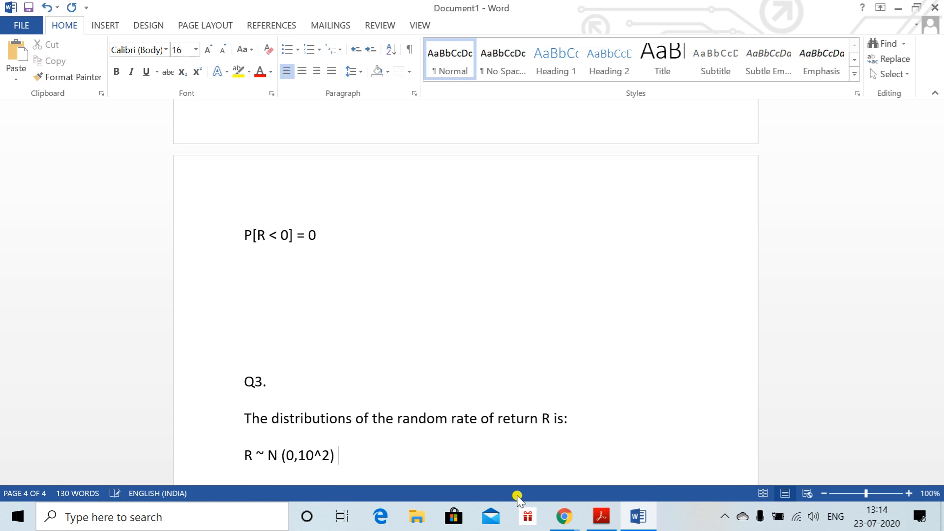
type(" with probbaili")
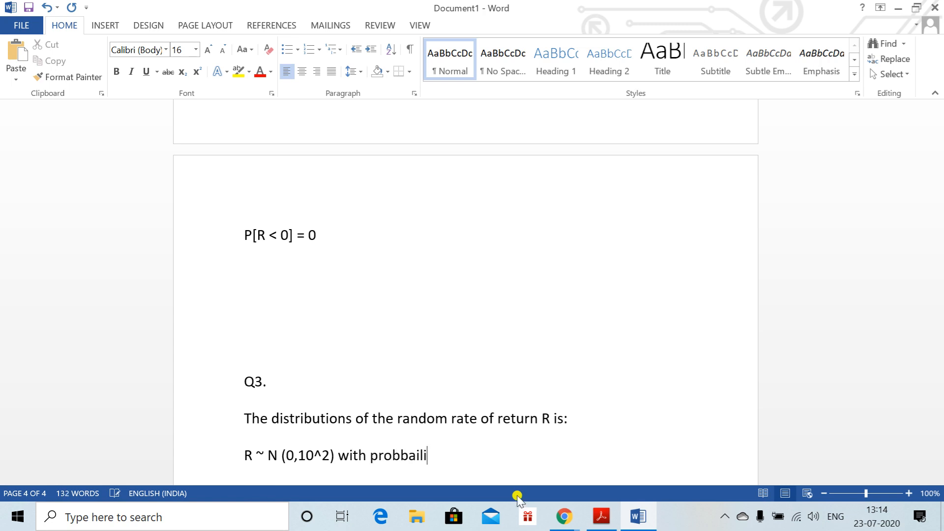
key("BackSpace")
key("BackSpace")
key("BackSpace")
key("BackSpace")
key("BackSpace")
type("ability 0.8 , N(")
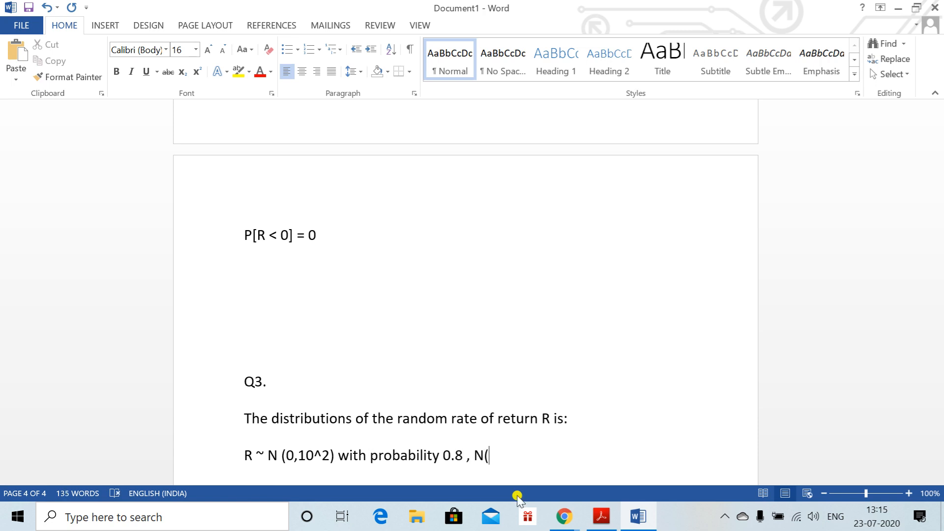
type("30,10^2")
key("BackSpace")
key("BackSpace")
Replace the "^2" in the first distribution, N (0,10^2), with a superscript 2.
left_click(329, 452)
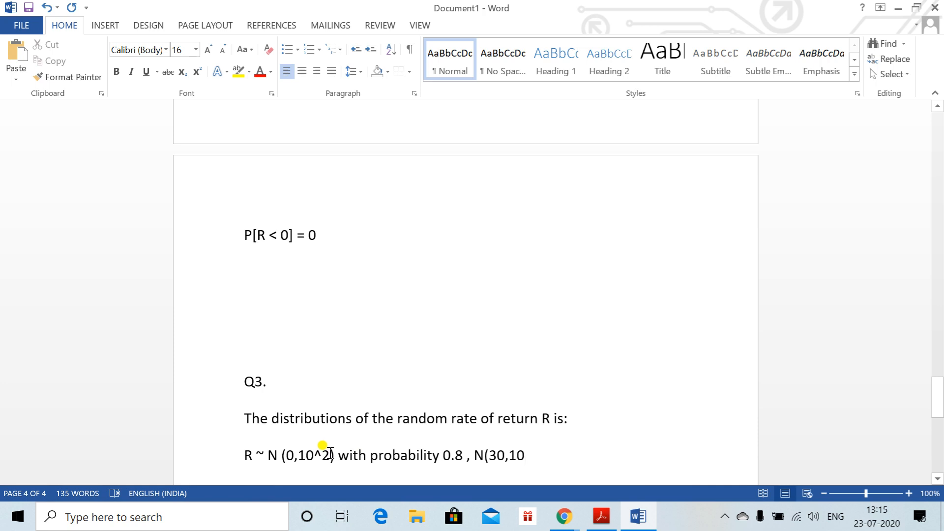
key("BackSpace")
key("BackSpace")
key("ctrl+equal")
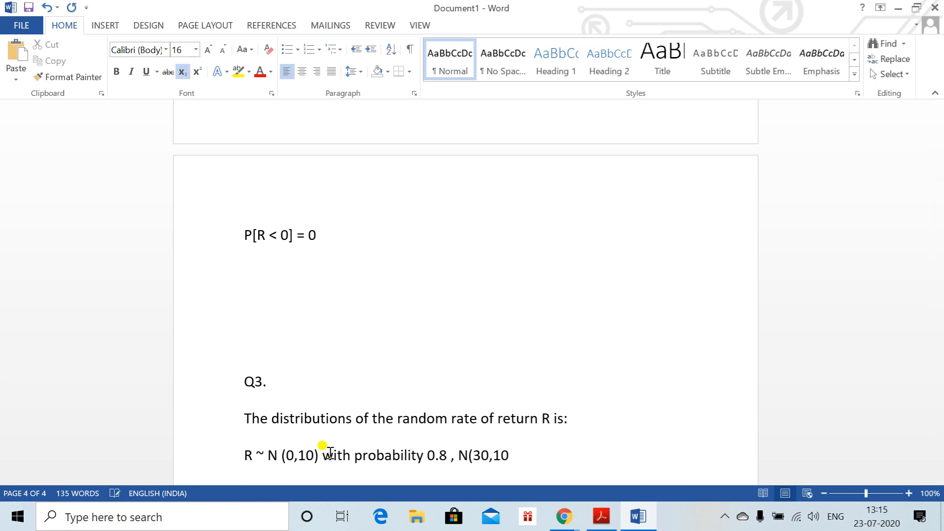
type("2")
key("BackSpace")
key("ctrl+shift+equal")
type("2")
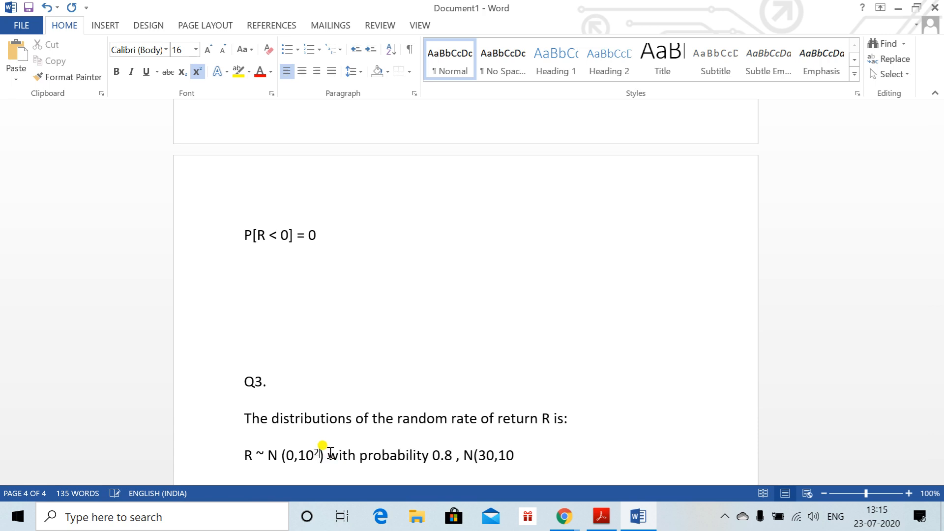
key("ctrl+shift+equal")
Complete the second distribution as N(30,10²) with a superscript 2, followed by "with probability 0.2", and start a new line.
key("ctrl+Right")
key("ctrl+Right")
key("ctrl+Right")
key("ctrl+Right")
key("ctrl+Right")
key("ctrl+Right")
key("ctrl+Right")
key("ctrl+shift+equal")
type("2")
key("ctrl+shift+equal")
type(") ")
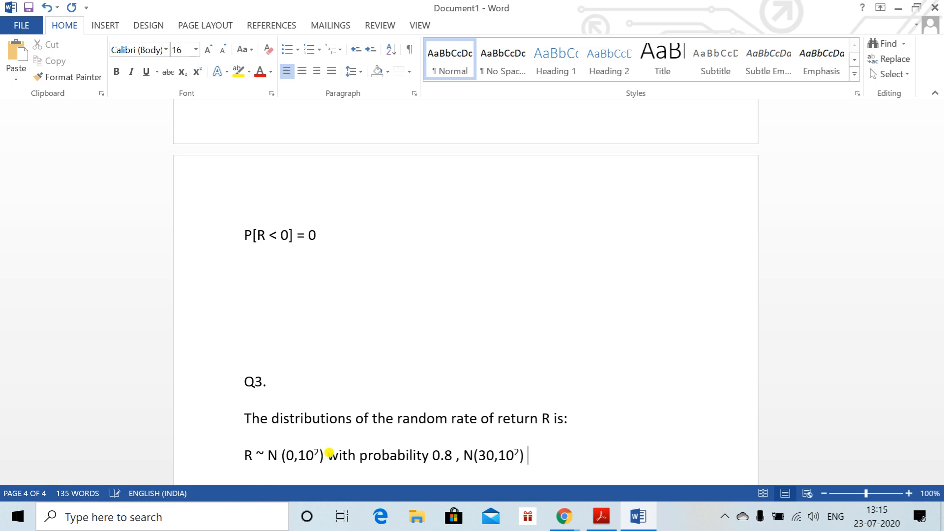
type("with probabili")
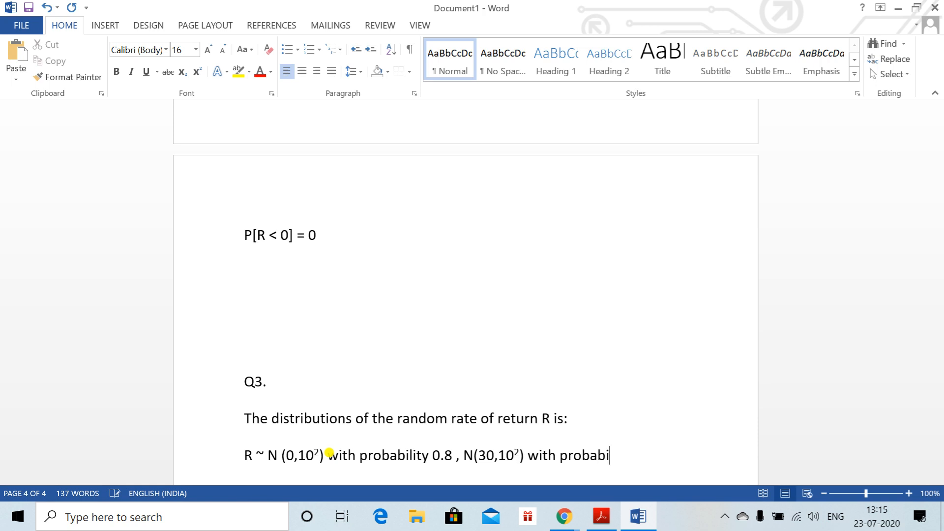
type("ty 0.2")
key("Return")
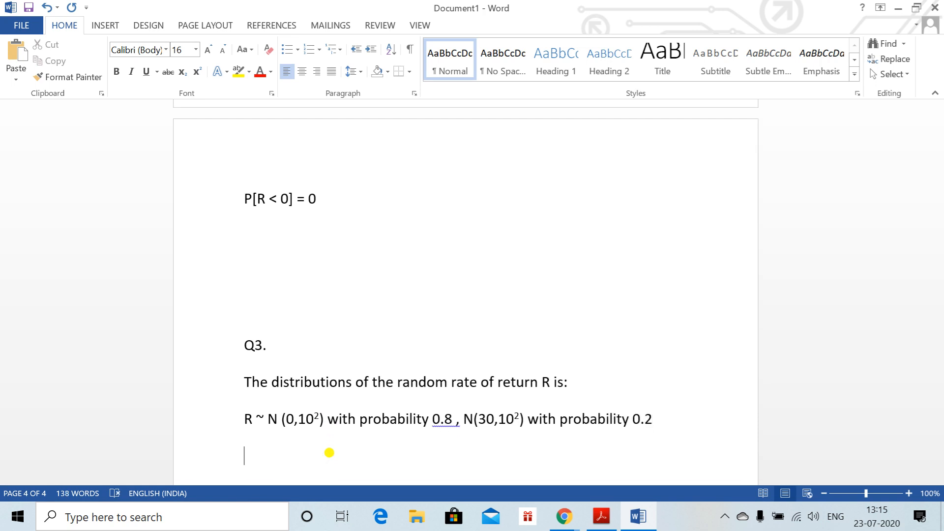
Insert a new equation below the distribution line containing a two-row cases structure with an opening curly brace.
left_click(97, 22)
left_click(865, 74)
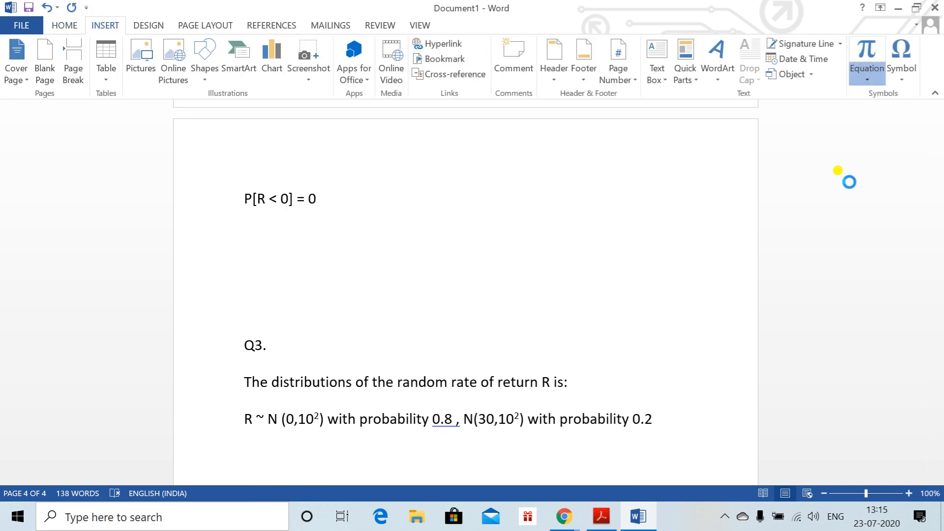
scroll(922, 340, "down", 5)
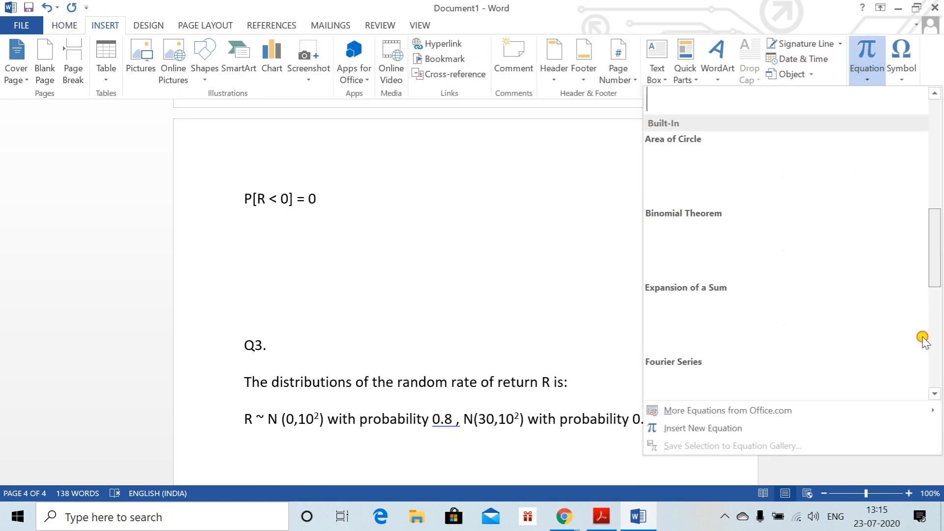
left_click(868, 49)
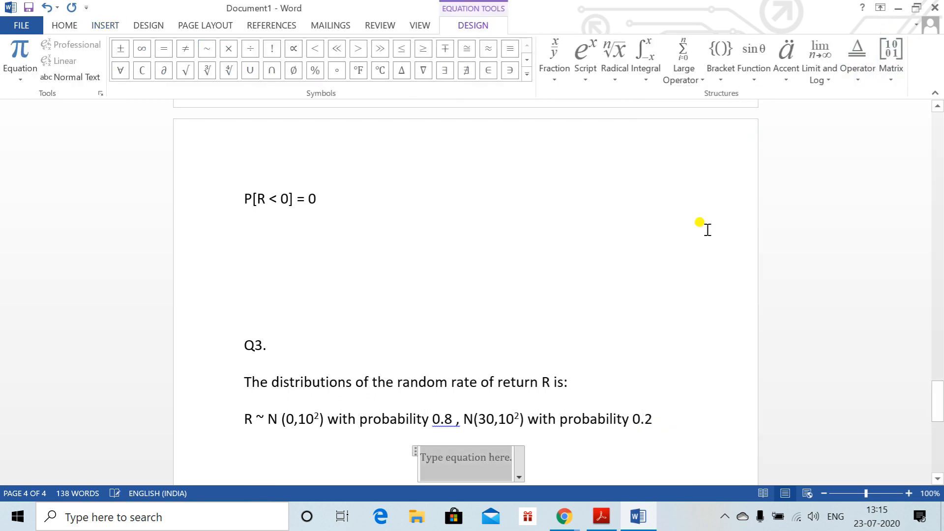
left_click(721, 74)
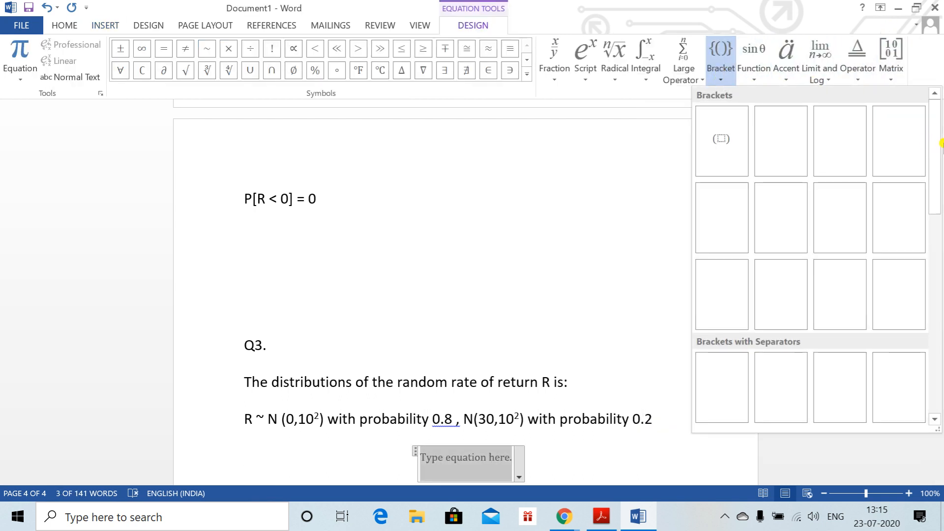
left_click_drag(940, 142, 931, 340)
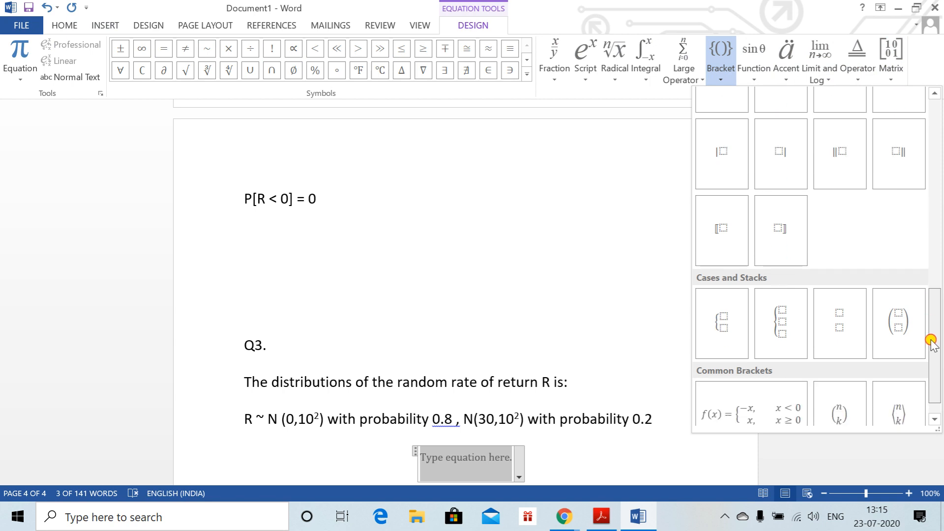
left_click(718, 324)
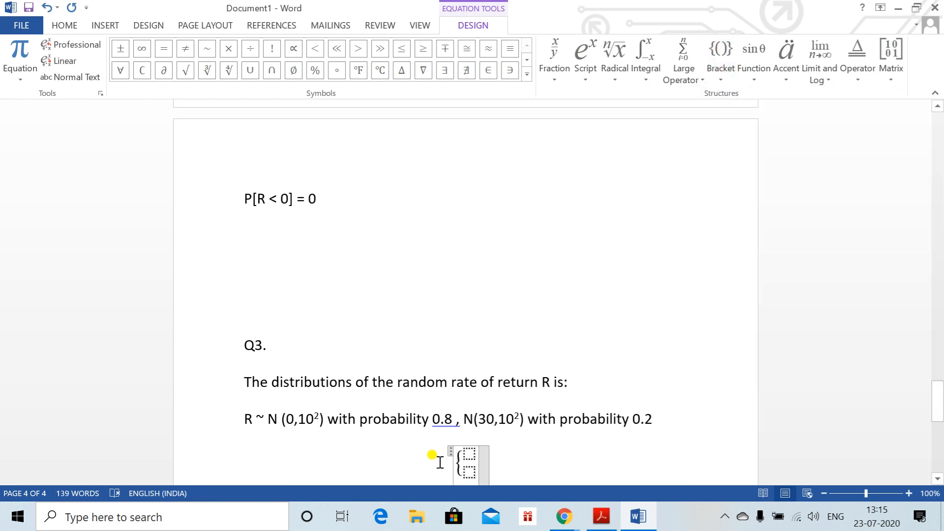
Fill the first row of the cases equation with "N(0,10²) witn probability 0.8".
left_click(468, 454)
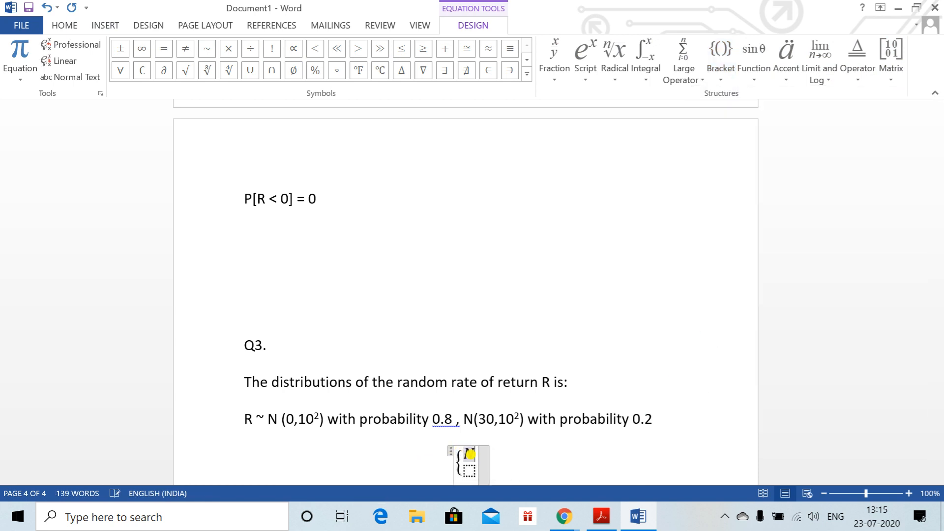
type("N(0")
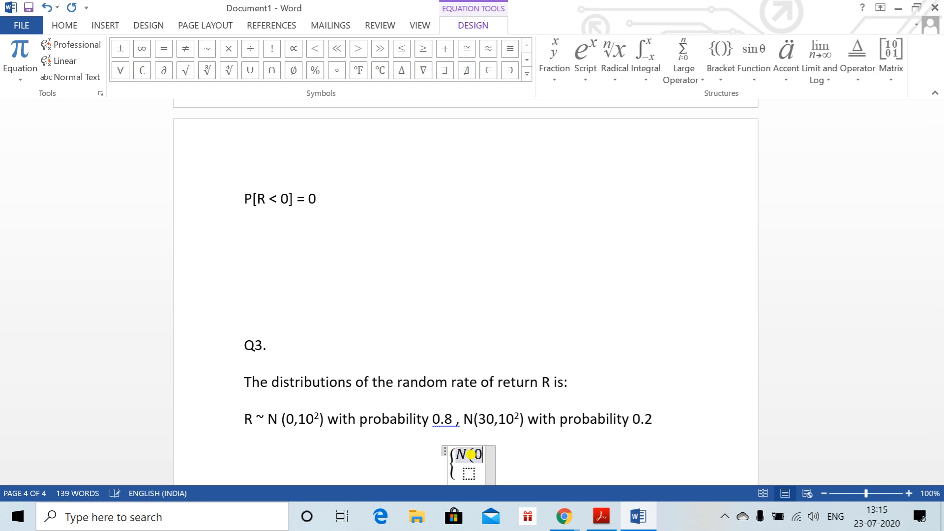
type(",10^2")
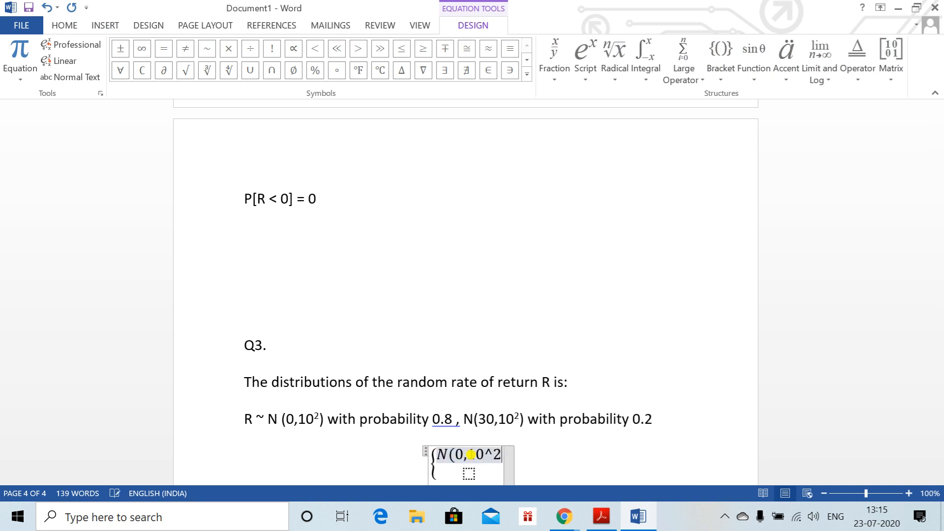
type(")")
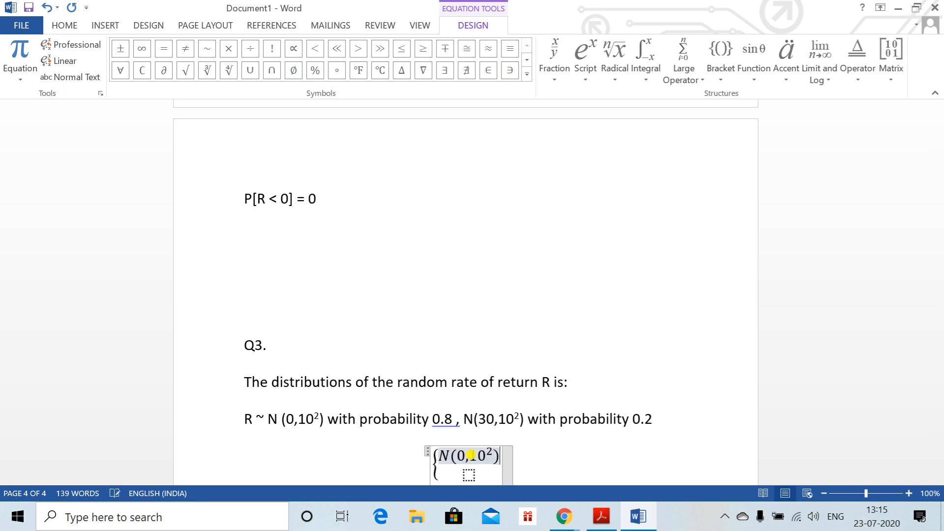
type(" witn pr")
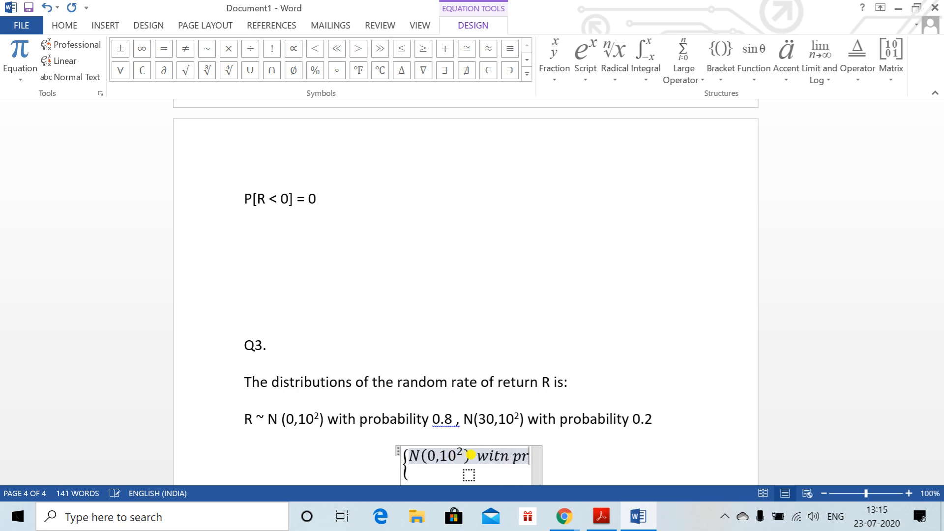
type("obability ")
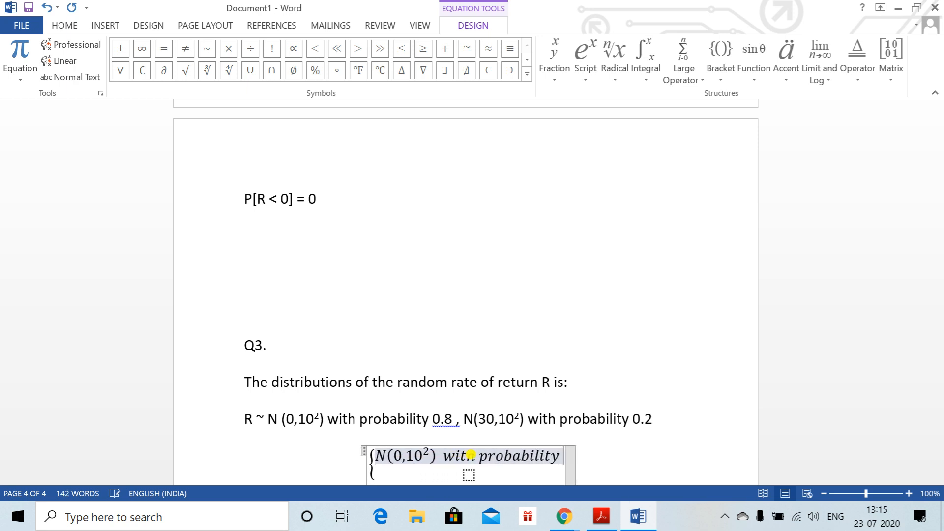
type("0.8")
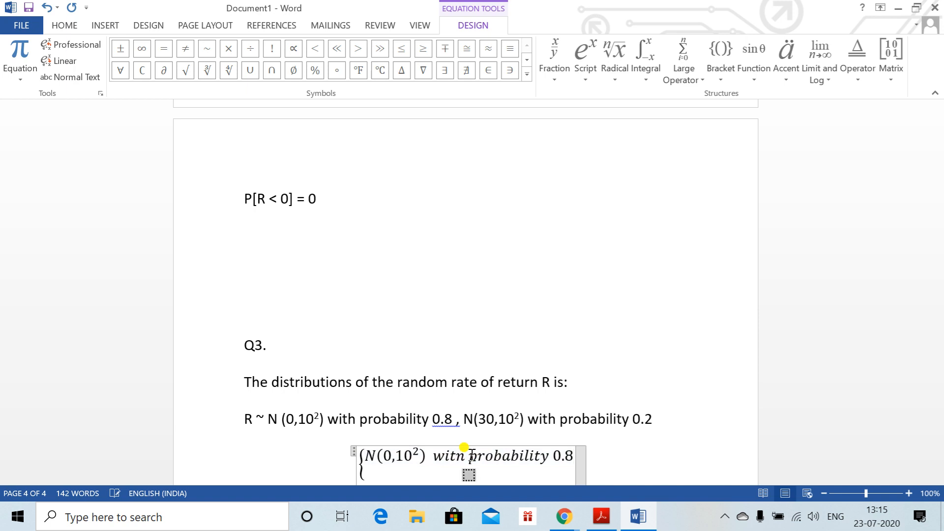
Fill the second row of the cases equation with "N(30,10²)with probability of 0.2".
key("Down")
type("N(")
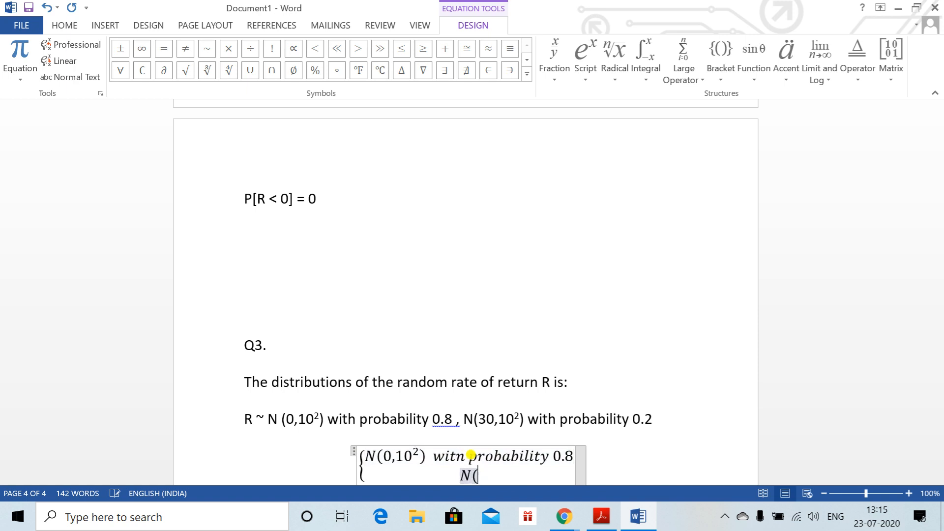
type("30,")
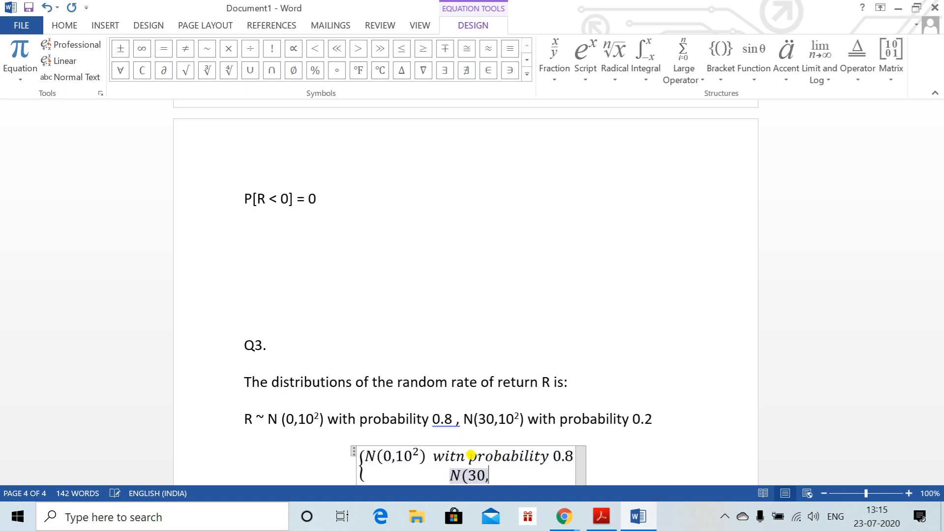
type("10^2)")
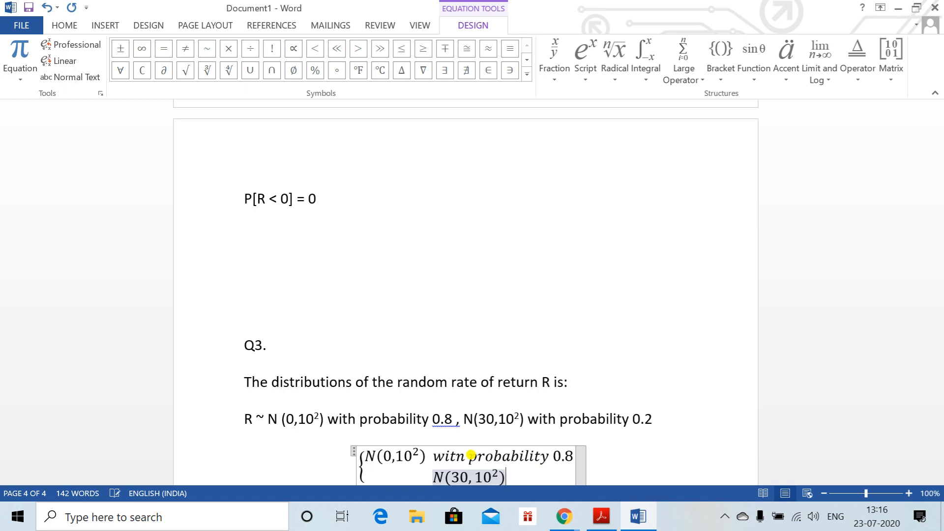
type("wit")
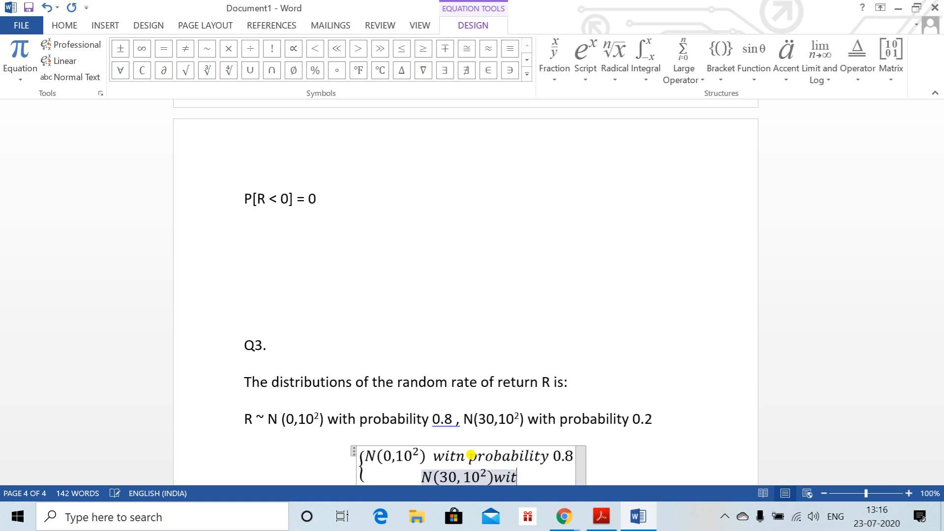
type("h probabil")
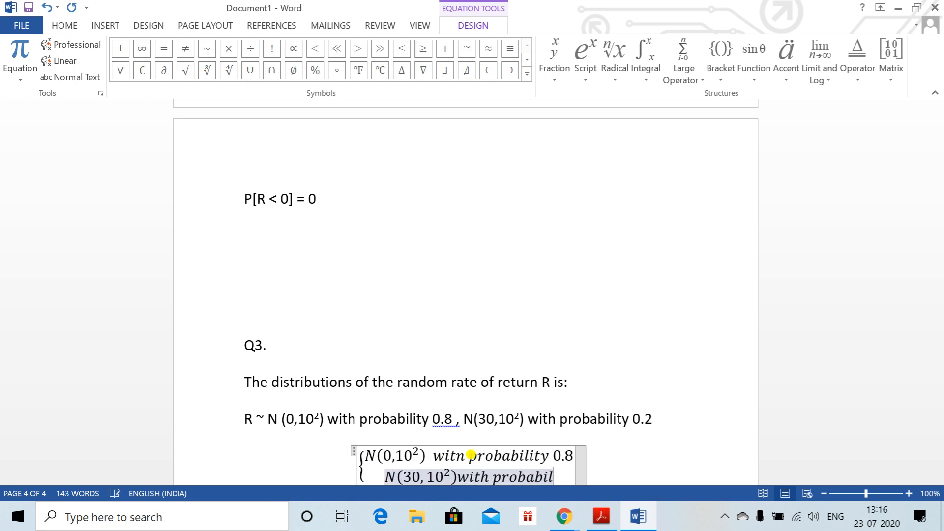
type("ity of 0")
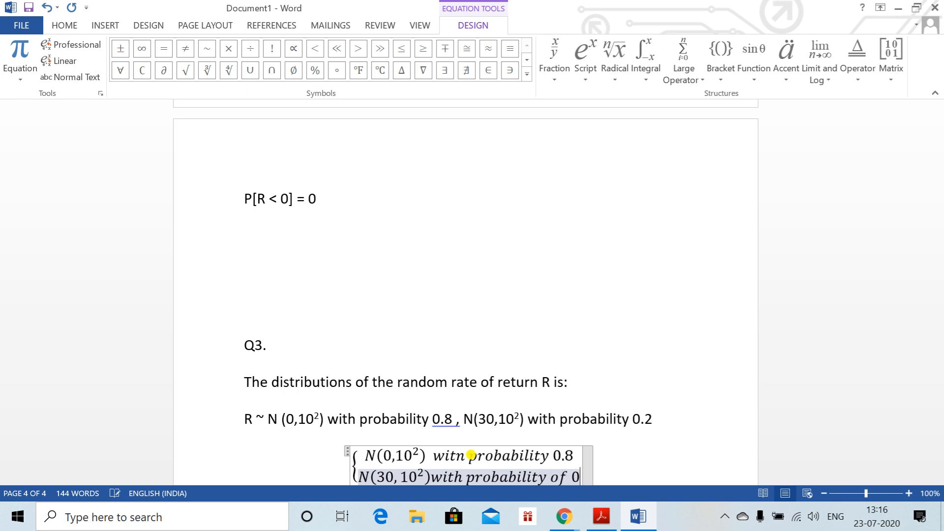
type(".3")
key("BackSpace")
type("2")
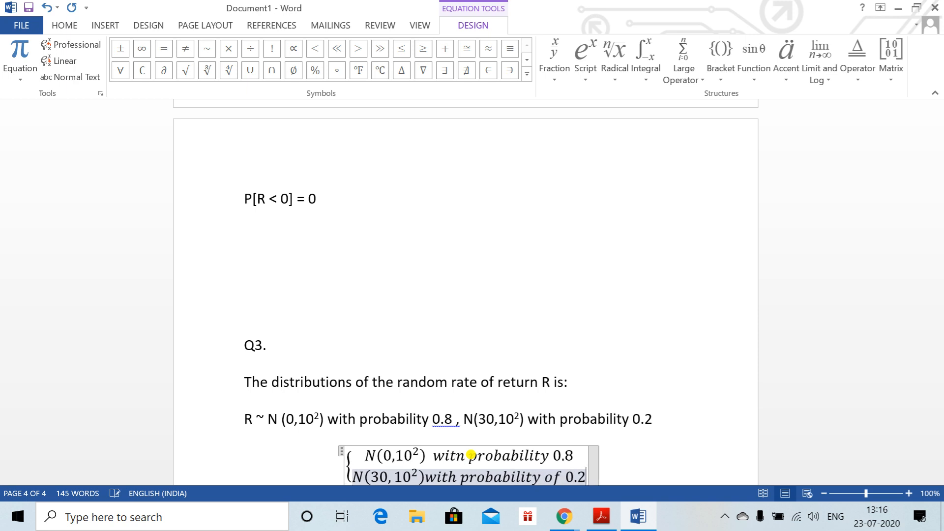
Check the Google Meet chat and, back in Word, put "R ~" in front of the cases equation's curly brace.
left_click_drag(941, 413, 940, 427)
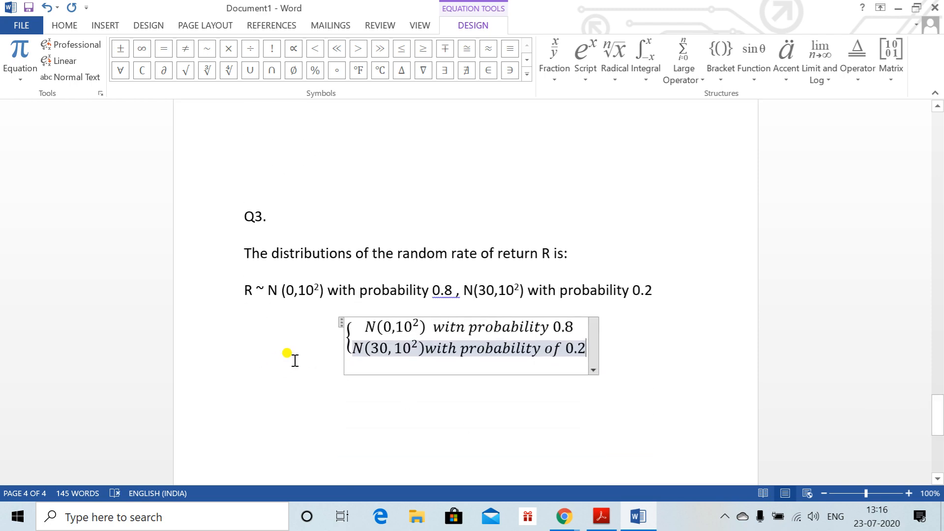
left_click(320, 328)
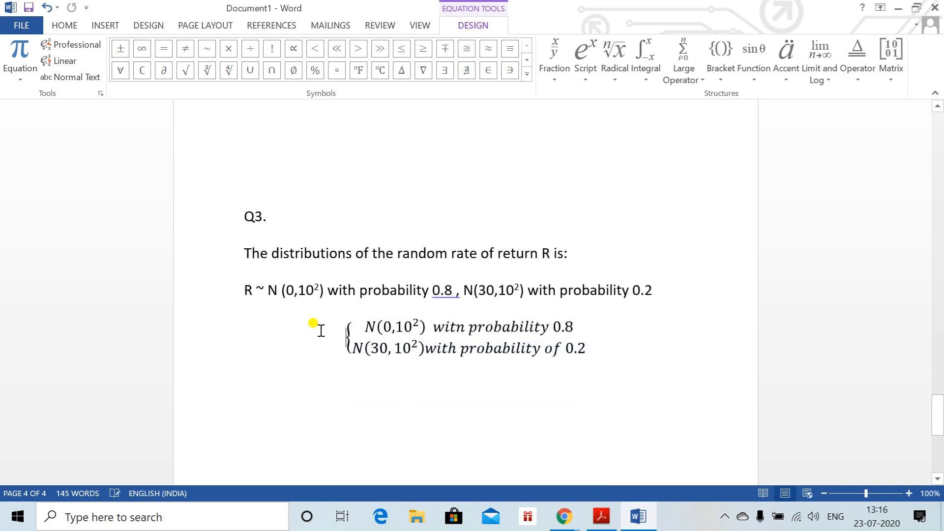
key("alt+Tab")
key("alt+Tab")
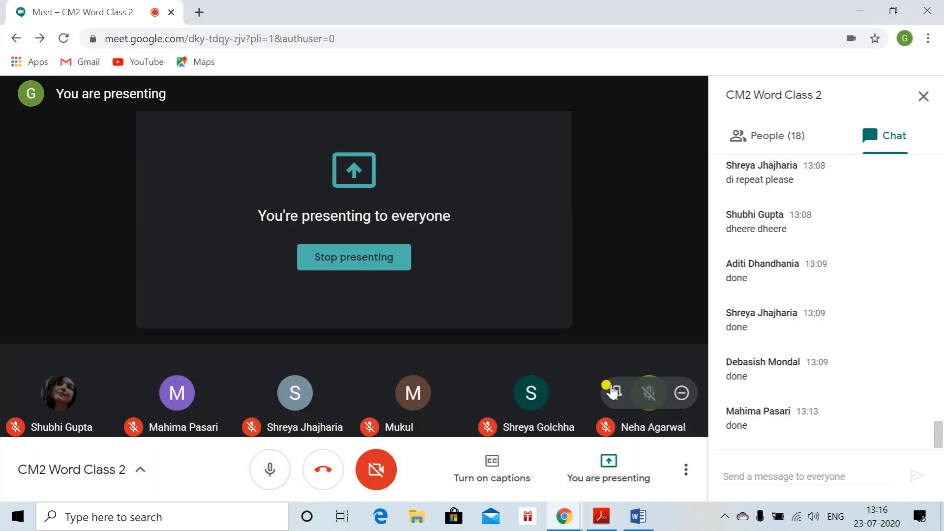
key("alt+Tab")
key("Tab")
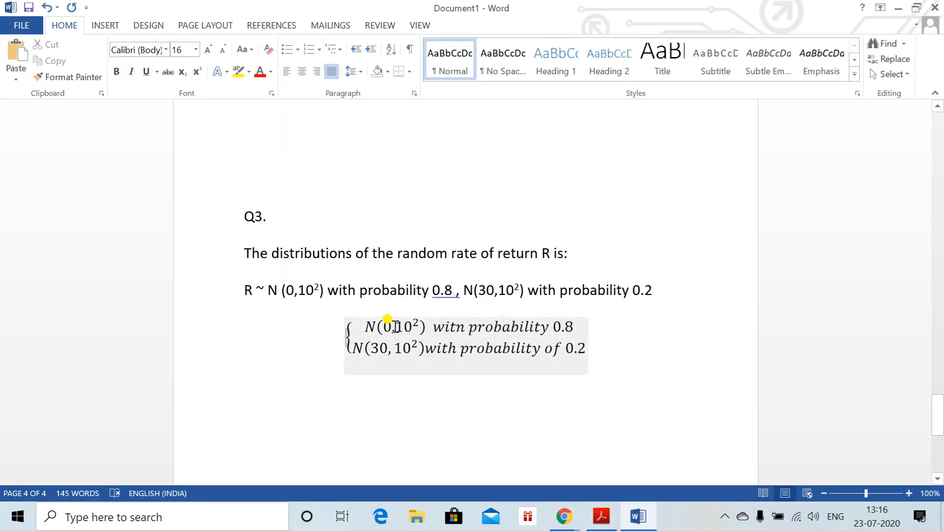
left_click(395, 326)
key("Home")
type("R~")
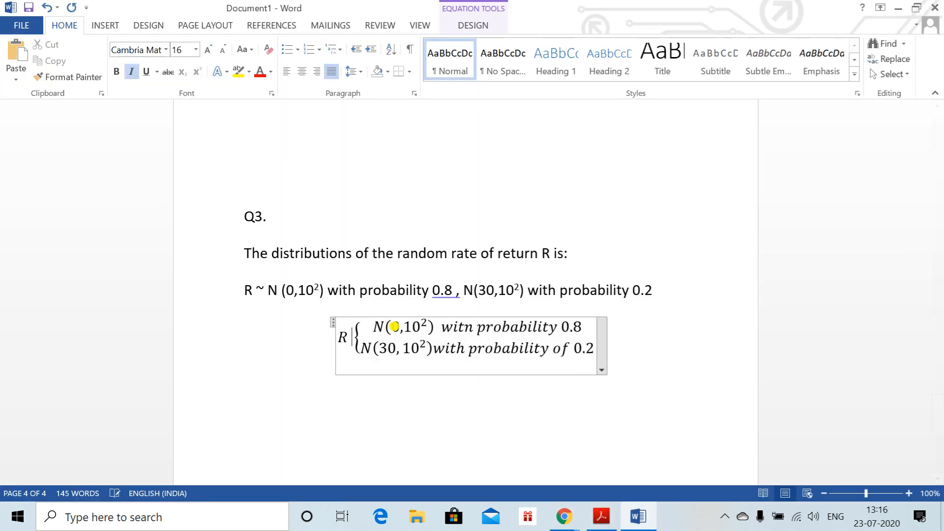
left_click(625, 337)
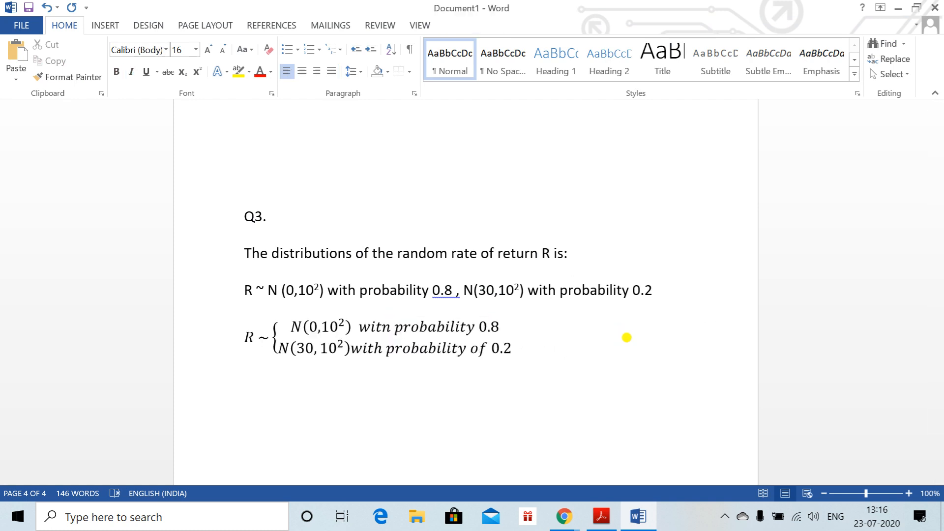
Write "The mean of R is then" below the cases equation and start a new line.
type("The mean of")
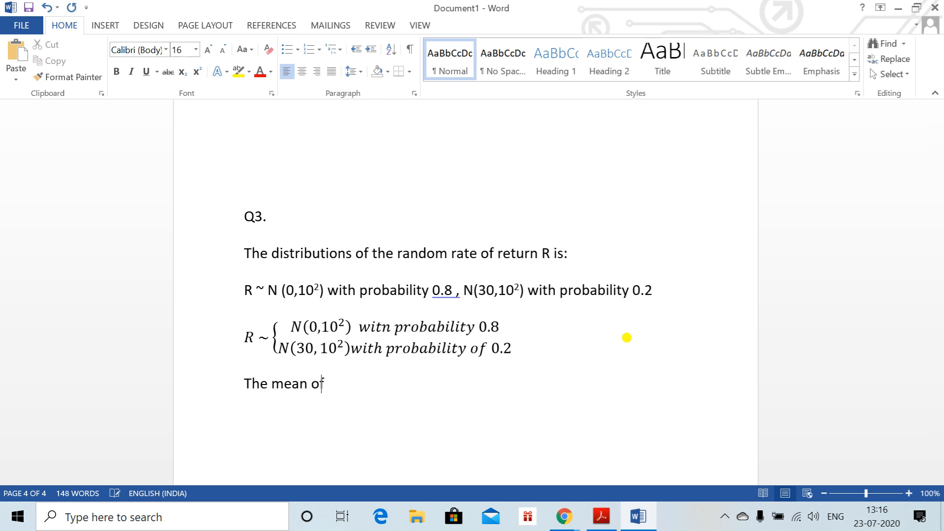
type(" R I")
key("BackSpace")
key("BackSpace")
type("is then")
key("Return")
Insert the equation E[R] = 0 * 0.8 + 30 * 0.2 = 6 below the mean sentence.
key("alt+equal")
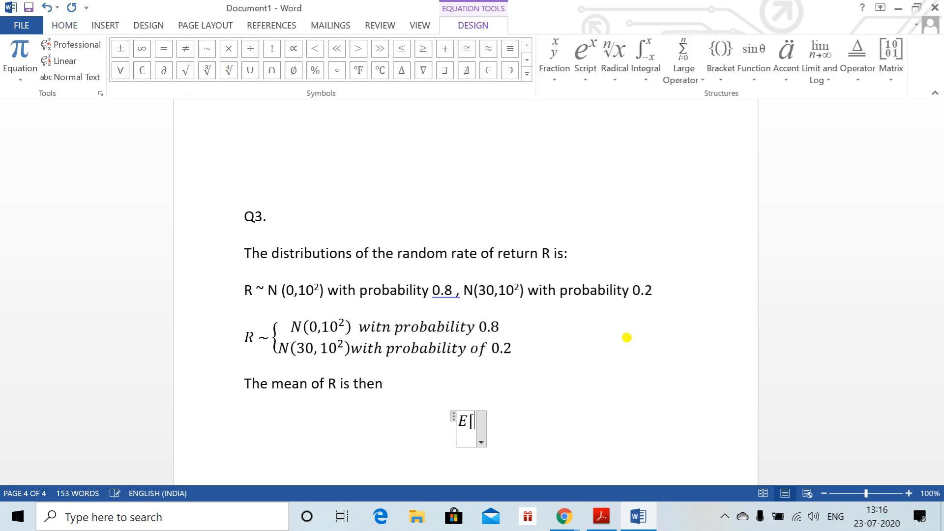
type("[")
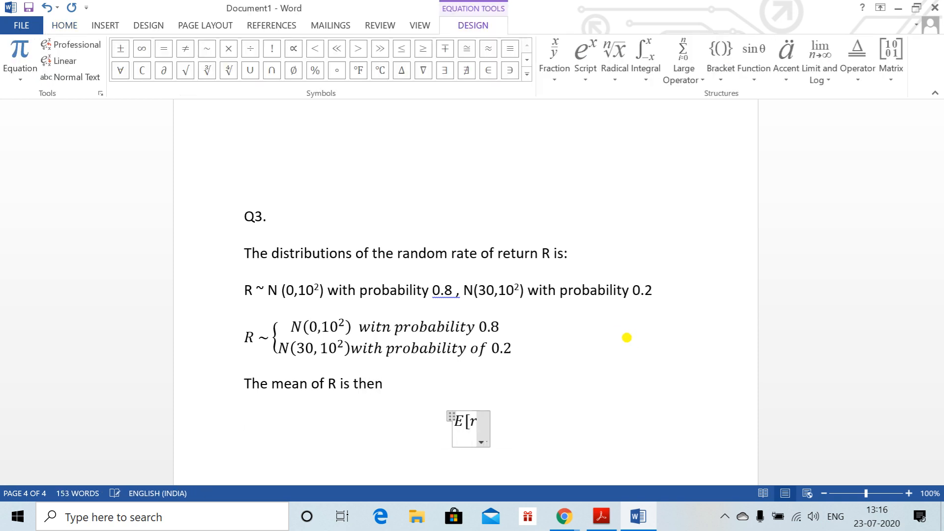
type("R] =")
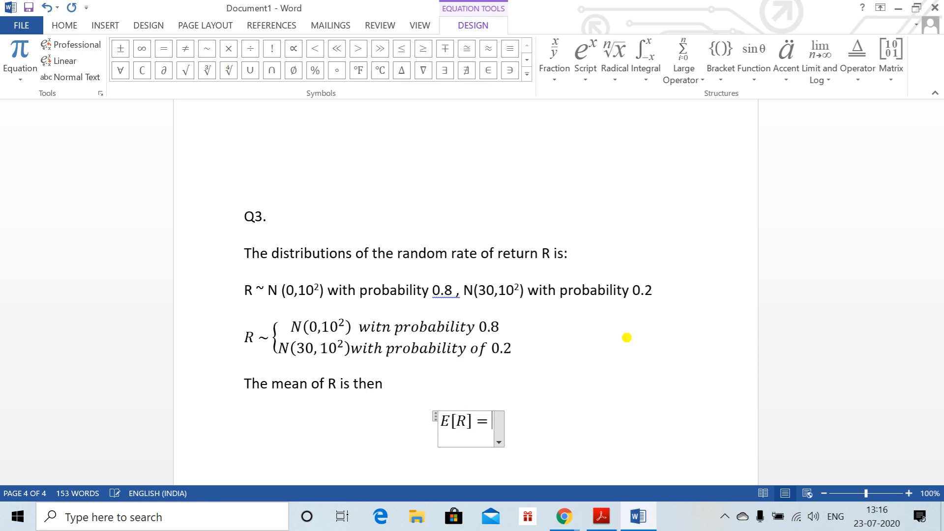
type(" 0 *")
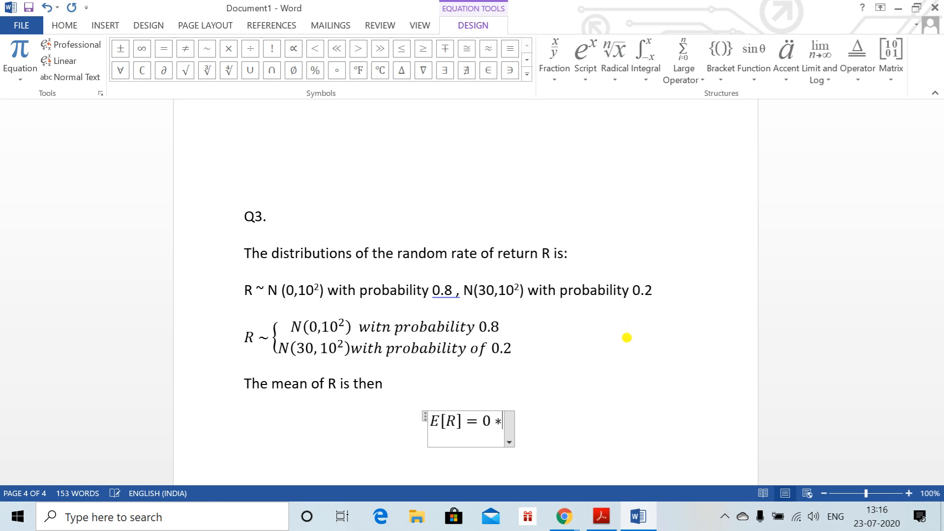
type(" 0.8")
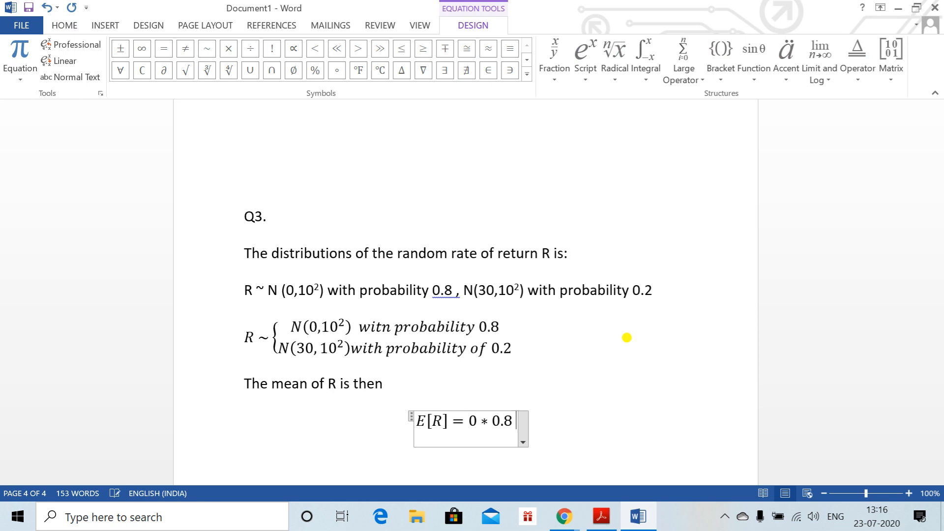
type(" + 30")
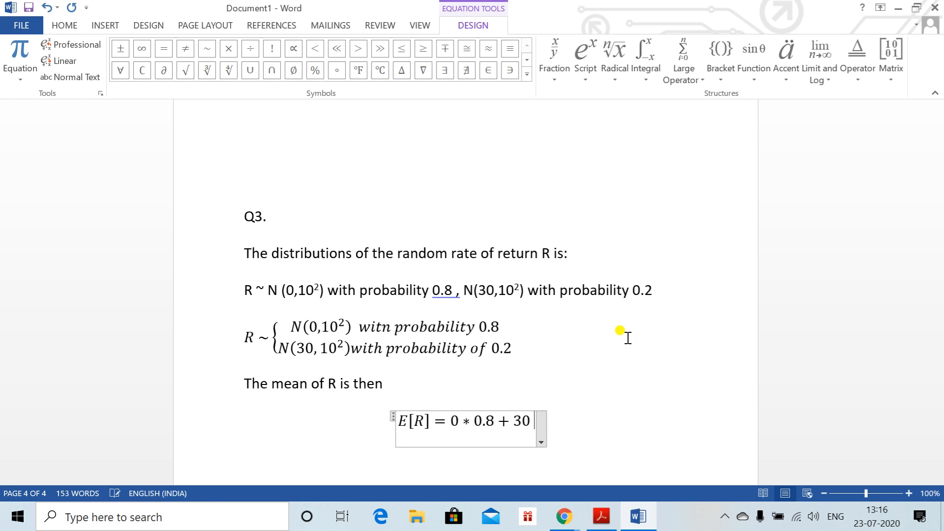
type(" * 0.2")
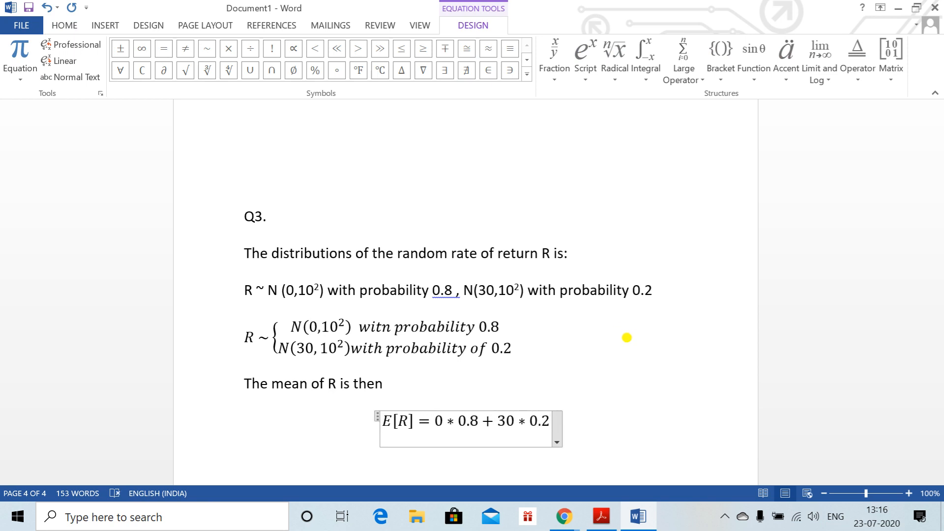
type(" = ")
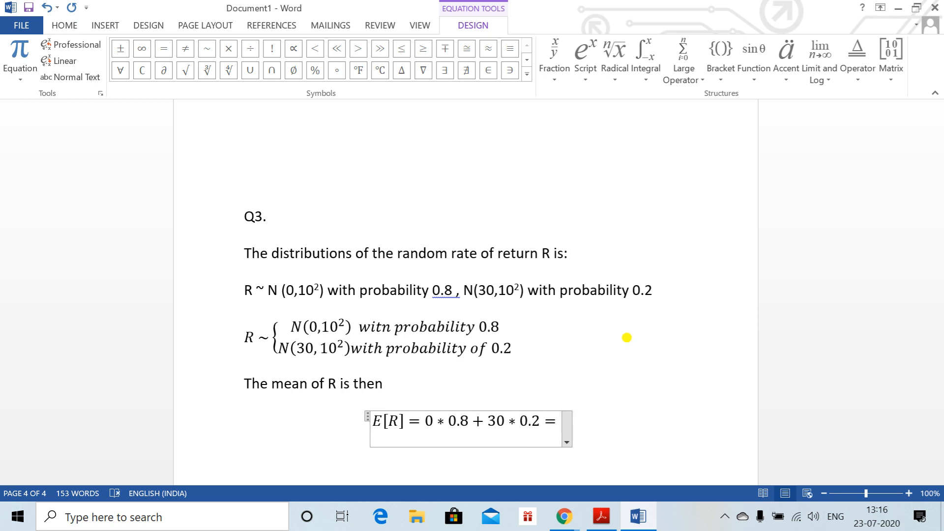
type("6")
key("Right")
key("Return")
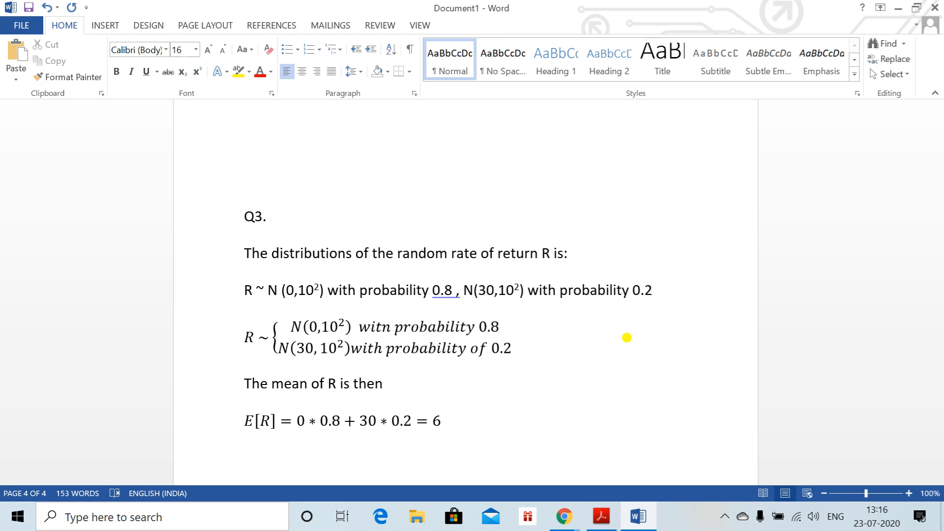
Leave a blank line below the mean and start a new equation with "E[R²] = {".
key("Return")
key("alt+equal")
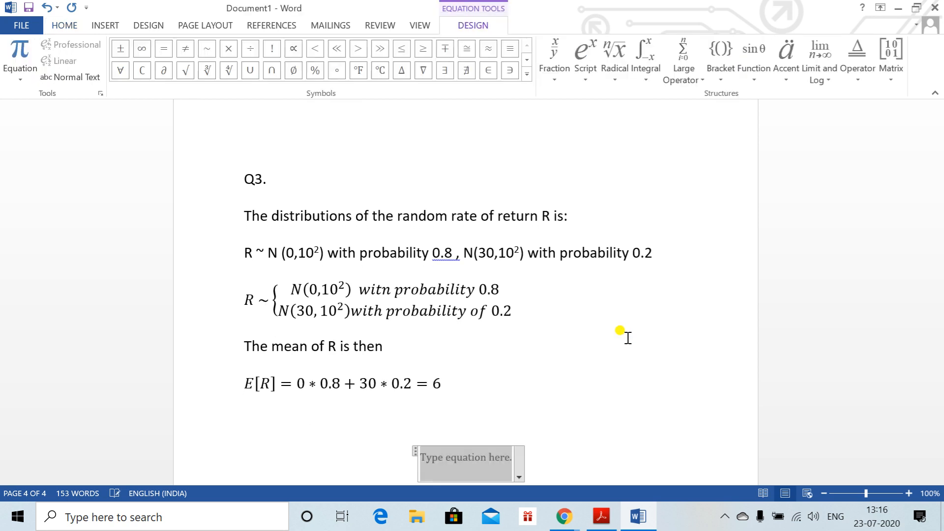
type("E[R")
type("^2]")
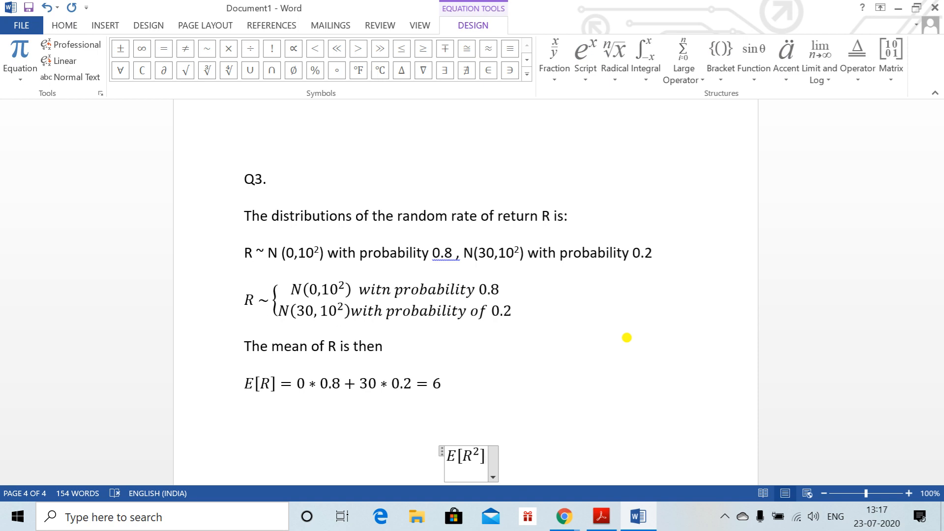
type(" =")
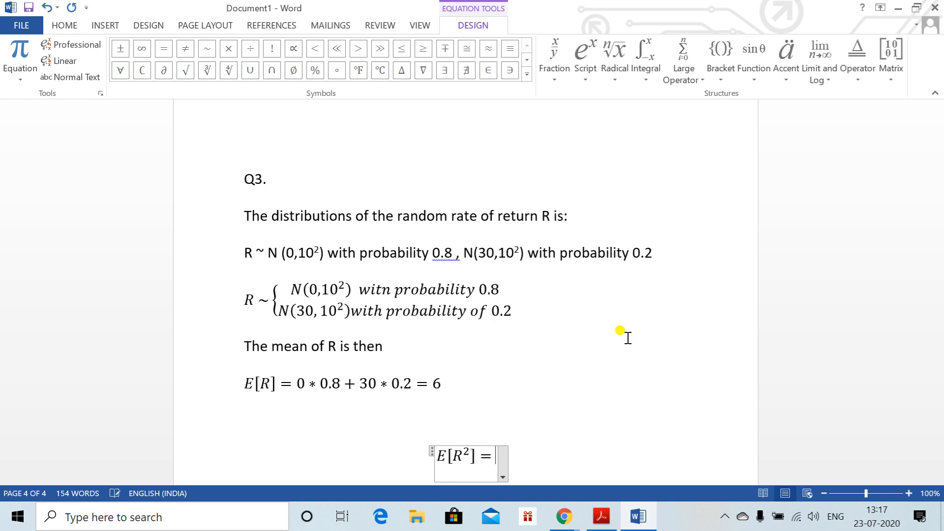
type("{")
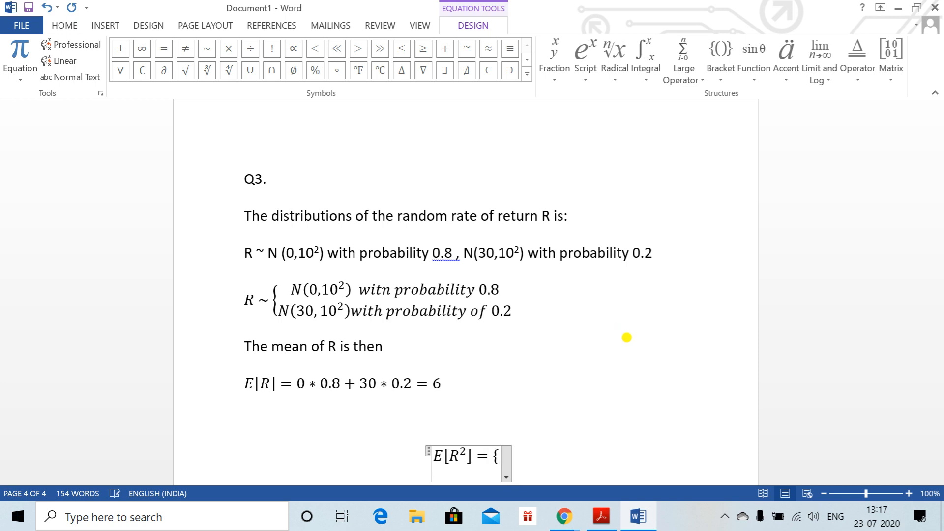
Continue the E[R²] equation after the curly brace with (10² + 0²) * 0.8 +, writing both squares as superscripts.
type("(10^2 ")
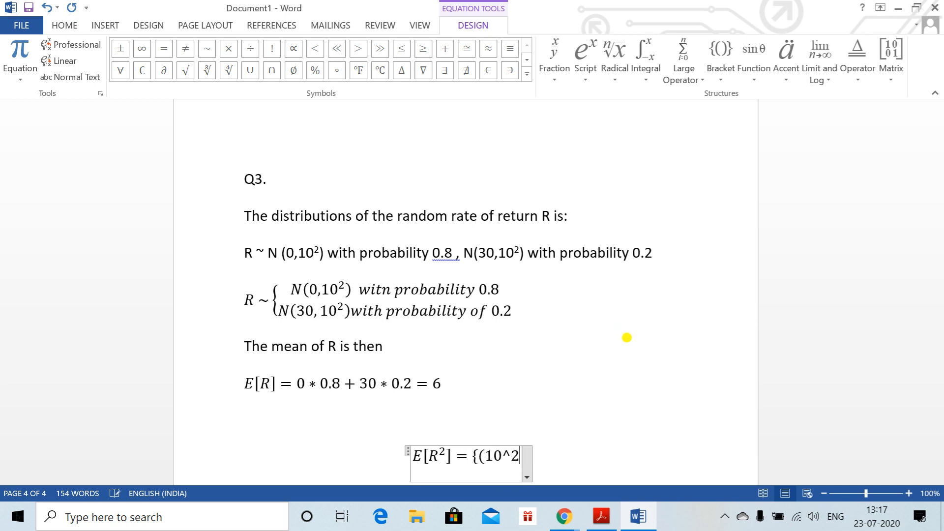
key("BackSpace")
key("BackSpace")
key("BackSpace")
type("² +")
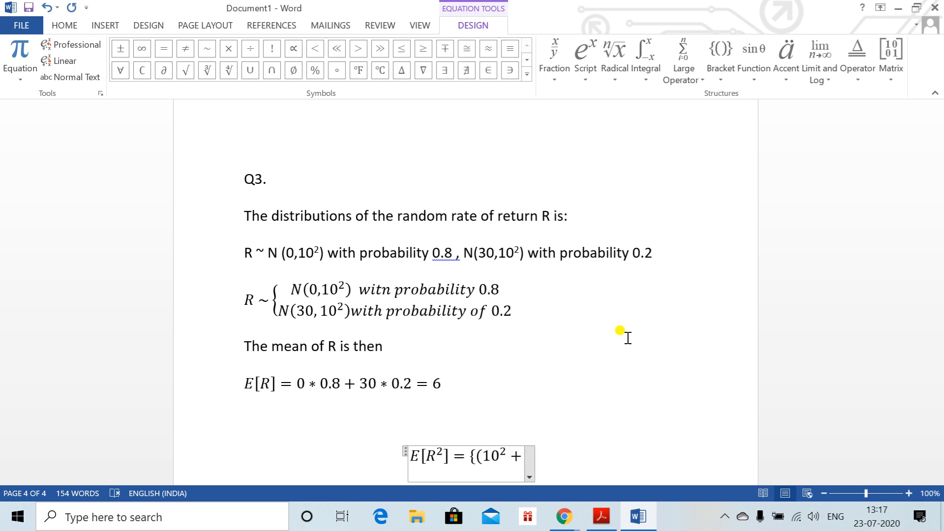
type("0^2 ")
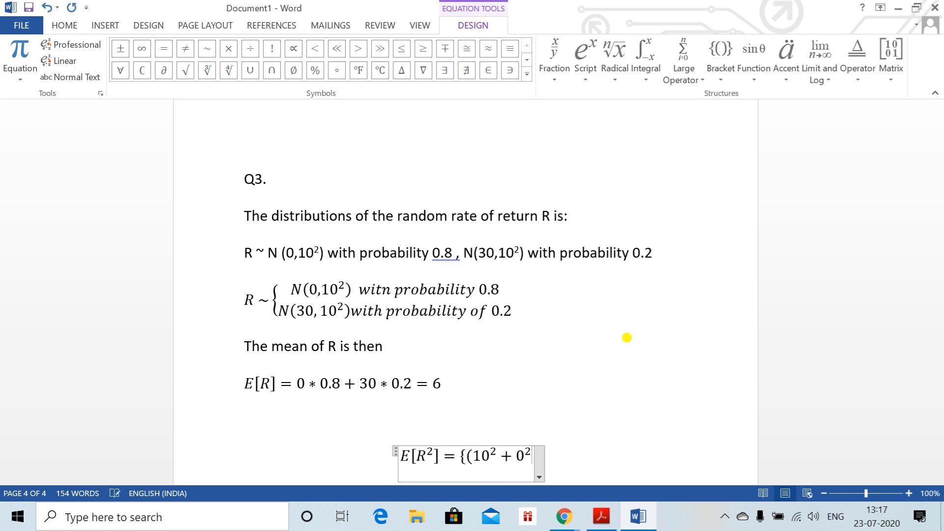
type(")*0.")
type("8")
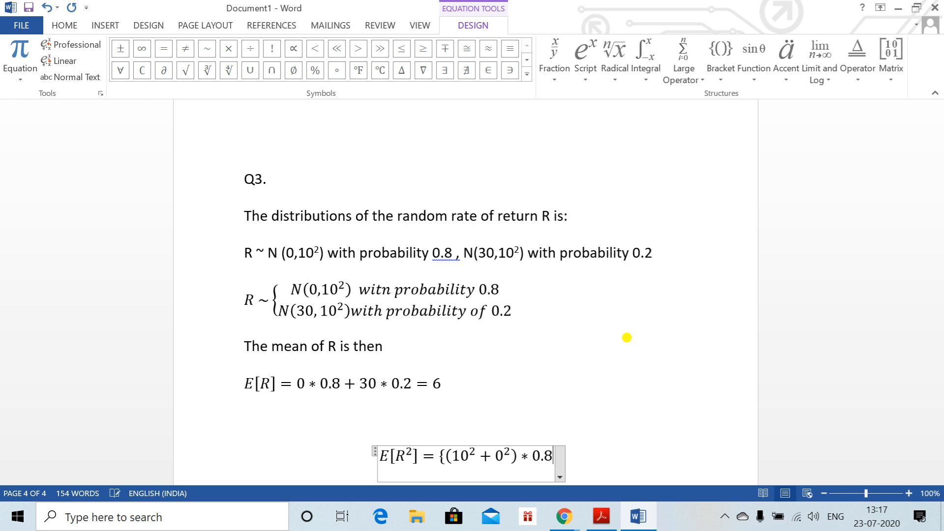
type("+(")
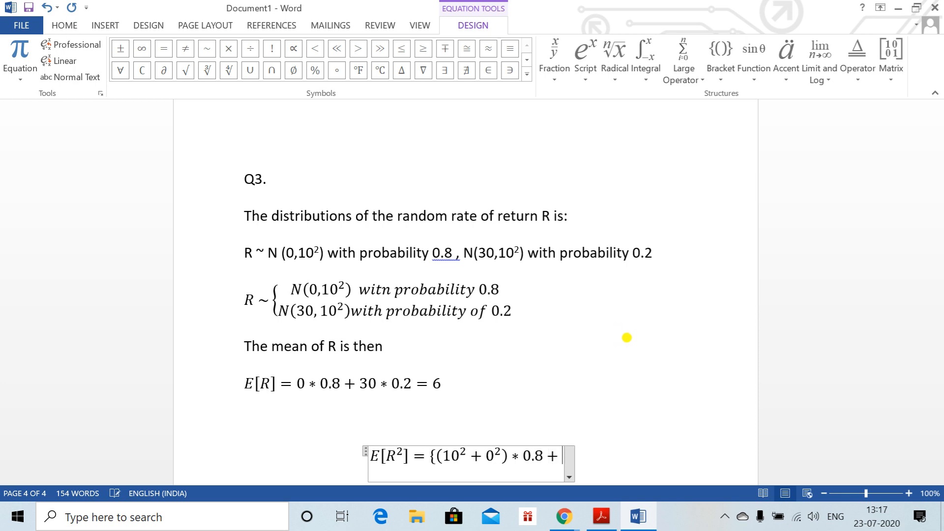
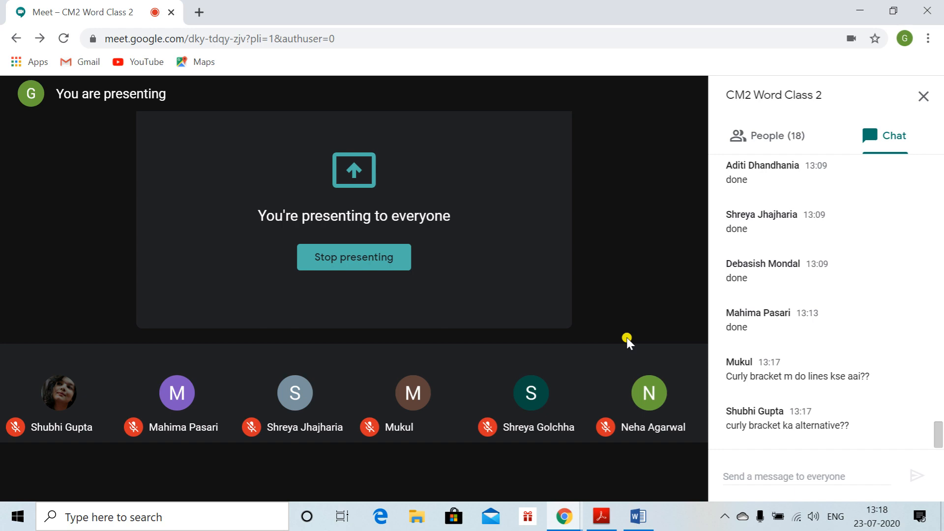
Switch to the Word document and insert a new equation with a two-row cases bracket below "= 244".
key("alt+Tab")
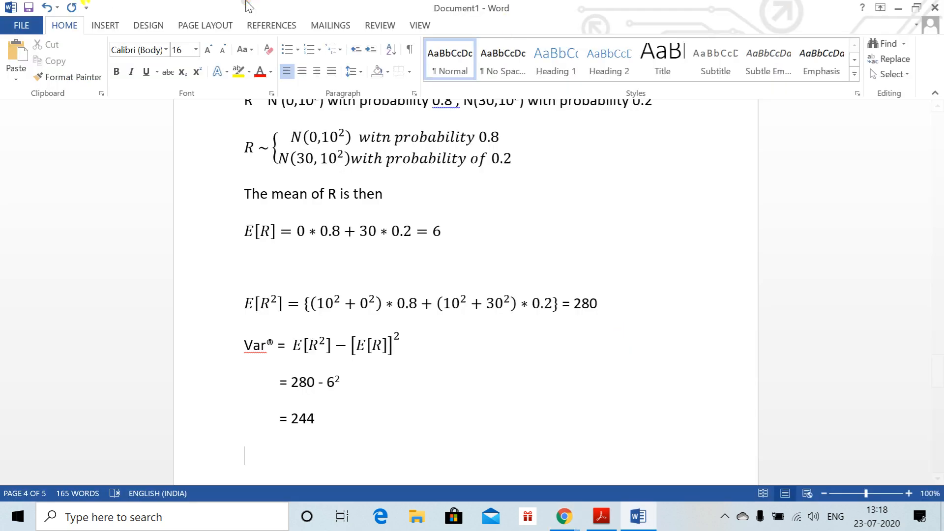
left_click(105, 25)
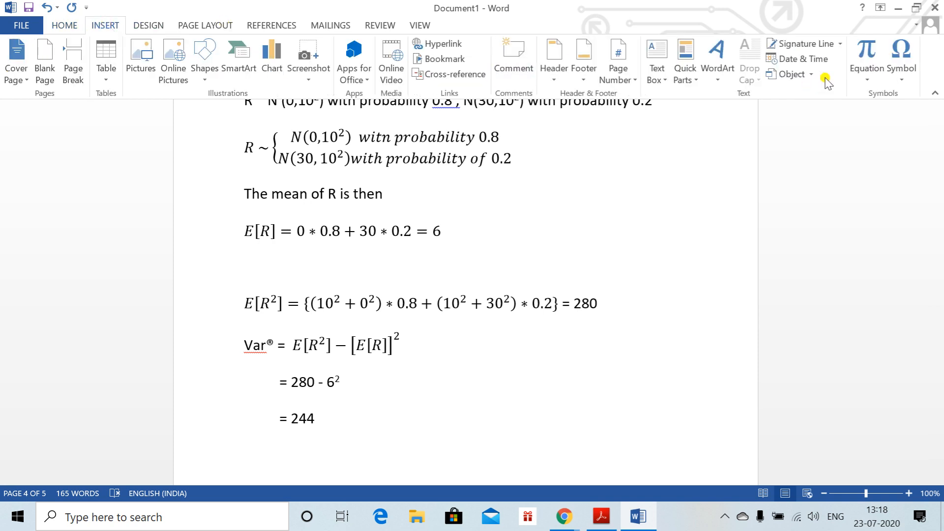
left_click(868, 61)
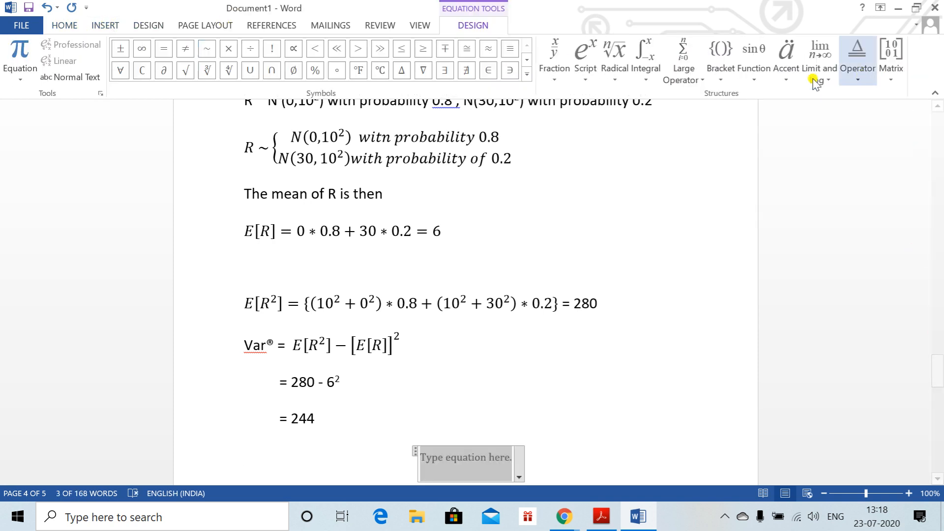
left_click(721, 58)
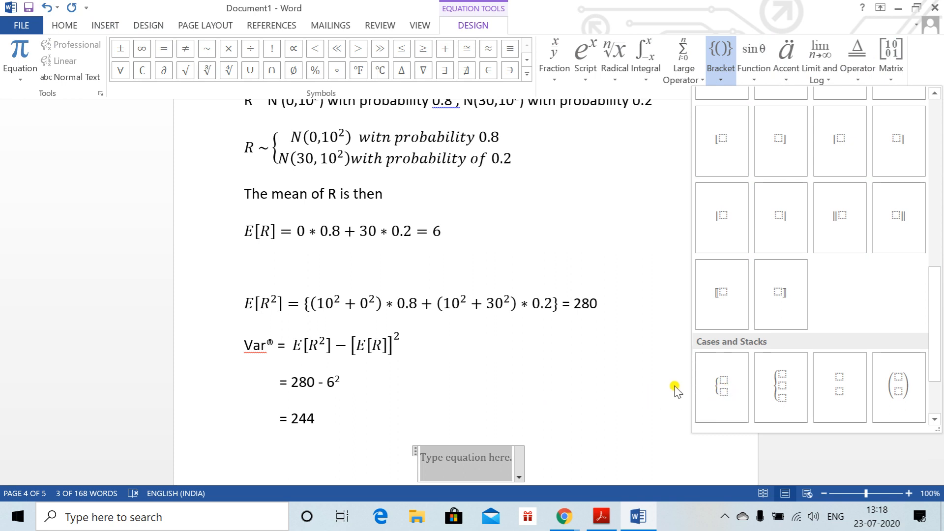
left_click(700, 394)
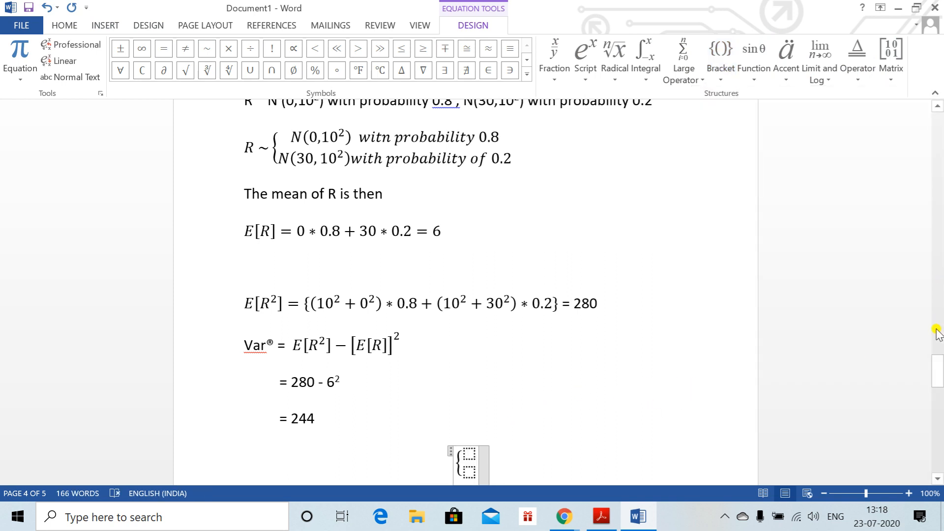
Fill the cases bracket with the sample text "ffsg" in the upper row and "gg" in the lower row.
left_click_drag(937, 366, 938, 382)
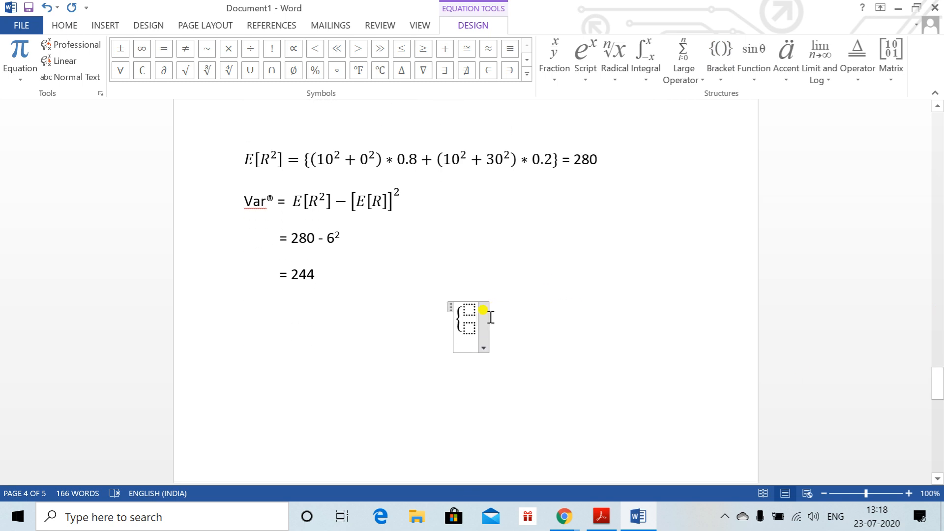
left_click(470, 311)
type("ffsg")
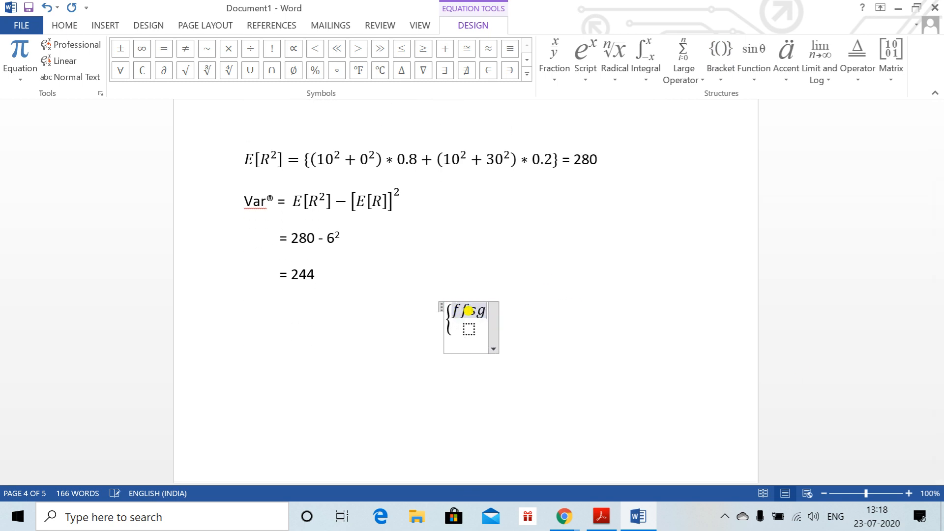
key("Down")
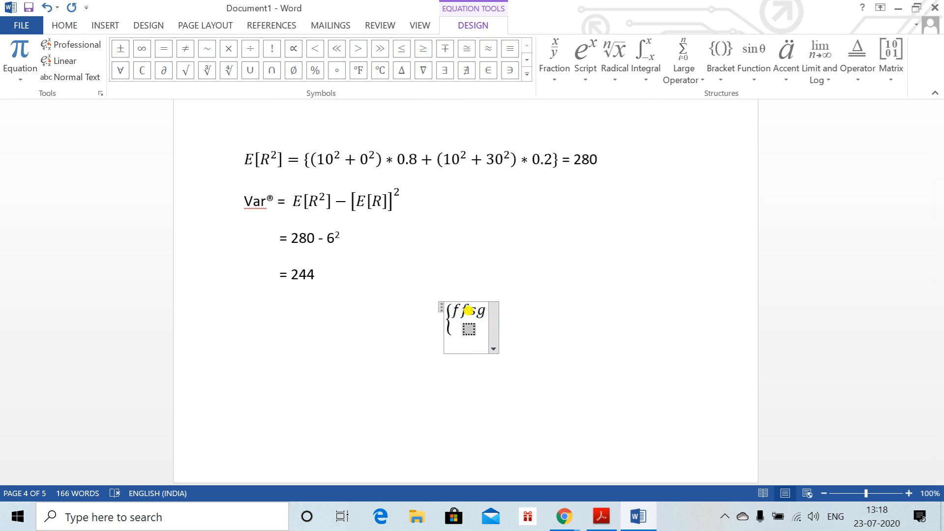
type("gg")
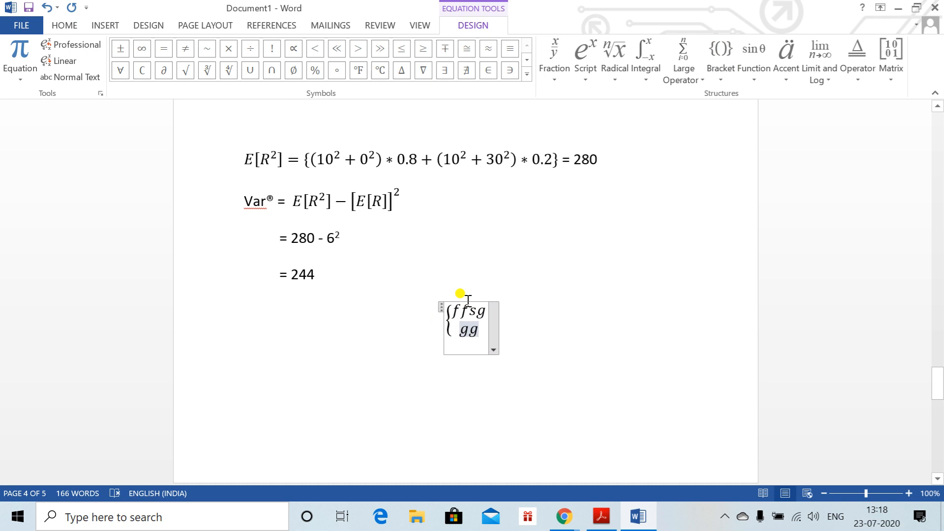
Delete the sample cases equation below "= 244", including its contents and bracket.
key("BackSpace")
key("BackSpace")
key("BackSpace")
key("BackSpace")
key("BackSpace")
key("BackSpace")
key("BackSpace")
key("BackSpace")
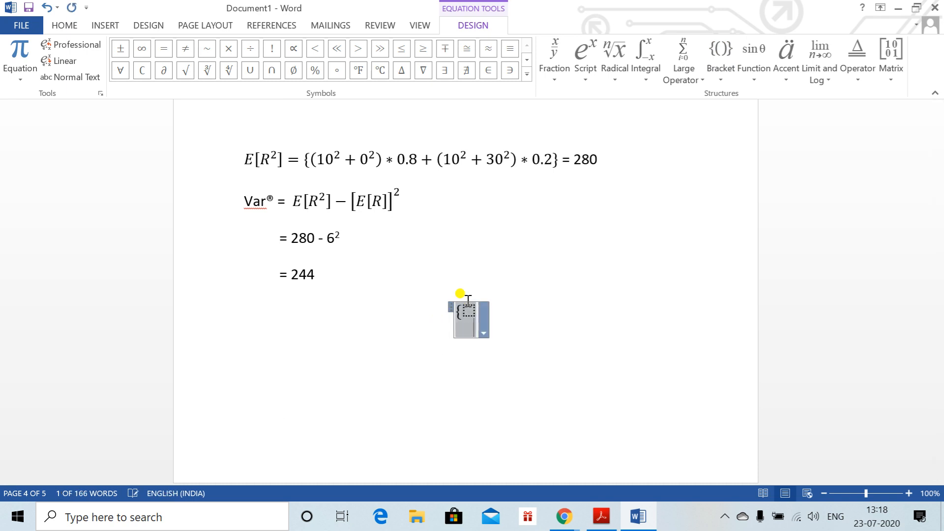
key("BackSpace")
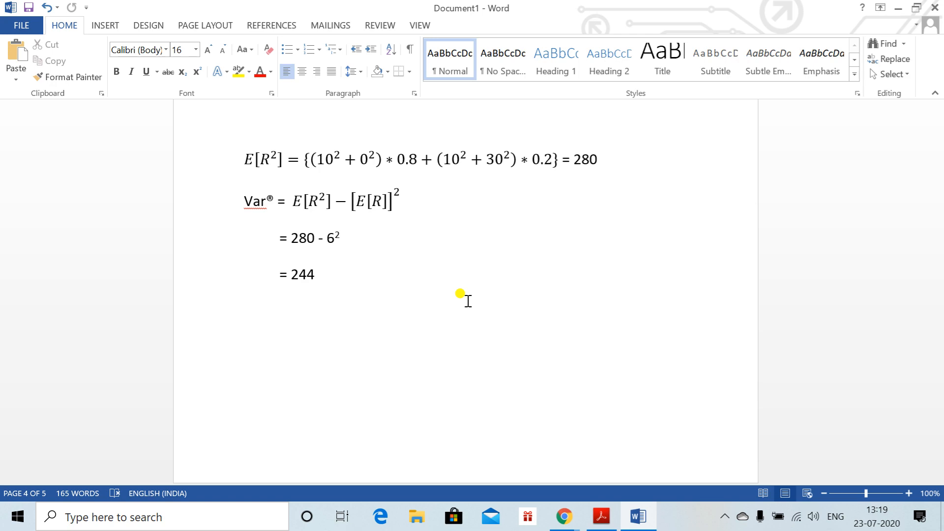
Check the meeting chat, return to Word and try a new equation reading {x₁₁&x₁₂ below "= 244".
key("alt+Tab")
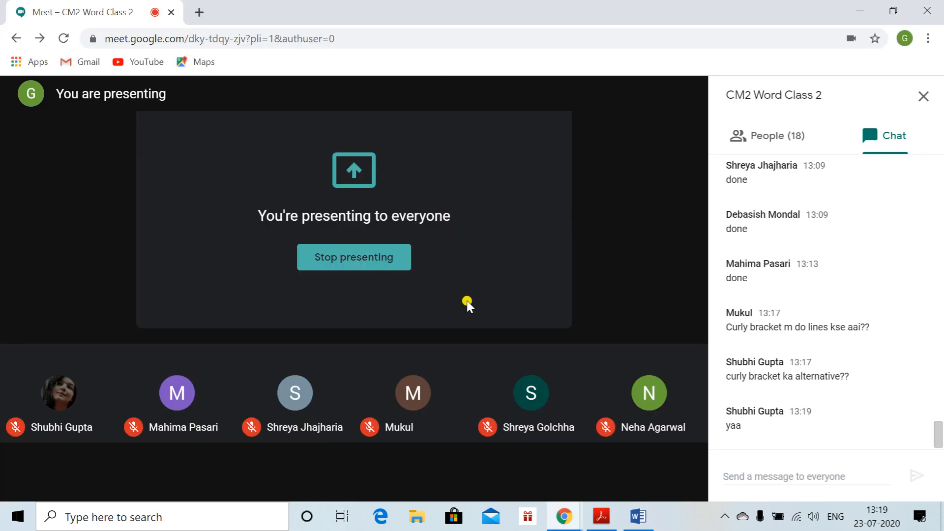
key("alt+Tab")
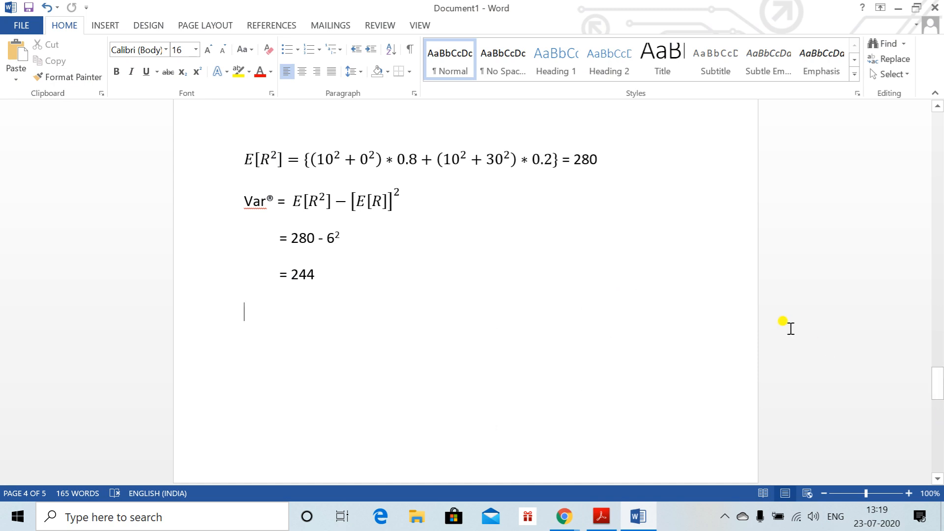
key("alt+equal")
type("\\")
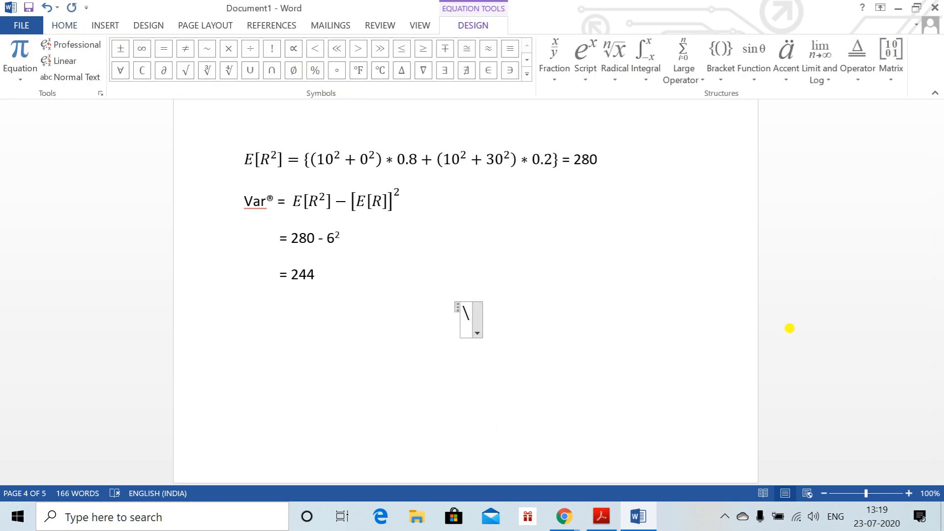
type("{x")
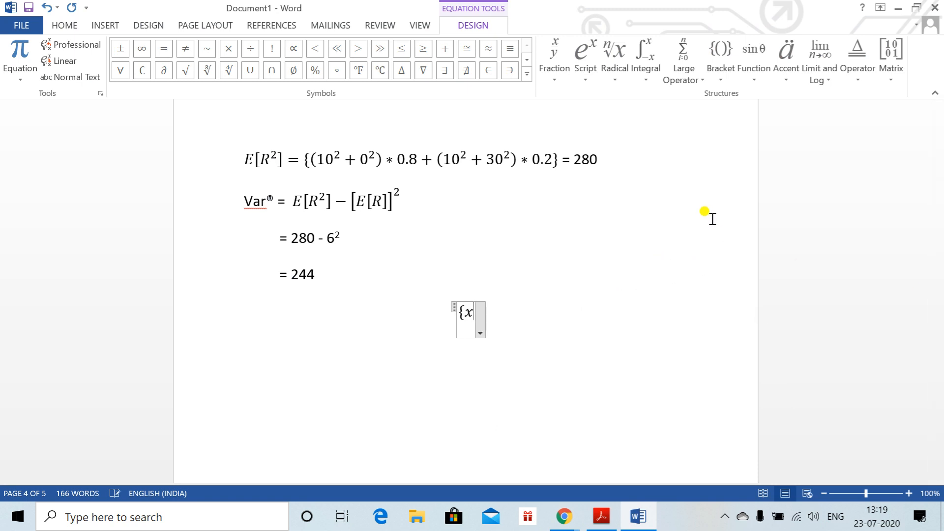
type("_11 ")
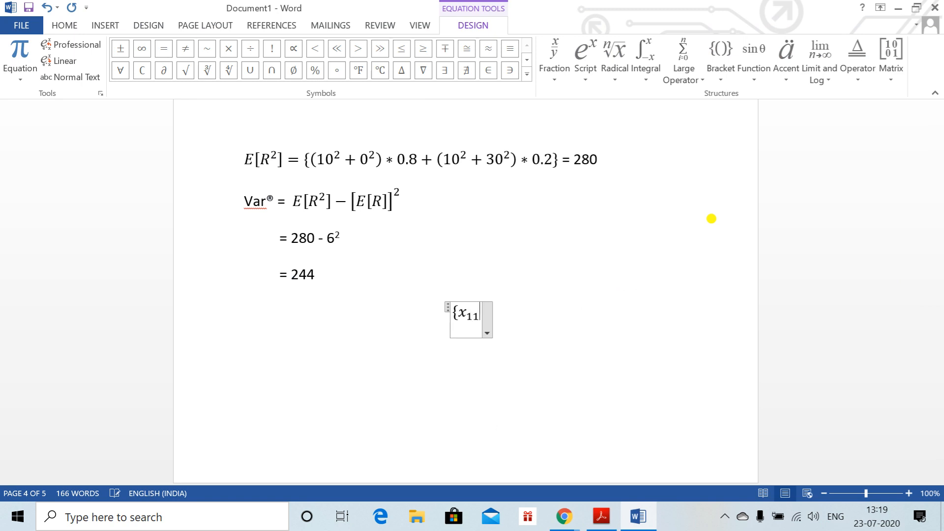
type("&")
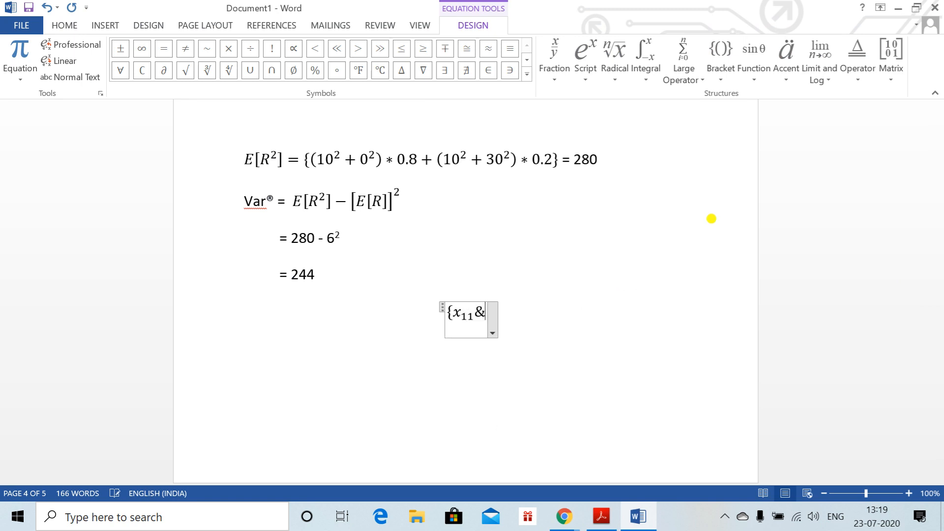
type("x_12")
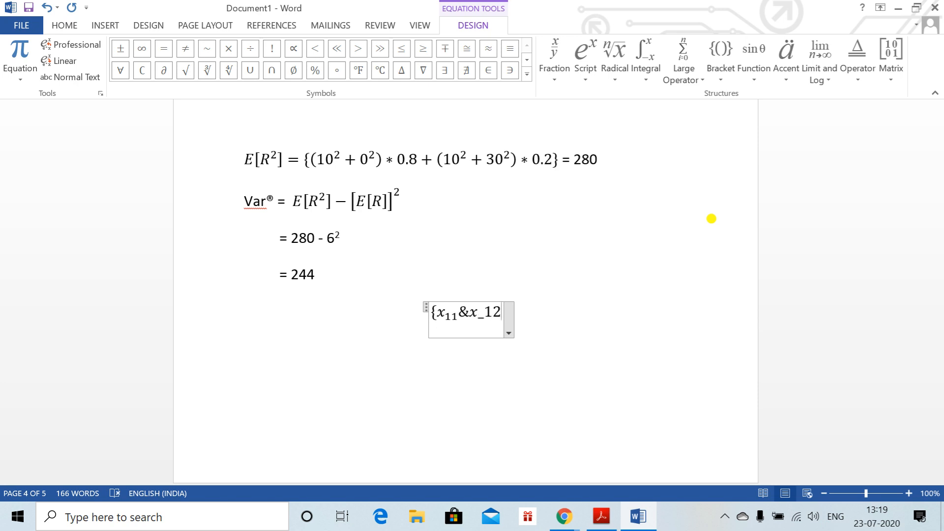
type("}")
key("BackSpace")
key("space")
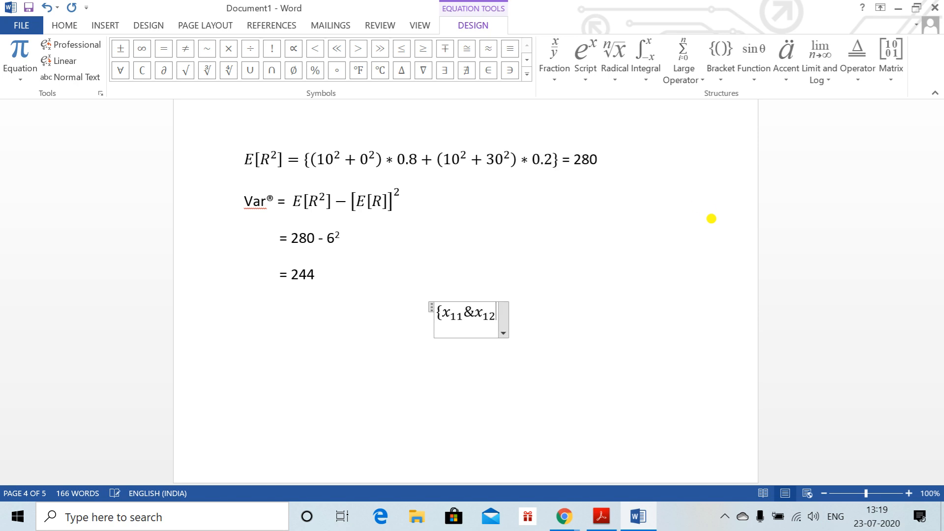
Replace the &x₁₂ part of the equation with @ x₁₂, keeping the 12 as a subscript.
key("BackSpace")
key("BackSpace")
key("BackSpace")
key("BackSpace")
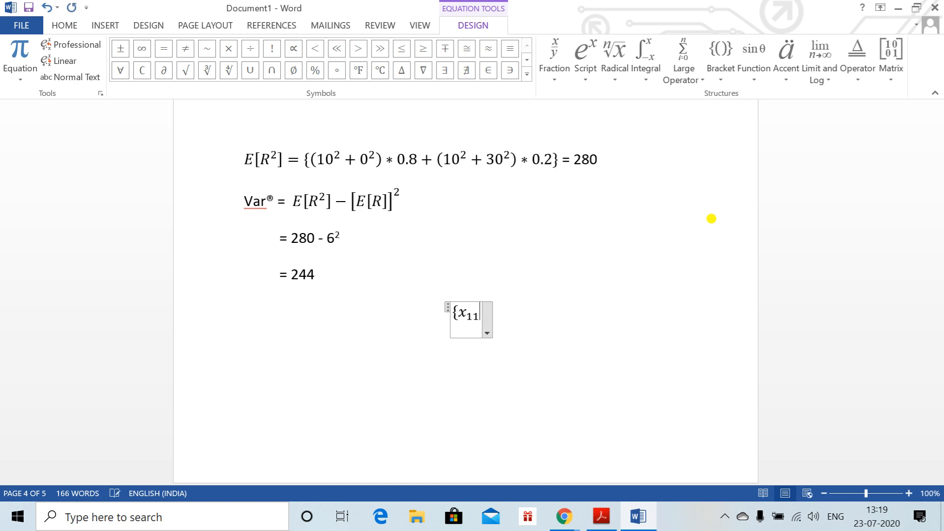
type("@")
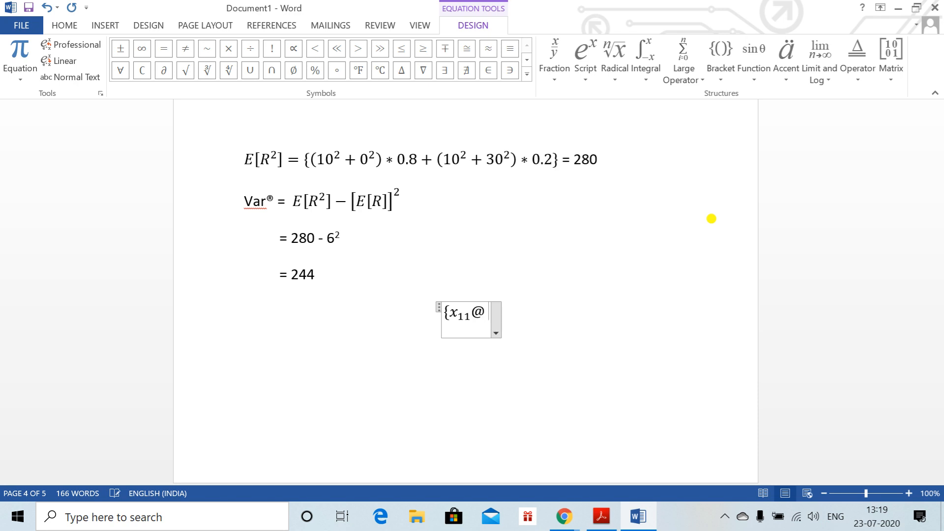
type("X")
key("BackSpace")
type("x")
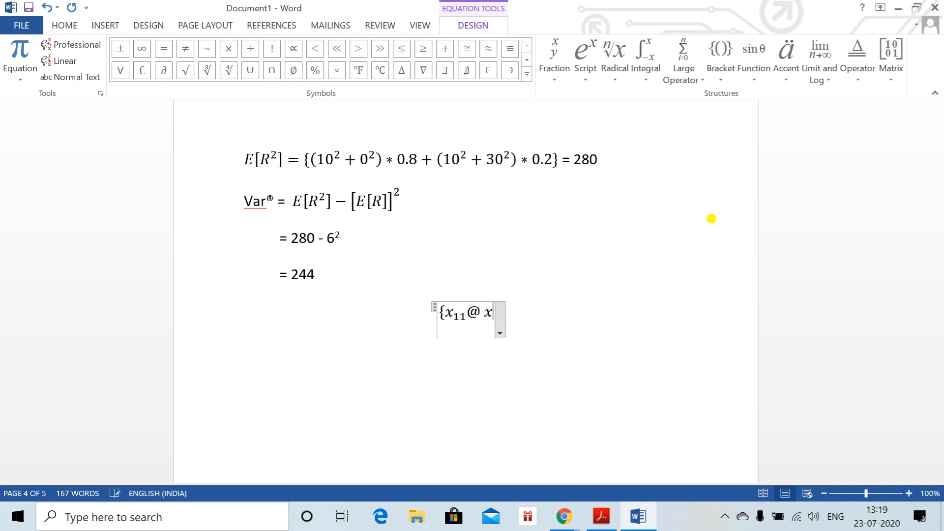
type("_12}")
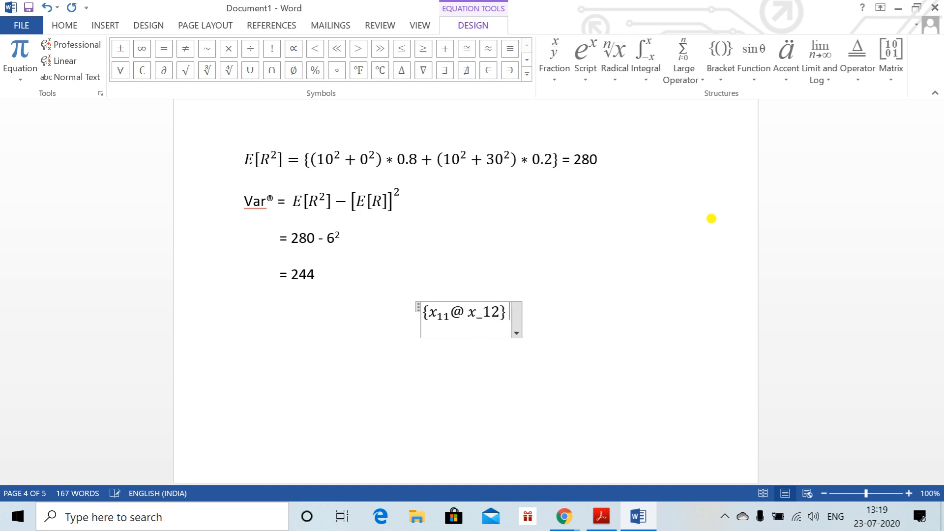
key("BackSpace")
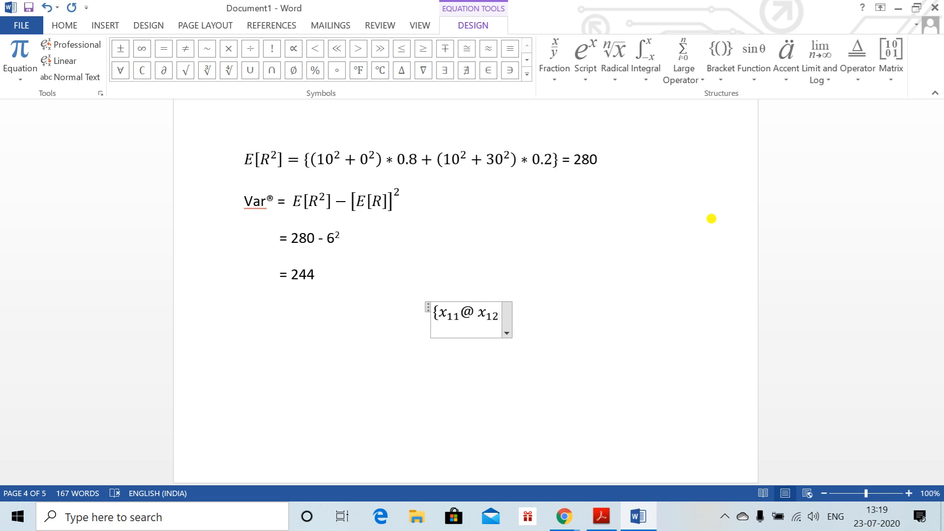
Clear everything after the opening brace in the equation and try x₁₂@x_13 instead.
key("shift+Left")
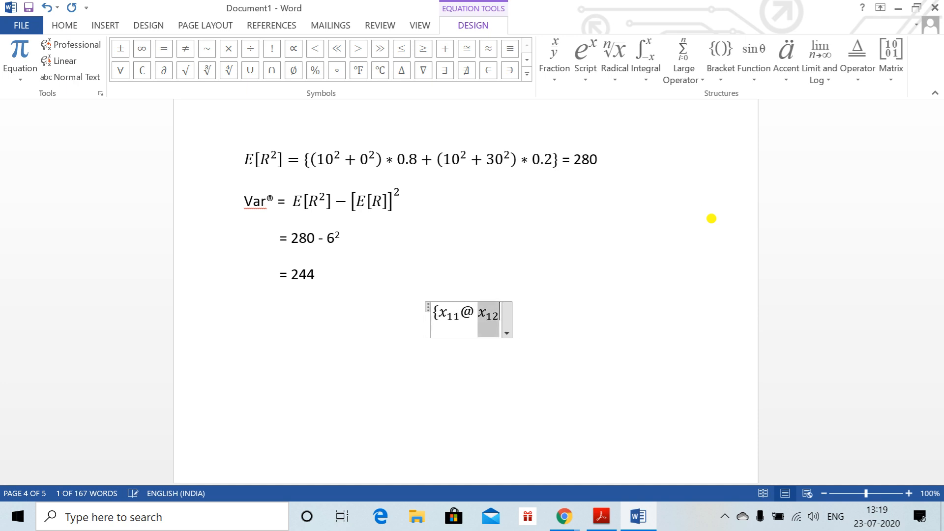
key("BackSpace")
key("BackSpace")
key("BackSpace")
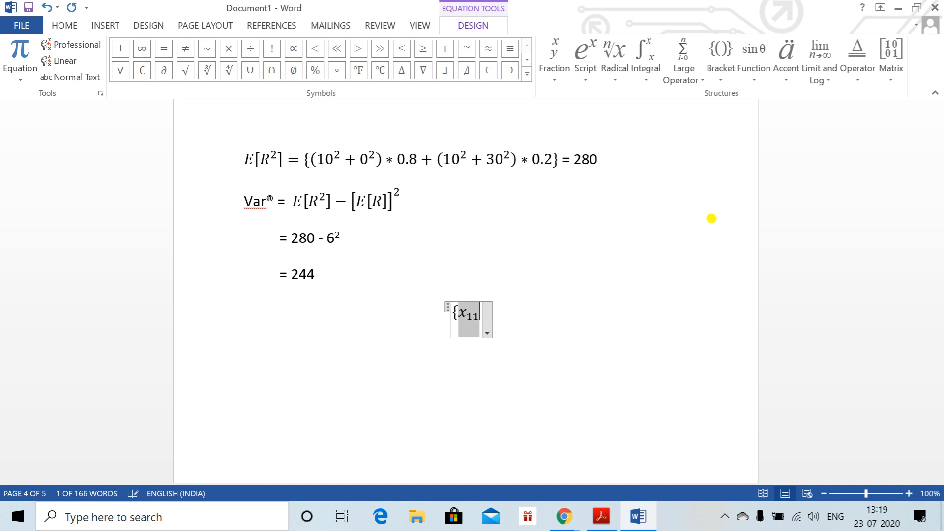
key("BackSpace")
type("x_12")
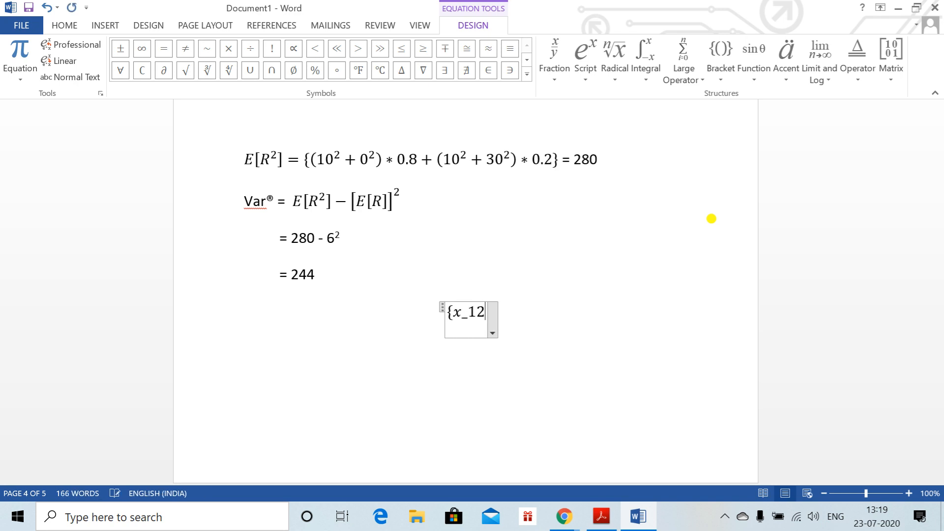
type(" @")
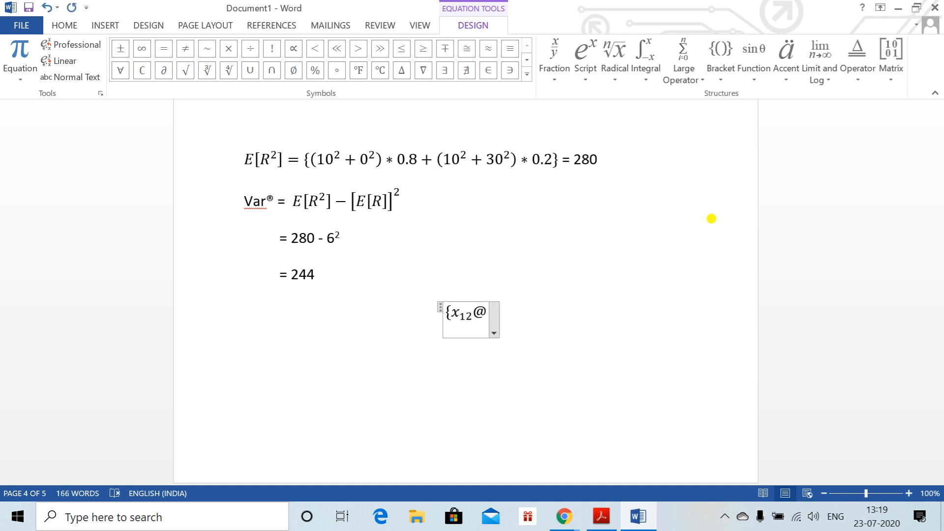
type("x_13")
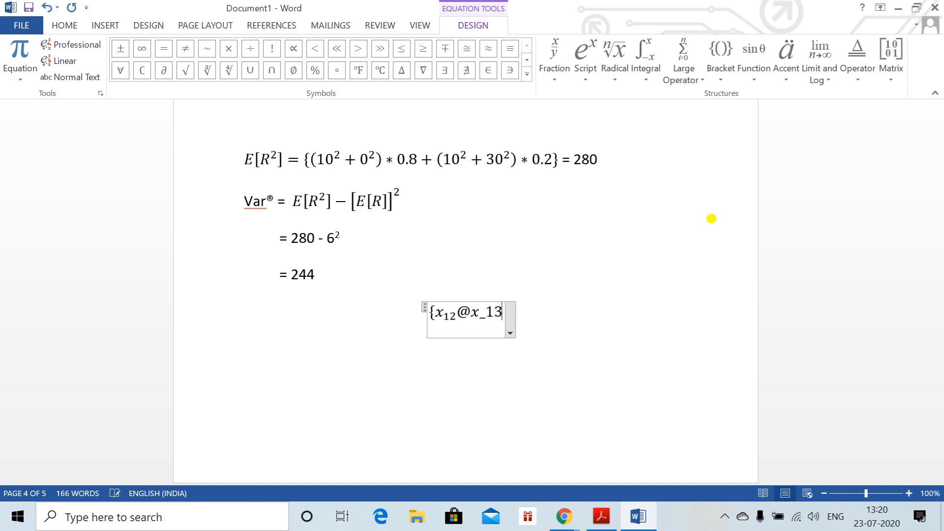
Delete the brace and all terms from the equation, leaving an empty equation placeholder.
key("BackSpace")
key("BackSpace")
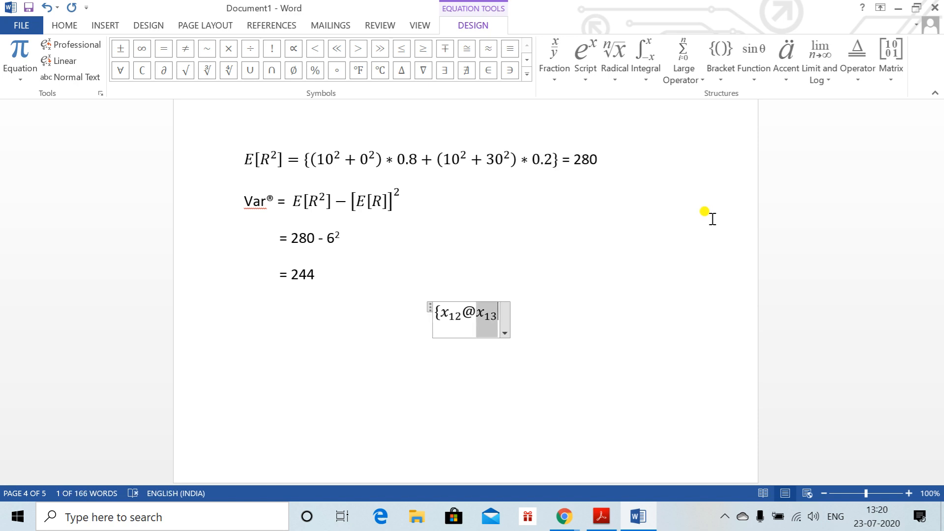
key("BackSpace")
key("BackSpace")
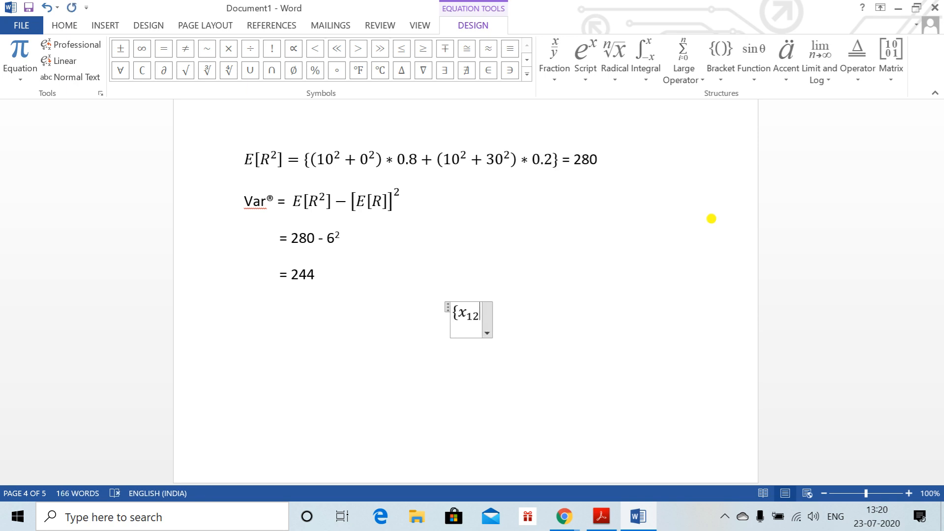
key("BackSpace")
key("BackSpace")
key("BackSpace")
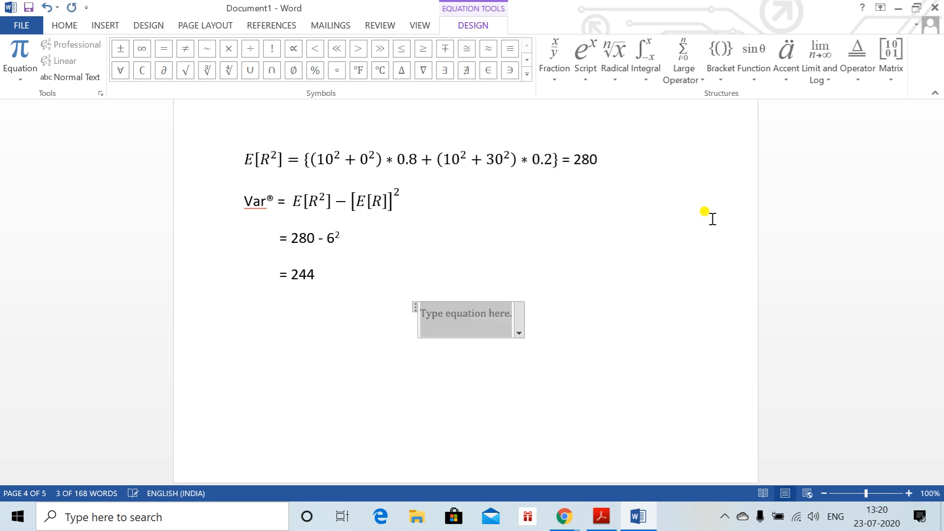
Try x₁₃@ without a brace in the empty equation, and remove the whole equation.
type("x_13")
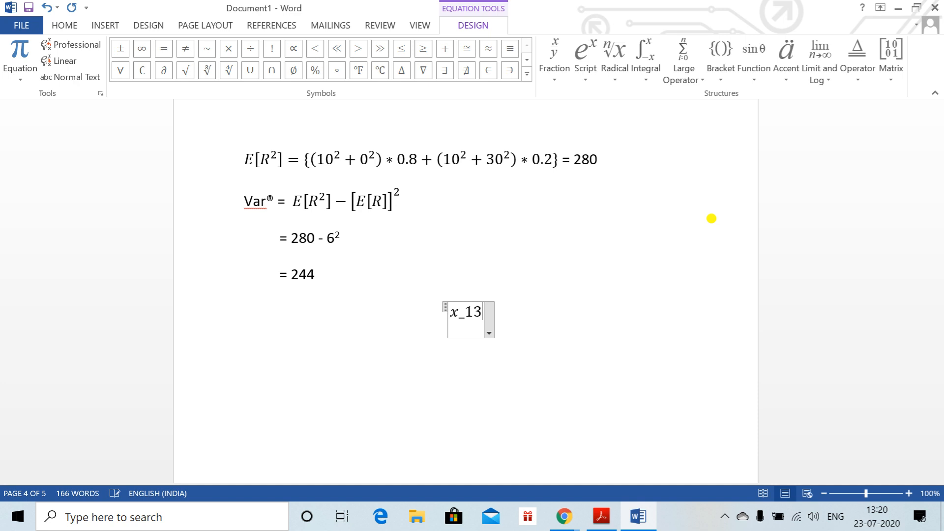
type(" @")
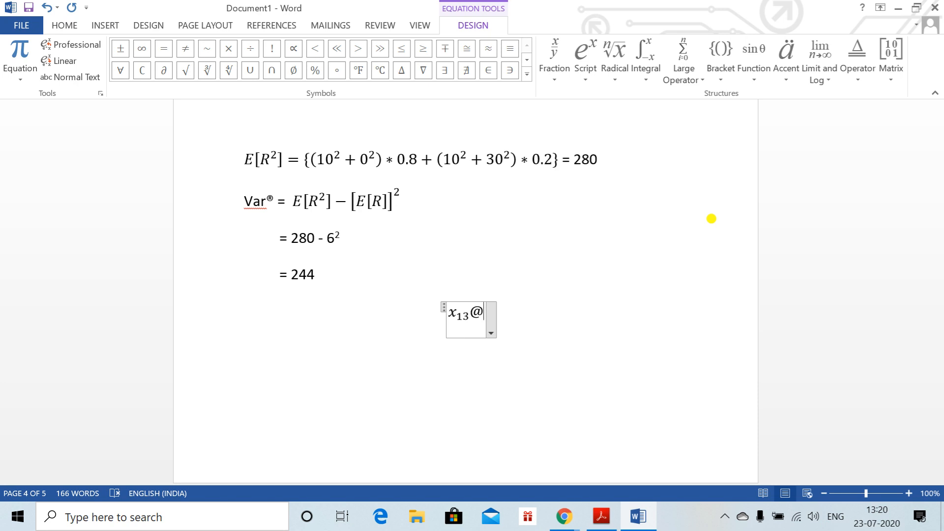
key("BackSpace")
key("BackSpace")
key("BackSpace")
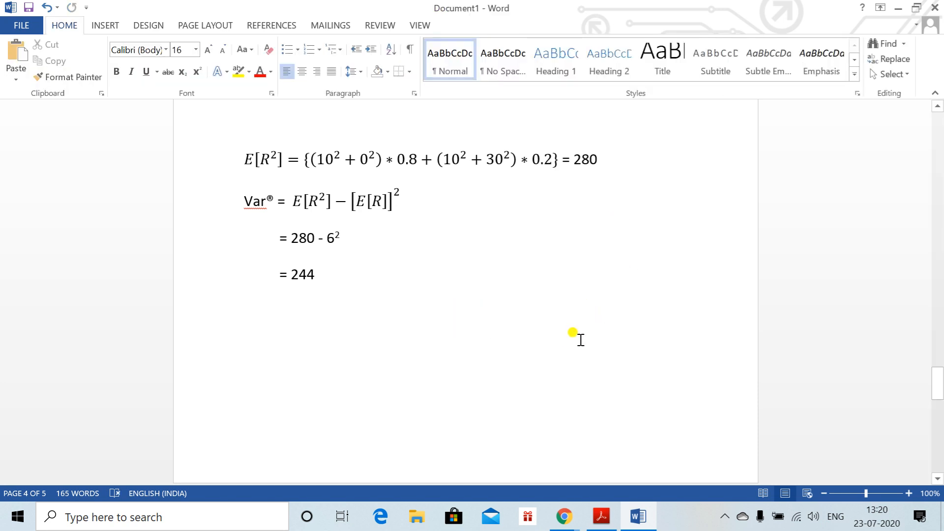
Remove the stray @ typed below the 244 result, and check the latest messages in the Google Meet class chat.
type("@")
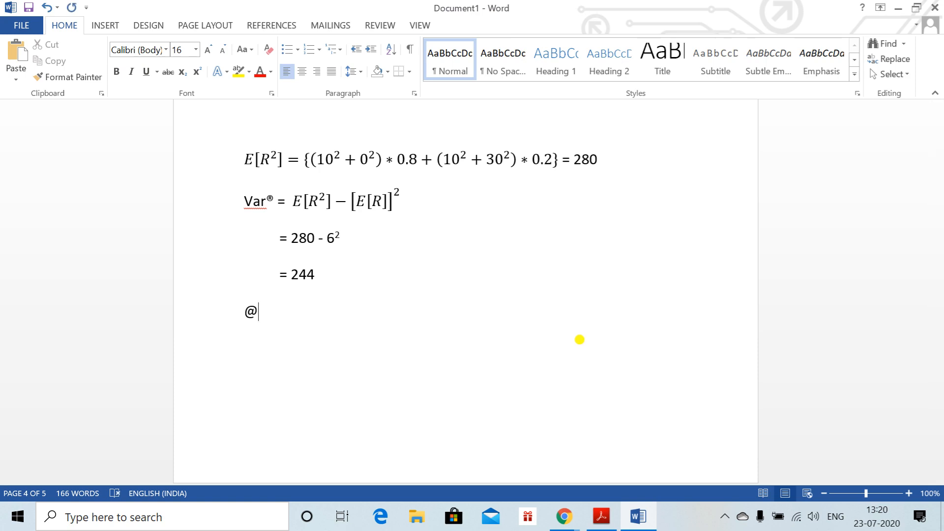
key("BackSpace")
key("alt+Tab")
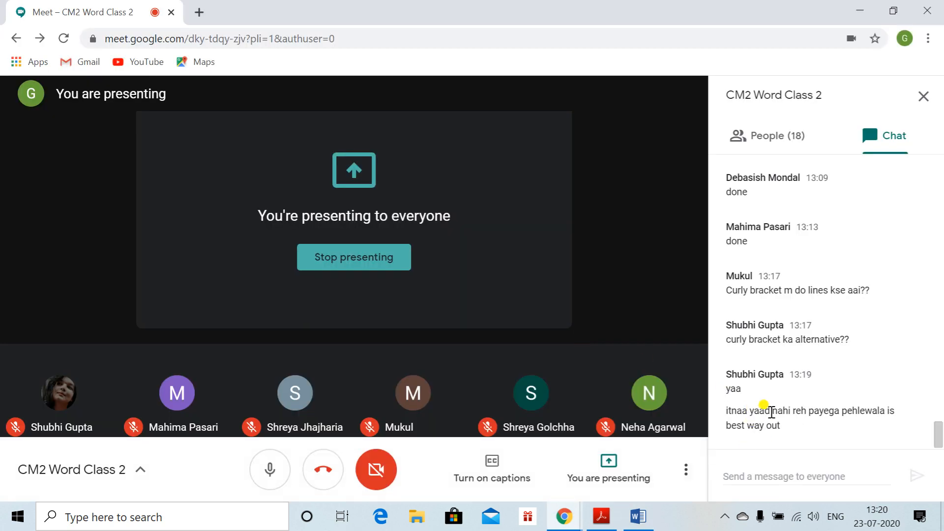
key("alt+Tab")
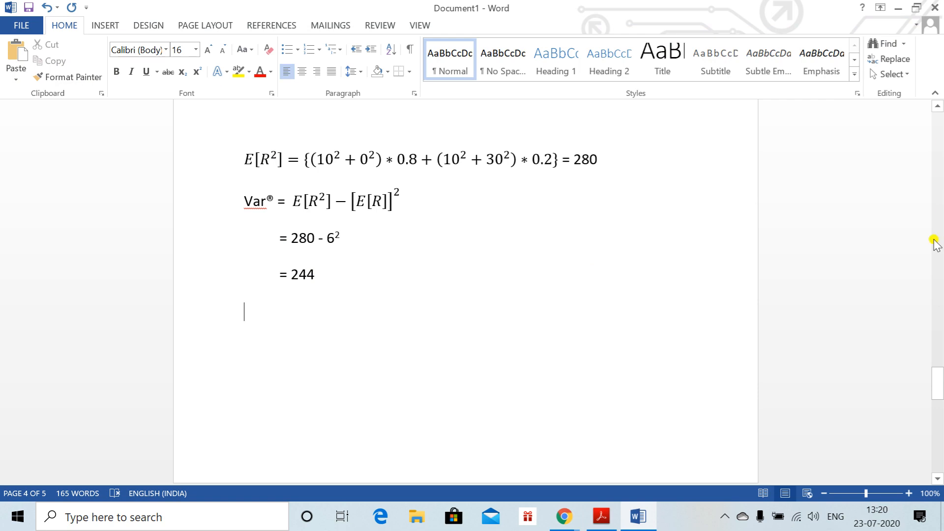
Place the insertion point on the blank fifth page, and review the shortfall probability question in Word Class 2.pdf.
left_click_drag(936, 377, 939, 408)
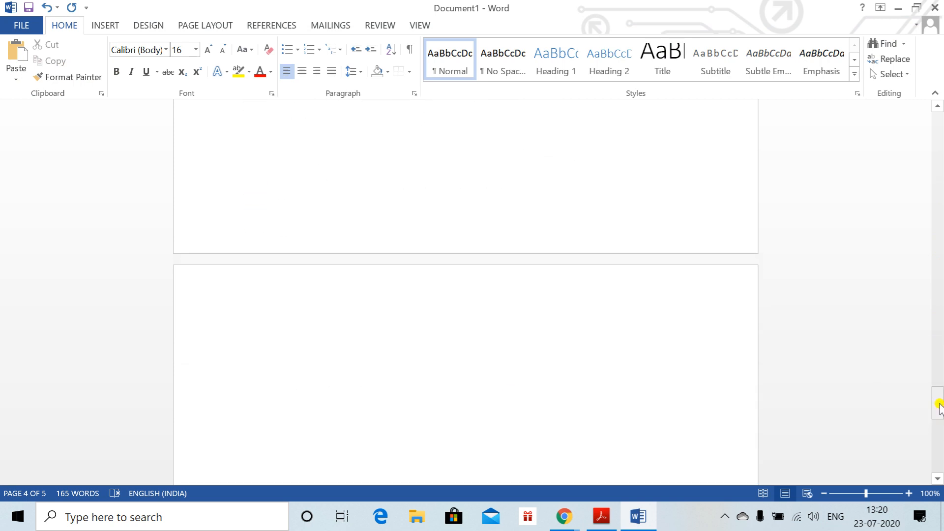
left_click(277, 352)
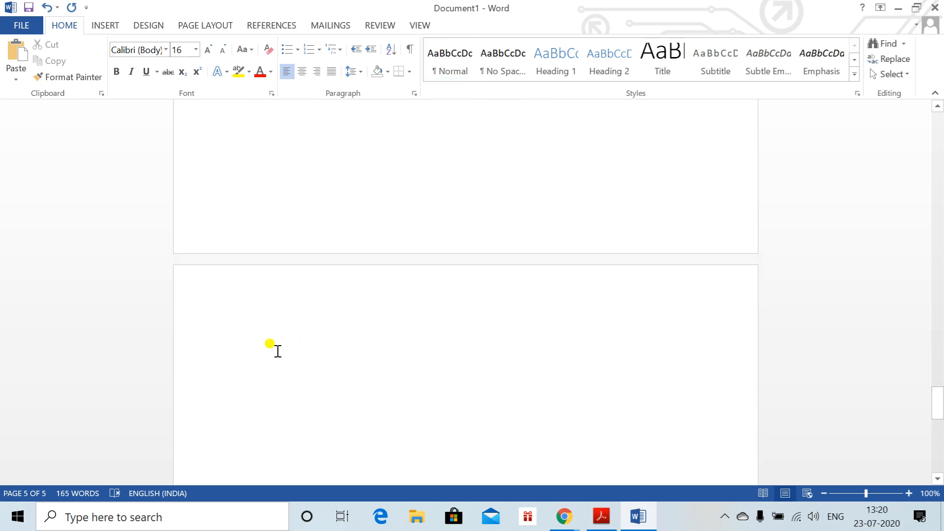
key("alt+Tab")
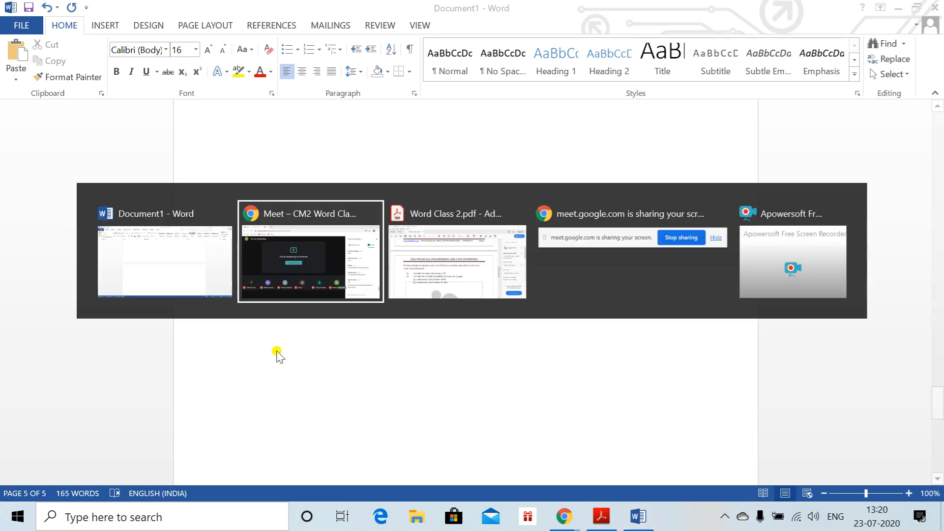
key("Tab")
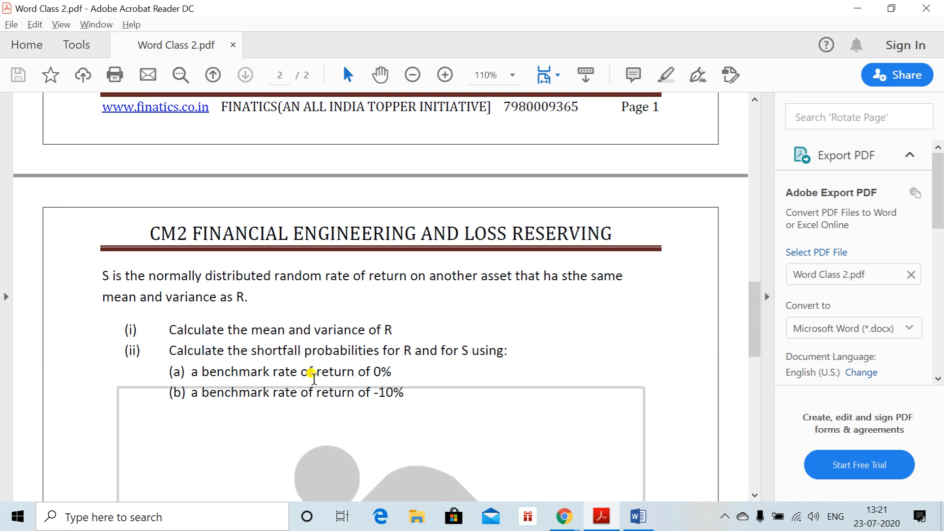
key("alt+Tab")
key("alt+Tab")
key("Tab")
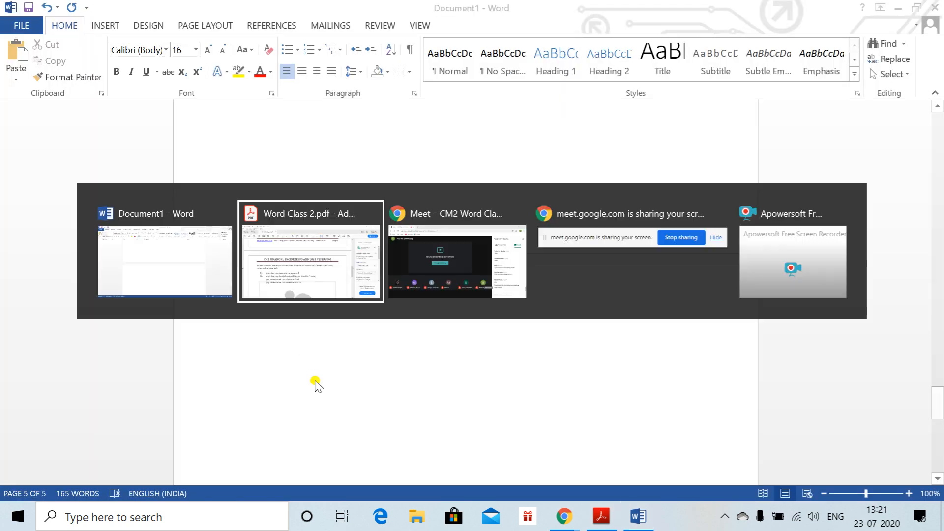
key("alt+Tab")
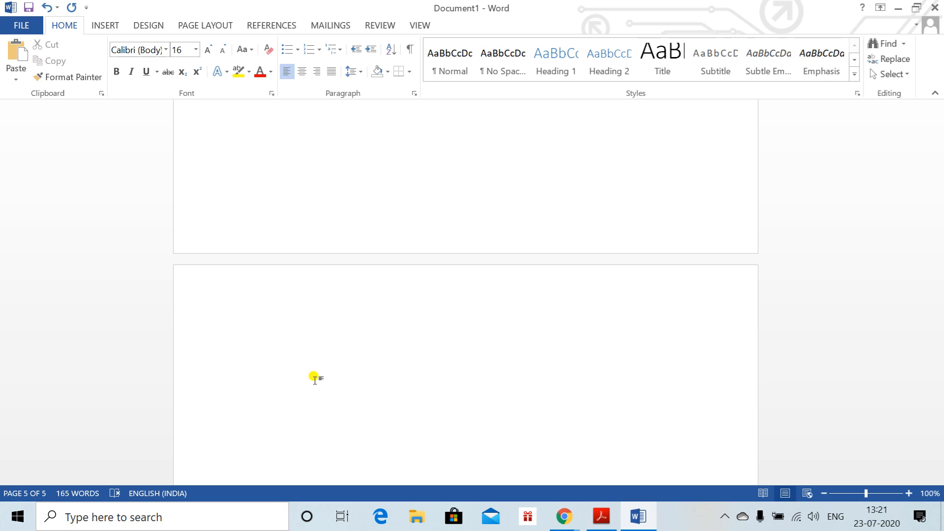
key("alt+Tab")
key("alt+Tab")
Label the new answer (ii) on the fifth page, undoing the automatic list numbering.
type("(ii")
key("BackSpace")
key("BackSpace")
key("BackSpace")
key("BackSpace")
type("(iii)")
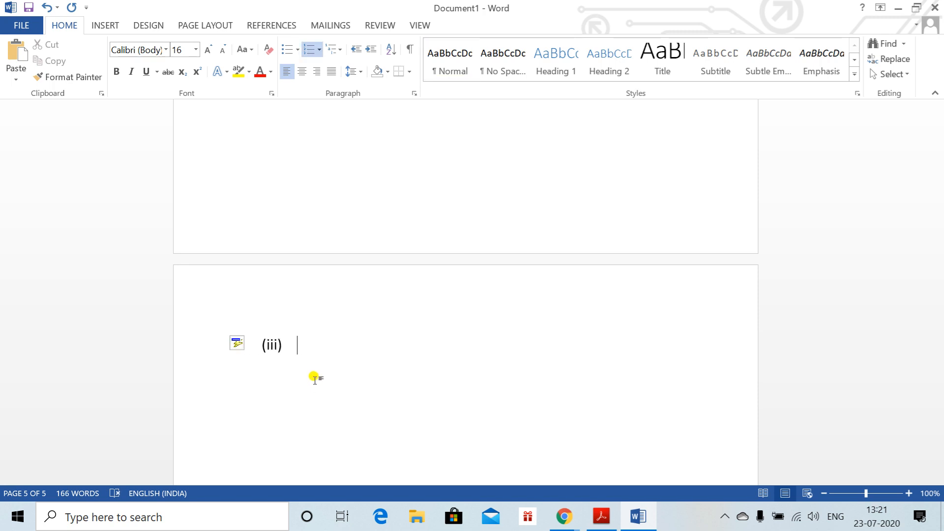
key("ctrl+z")
Insert an equation after the (ii) label and begin it with P(R<0)=.
type("P(")
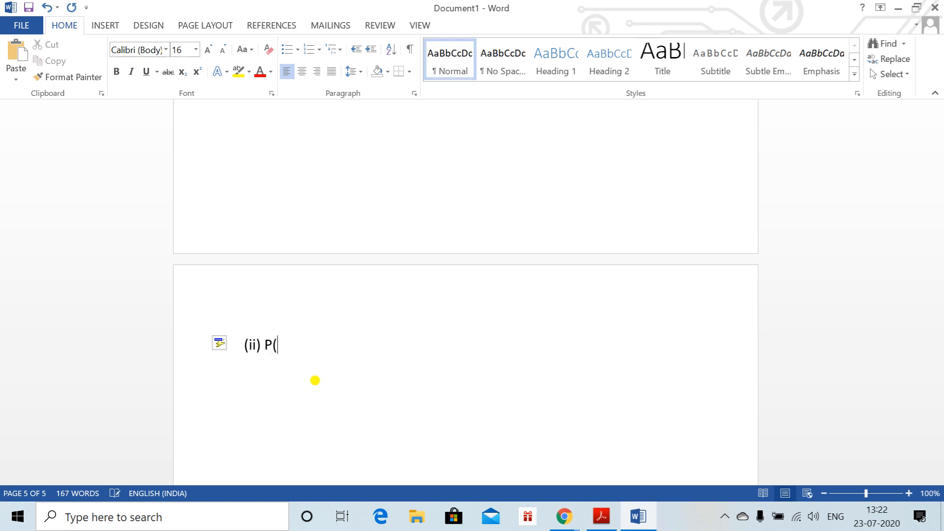
key("BackSpace")
key("alt+equal")
type("P")
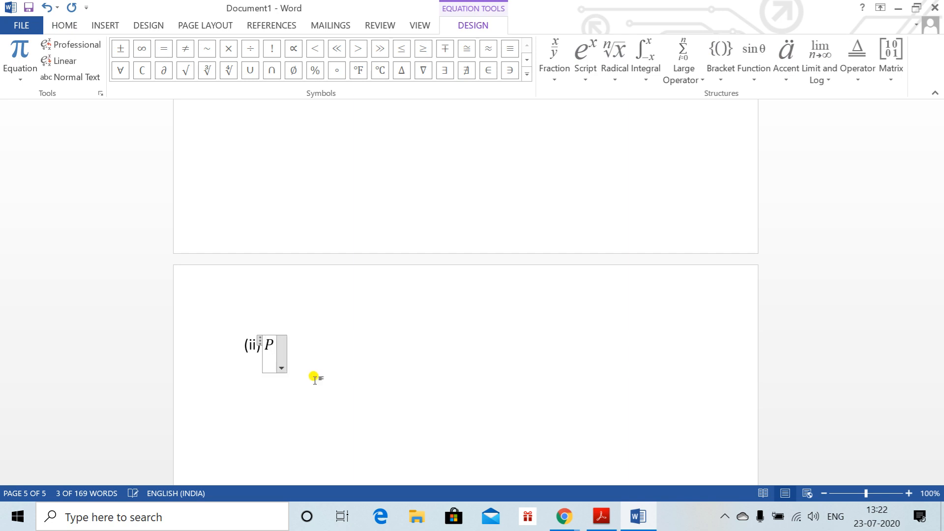
type("(R<")
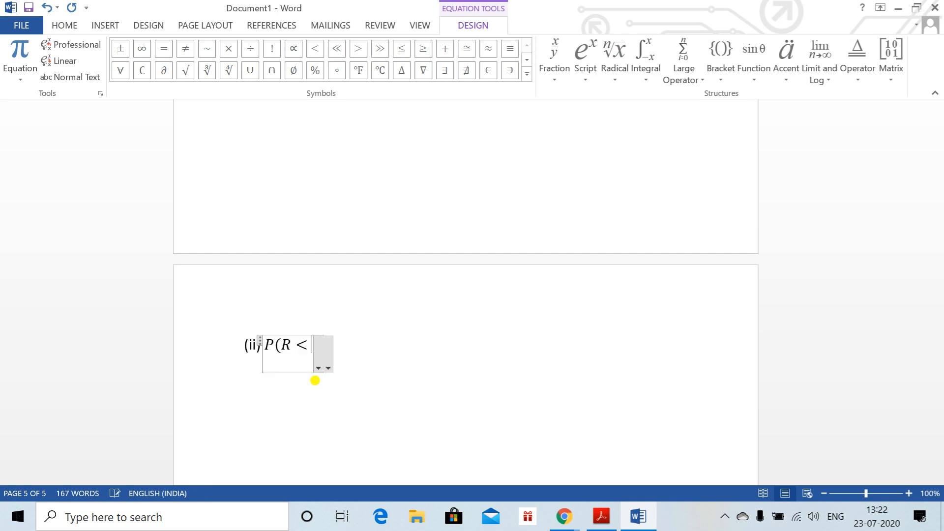
type("0)=")
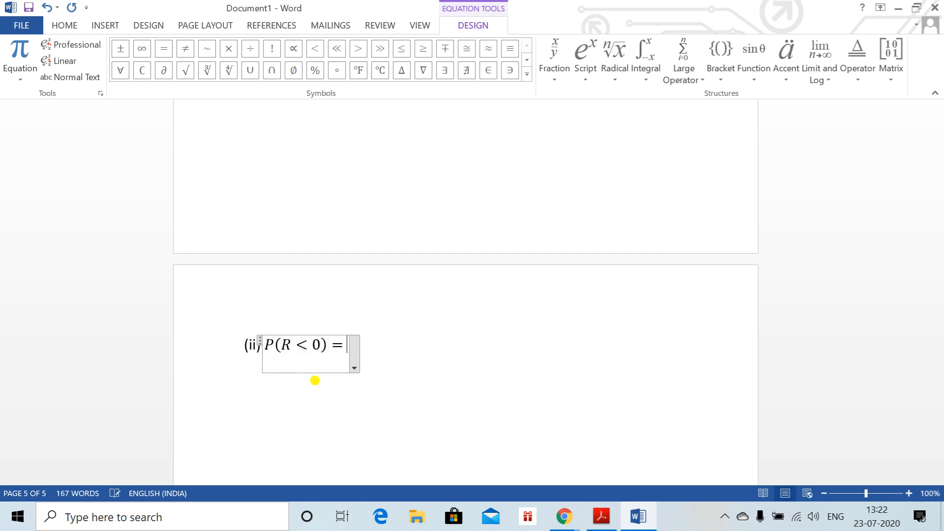
Add the first weighted term P(N(0,10²)<0)*0.8 to the equation, with the 2 as a superscript.
type("P(N")
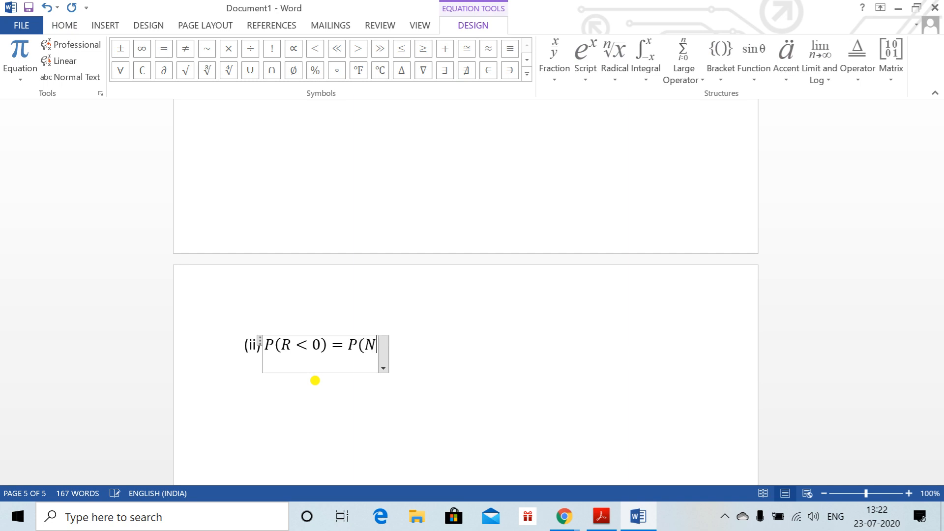
type("(0,10^")
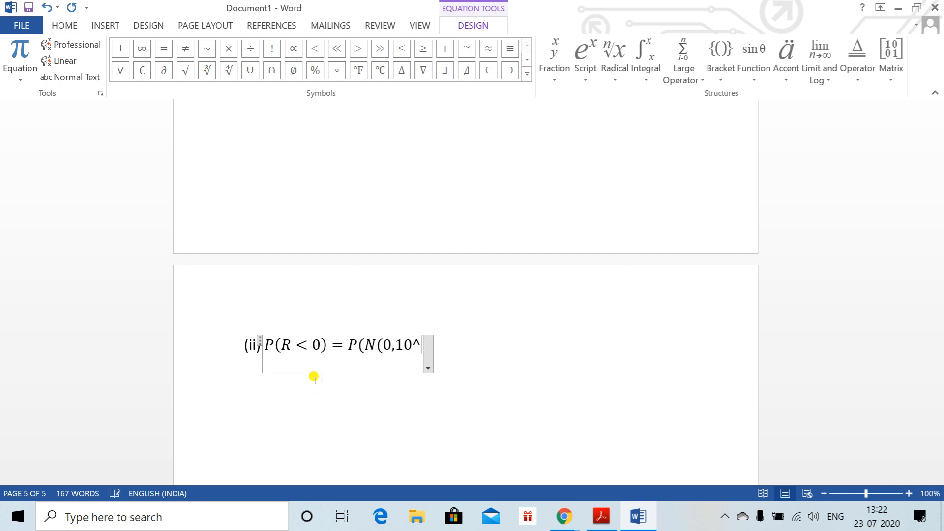
type("2)")
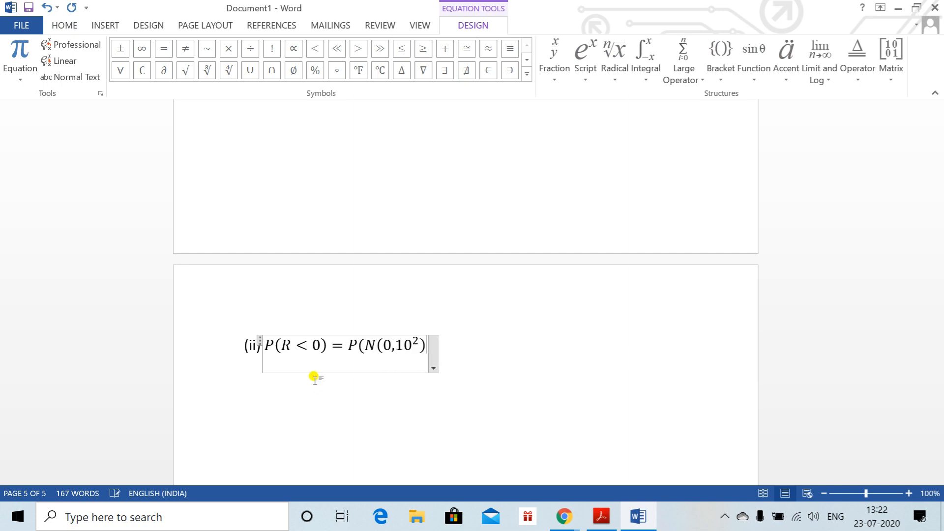
type("<0)")
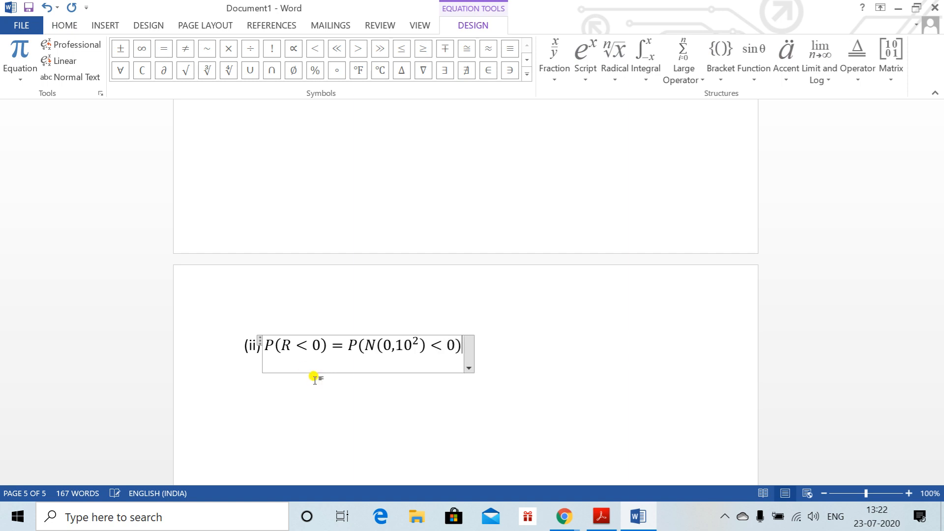
type("*0.")
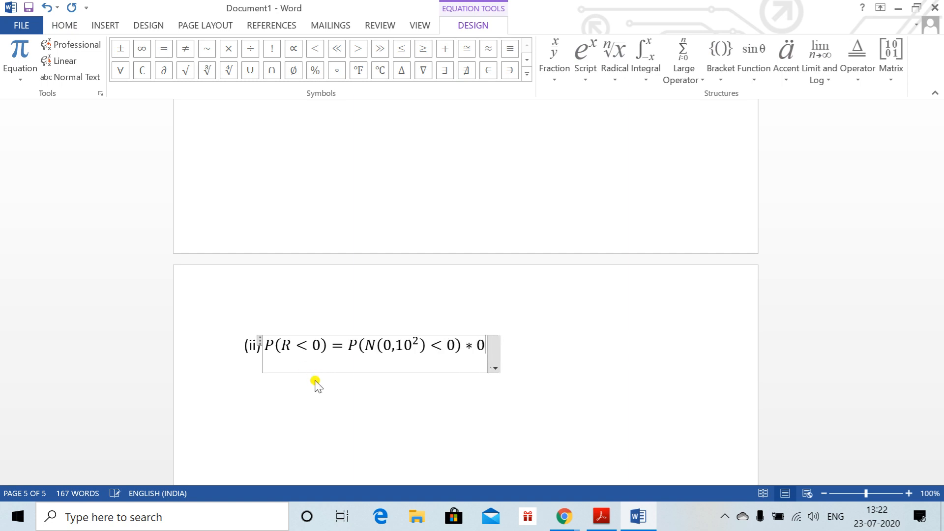
type("8")
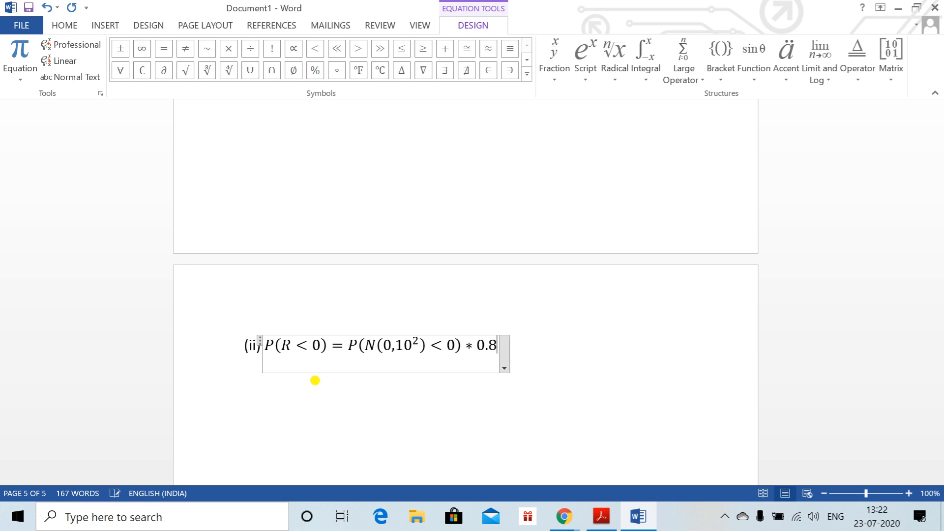
Extend the equation with the second weighted term + P(N(30,10²)<0)*0.2.
type("+")
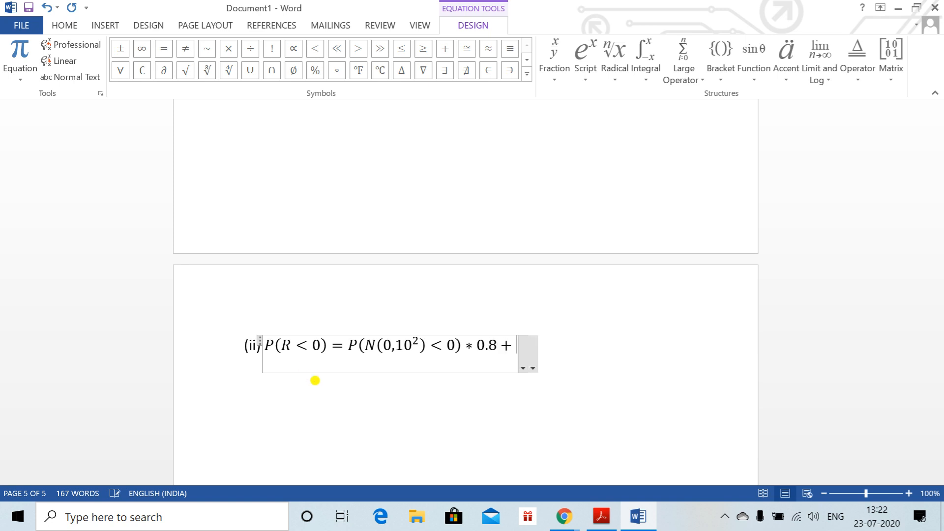
type("P(N")
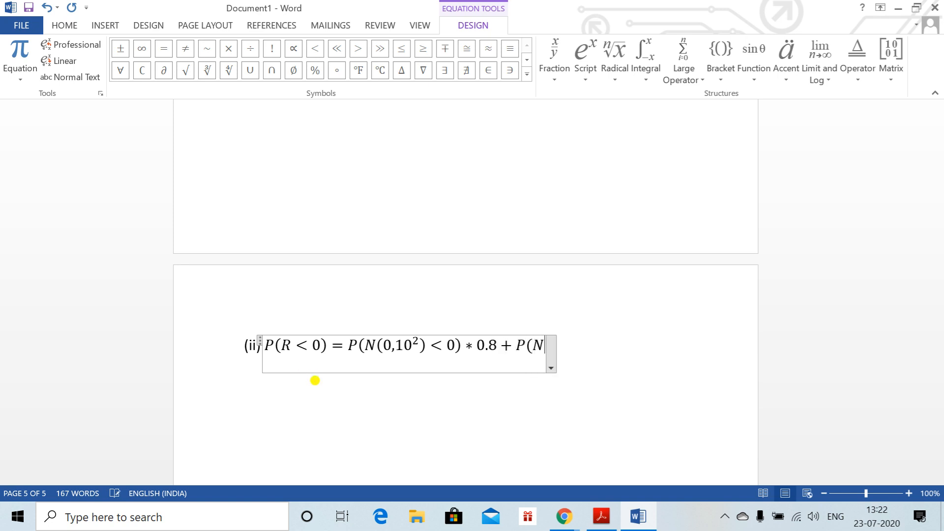
type("(30,10^2)")
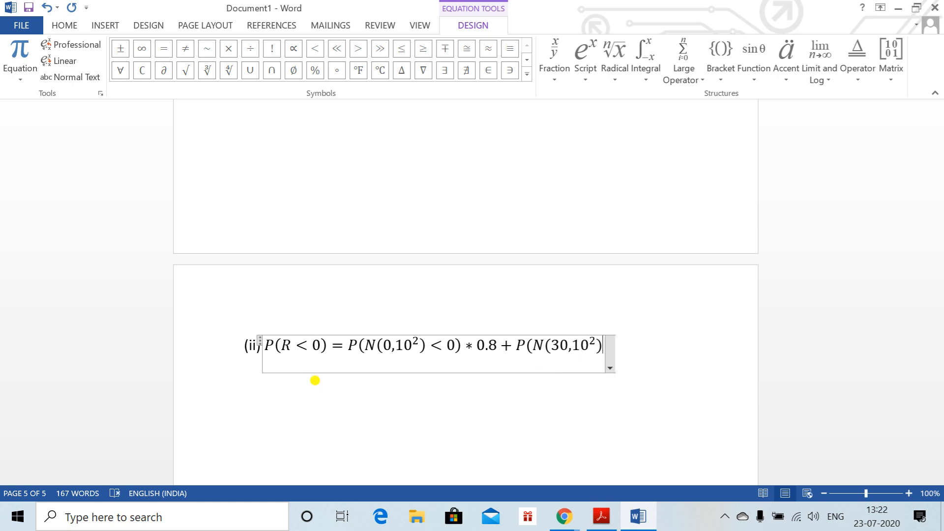
type("<0)")
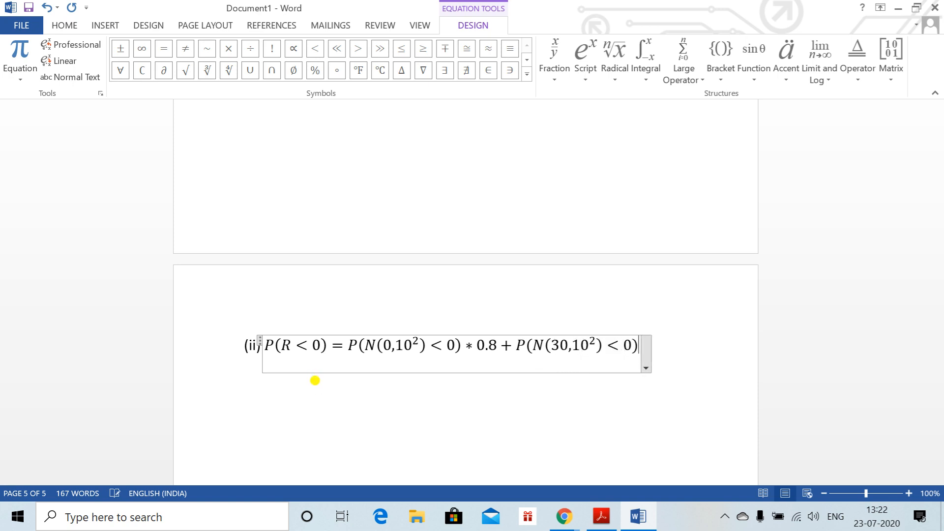
type("*0.2")
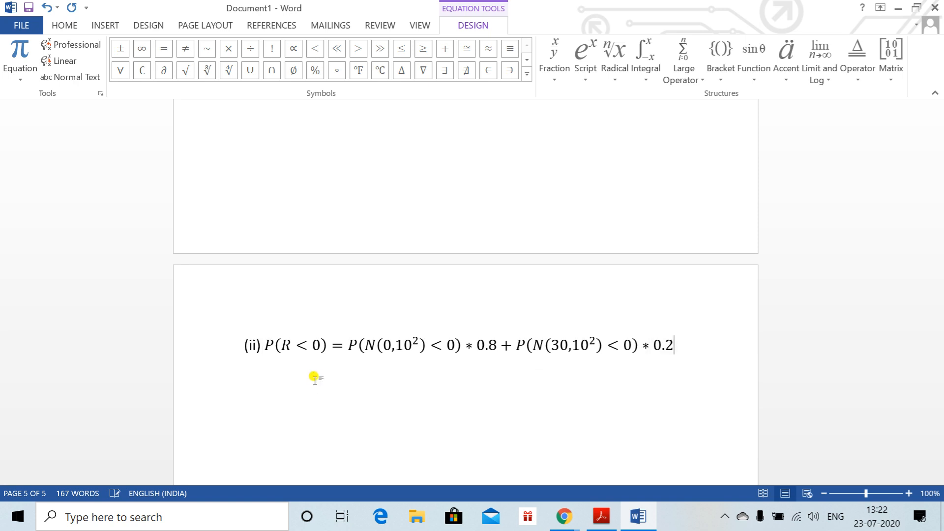
Start an unnumbered line below the equation with an equals sign and a new equation beginning P(Z <.
key("Return")
key("BackSpace")
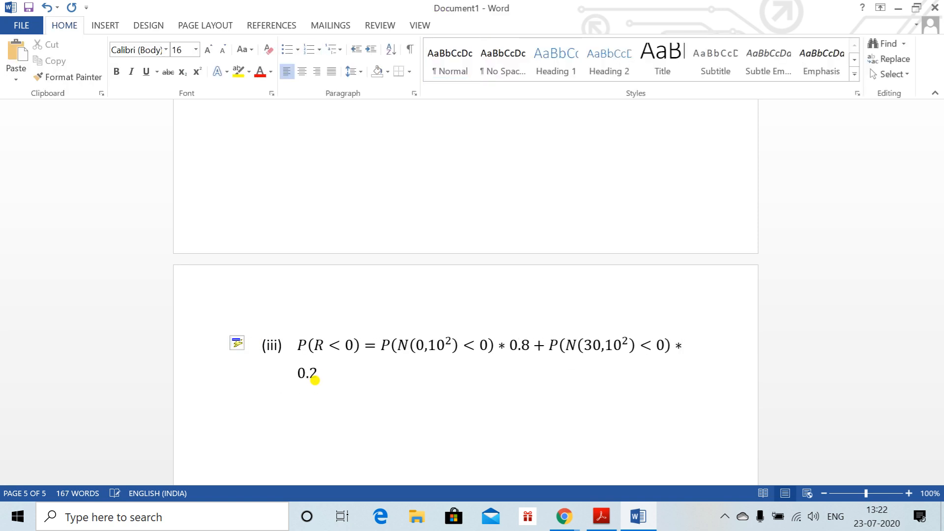
type("=")
key("alt+=")
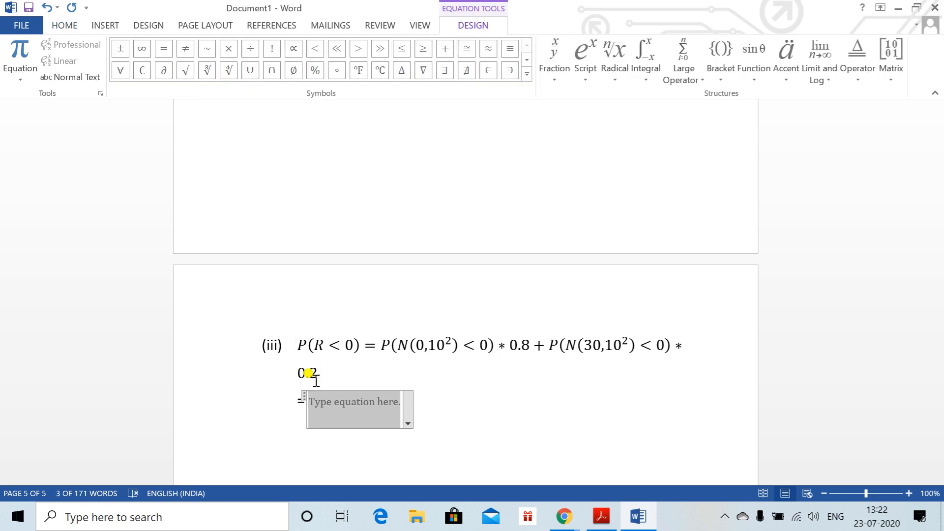
type("P(")
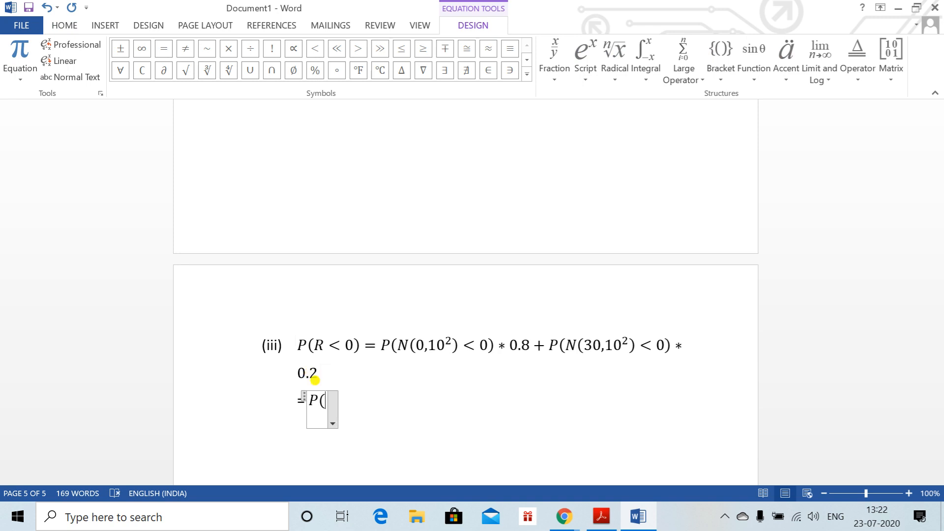
type("Z <")
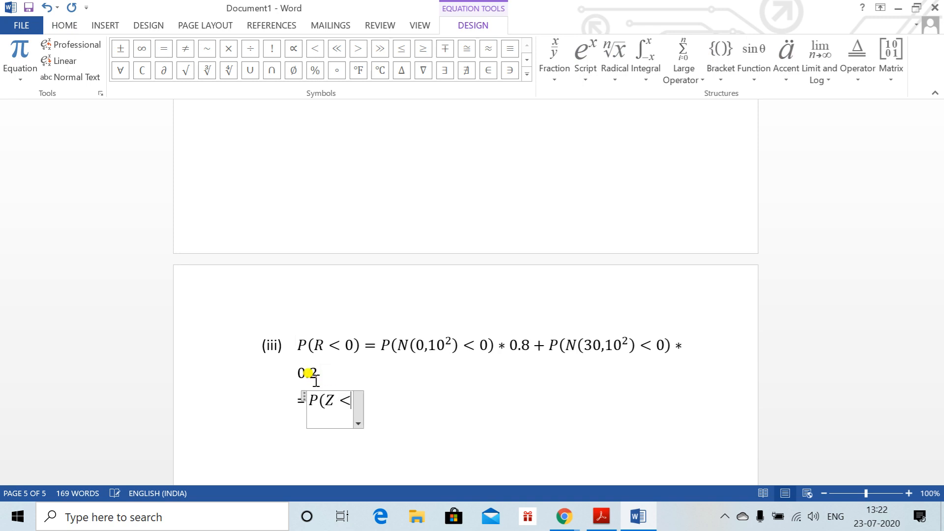